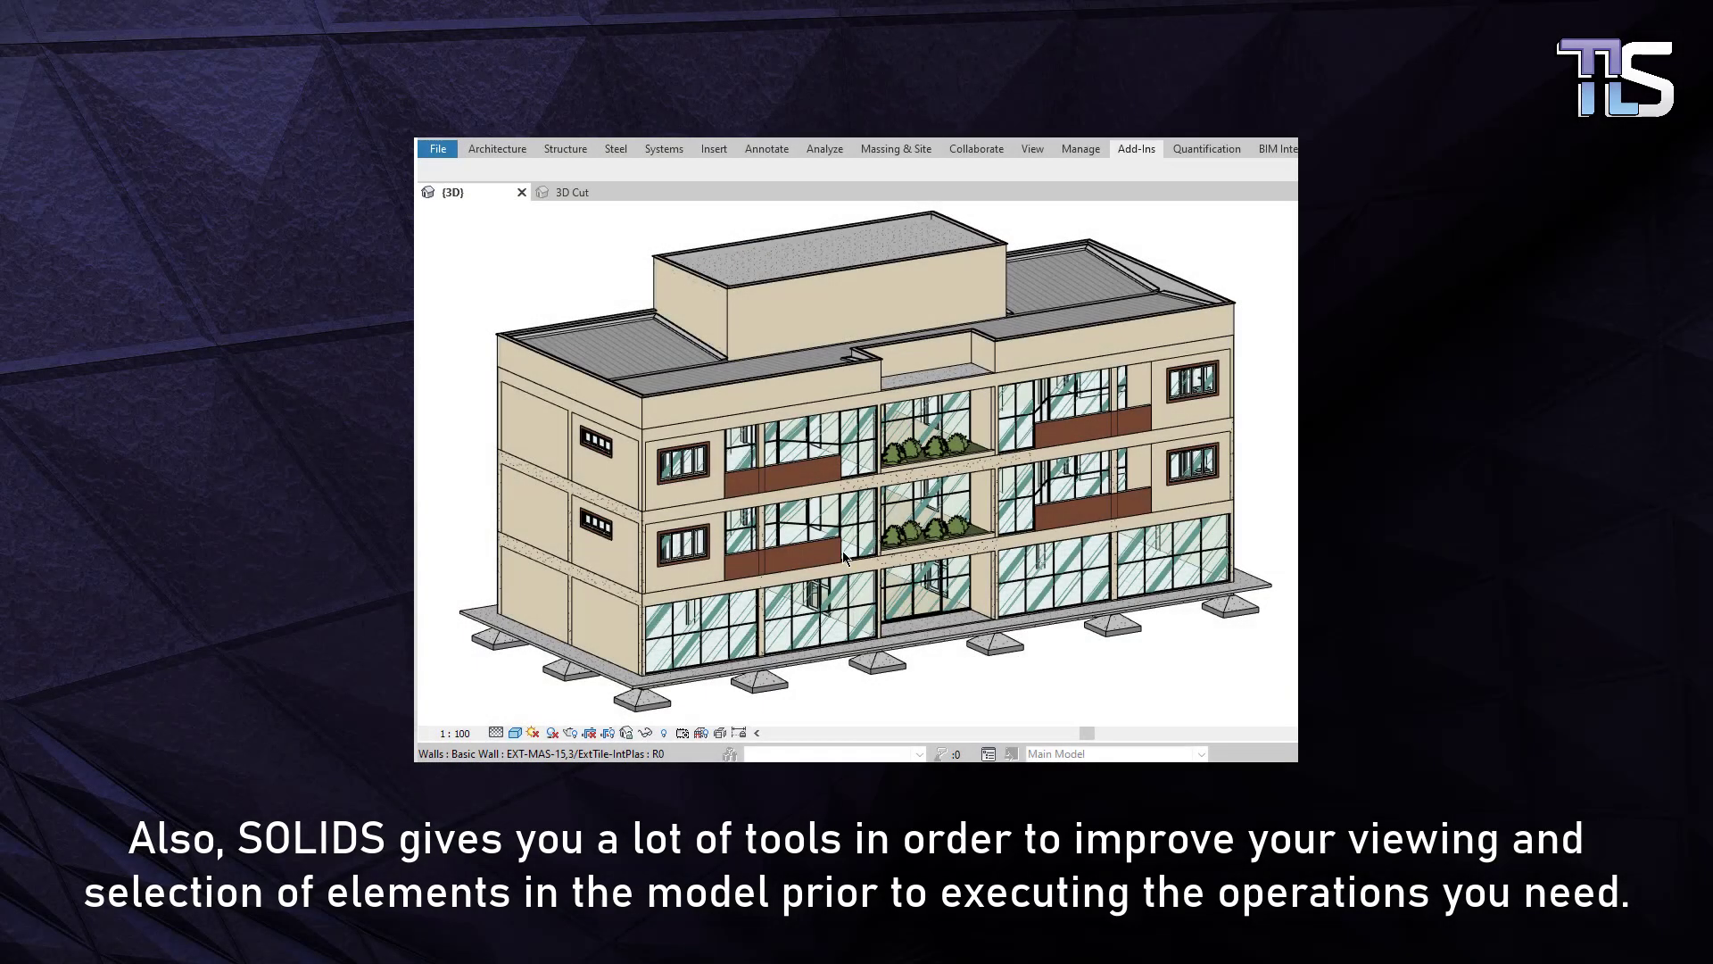
# - Open the 3D Cut view and examine where the walls overlap the floors and concrete slabs around the bathrooms
pyautogui.click(586, 191)
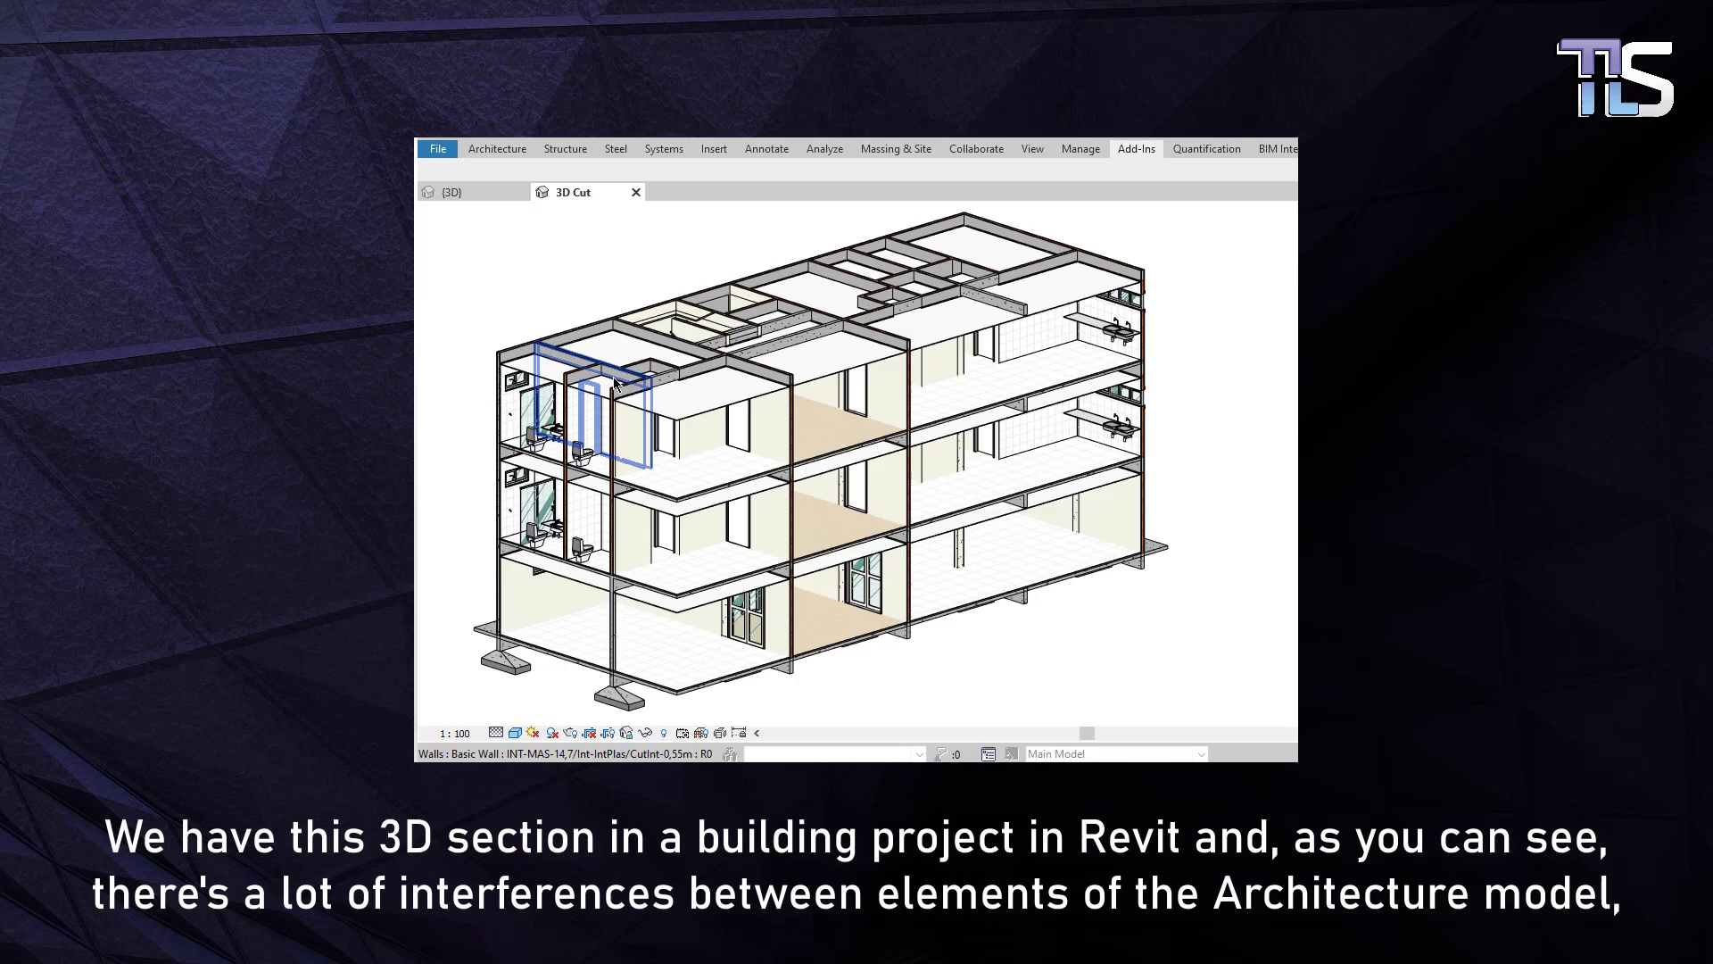
pyautogui.scroll(5, 611, 388)
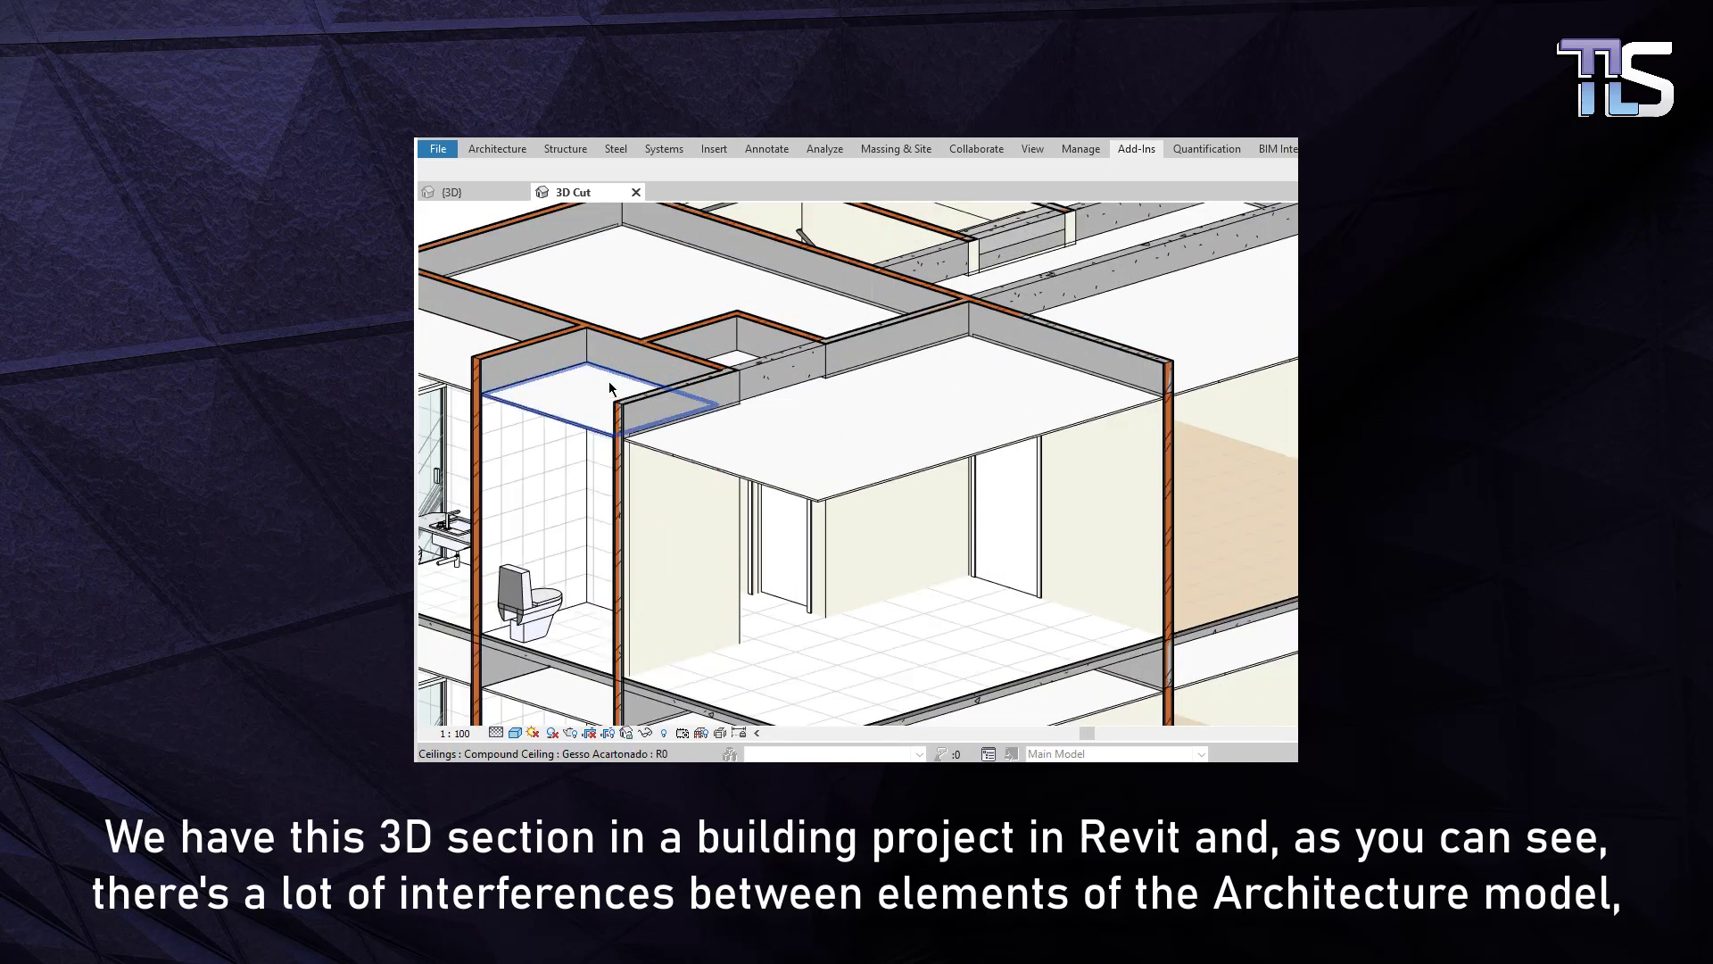
pyautogui.moveTo(610, 388); pyautogui.dragTo(1247, 430, button='middle')
pyautogui.scroll(3, 580, 482)
pyautogui.moveTo(612, 486); pyautogui.dragTo(778, 580, button='middle')
pyautogui.scroll(-2, 778, 580)
pyautogui.moveTo(720, 527); pyautogui.dragTo(791, 553, button='middle')
pyautogui.scroll(5, 791, 553)
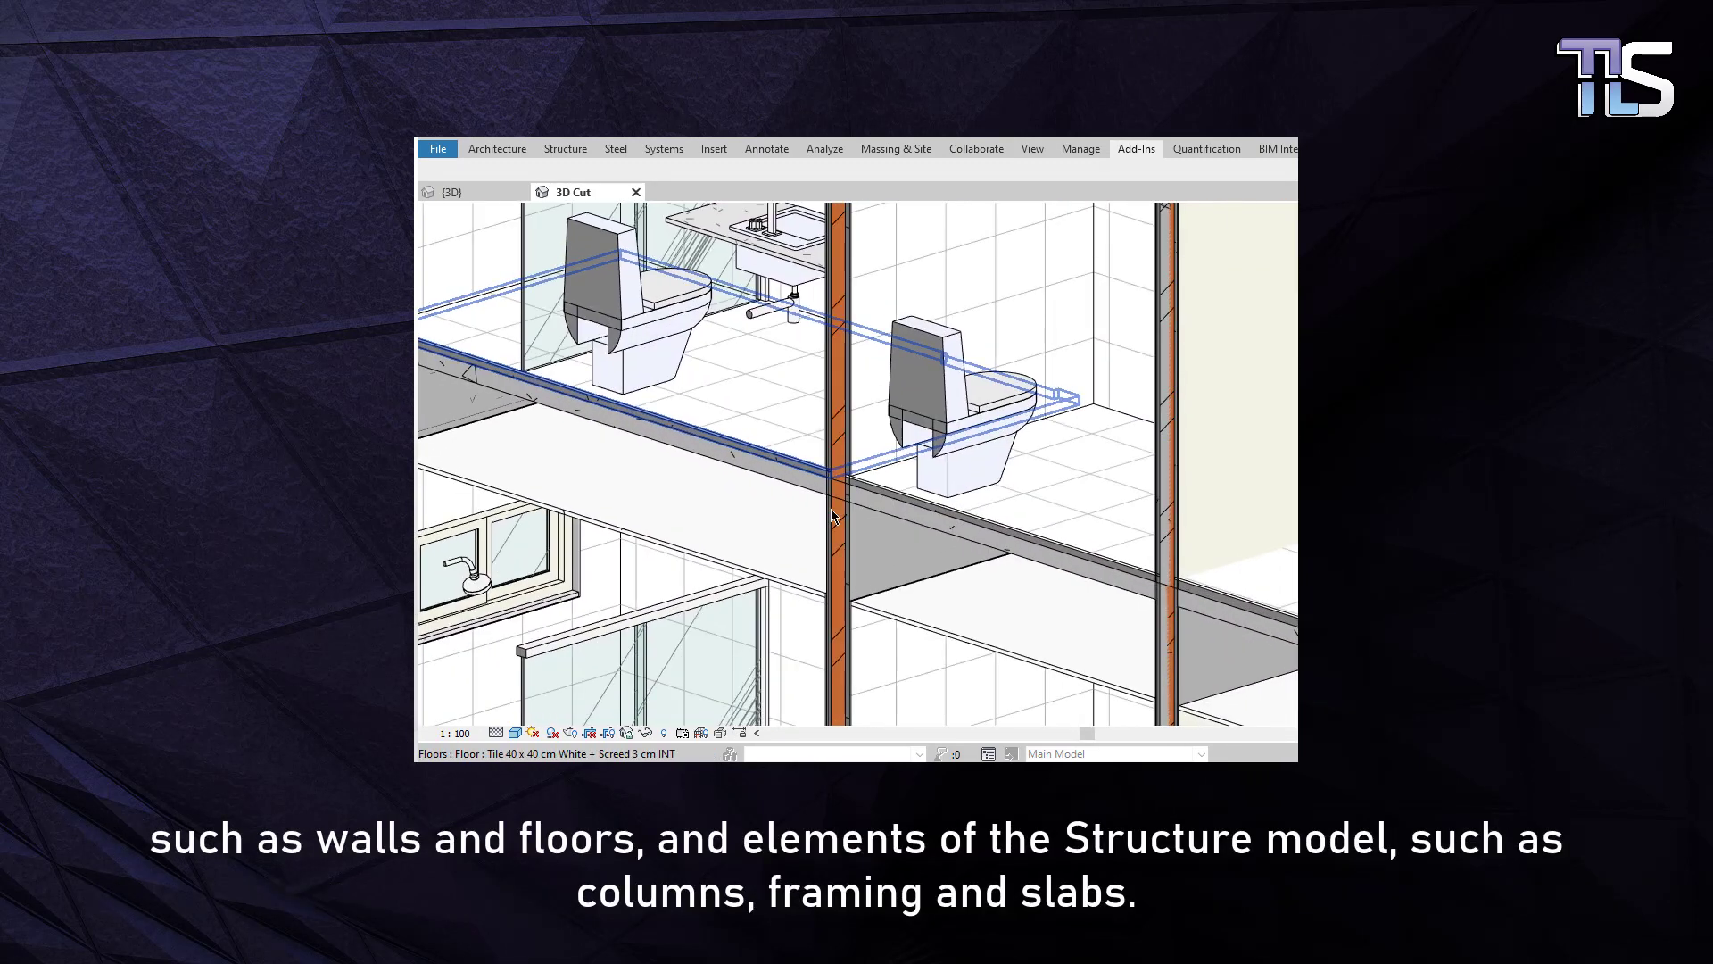
pyautogui.scroll(2, 862, 479)
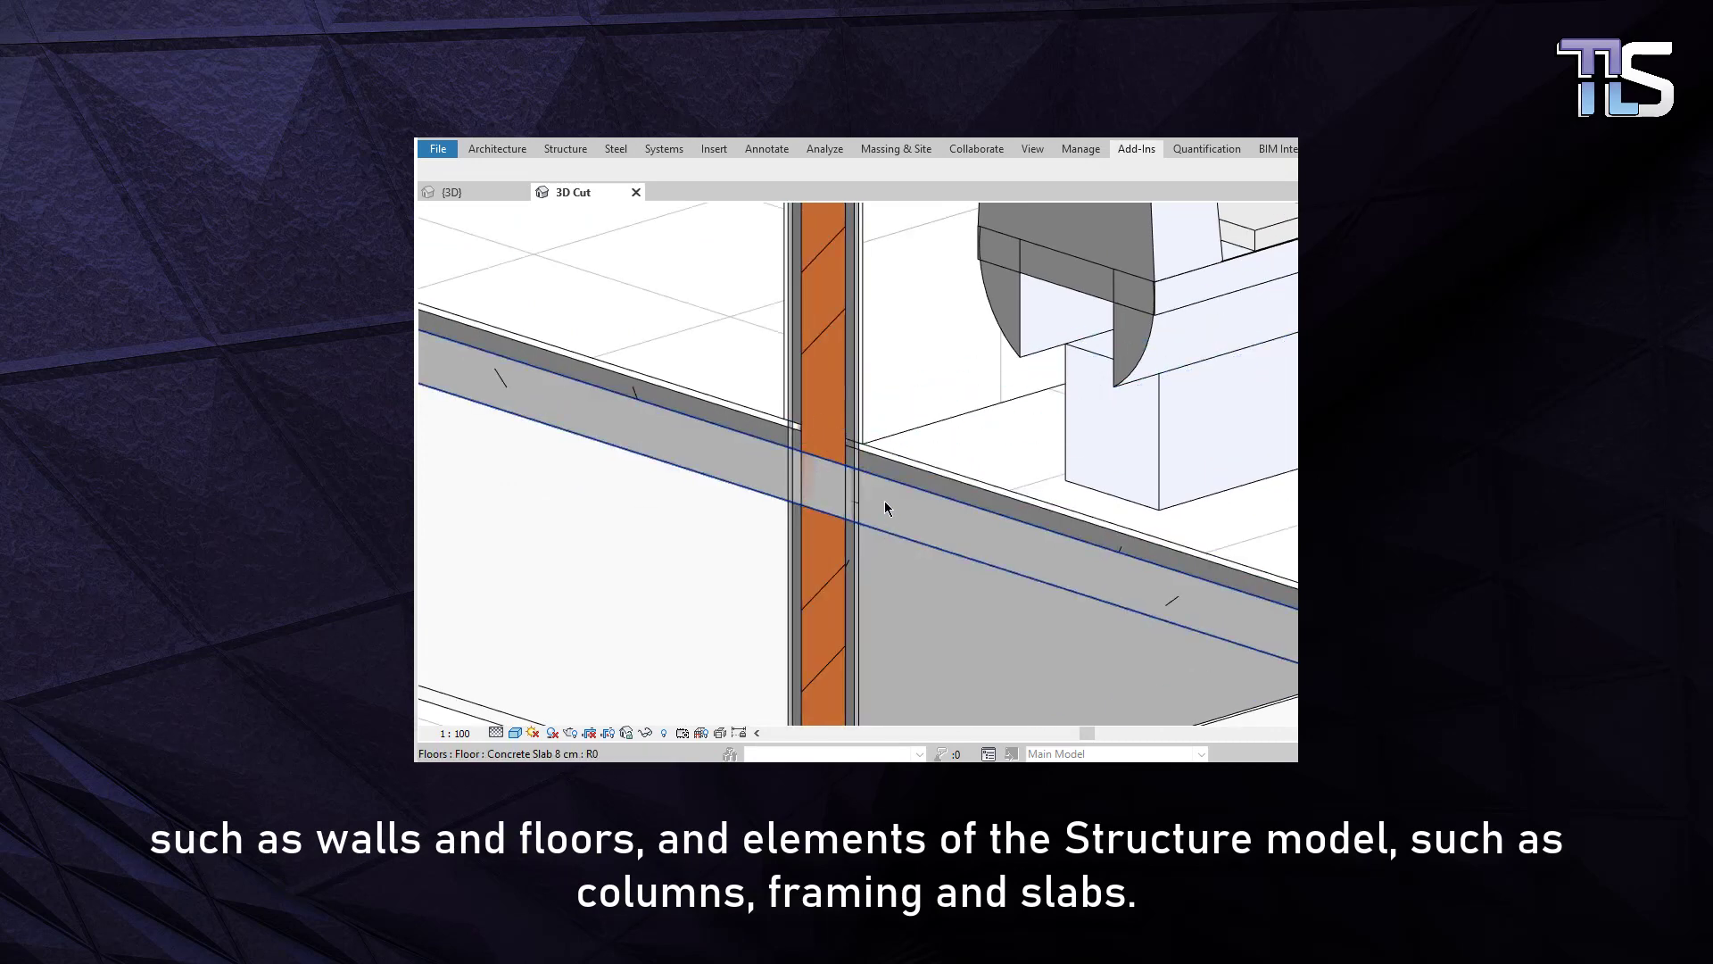
pyautogui.scroll(-3, 850, 442)
pyautogui.moveTo(1153, 509); pyautogui.dragTo(768, 287, button='middle')
pyautogui.scroll(3, 892, 397)
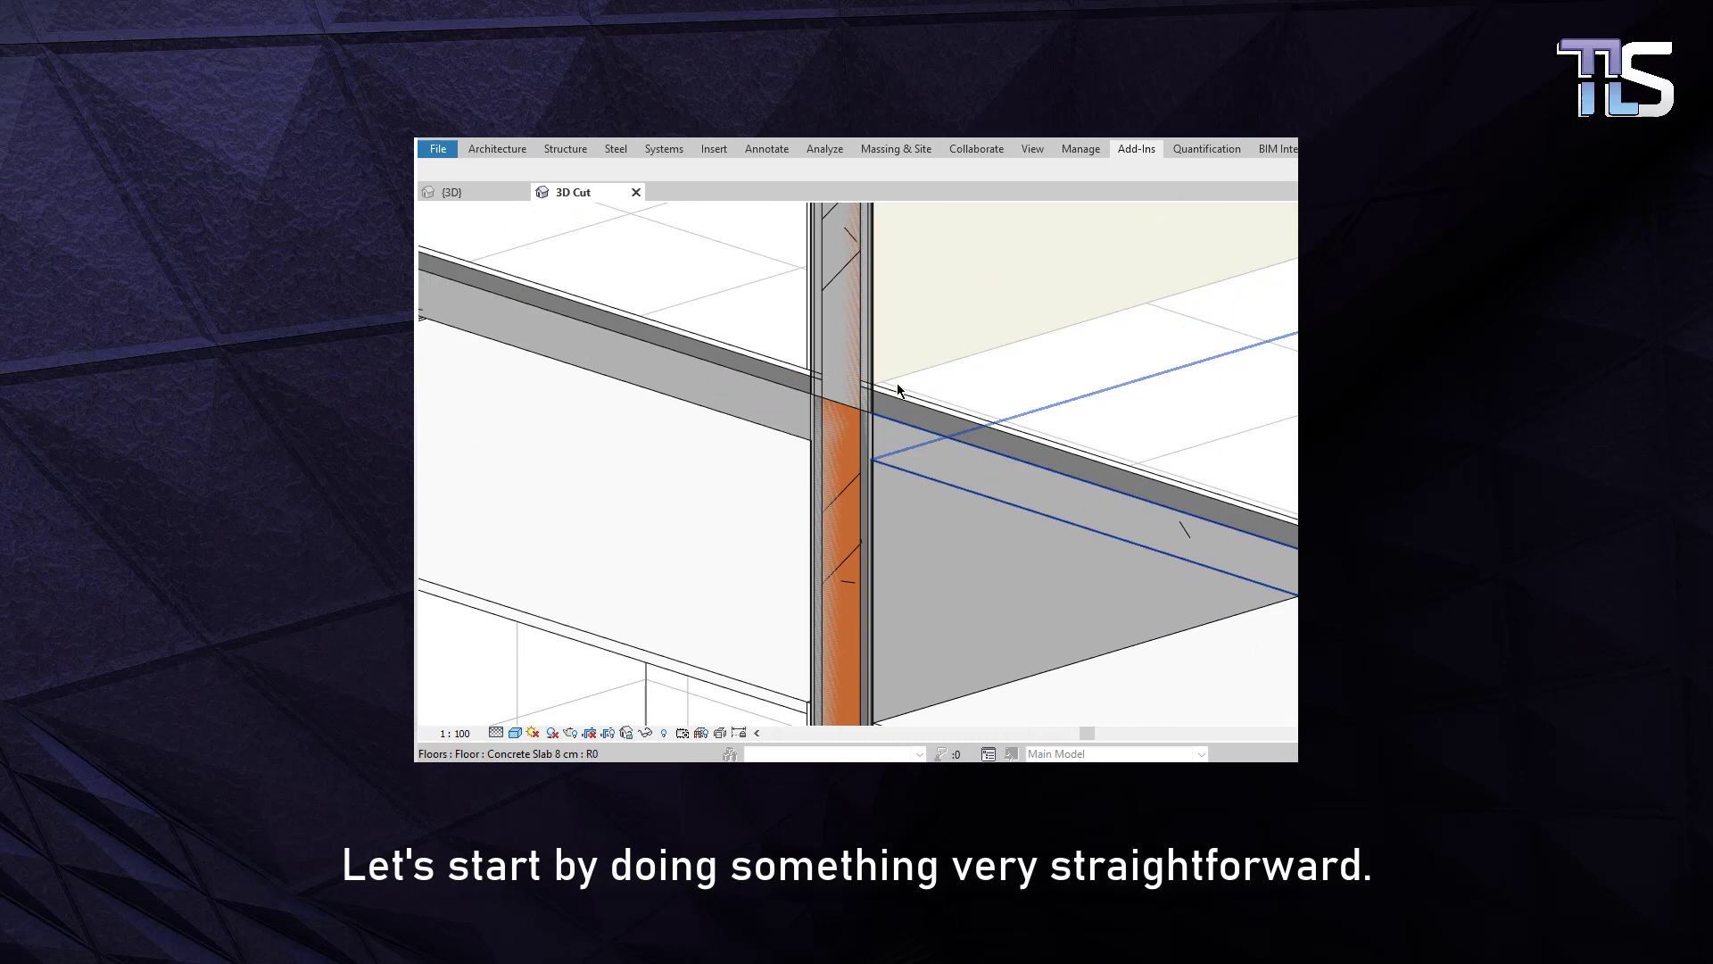
# - Examine the overlaps between the structural framing beams and the interior walls at the ceiling level
pyautogui.scroll(-3, 877, 426)
pyautogui.scroll(-5, 799, 473)
pyautogui.keyDown('shift'); pyautogui.moveTo(799, 473); pyautogui.dragTo(838, 535, button='middle'); pyautogui.keyUp('shift')
pyautogui.scroll(2, 861, 501)
pyautogui.scroll(5, 862, 506)
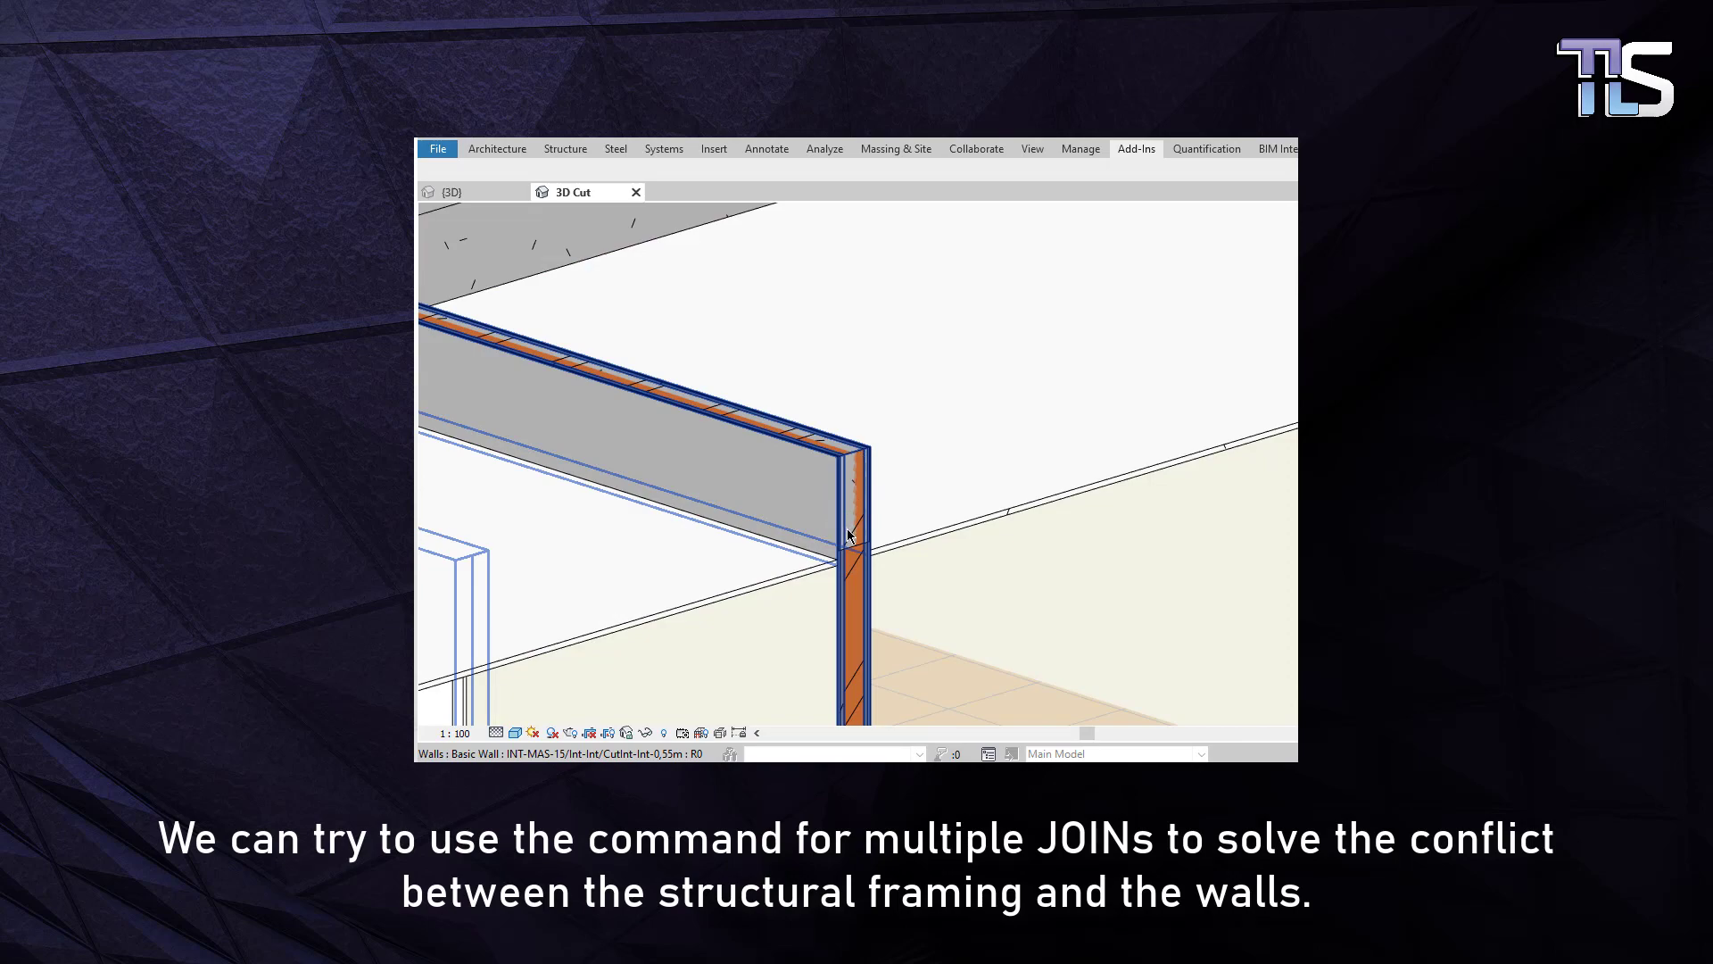
pyautogui.scroll(-5, 919, 527)
pyautogui.scroll(5, 1140, 447)
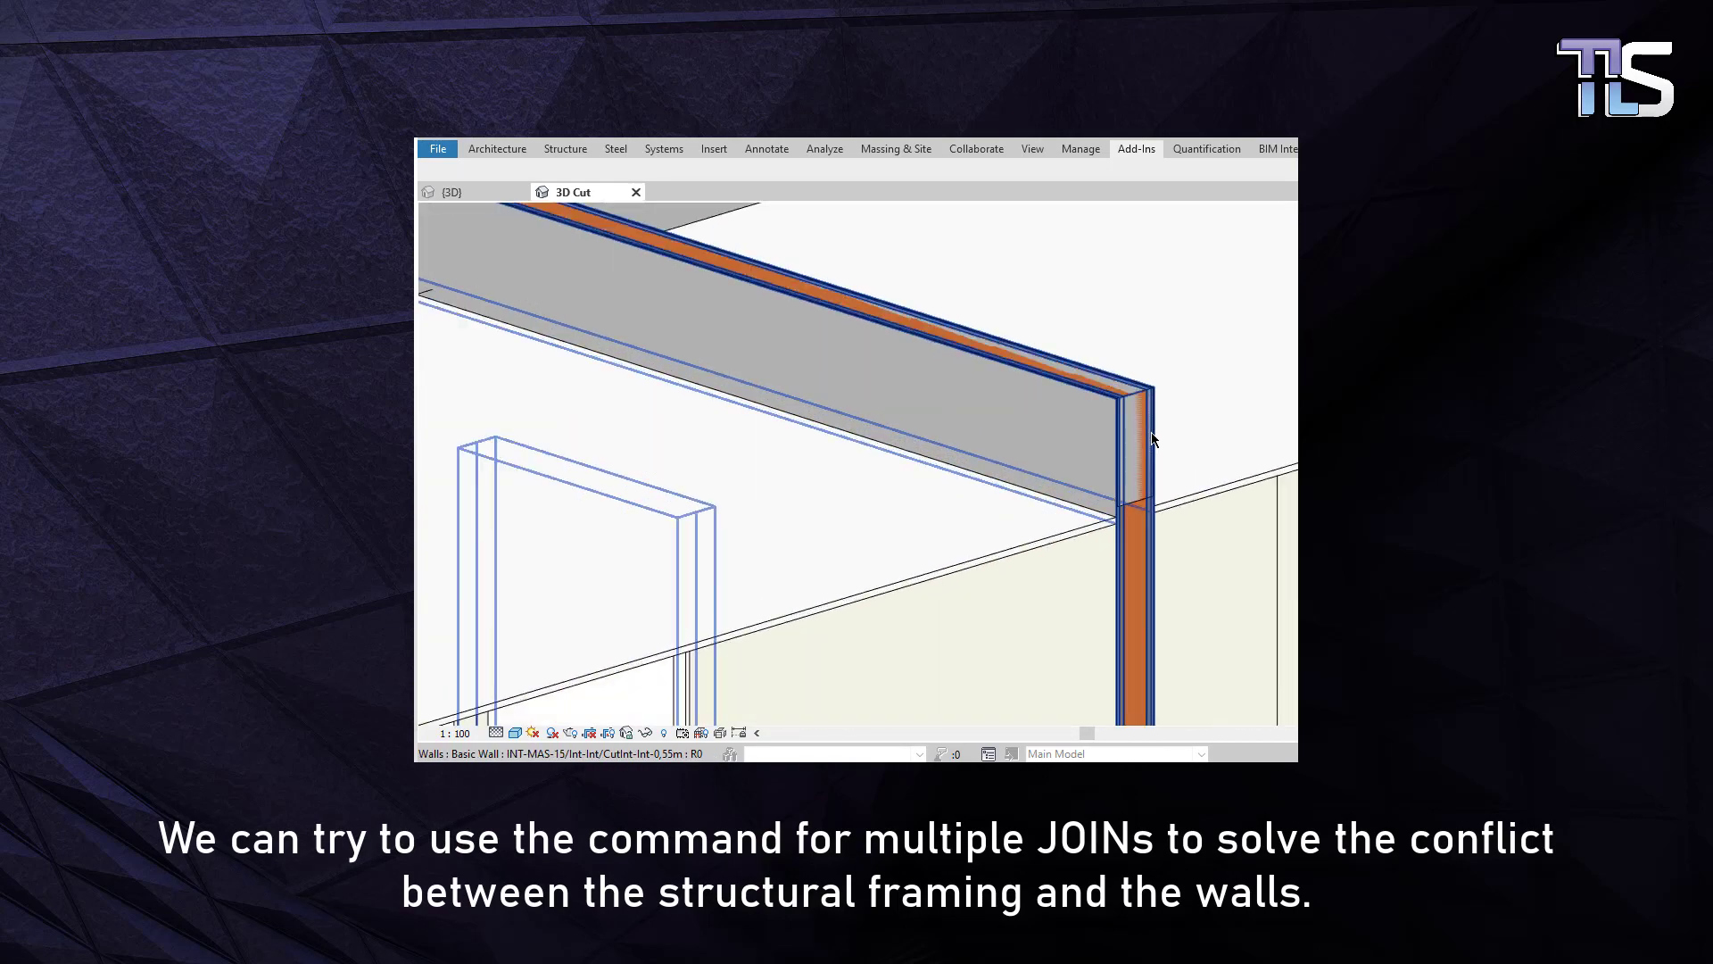
pyautogui.scroll(-5, 1111, 475)
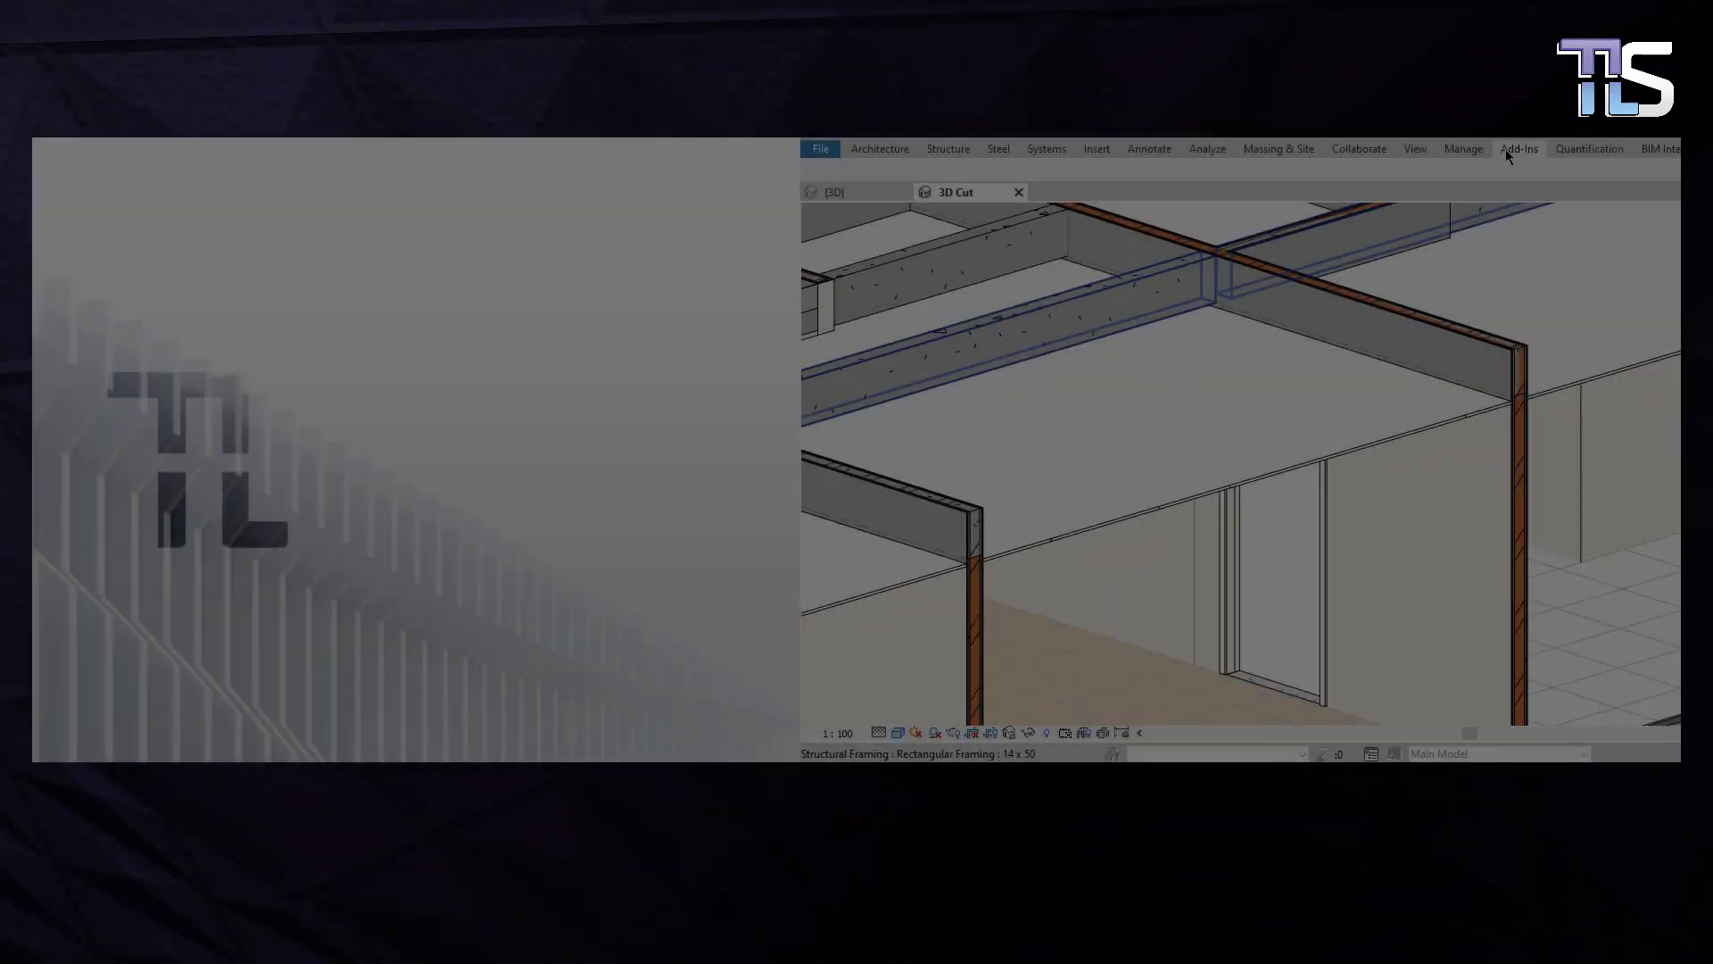
# - Launch the TL Solids add-in and place its window beside the model view
pyautogui.click(1517, 149)
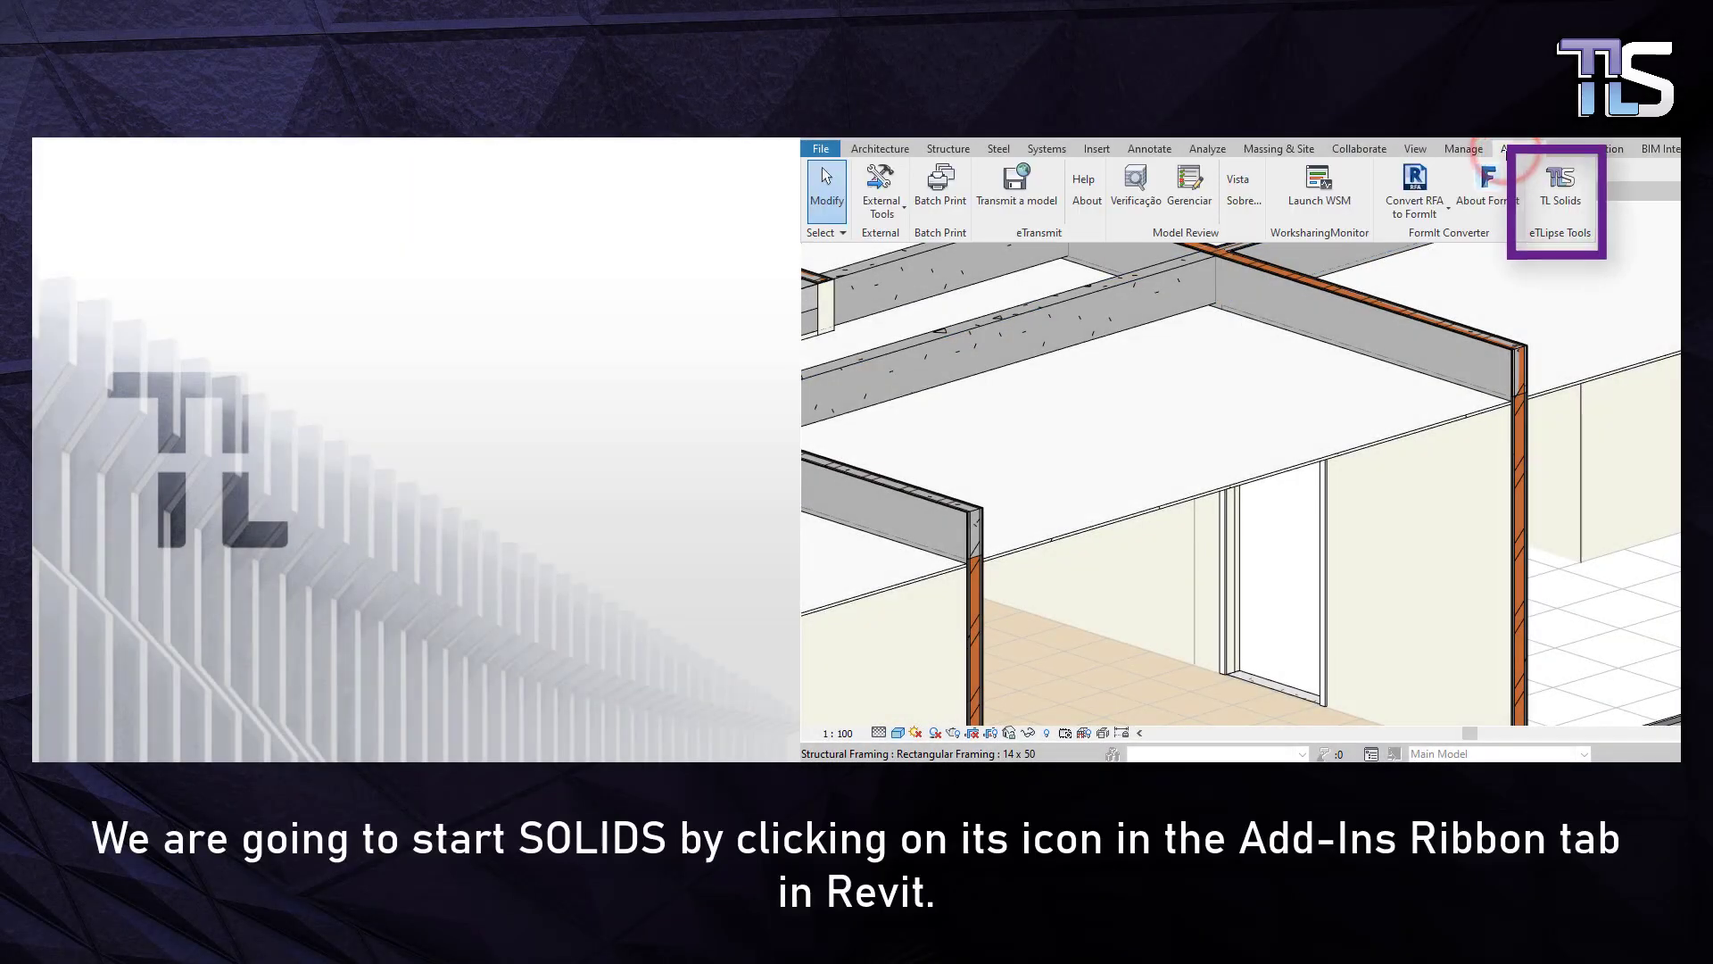
pyautogui.click(1564, 201)
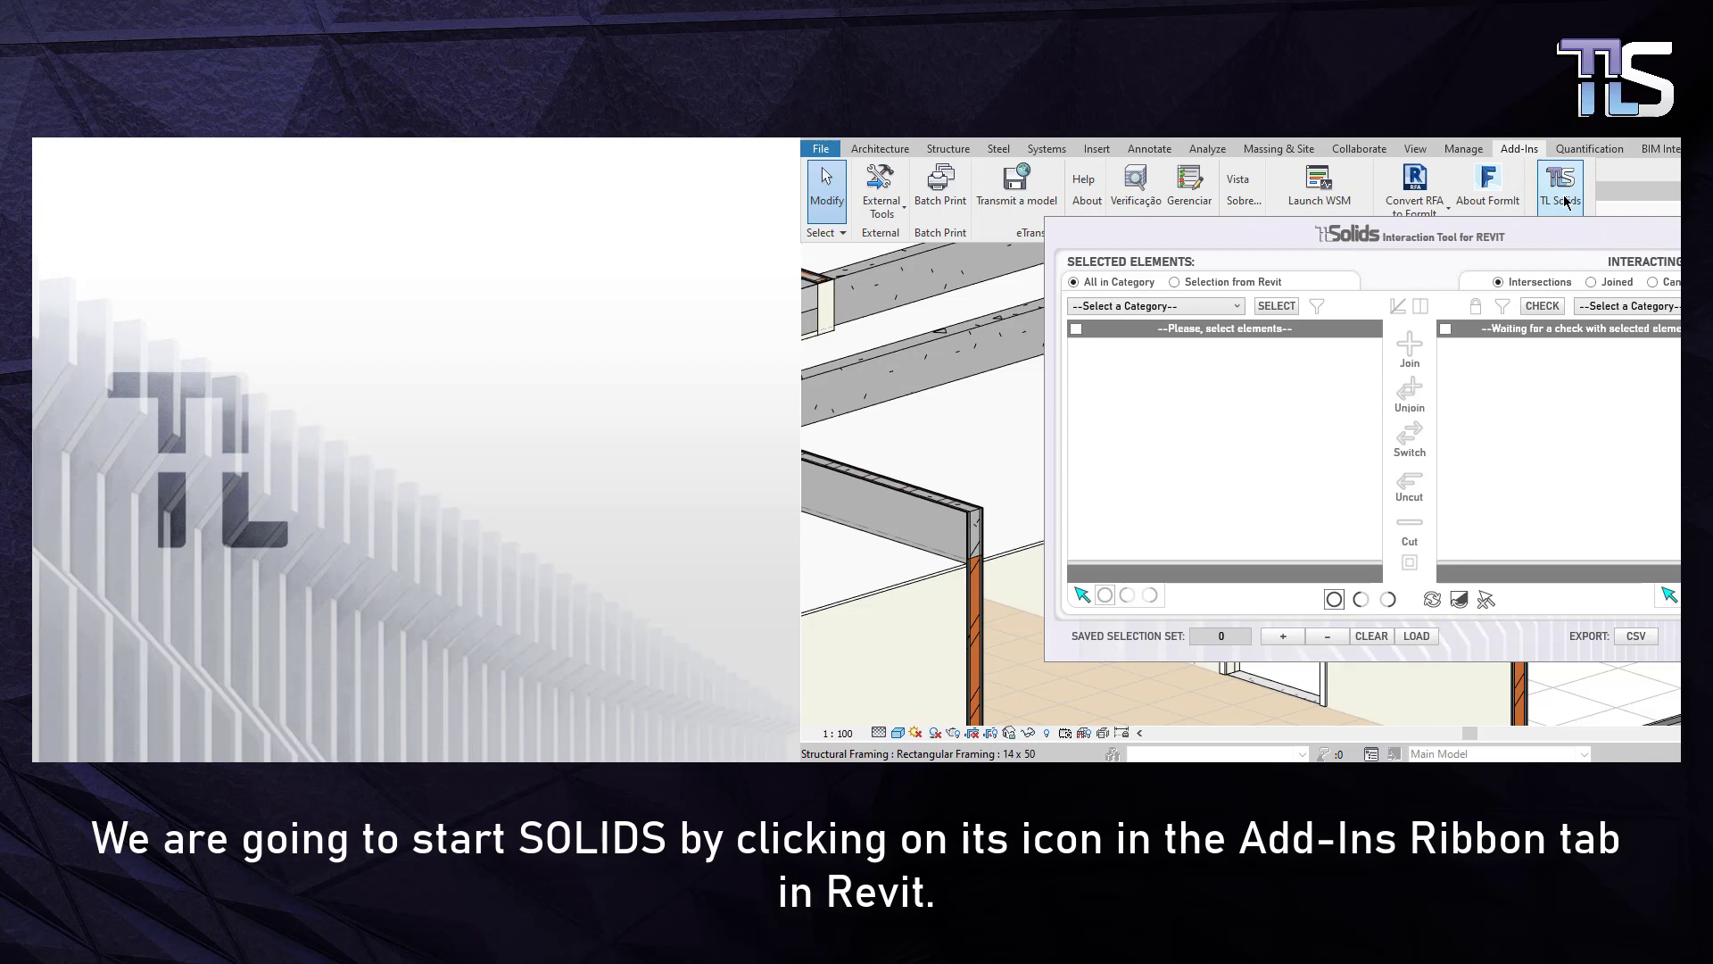
pyautogui.moveTo(1572, 231); pyautogui.dragTo(585, 250)
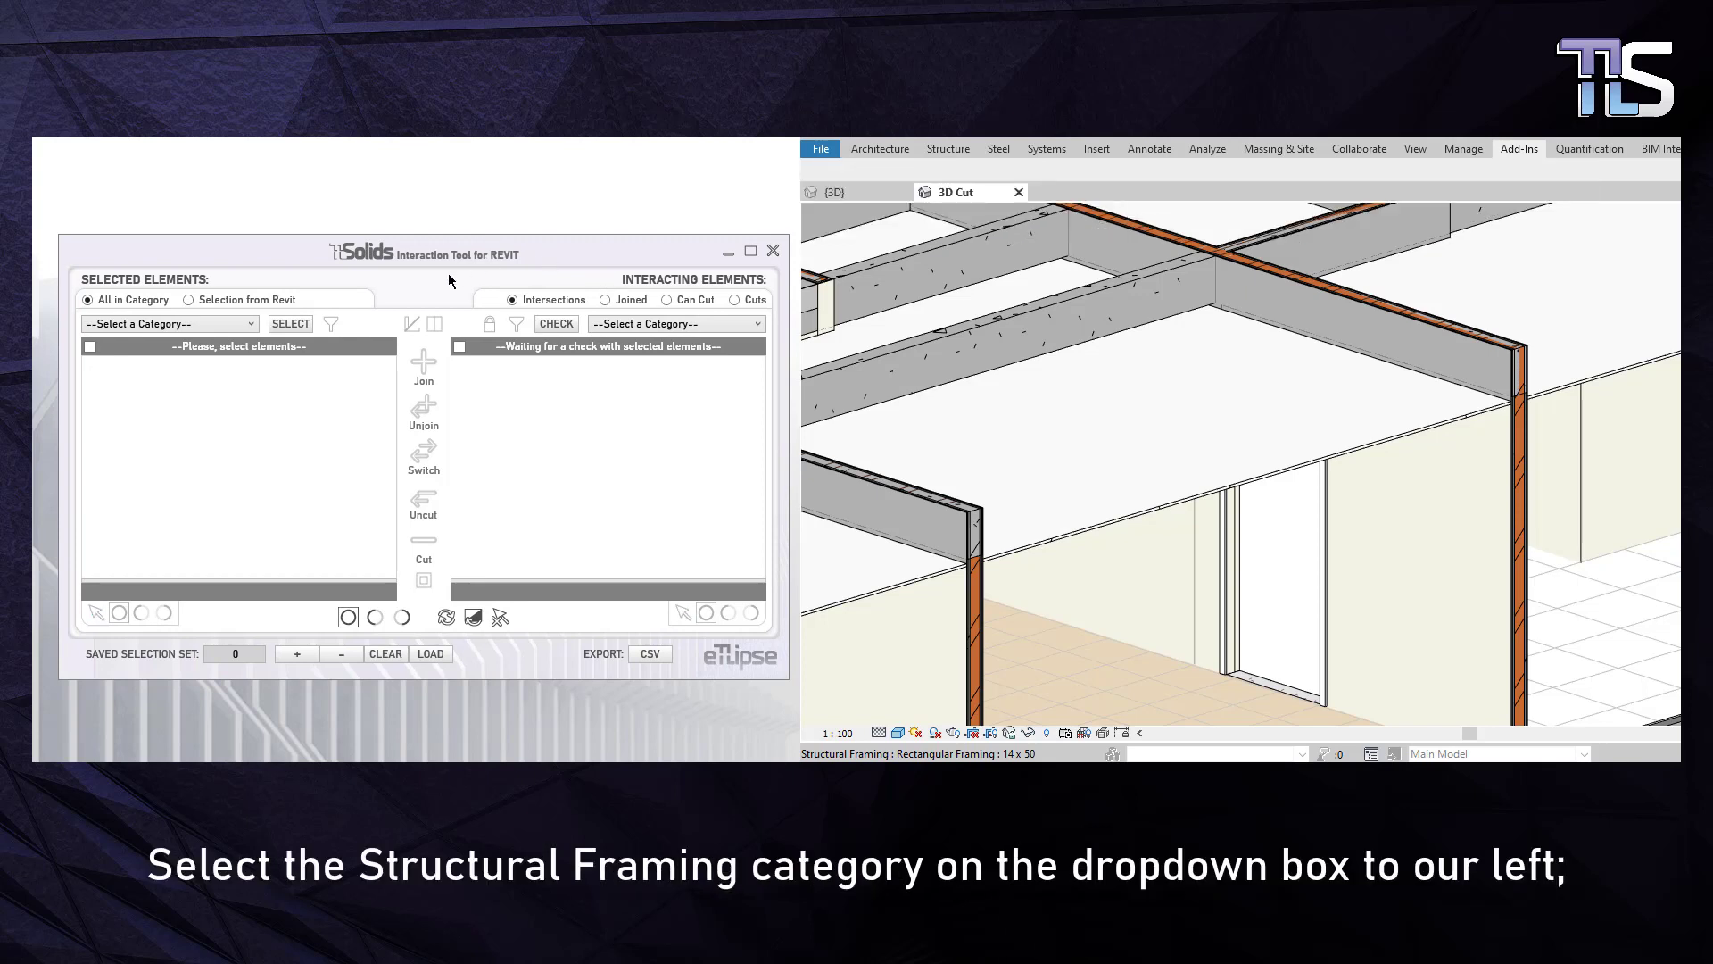
# - List all elements of the Structural Framing category as the selected elements in TL Solids
pyautogui.click(253, 325)
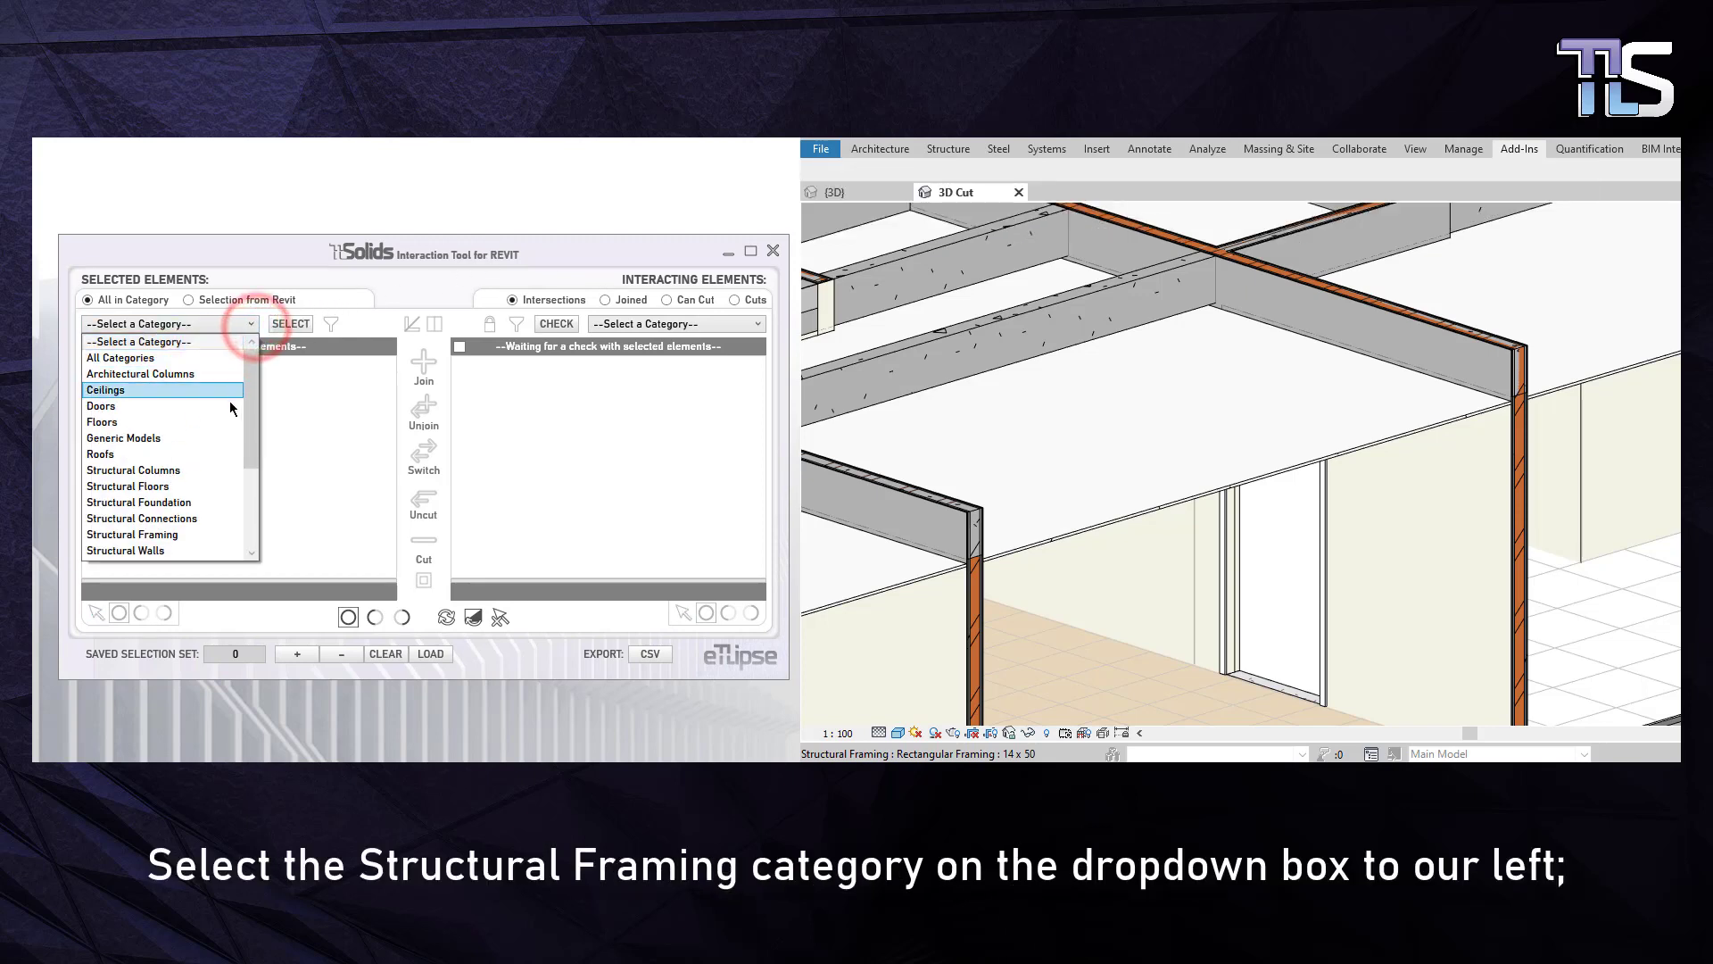
pyautogui.click(188, 534)
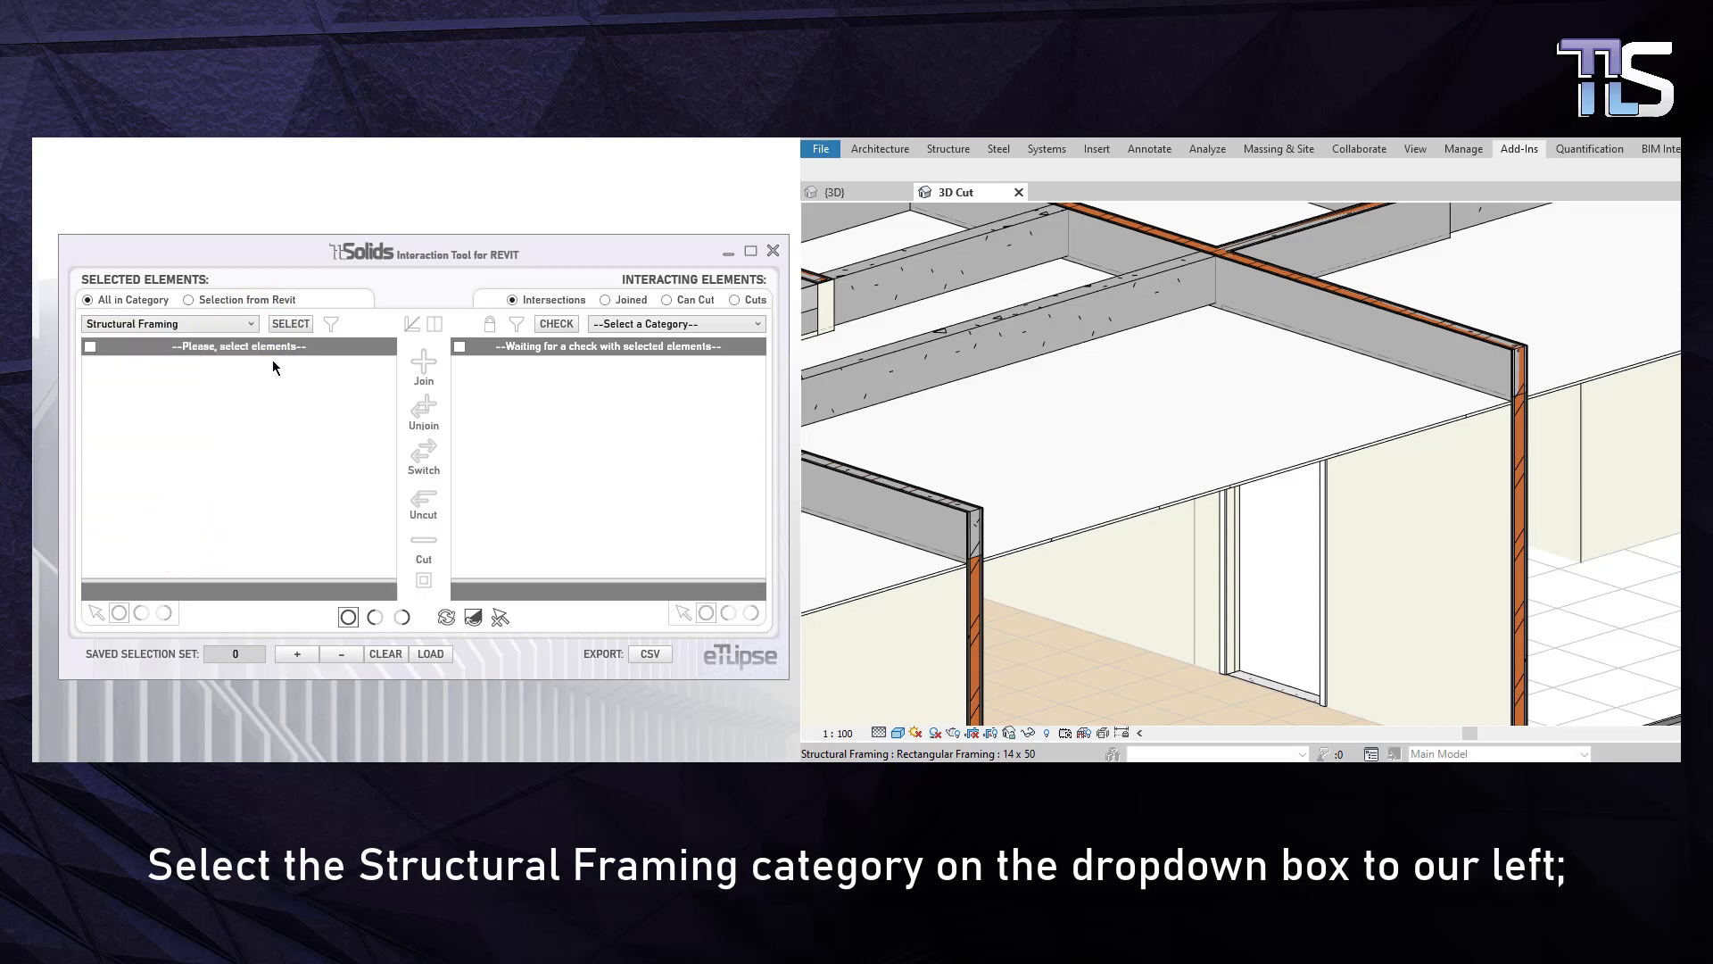
pyautogui.click(288, 327)
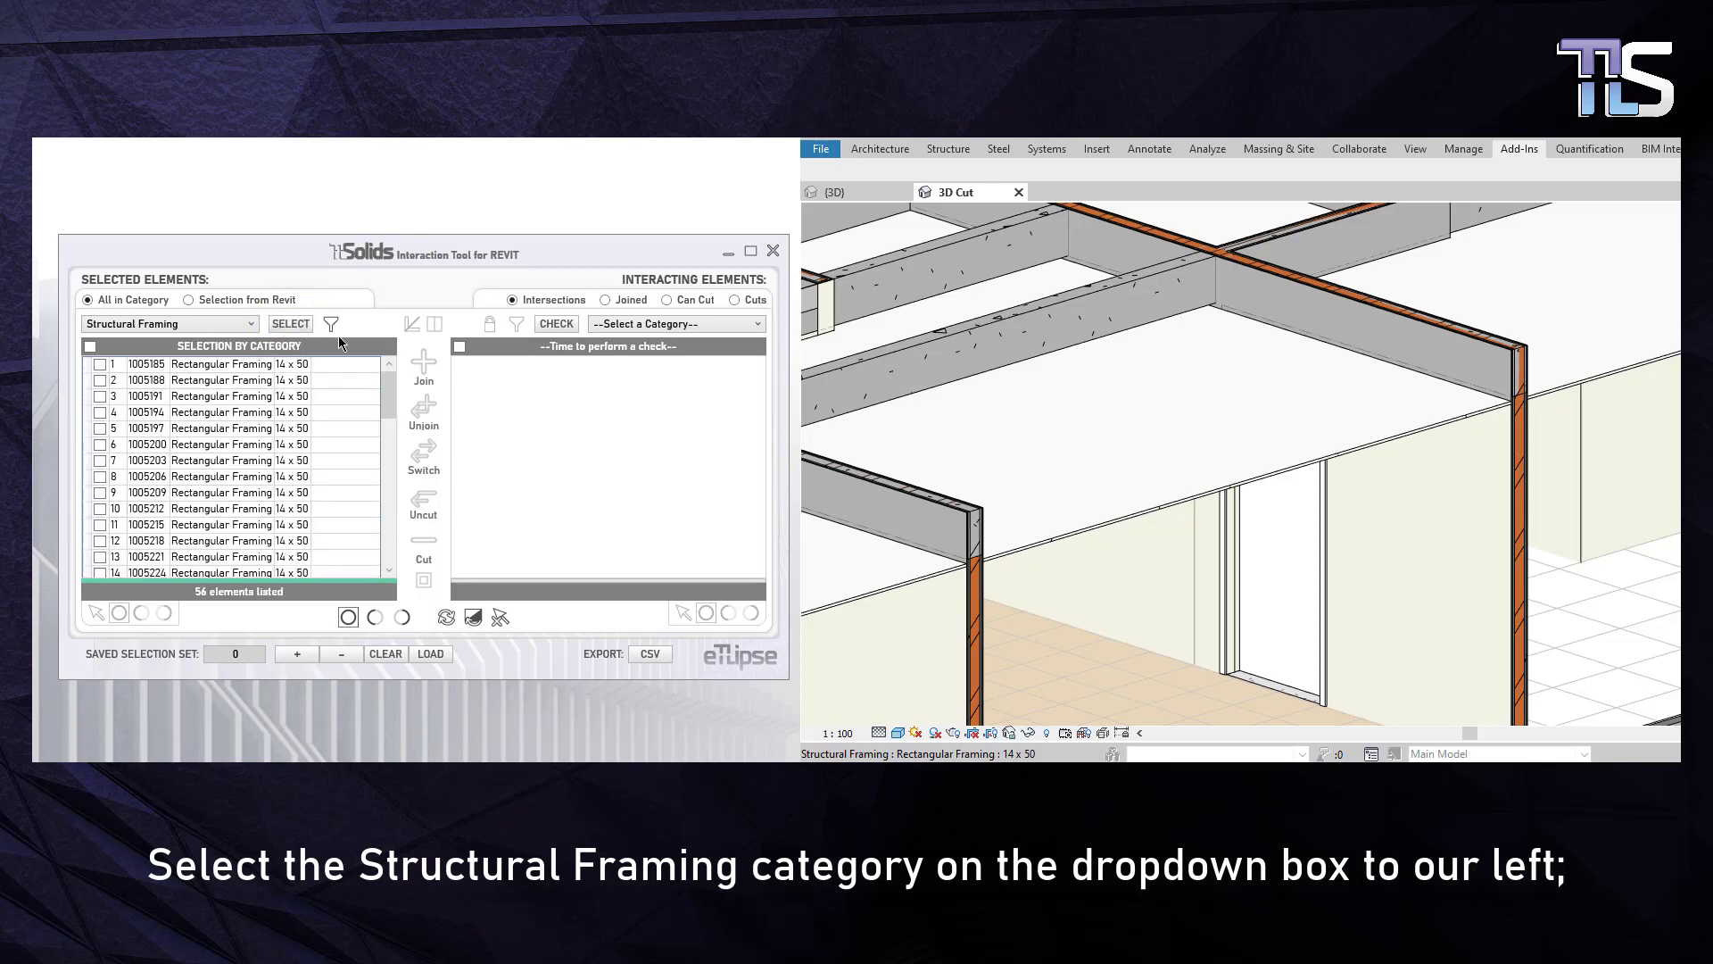
# - Check the structural framing for intersections with the Walls category and join all the intersecting elements
pyautogui.click(677, 327)
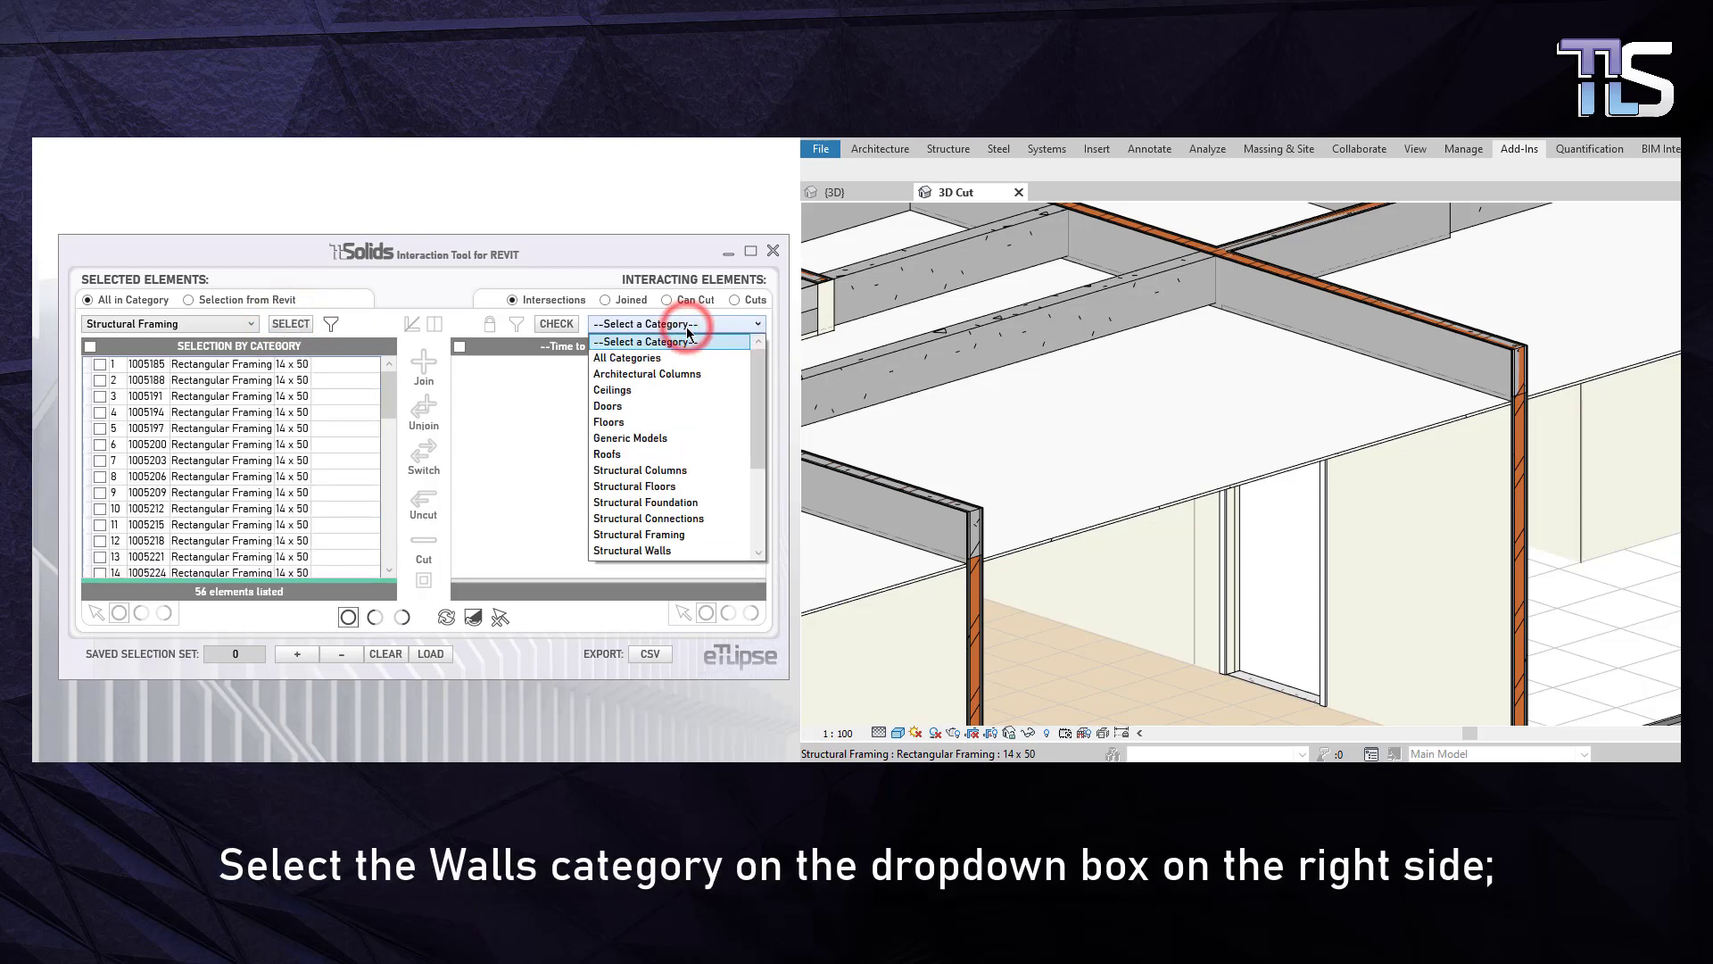
pyautogui.scroll(-3, 664, 429)
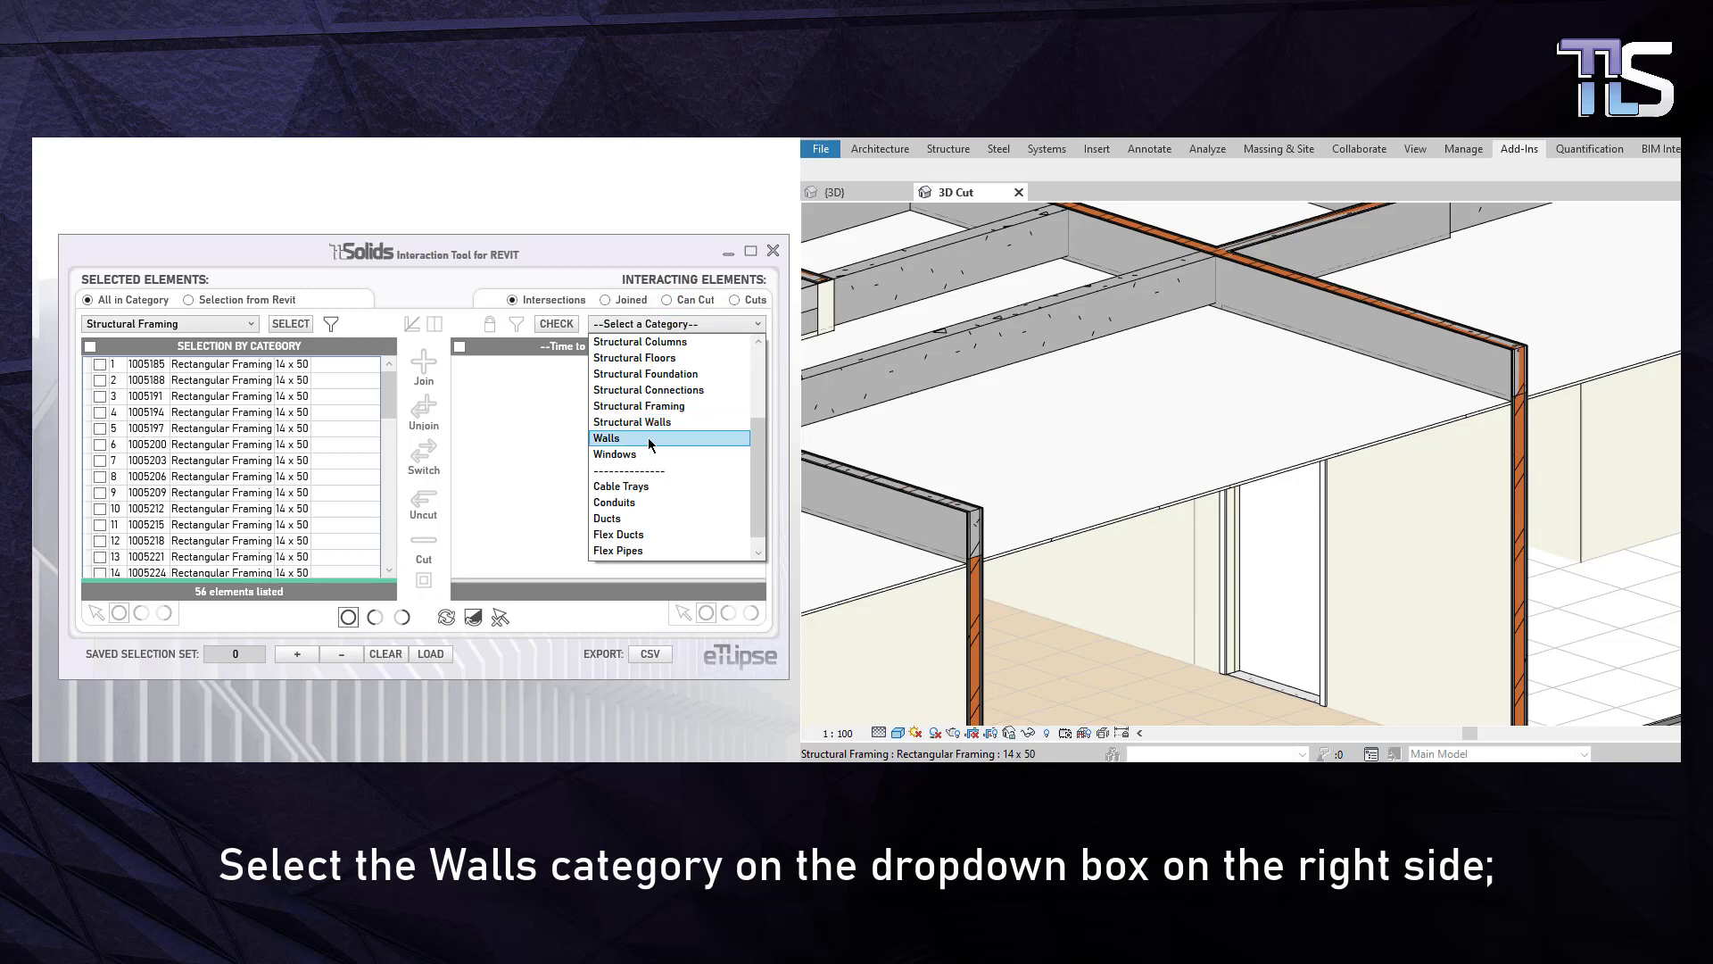
pyautogui.click(648, 438)
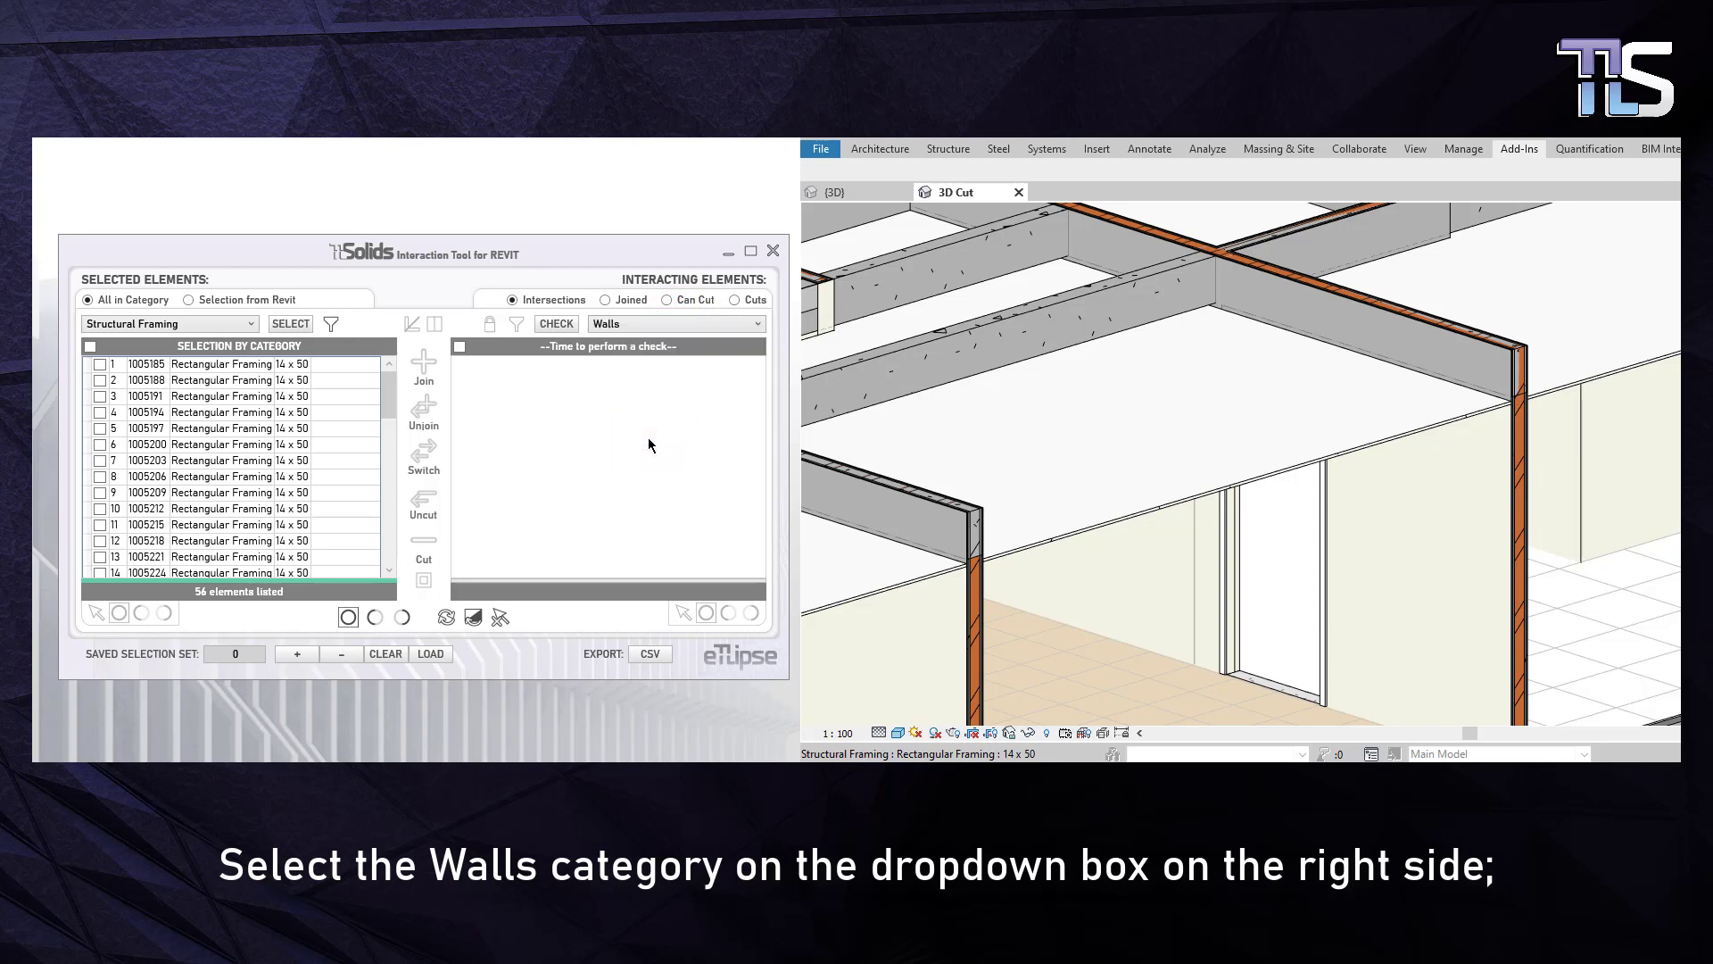
pyautogui.click(554, 326)
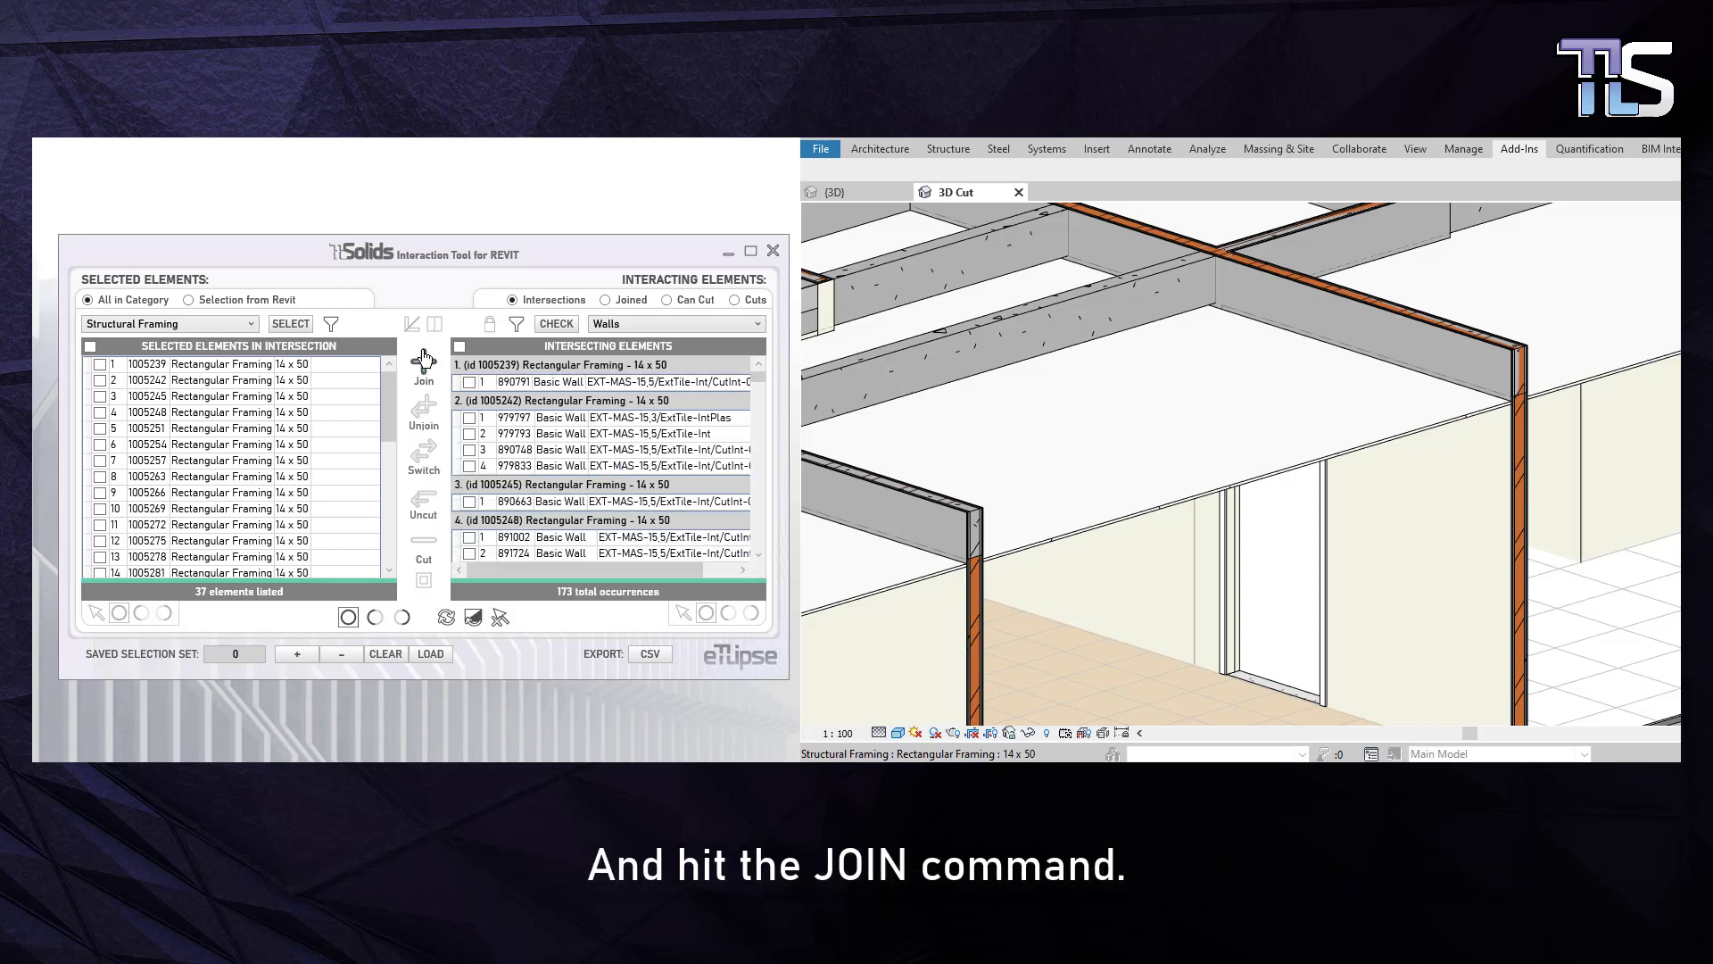
pyautogui.click(424, 362)
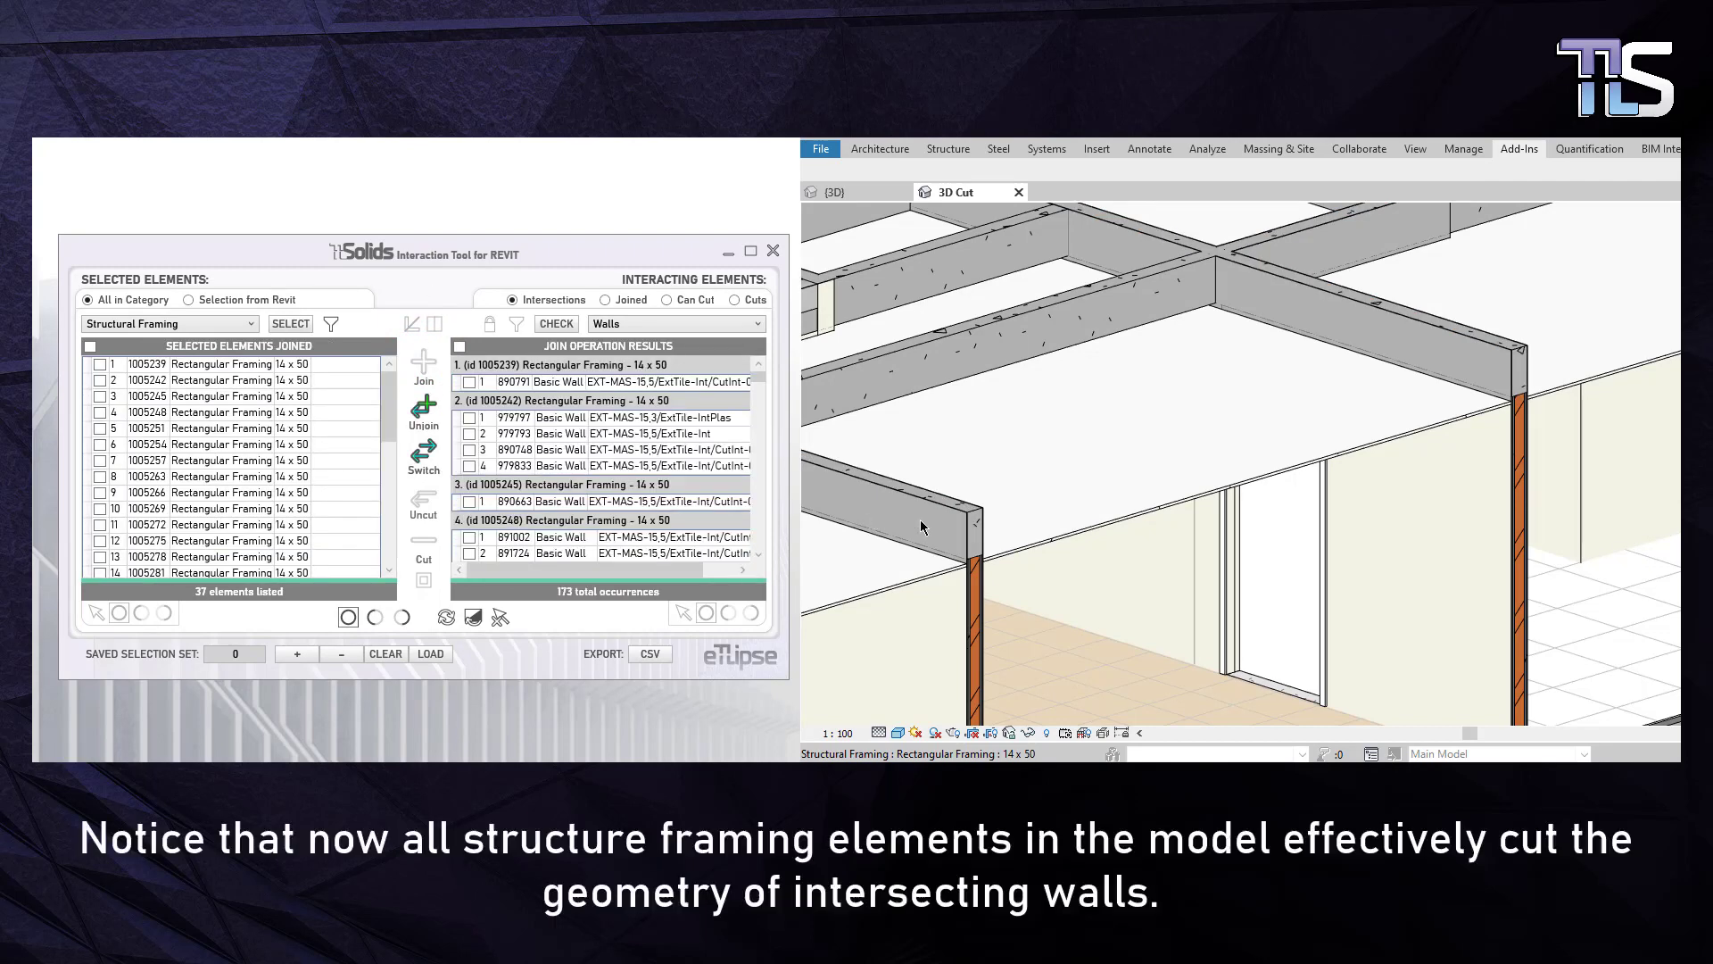
pyautogui.keyDown('shift'); pyautogui.moveTo(992, 513); pyautogui.dragTo(1027, 353, button='middle'); pyautogui.keyUp('shift')
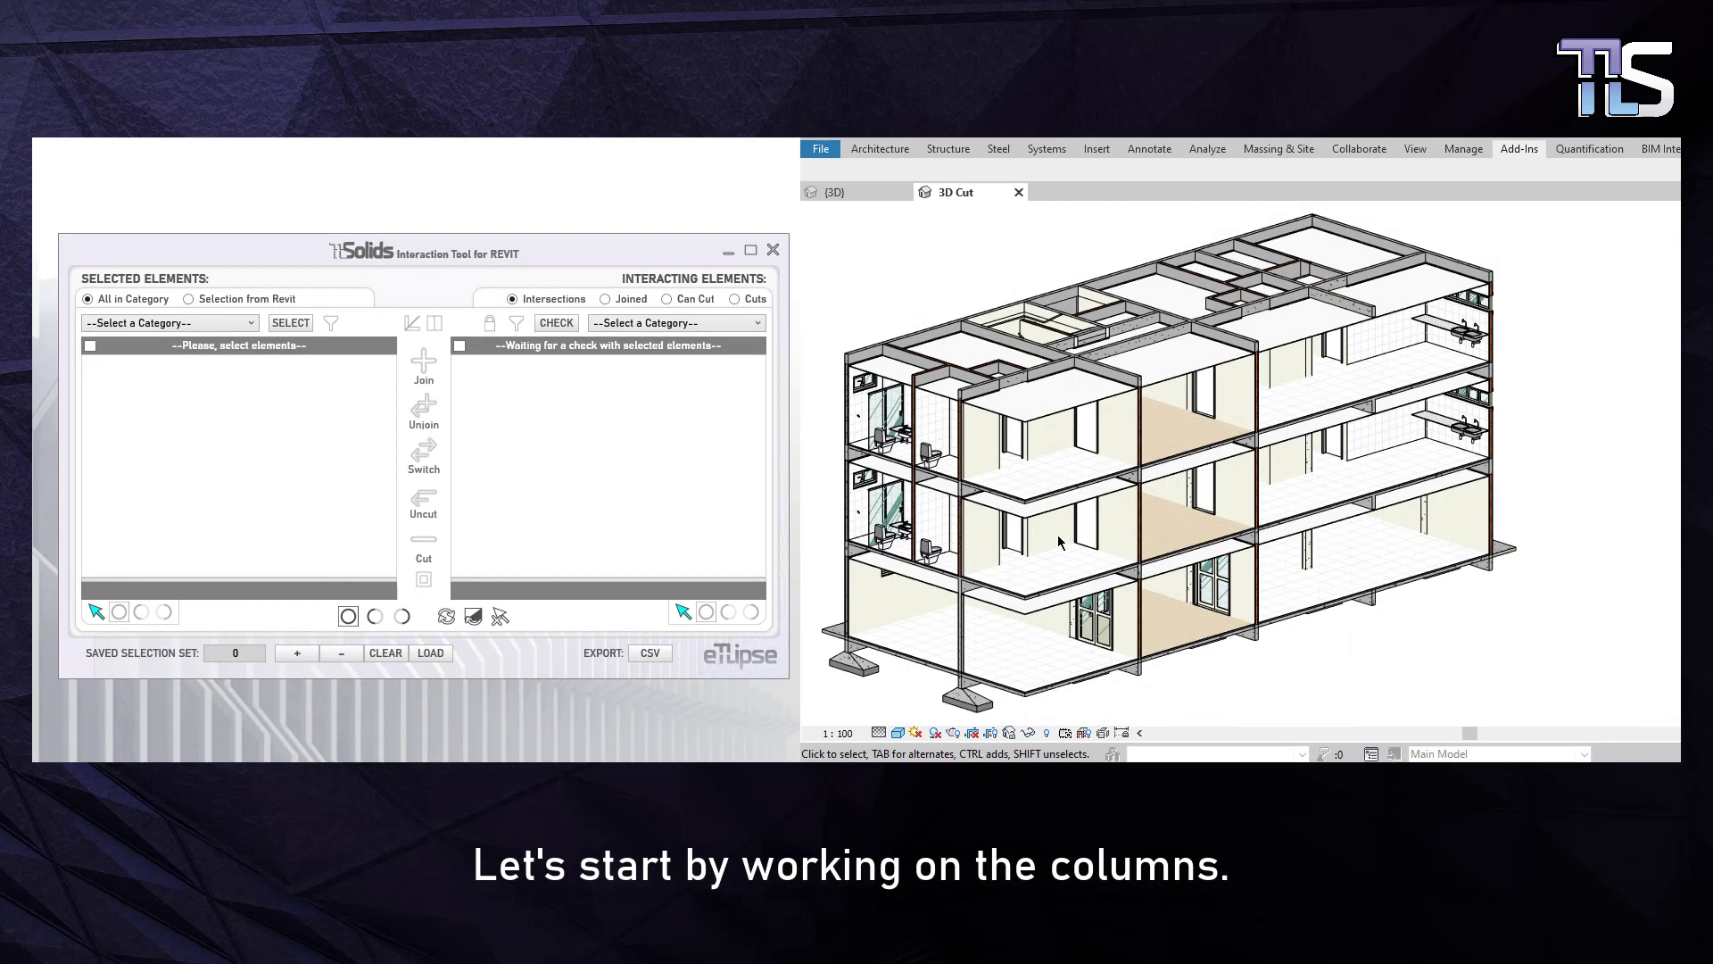
# - List all elements of the Structural Columns category as the selected elements
pyautogui.scroll(6, 1060, 542)
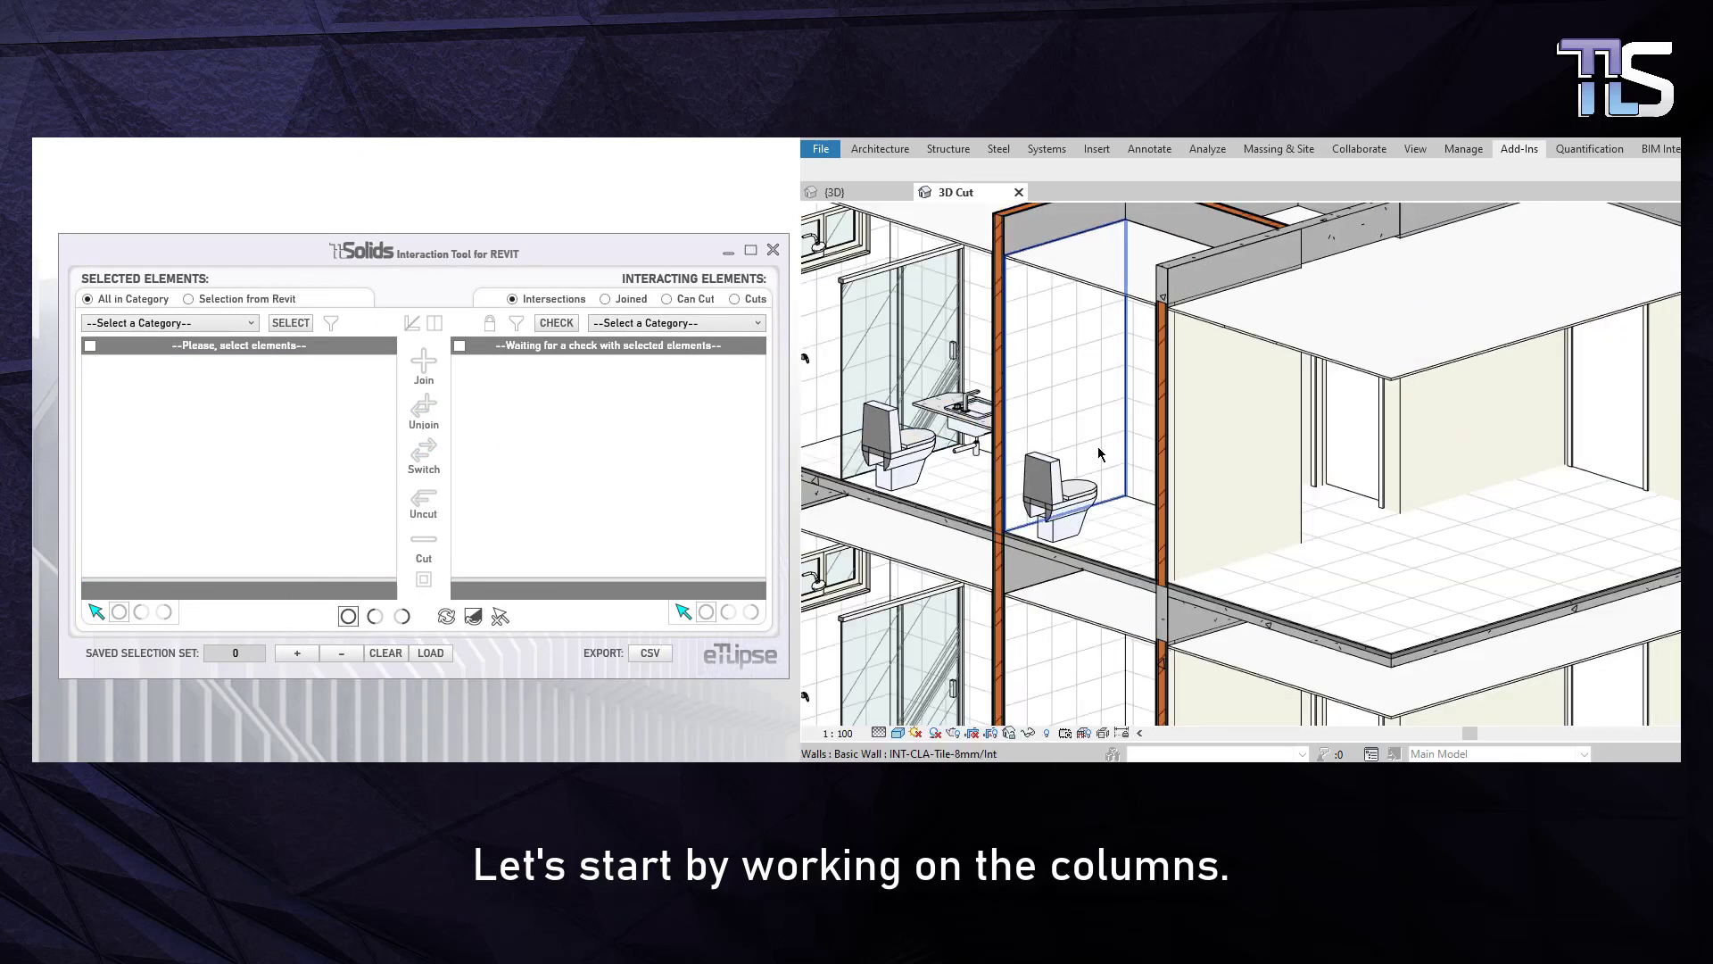
pyautogui.moveTo(1100, 454); pyautogui.dragTo(1366, 545, button='middle')
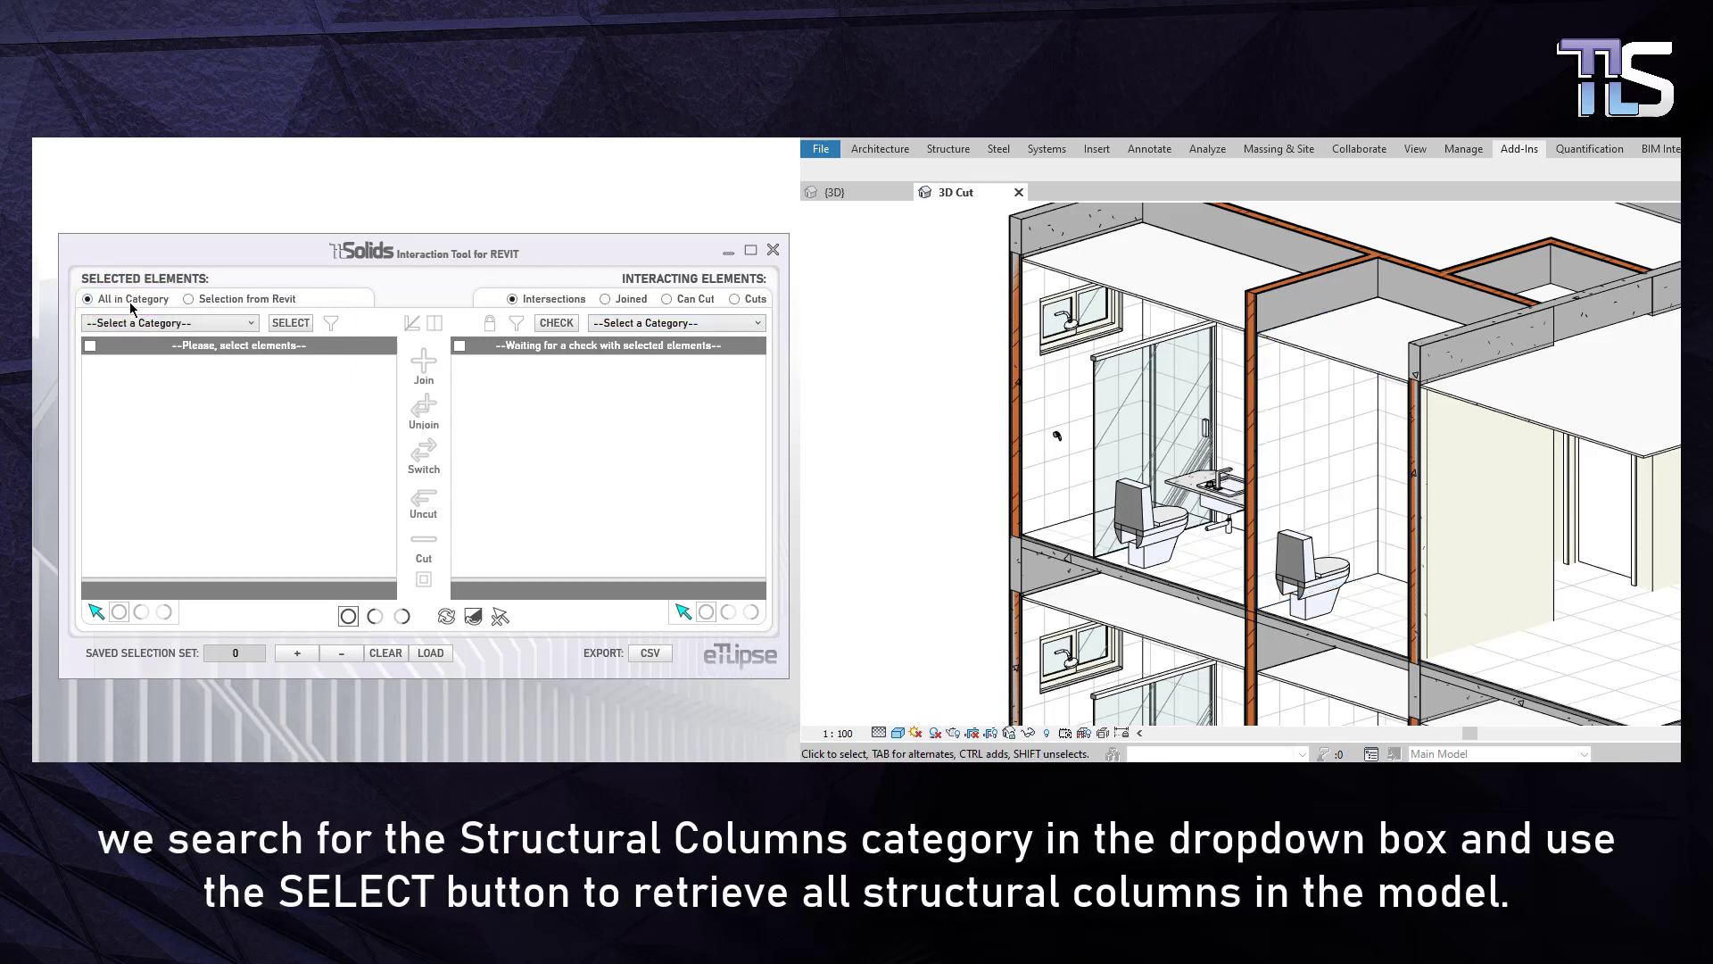
pyautogui.click(183, 323)
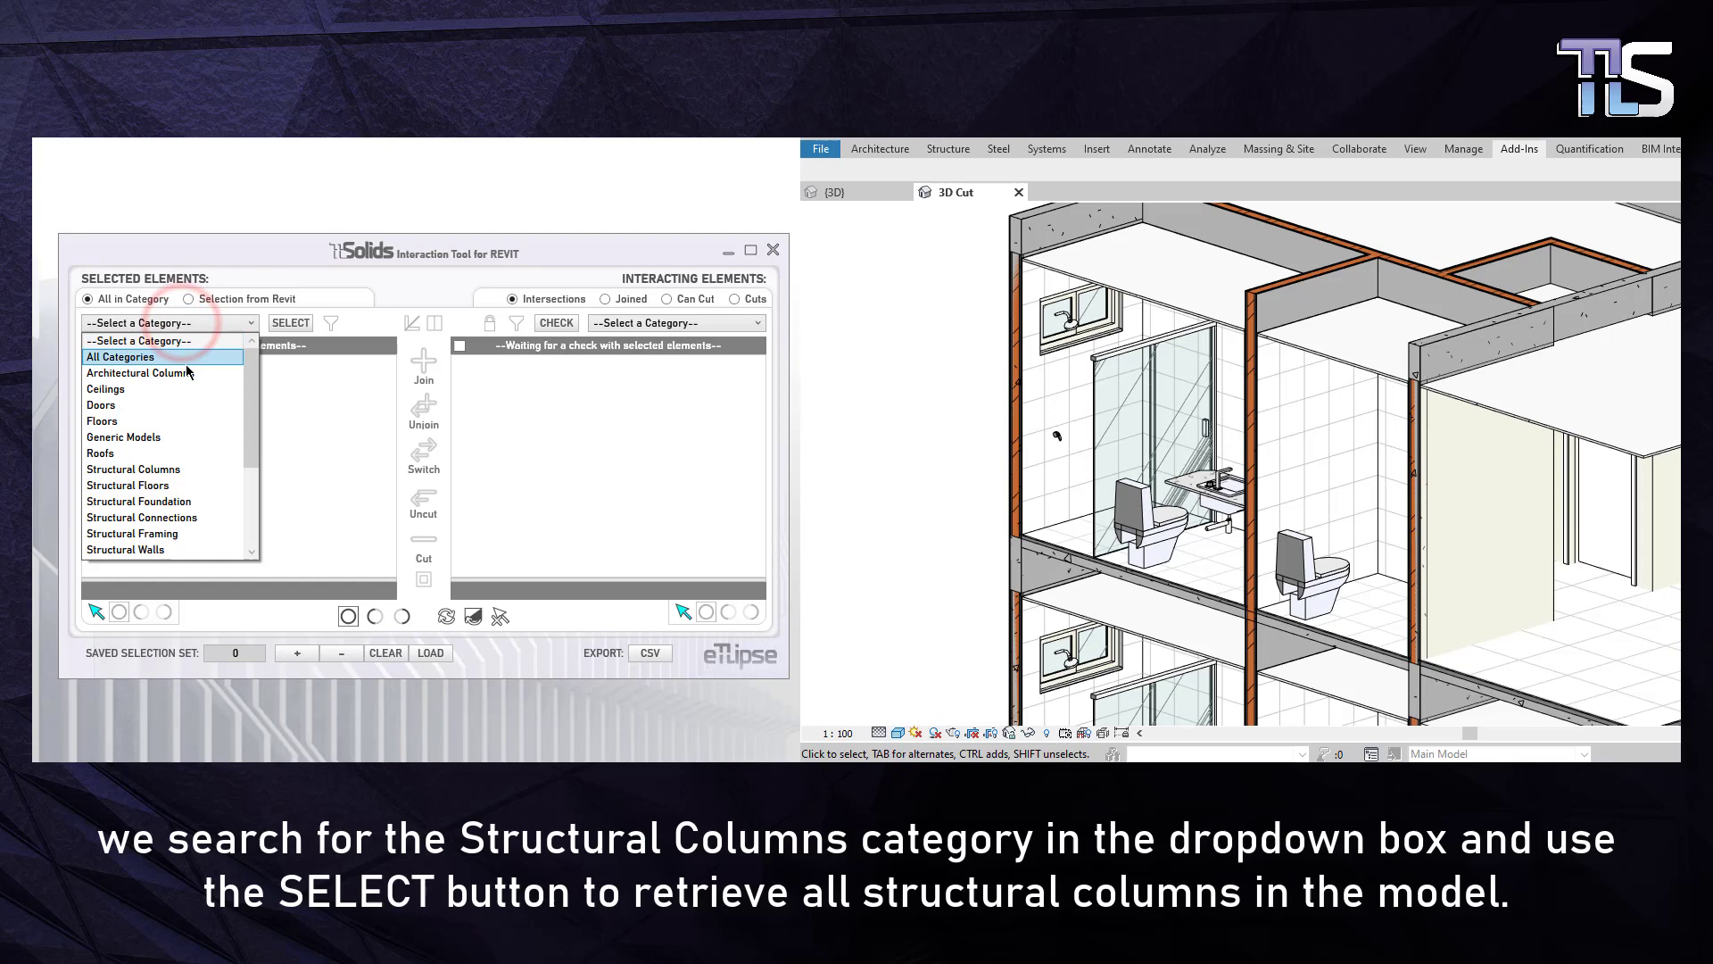
pyautogui.click(175, 470)
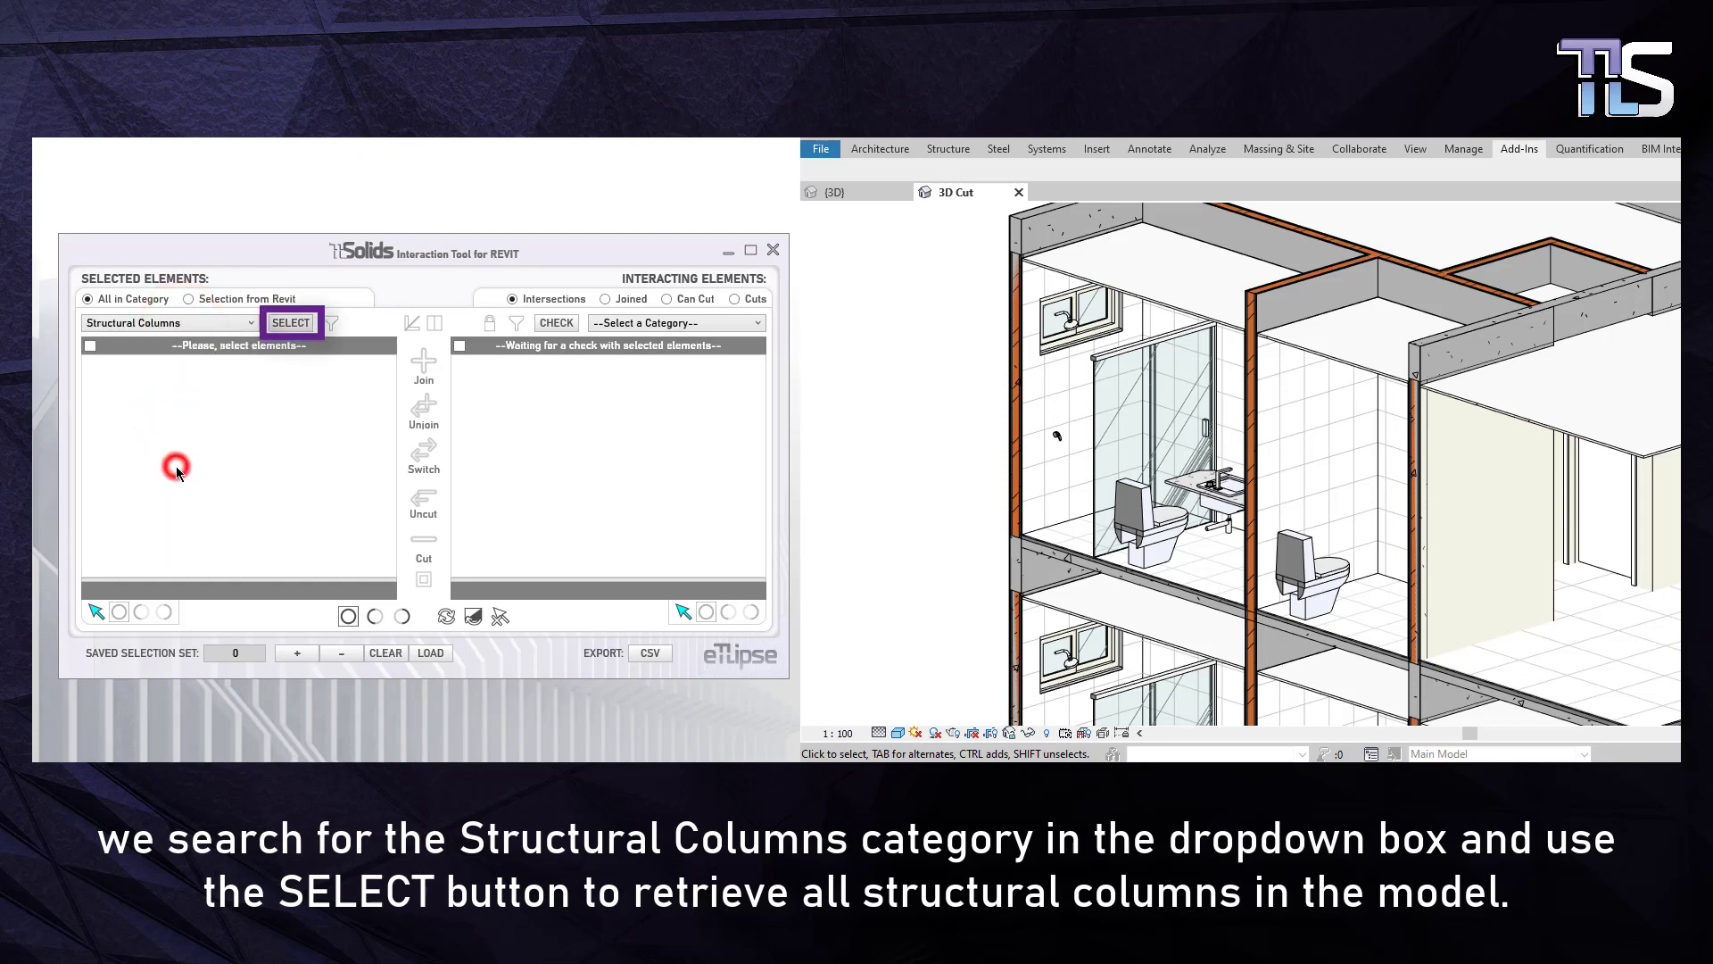
pyautogui.click(290, 326)
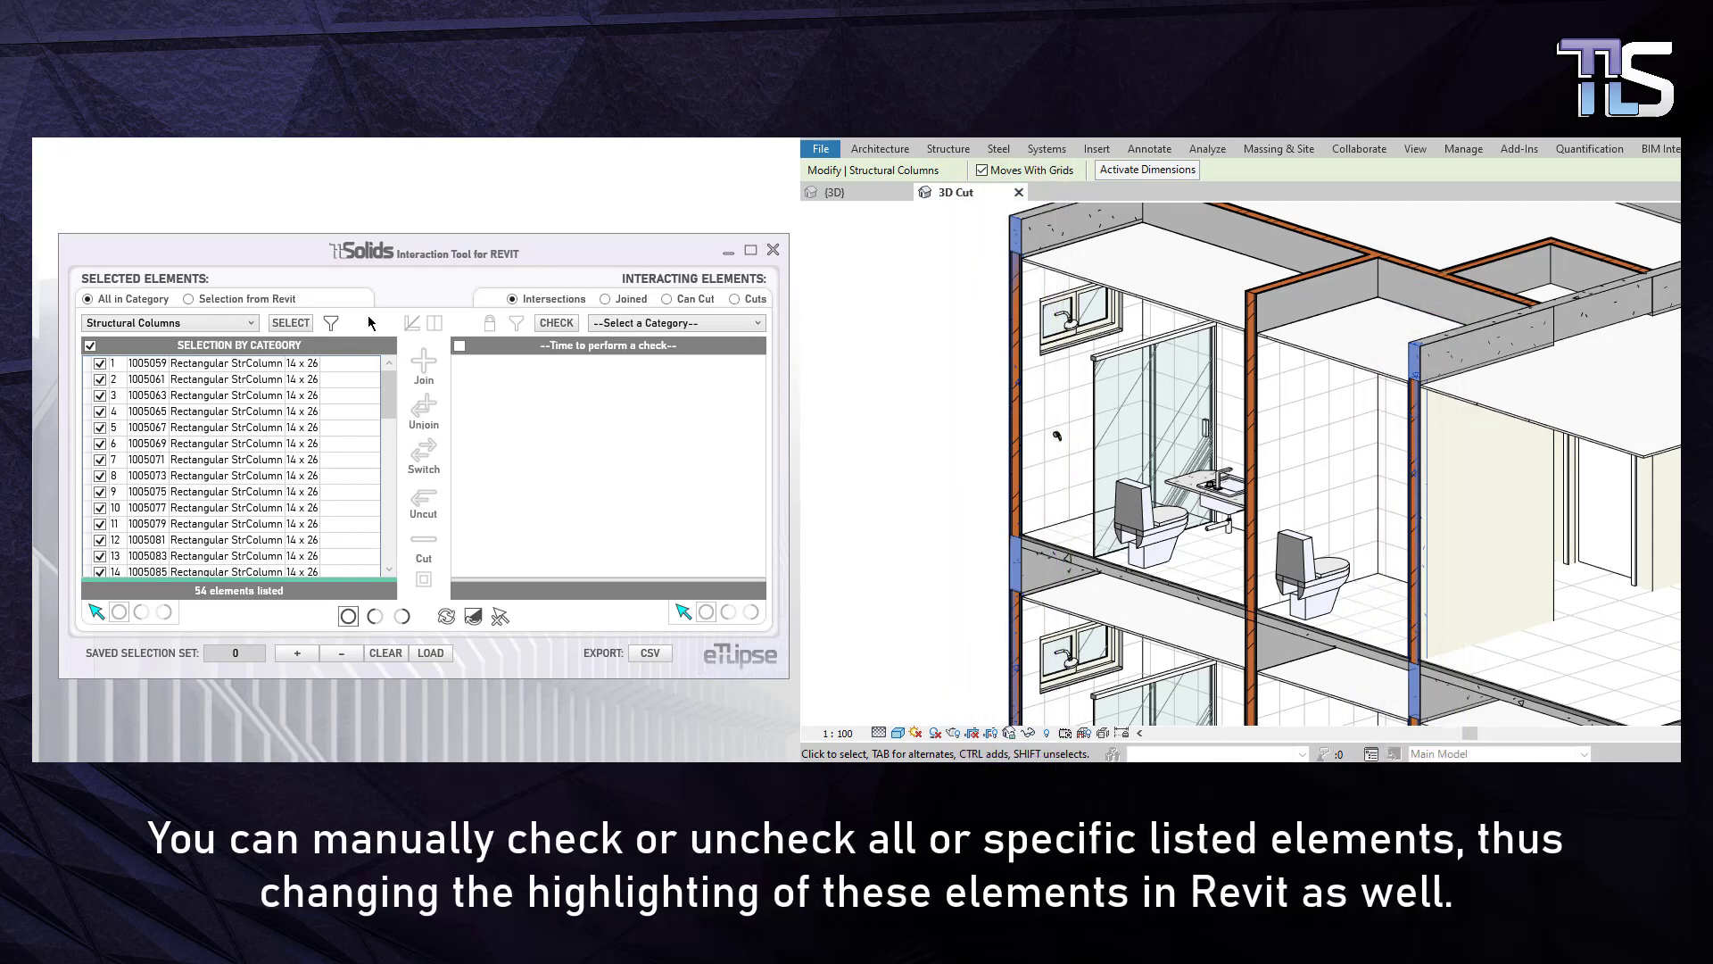
# - Uncheck all listed columns, check only the fifth and twenty-third ones to highlight them in the model, and recheck the whole list
pyautogui.click(90, 347)
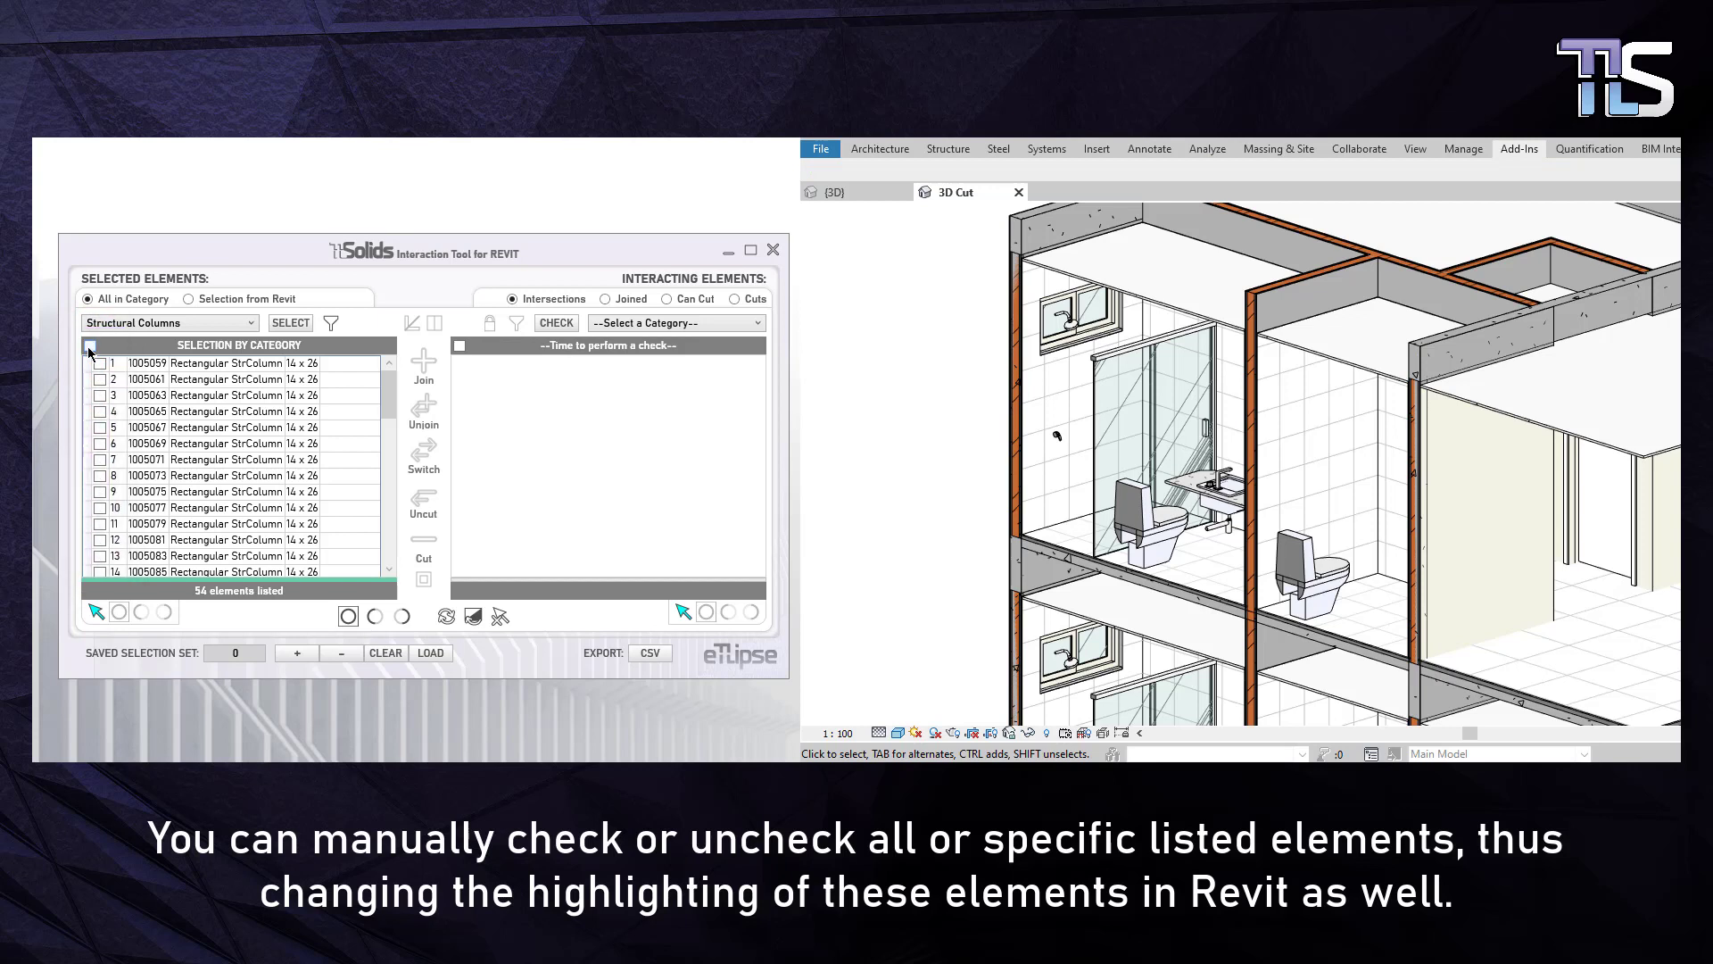
pyautogui.click(100, 428)
pyautogui.scroll(-4, 101, 431)
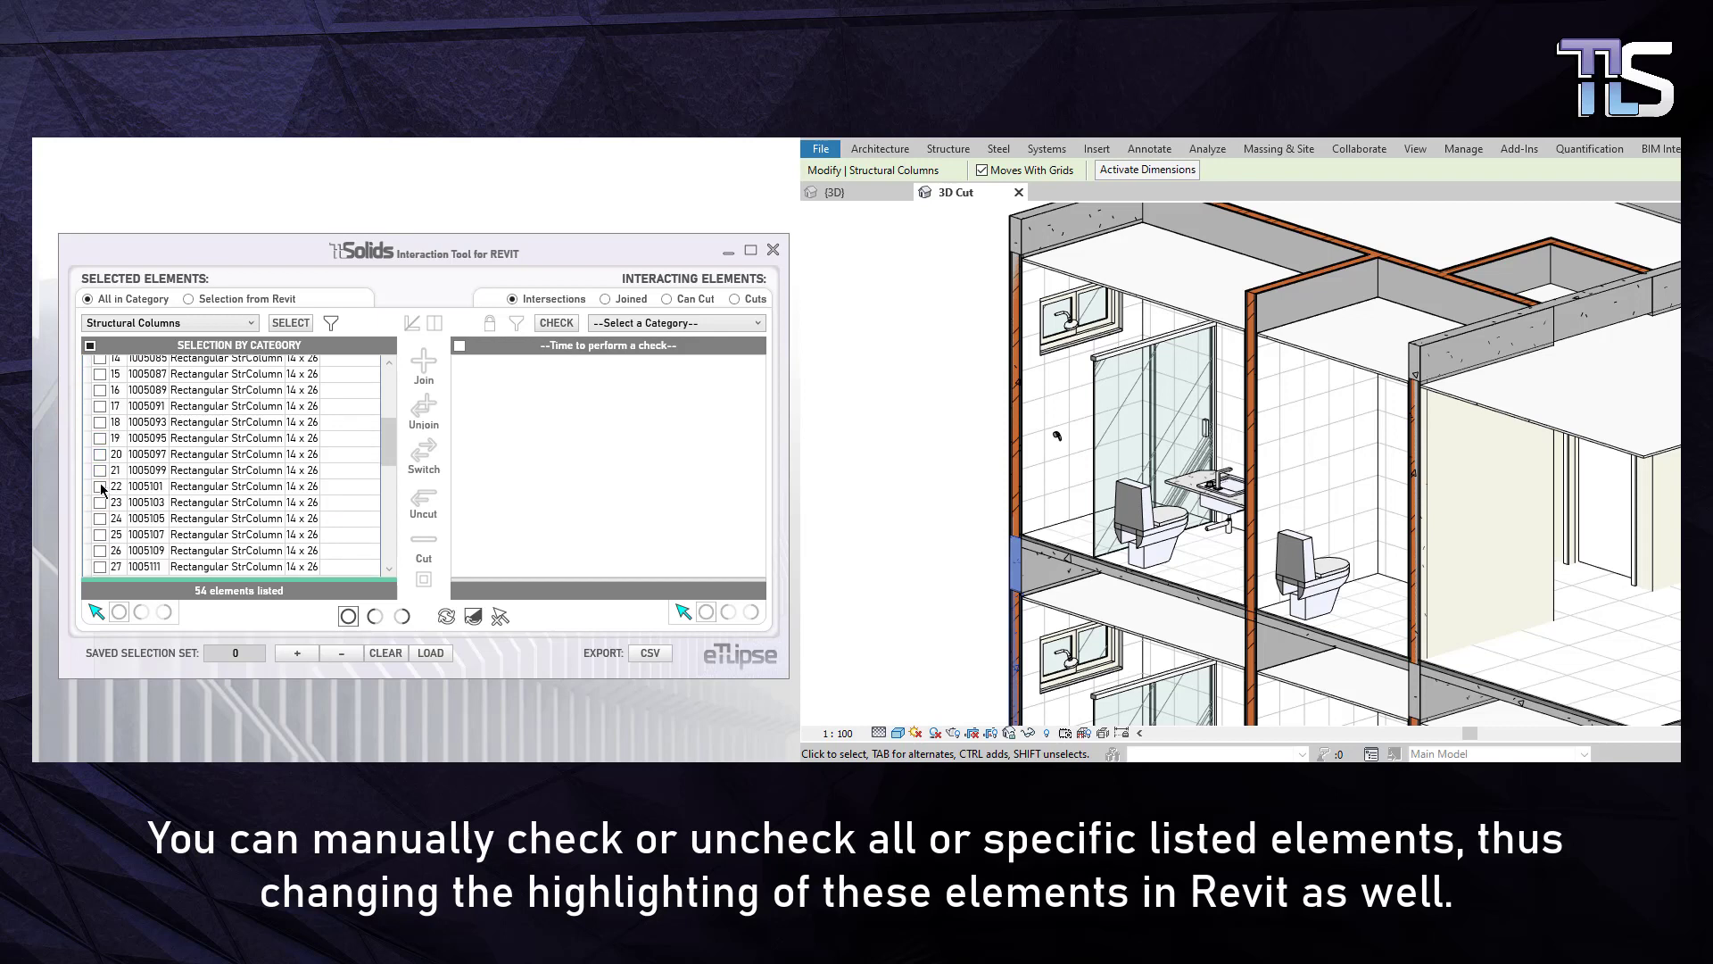
pyautogui.click(100, 503)
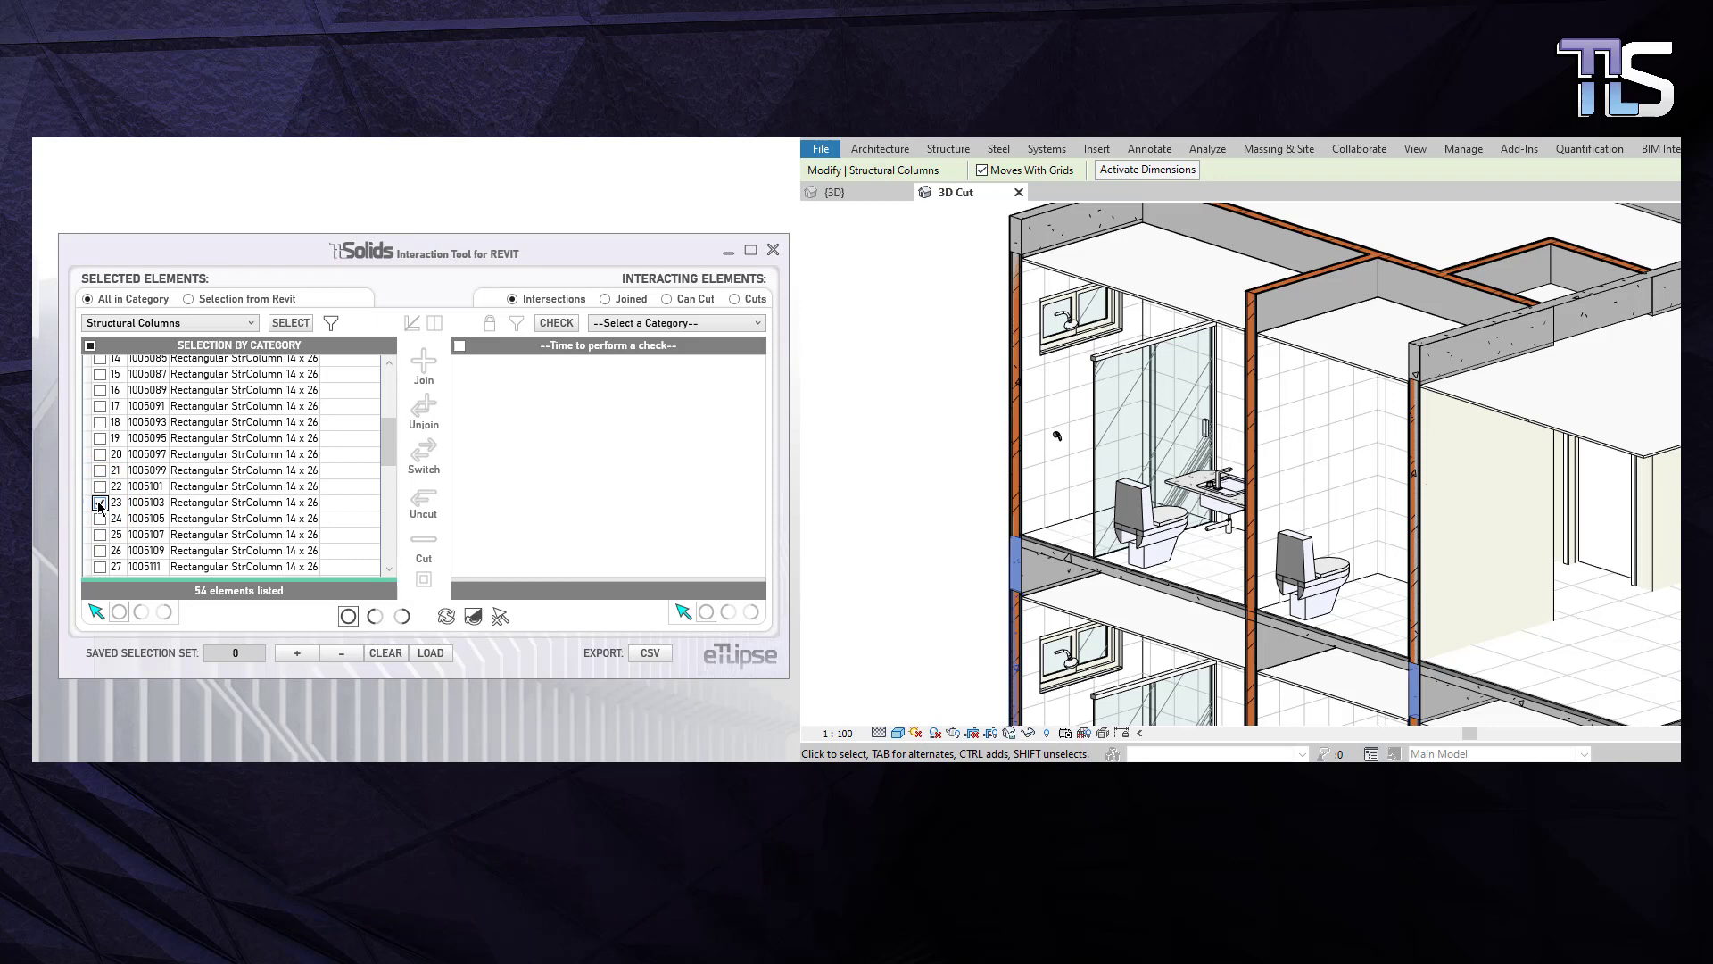
pyautogui.click(91, 347)
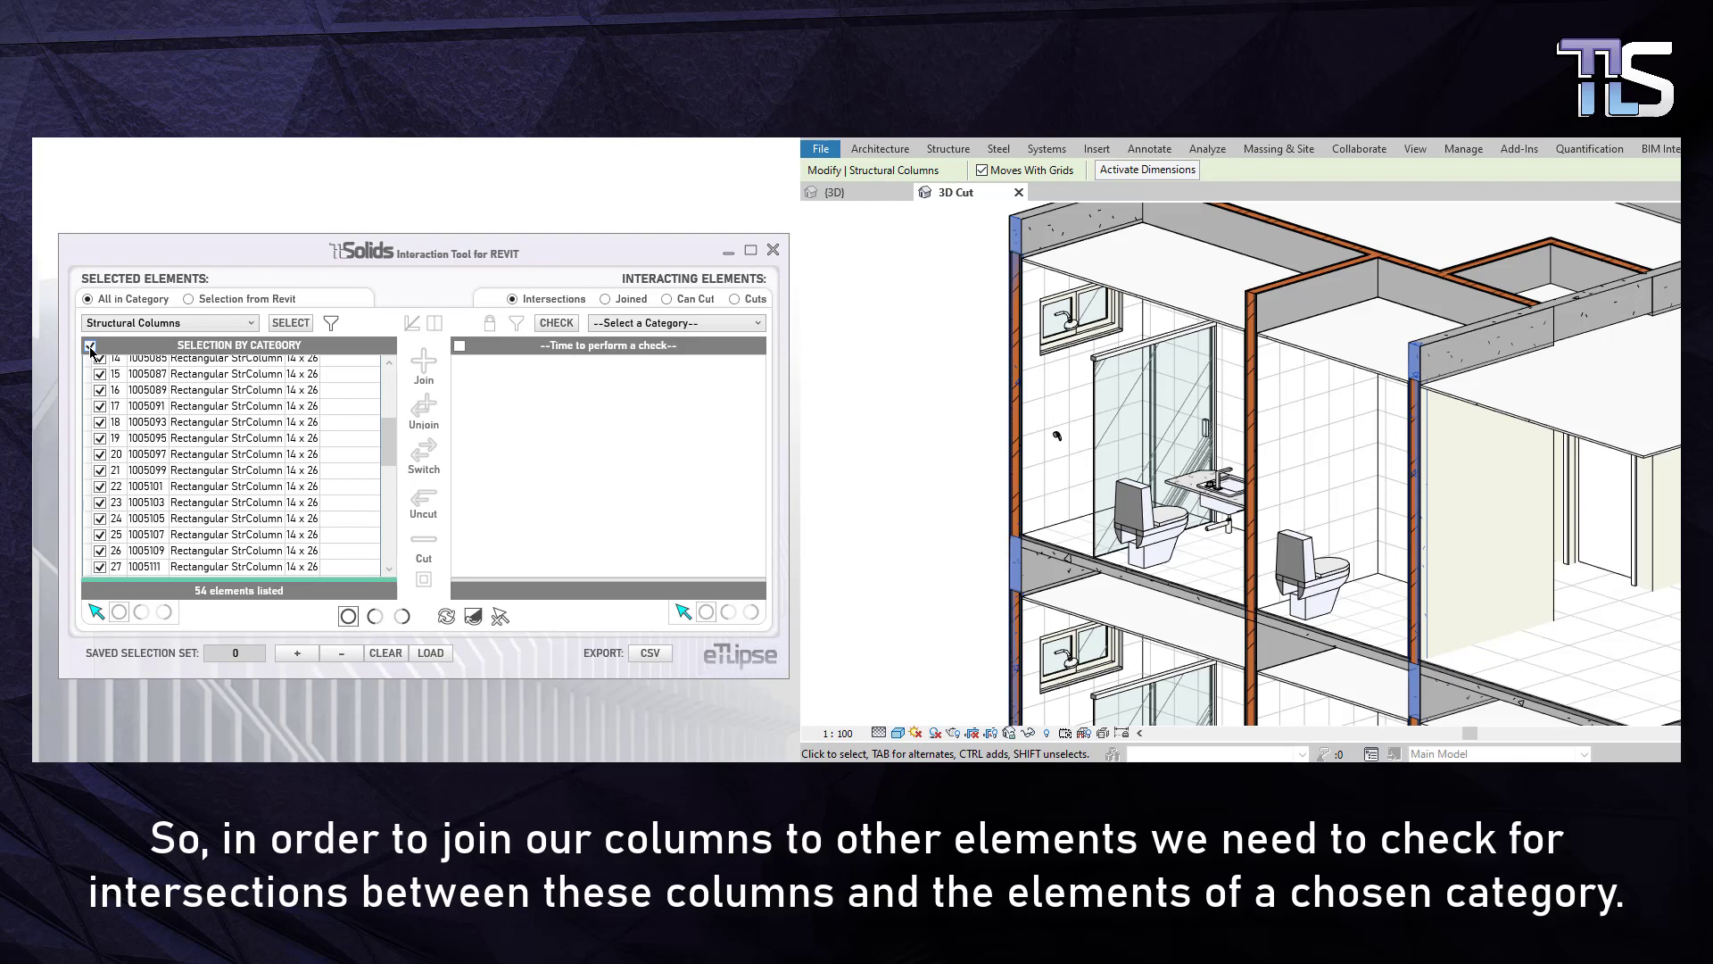
# - Check the structural columns for intersections with the Walls category
pyautogui.click(666, 323)
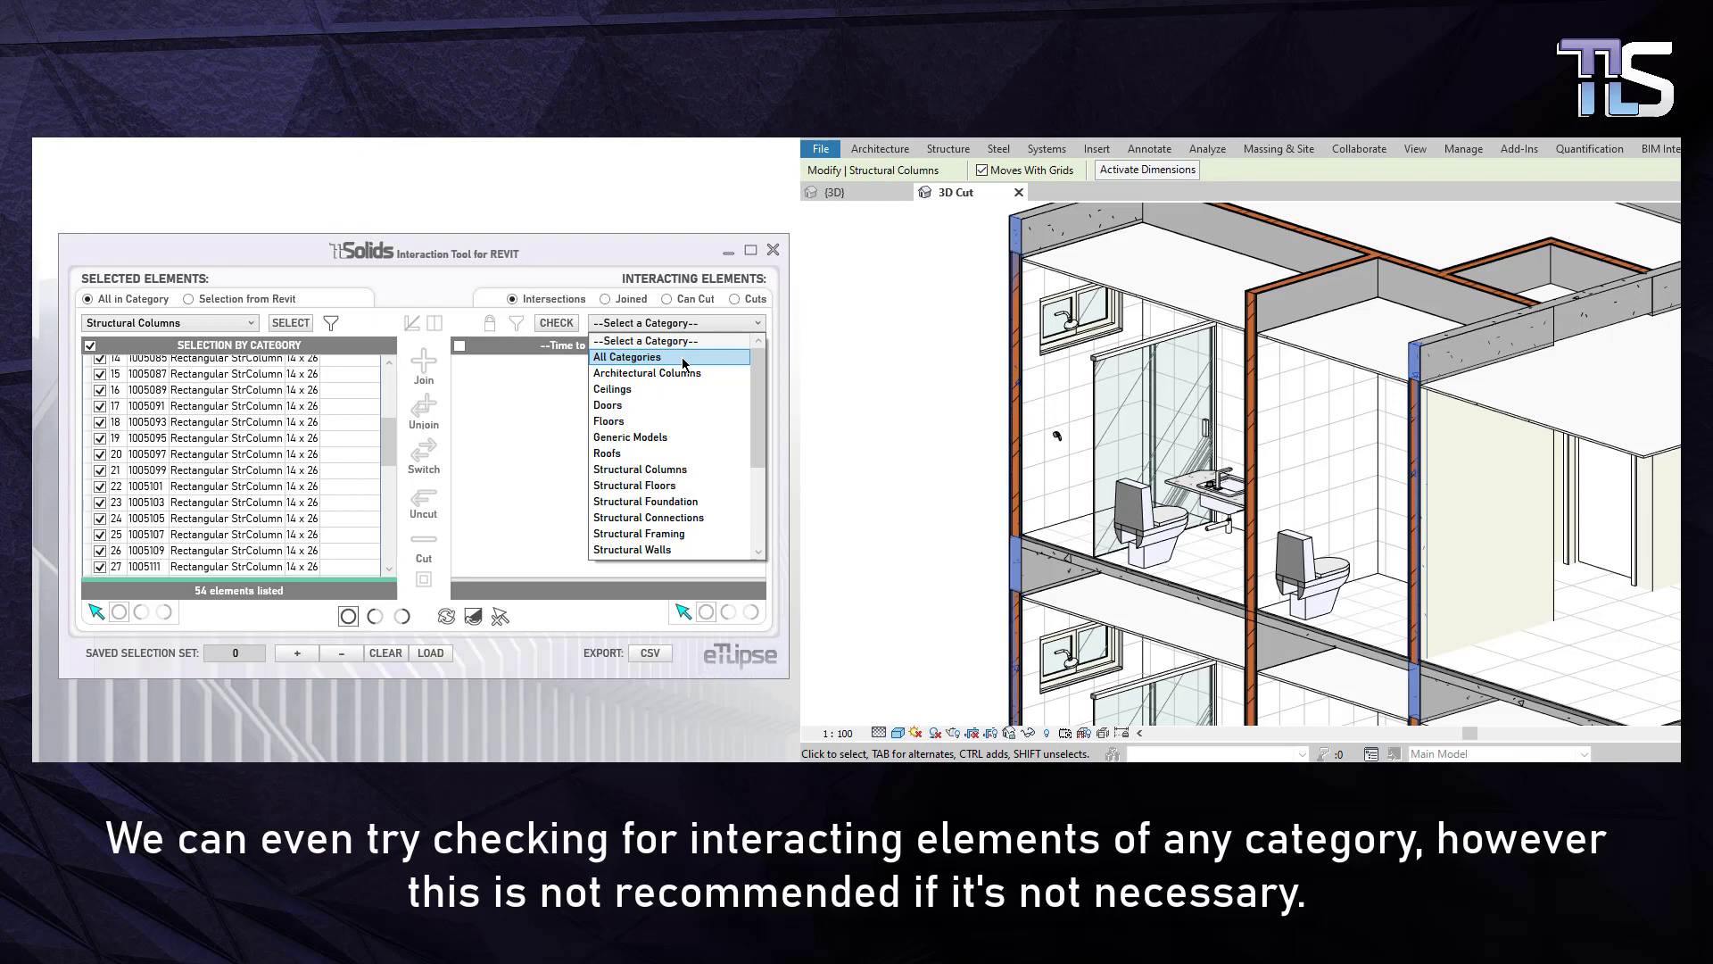
pyautogui.scroll(-3, 685, 384)
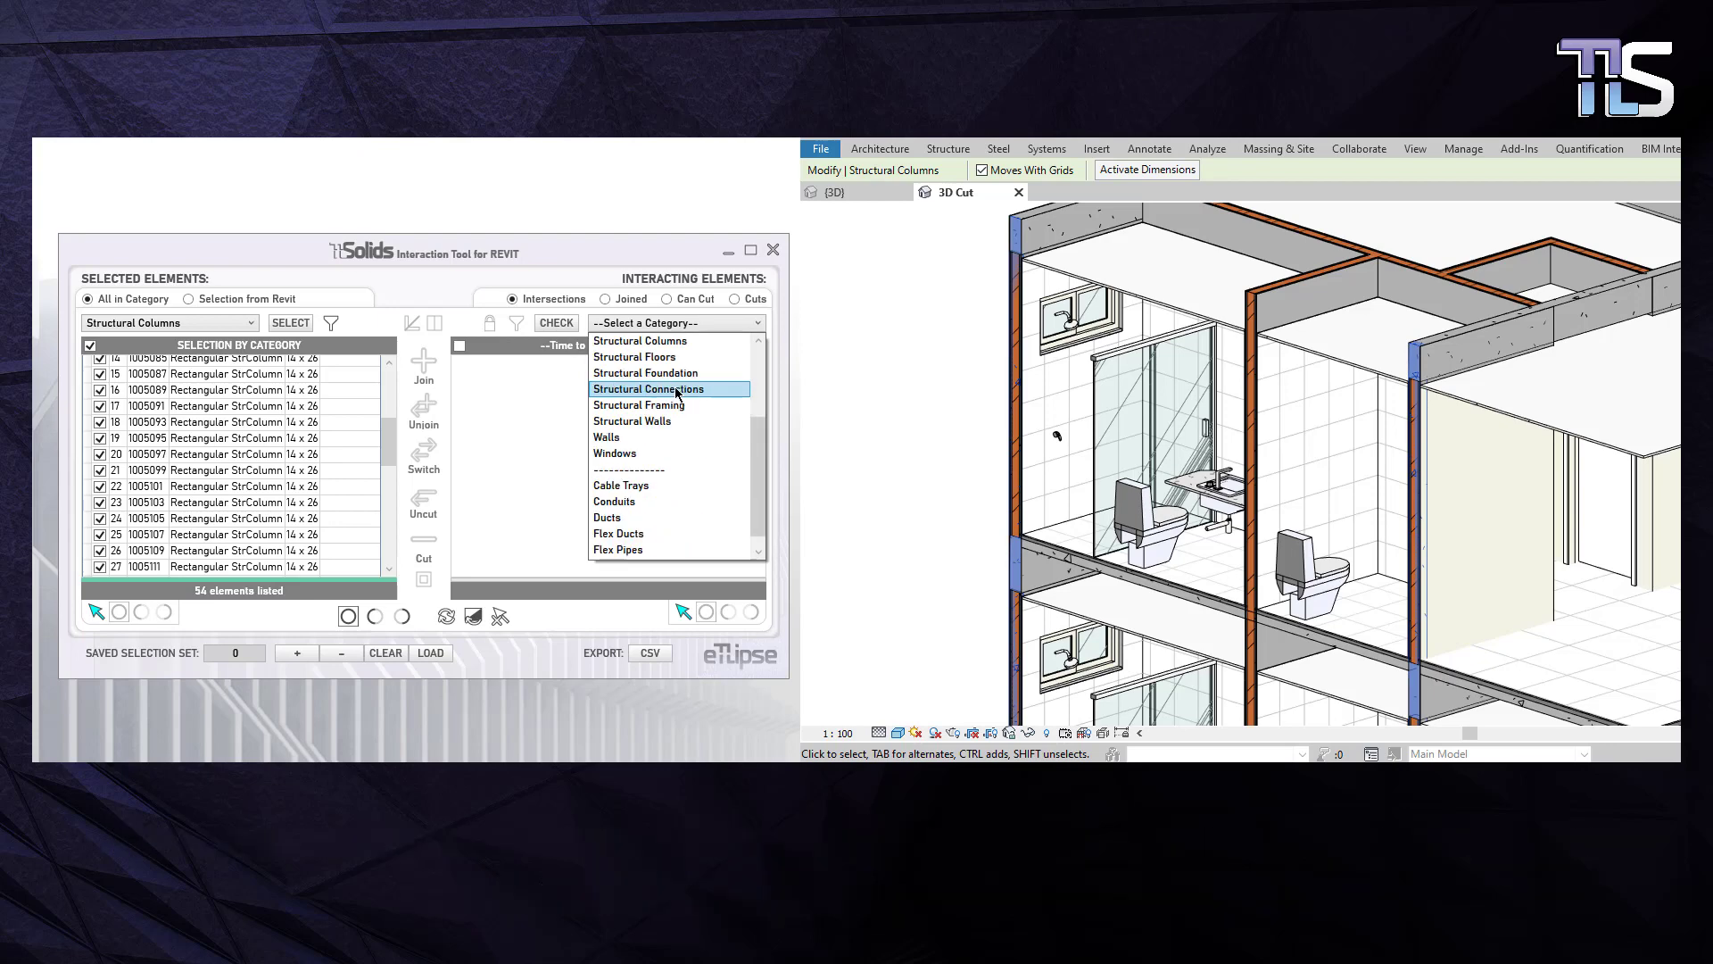
pyautogui.click(657, 437)
pyautogui.click(562, 329)
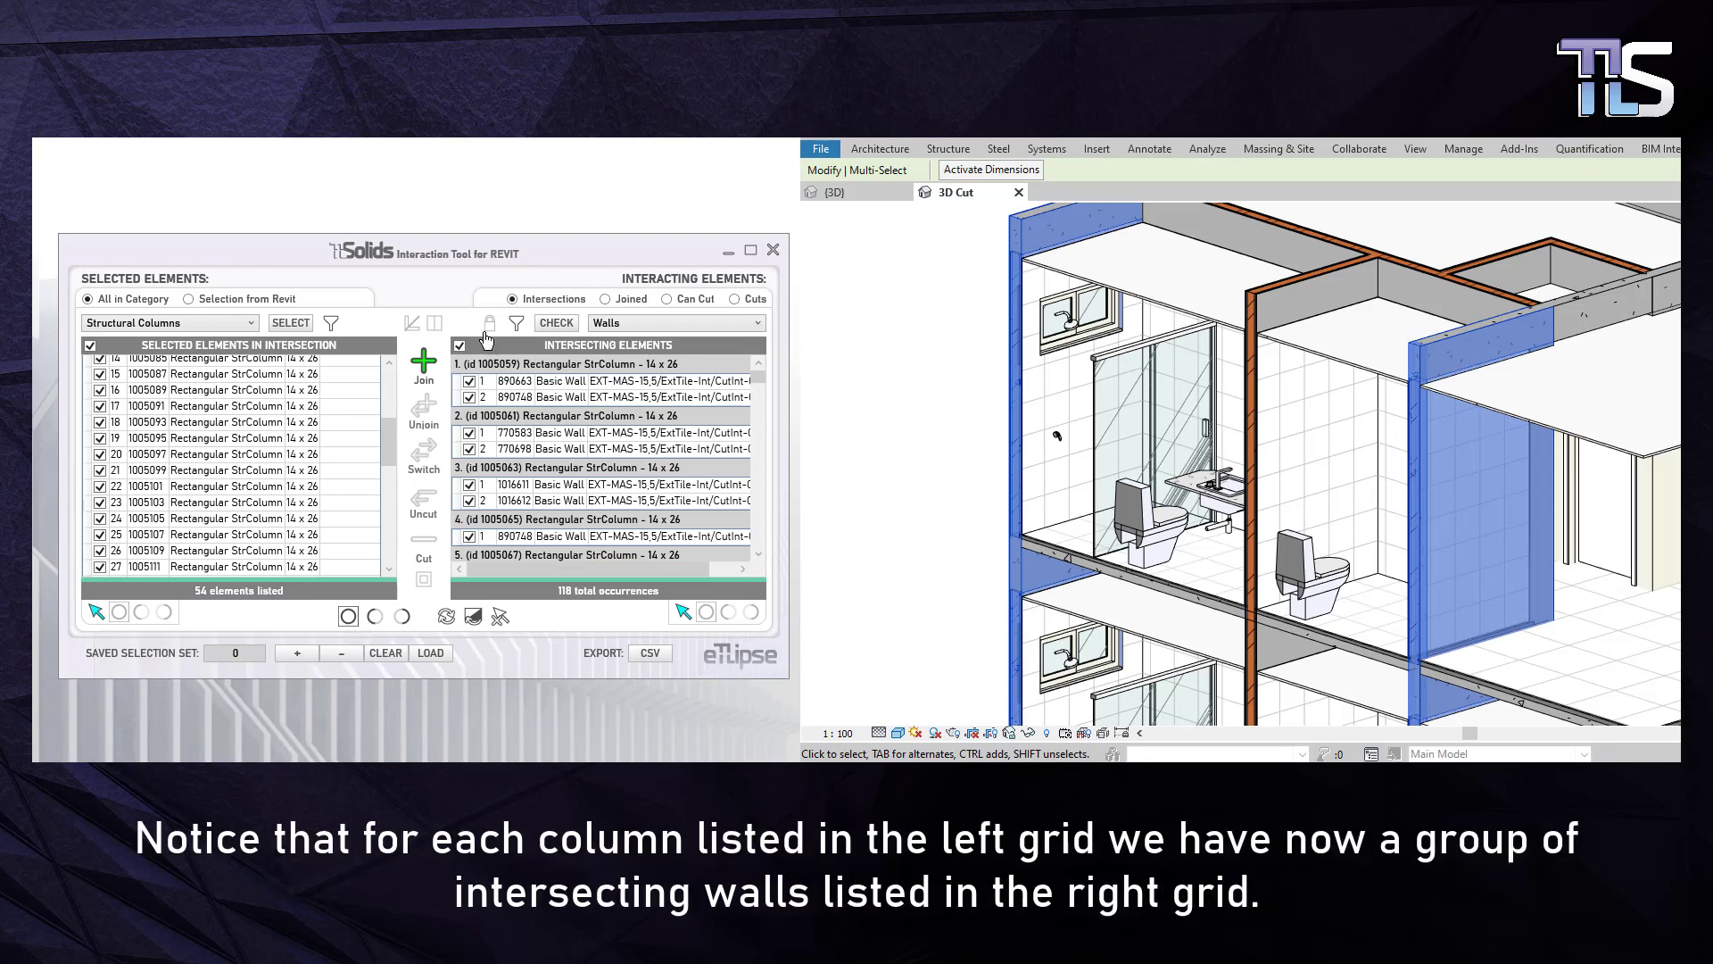
# - Show the whole building with the intersecting walls highlighted, and uncheck all walls in the intersecting elements list
pyautogui.scroll(-5, 1122, 424)
pyautogui.scroll(-3, 1277, 447)
pyautogui.moveTo(1277, 447); pyautogui.dragTo(1046, 419, button='middle')
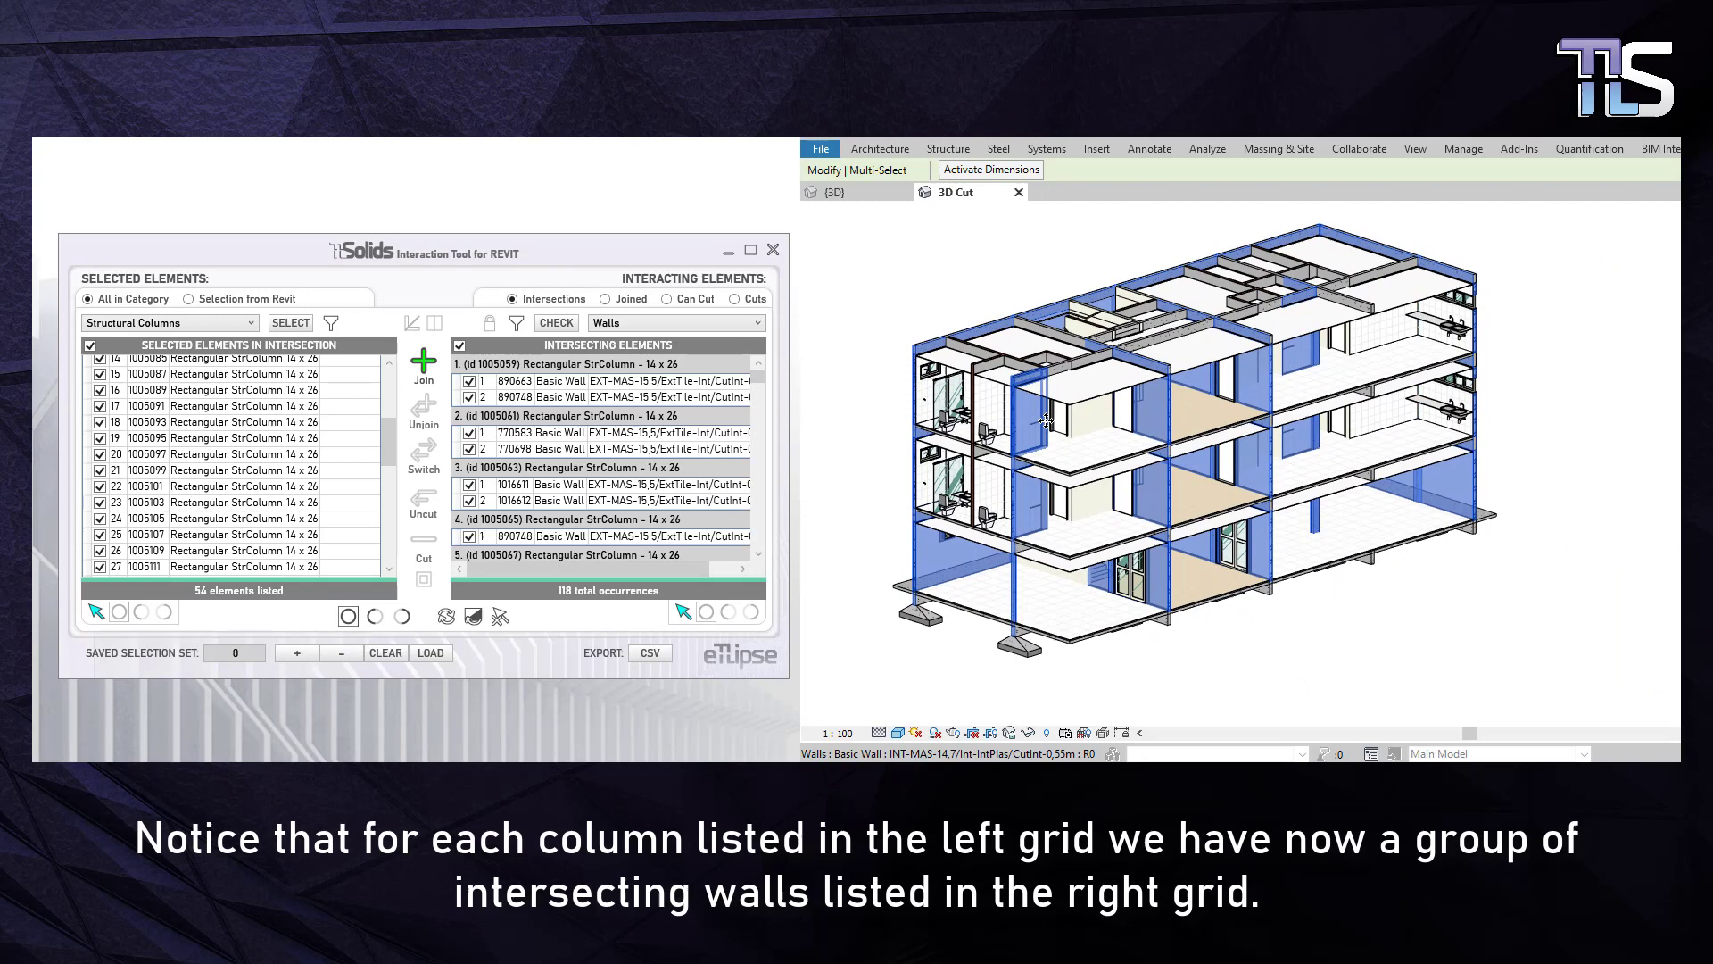
pyautogui.scroll(1, 1046, 420)
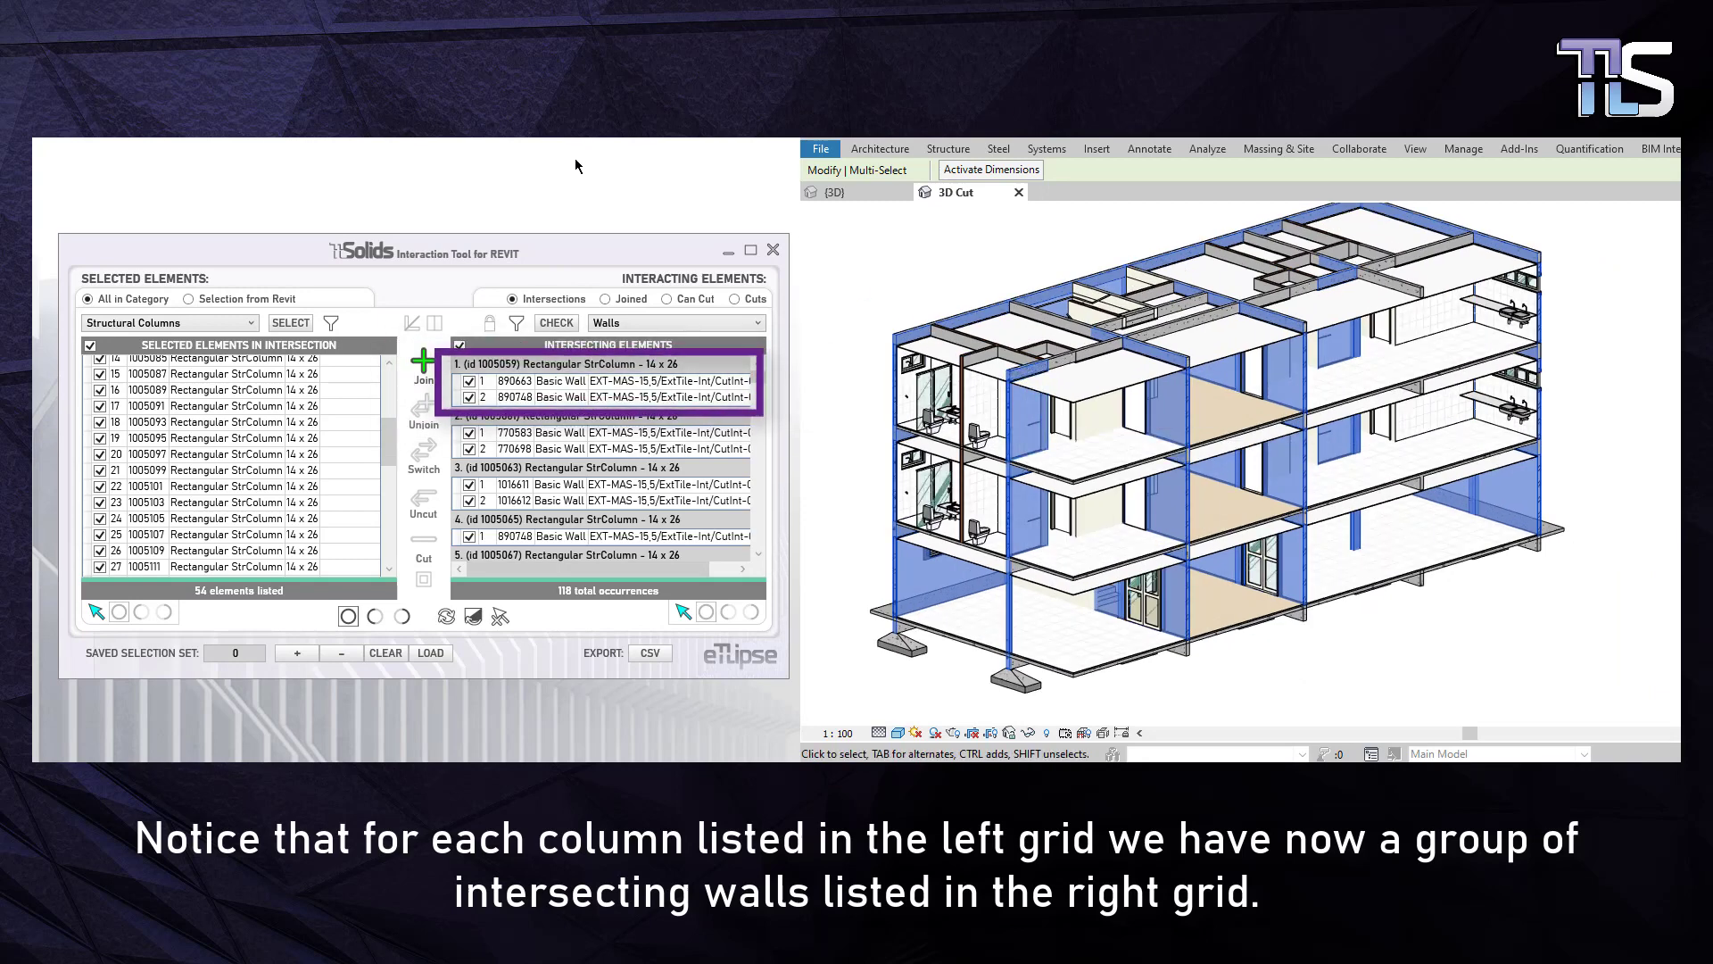
pyautogui.click(460, 346)
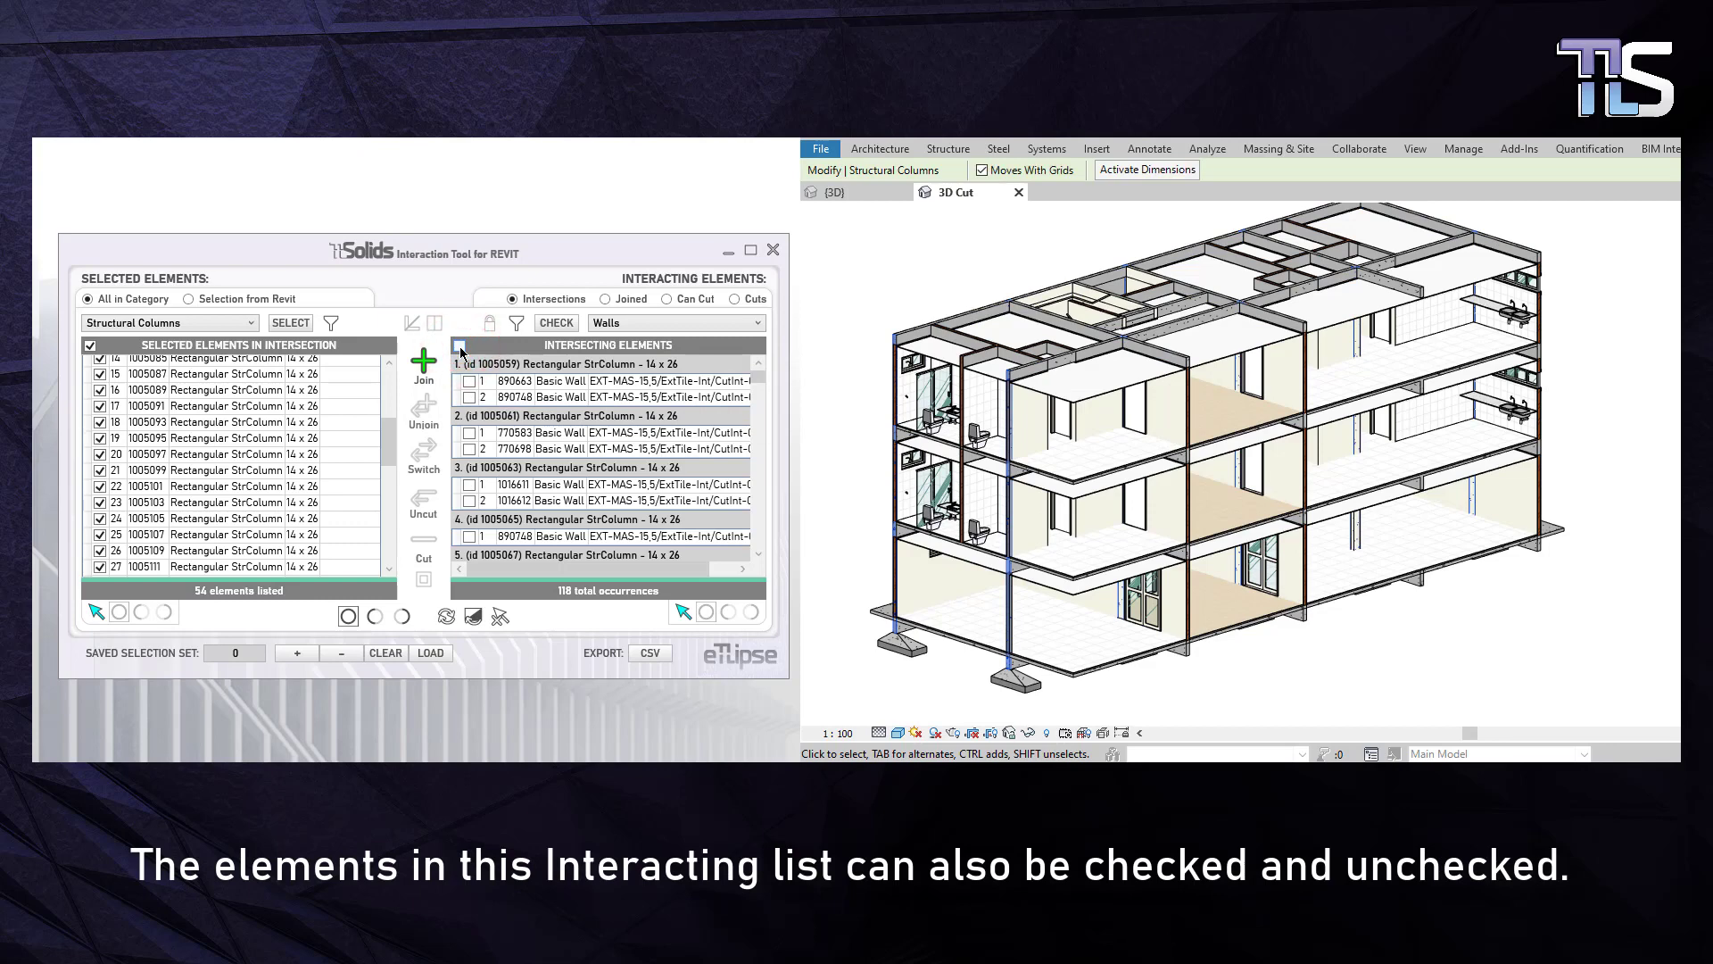
# - Check individual walls in the intersecting elements list, including the first walls under the twenty-fourth and twenty-fifth columns, to highlight them in the model
pyautogui.scroll(-8, 482, 429)
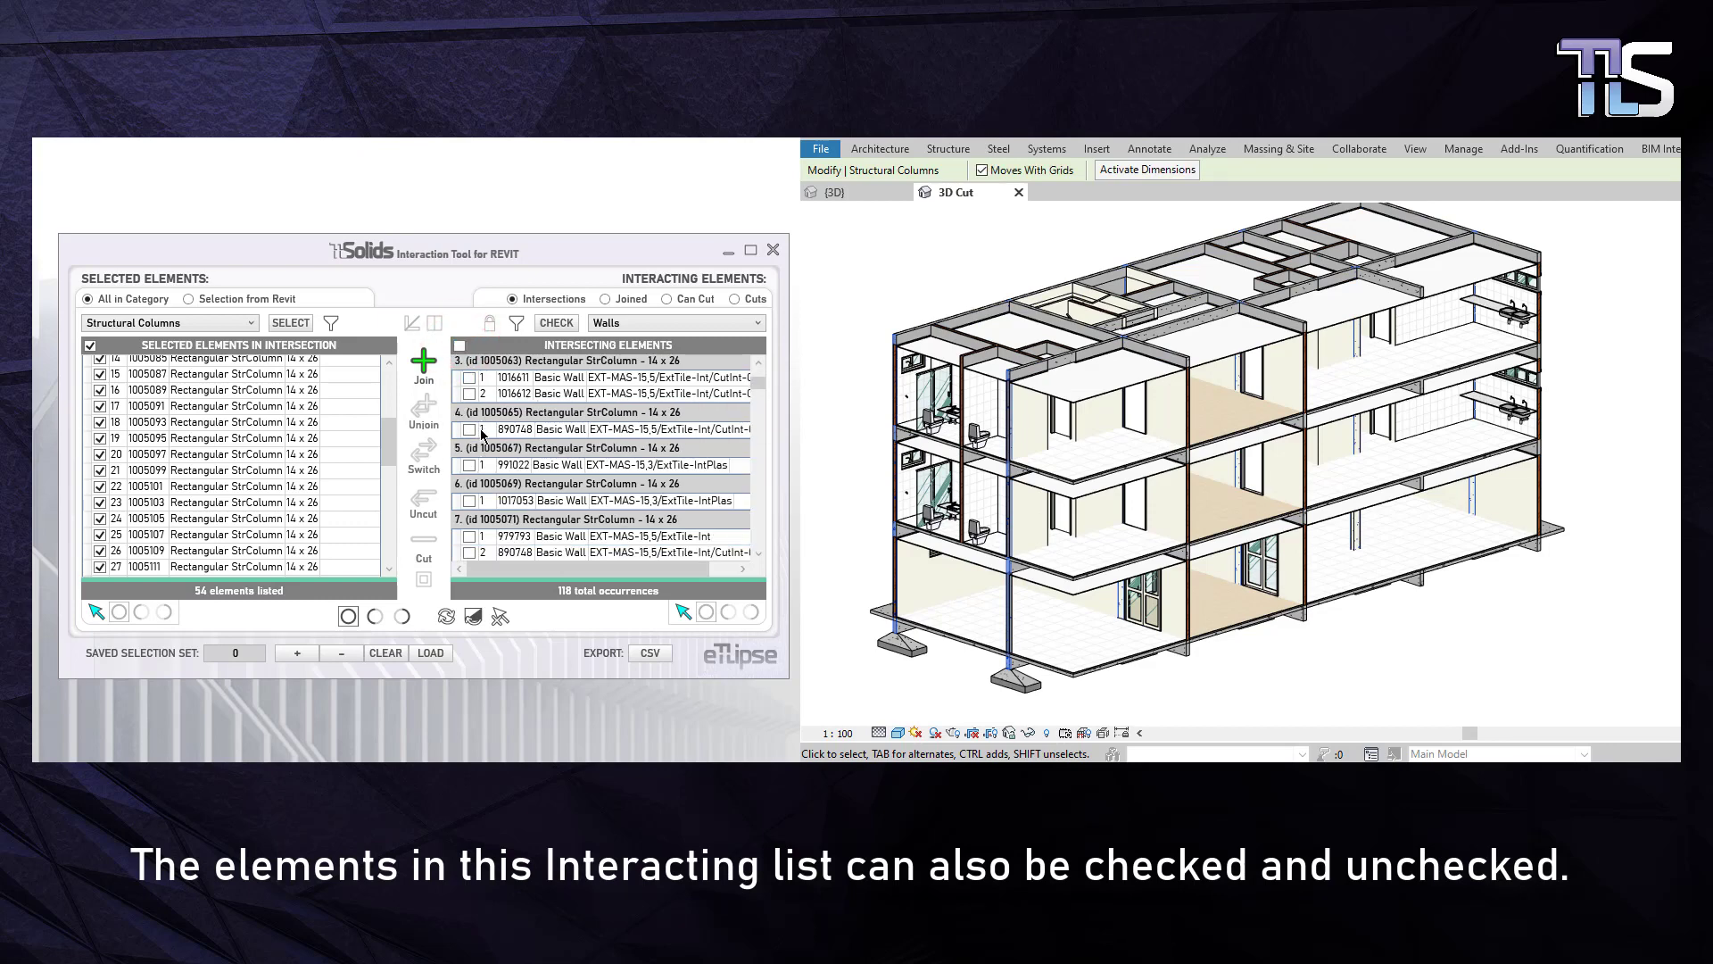
pyautogui.click(469, 526)
pyautogui.scroll(-6, 486, 486)
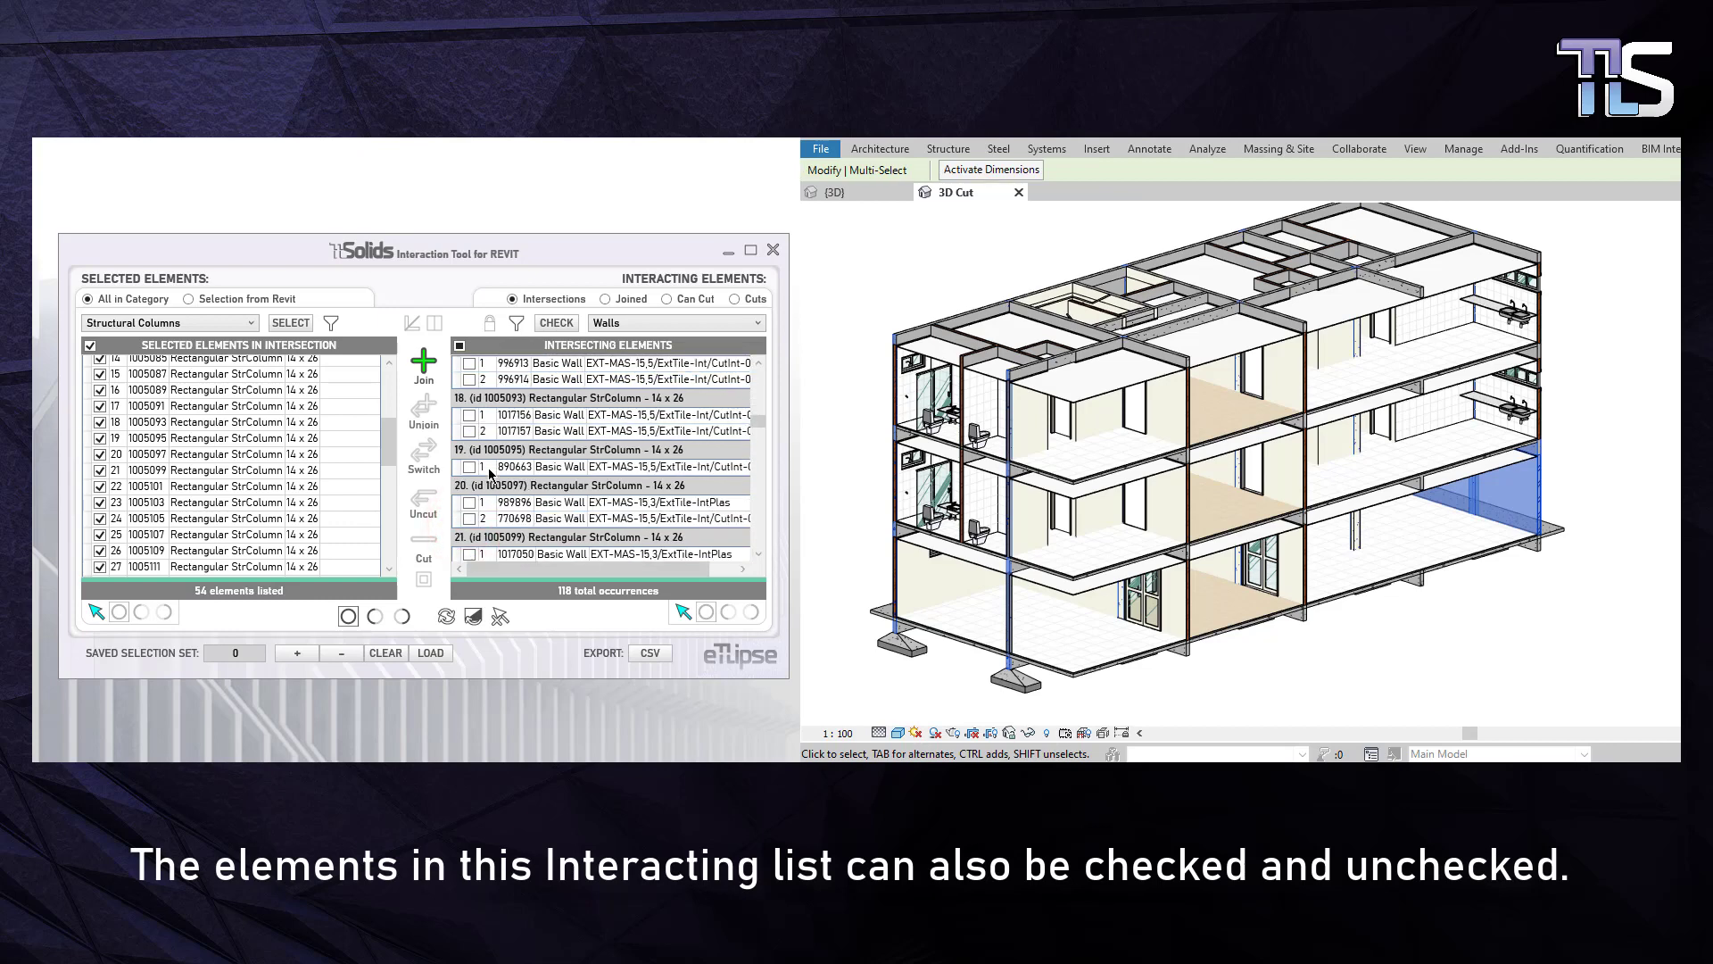
pyautogui.scroll(-3, 489, 474)
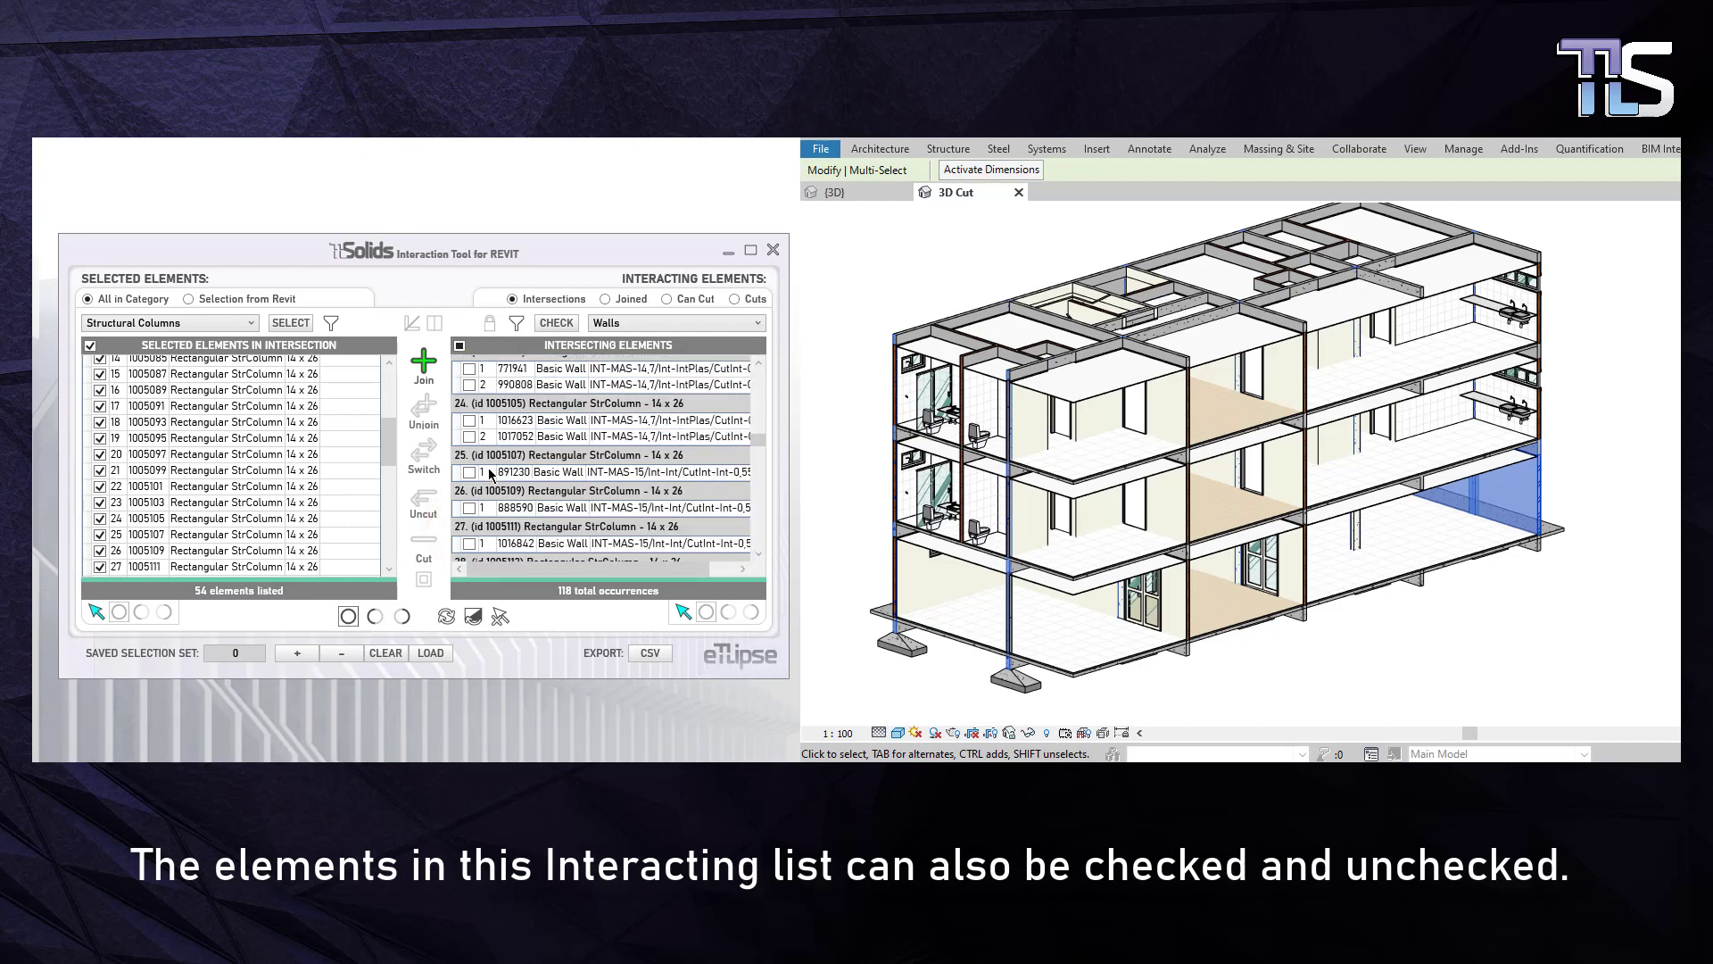
pyautogui.click(470, 420)
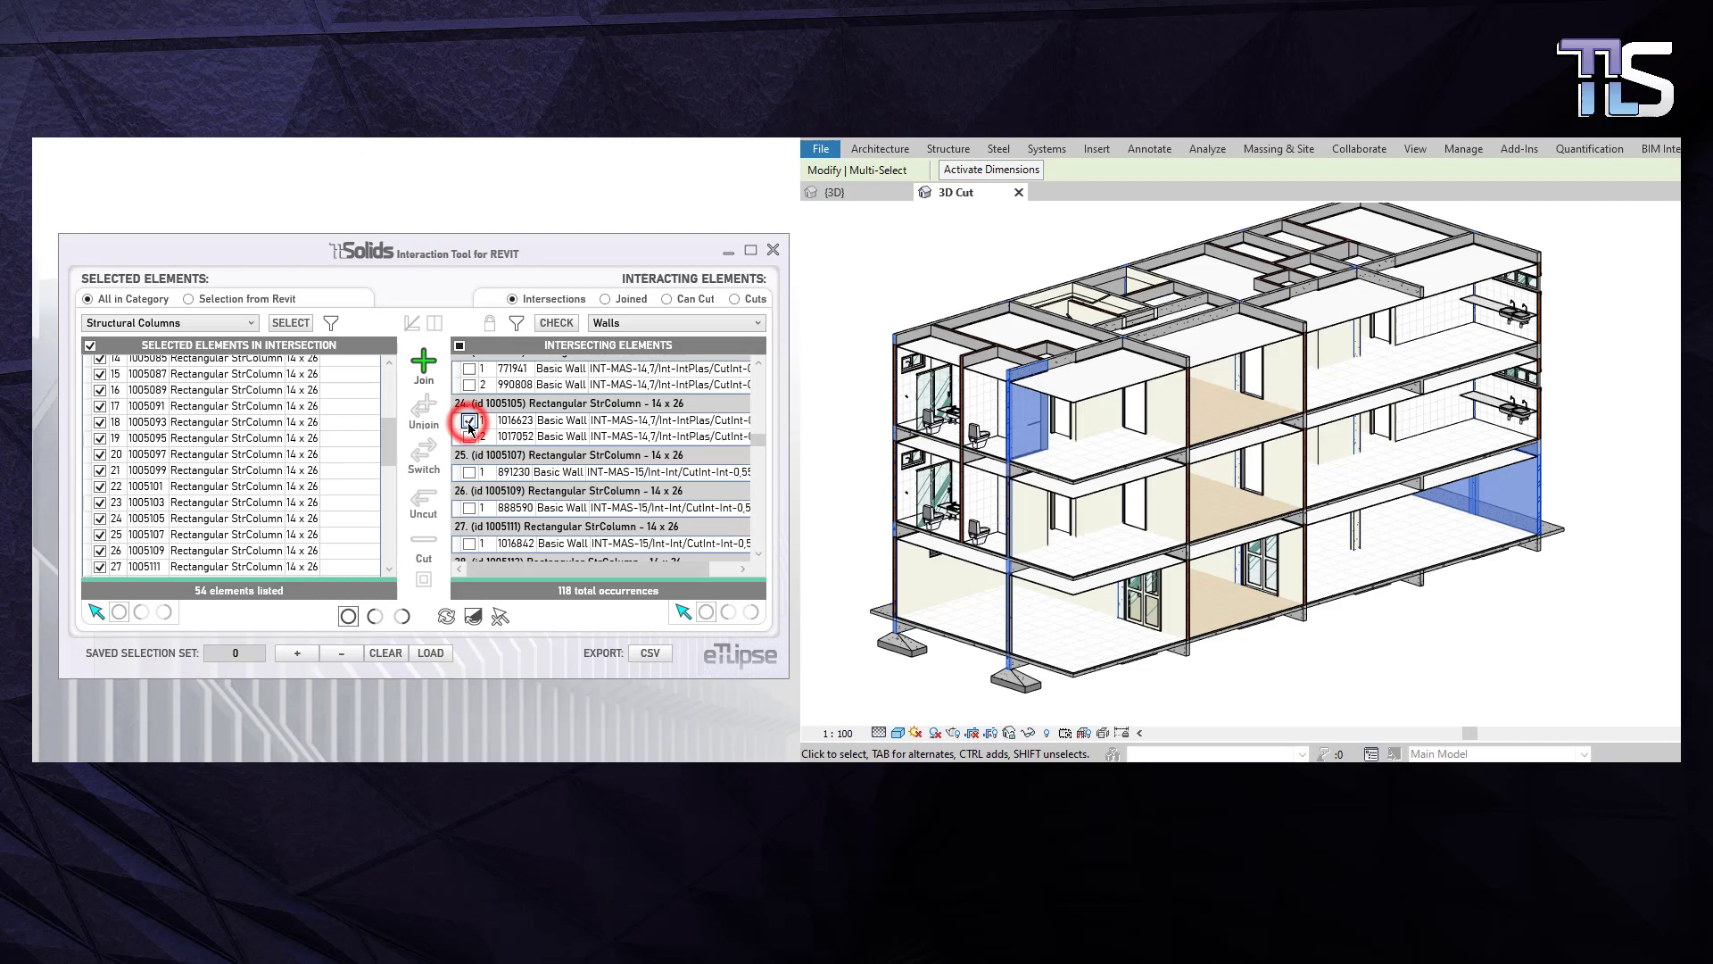
pyautogui.click(469, 472)
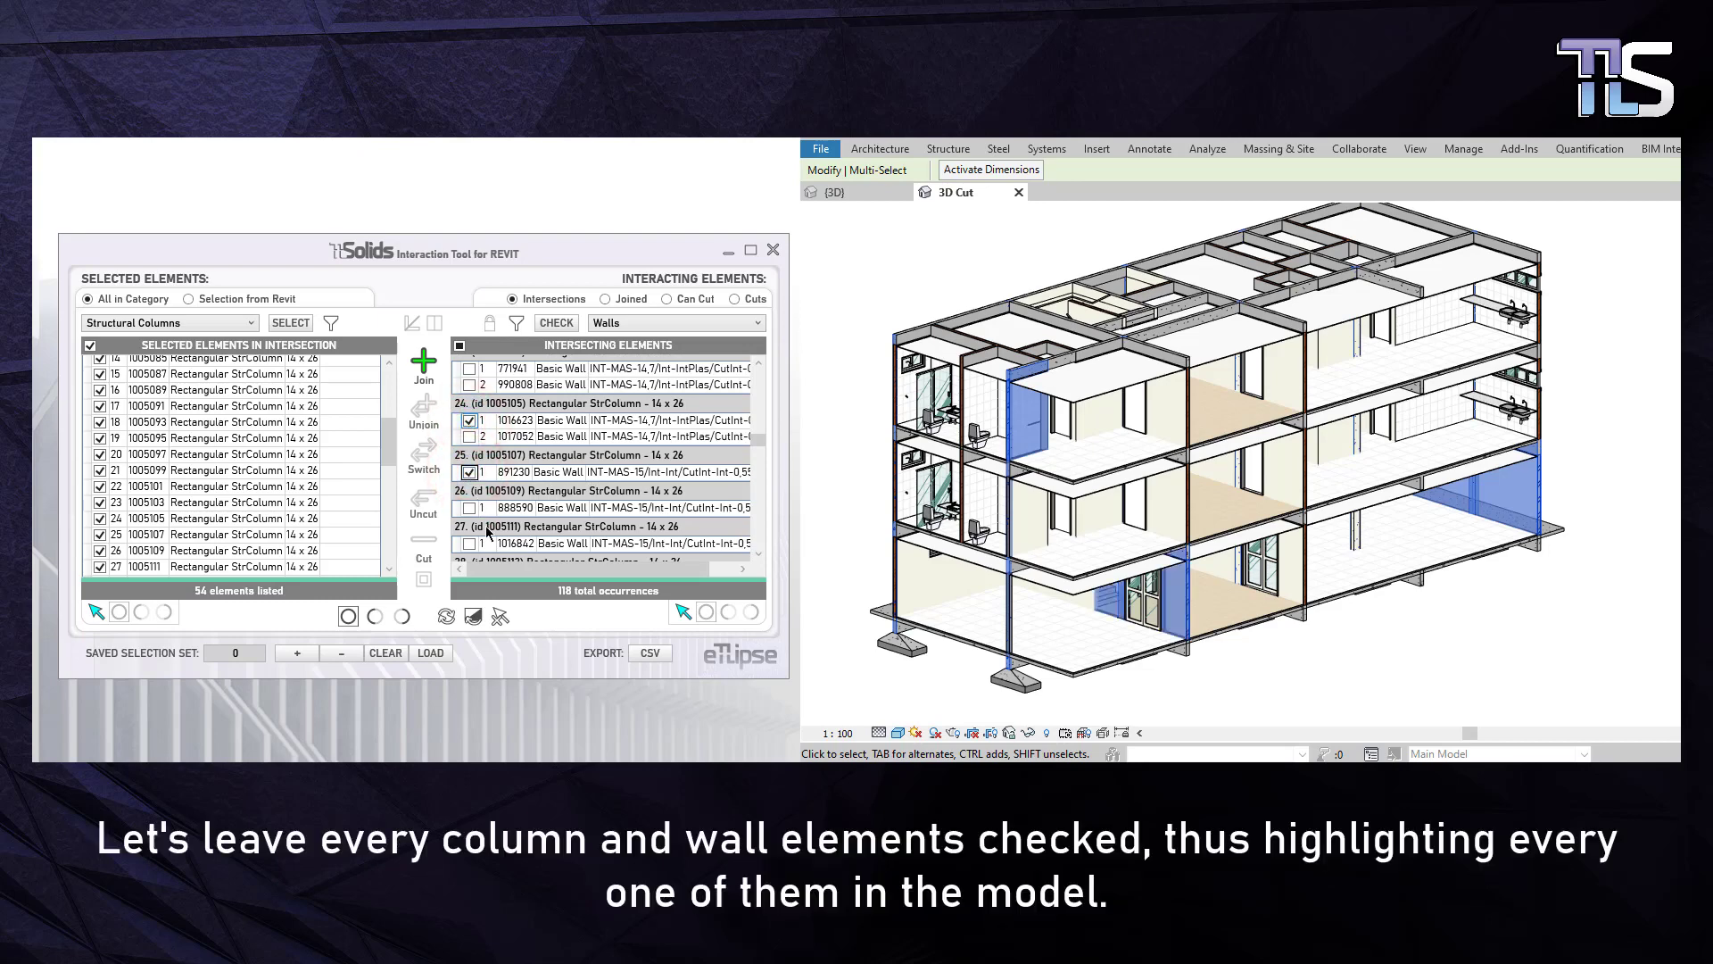
# - Check all intersecting walls, isolate the checked columns and walls in the view, and uncheck both element lists
pyautogui.click(459, 347)
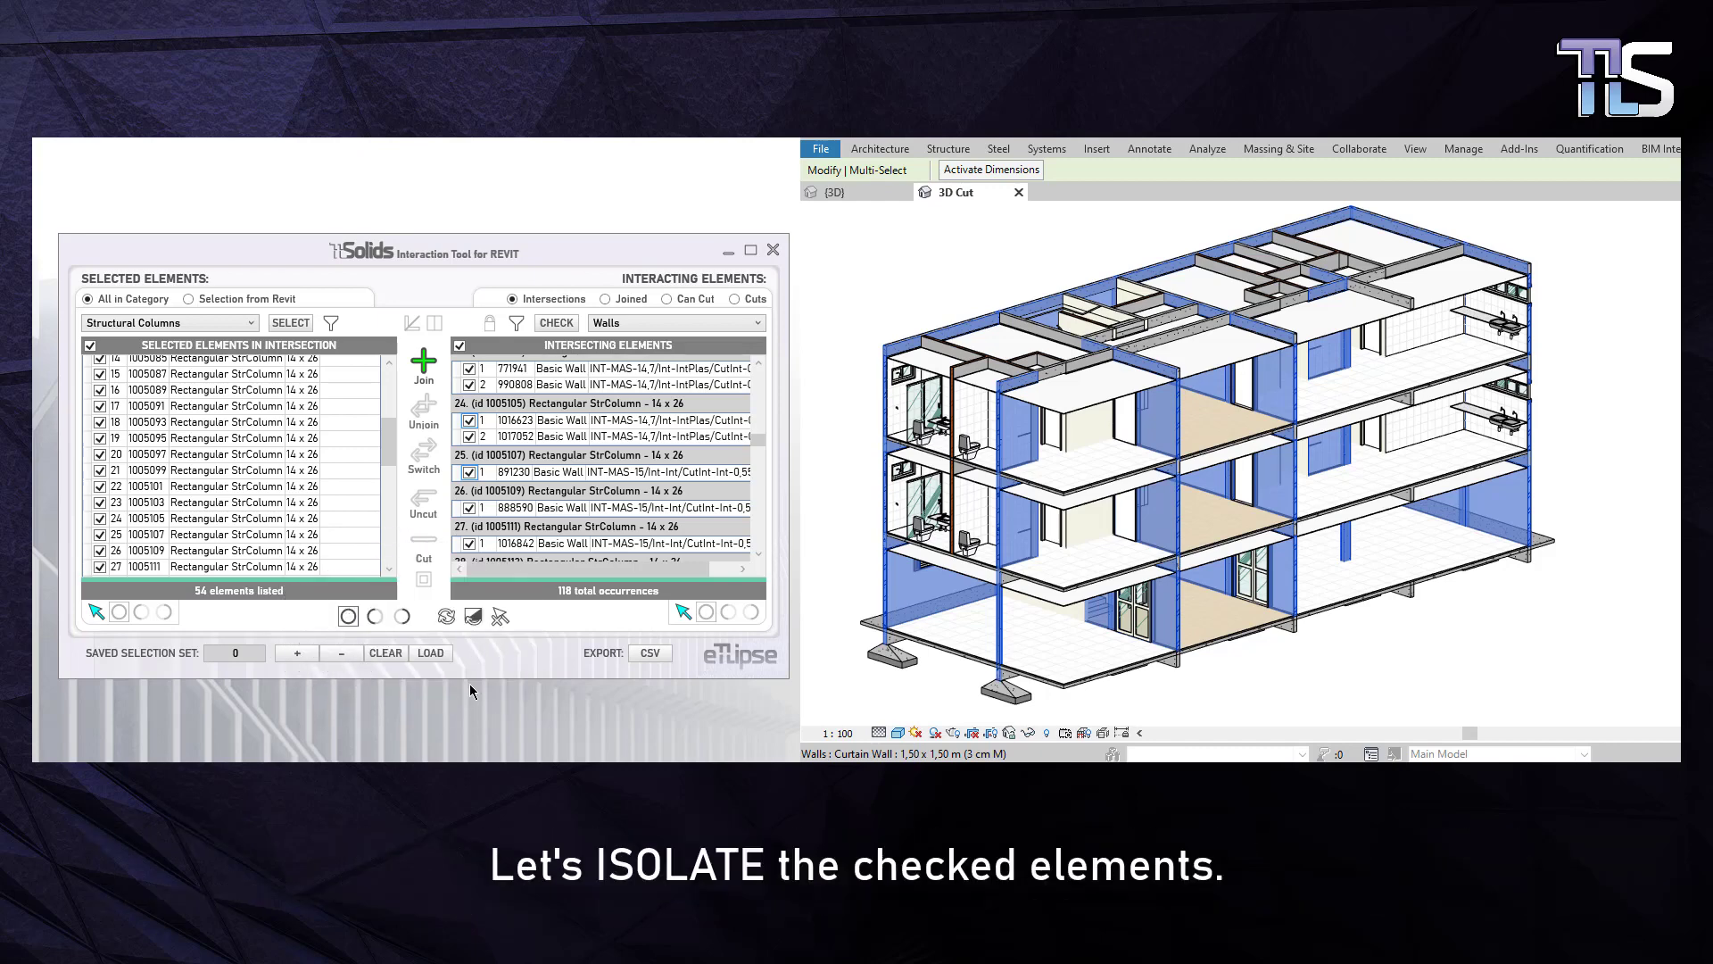
pyautogui.click(348, 617)
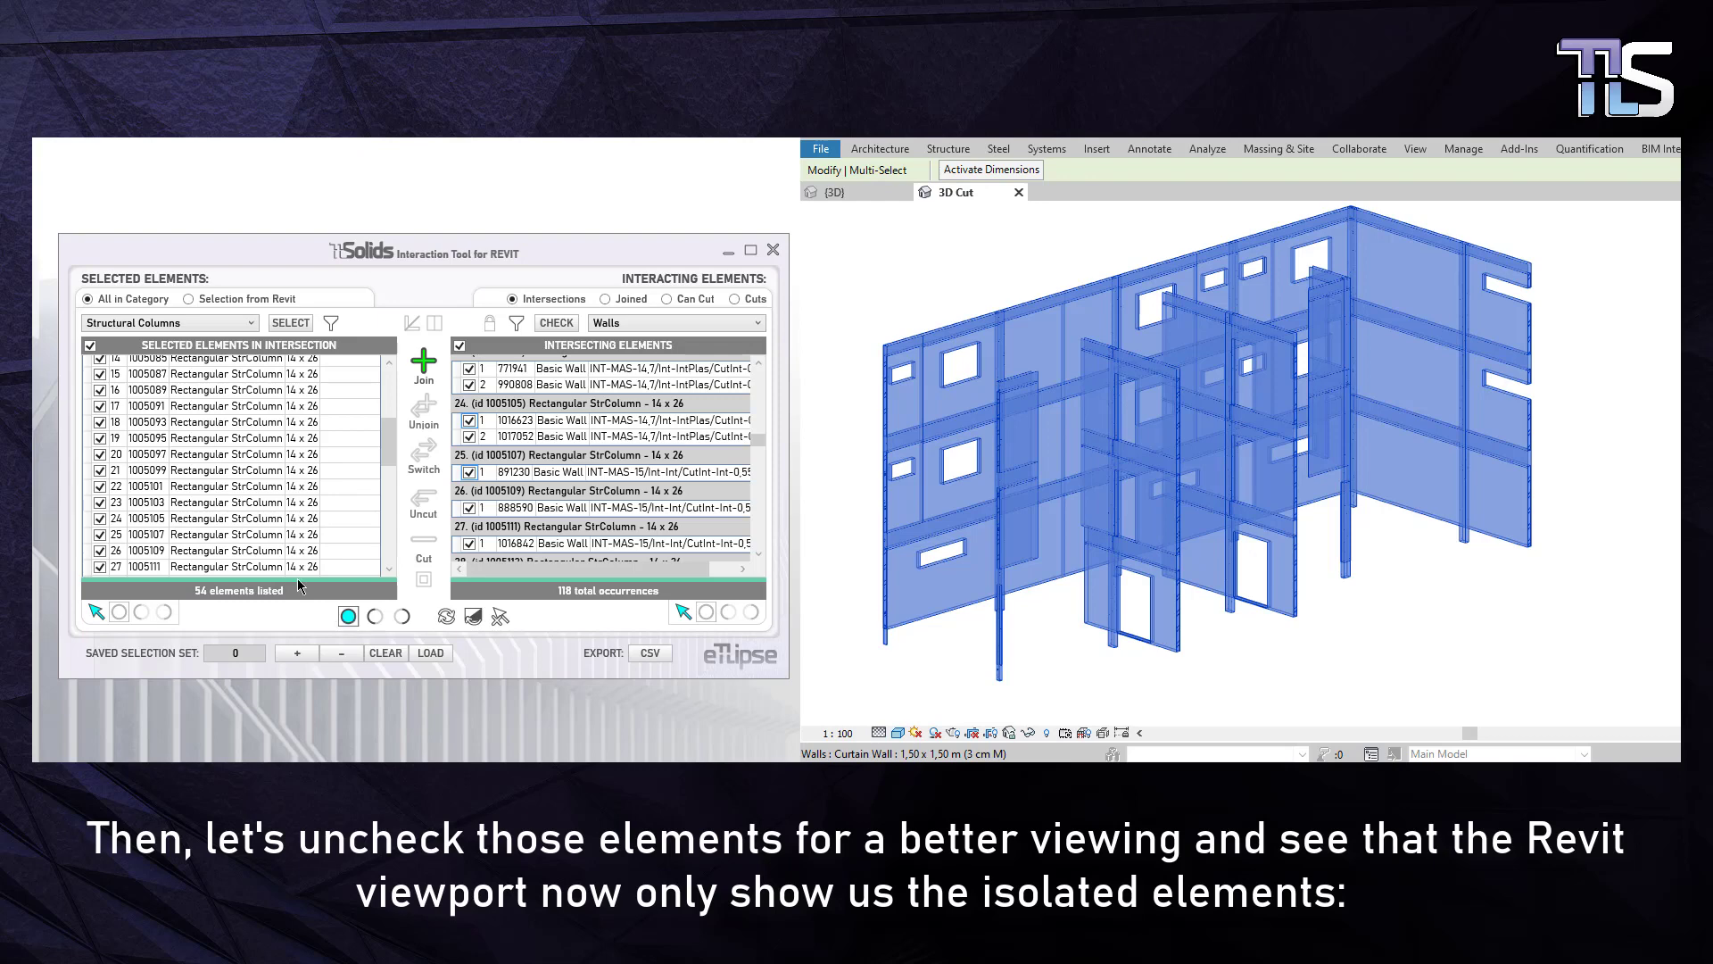
pyautogui.click(91, 346)
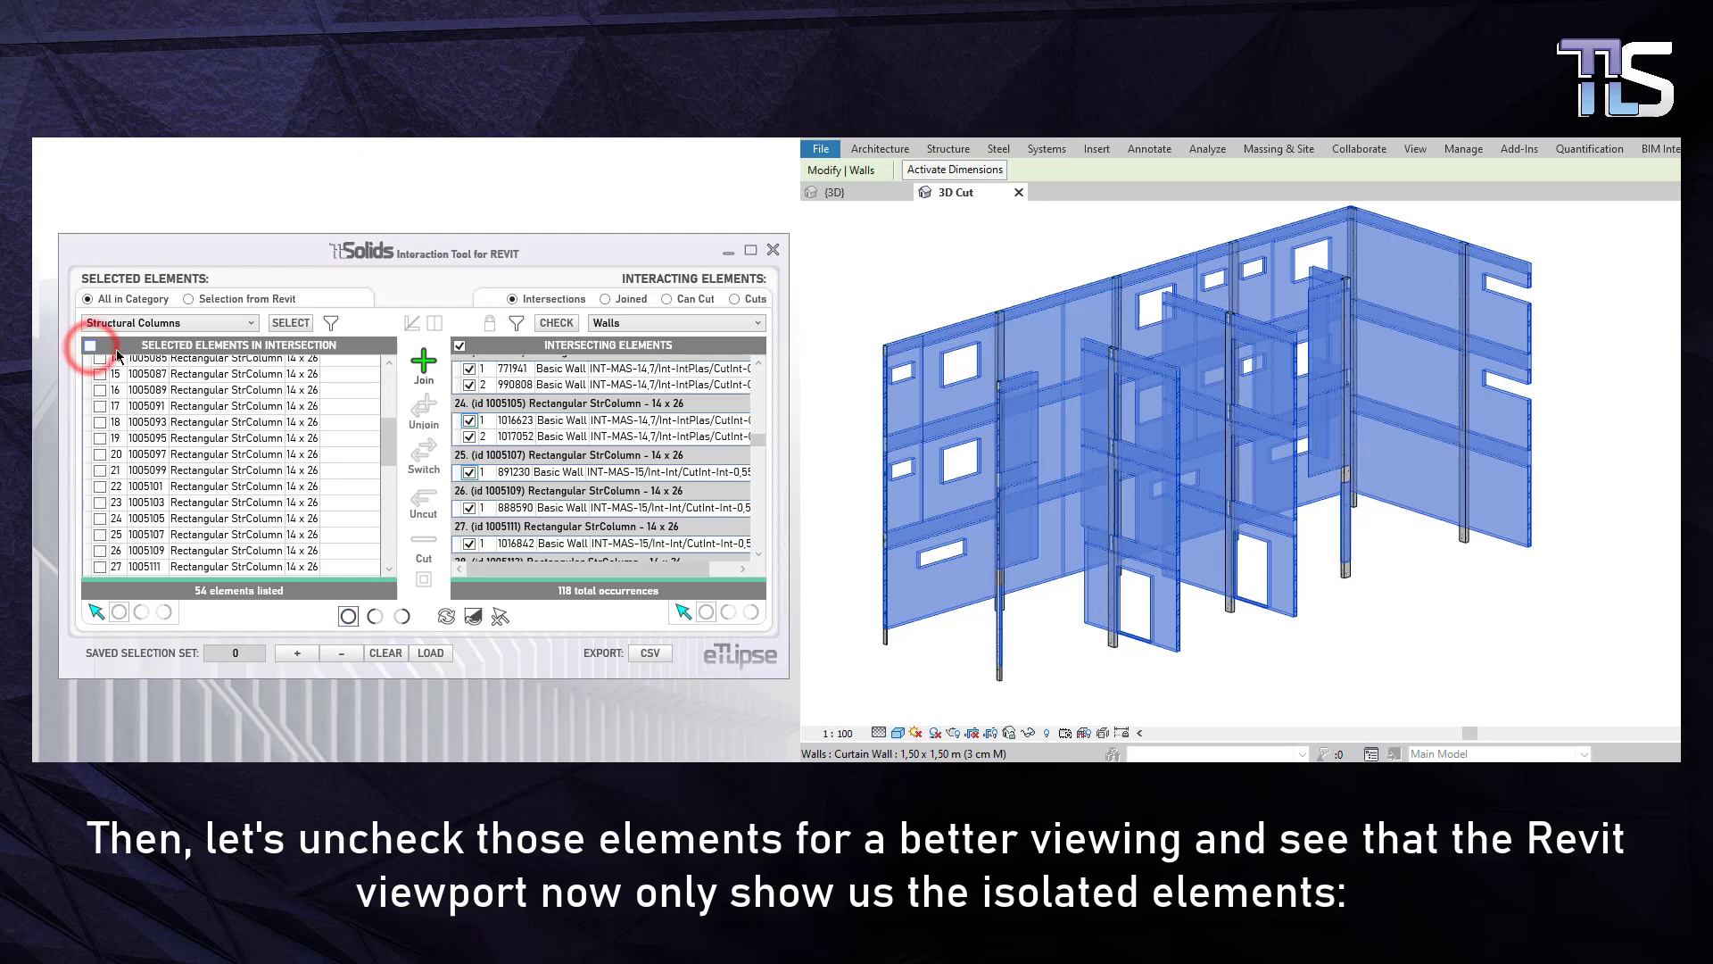
pyautogui.click(459, 347)
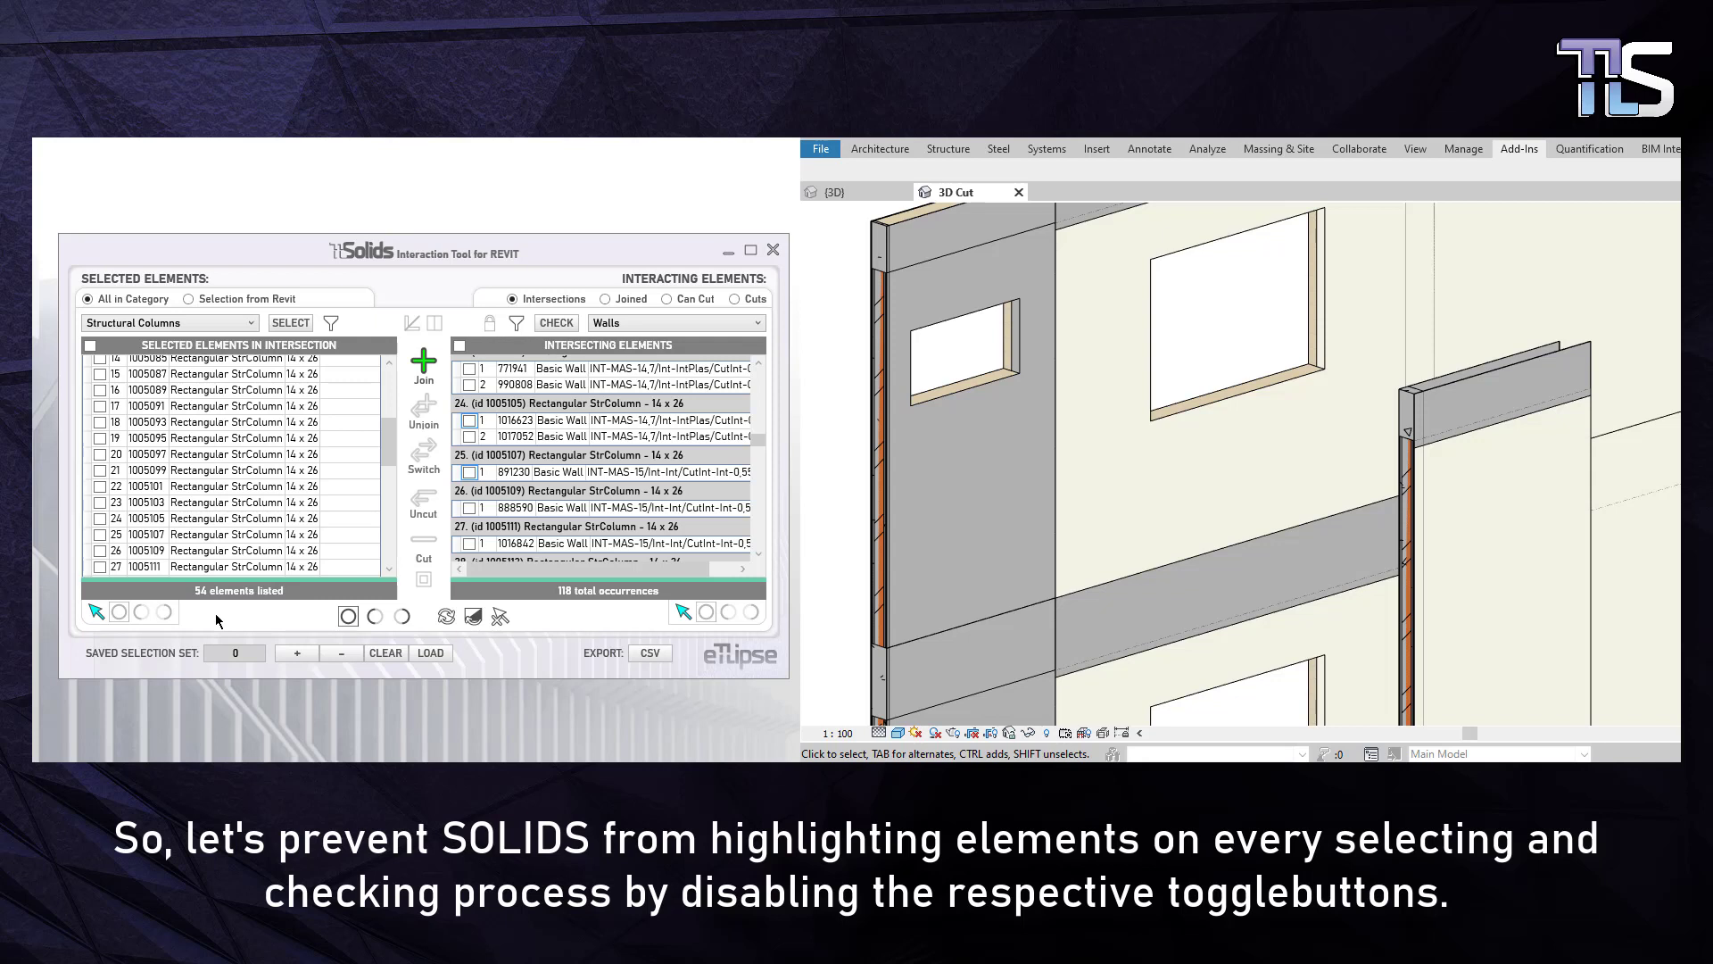
# - Disable automatic highlighting for both element lists and join all the intersecting structural columns and walls
pyautogui.click(96, 613)
pyautogui.click(684, 613)
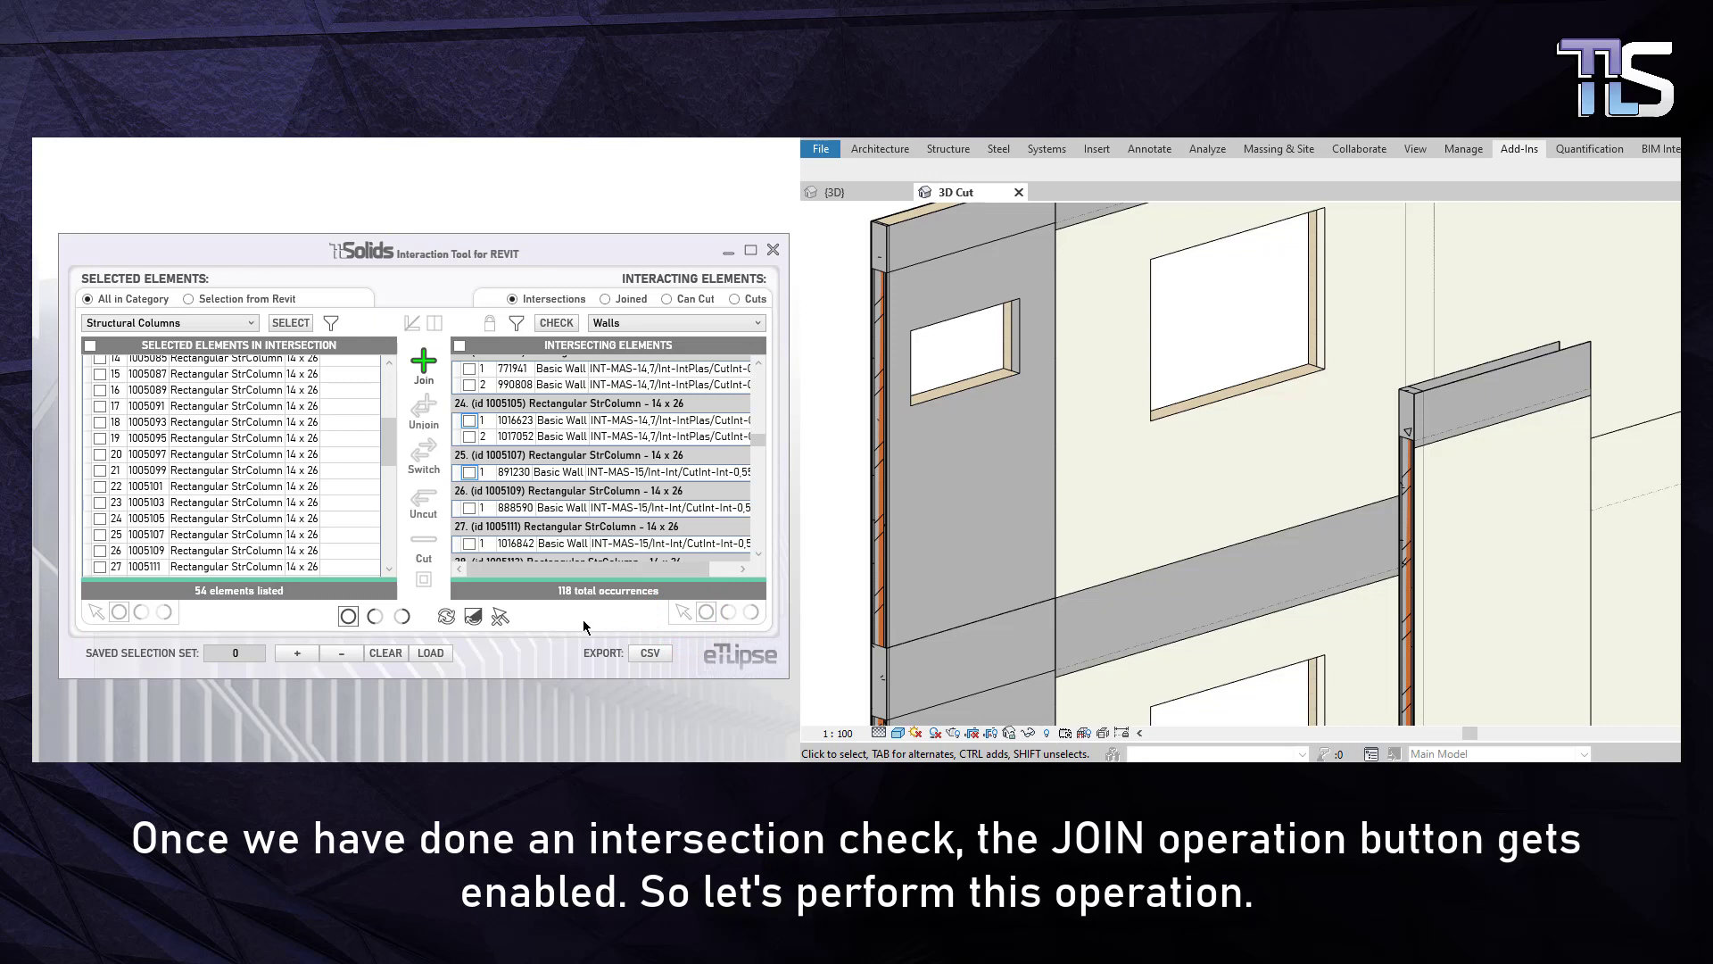
pyautogui.click(424, 366)
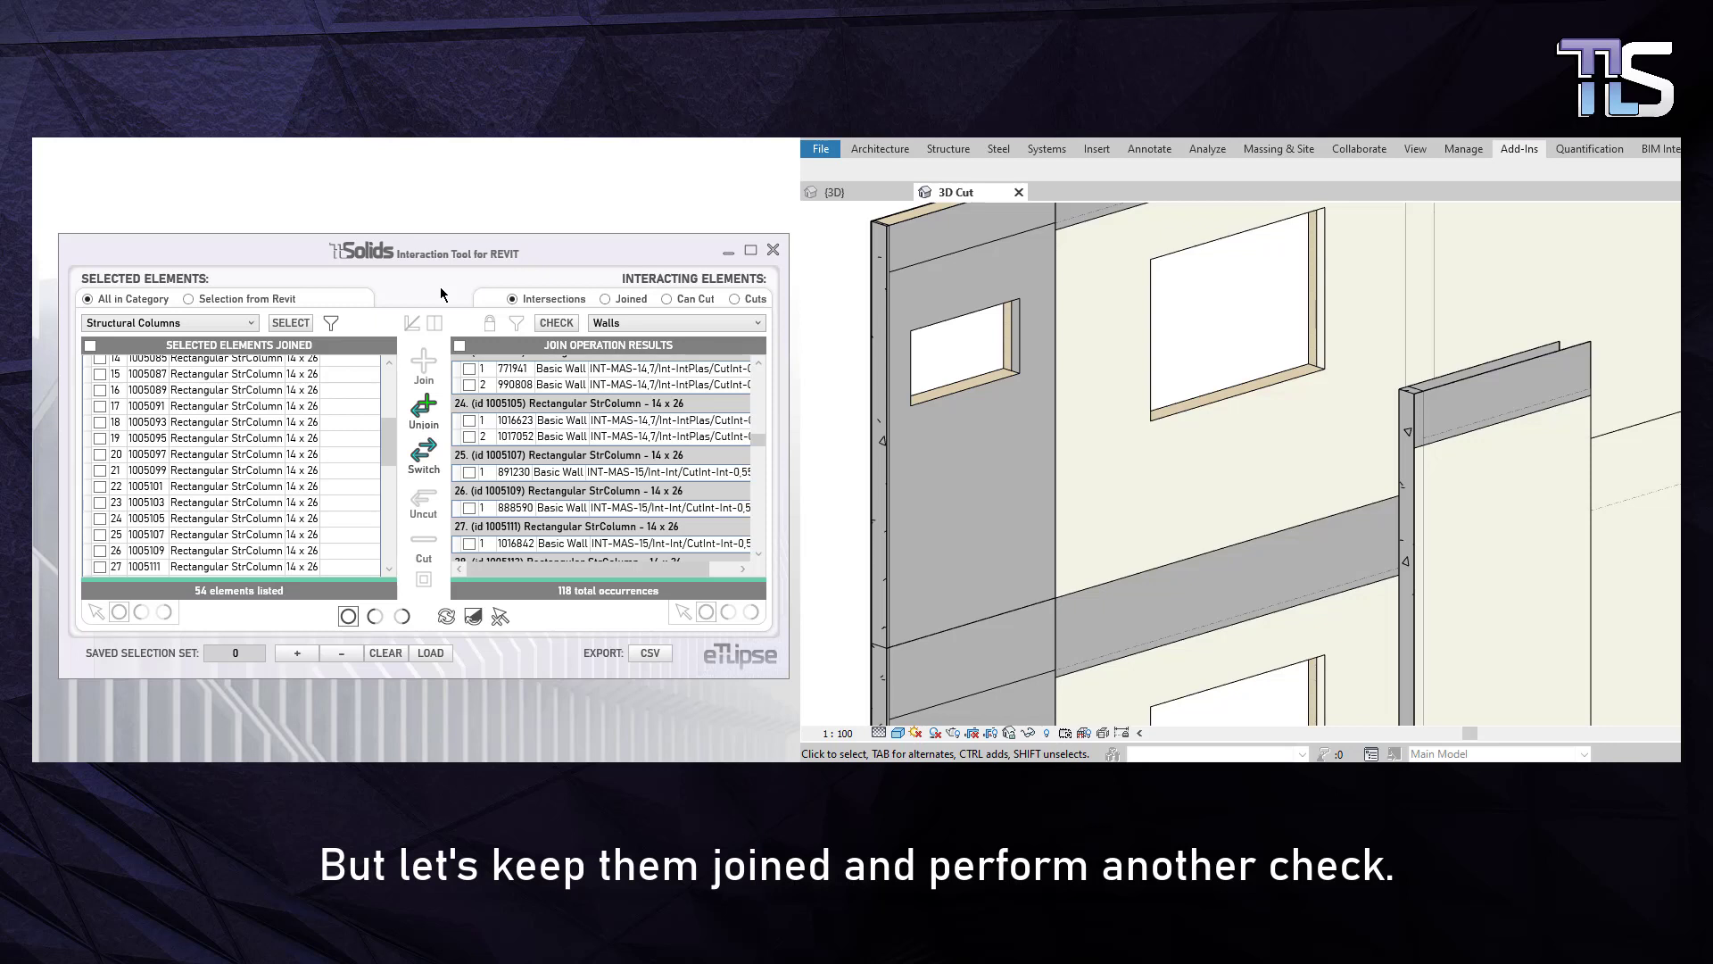
# - List the structural columns again and check them for intersections with the Floors category, with unhiding of the interacting elements enabled
pyautogui.click(291, 323)
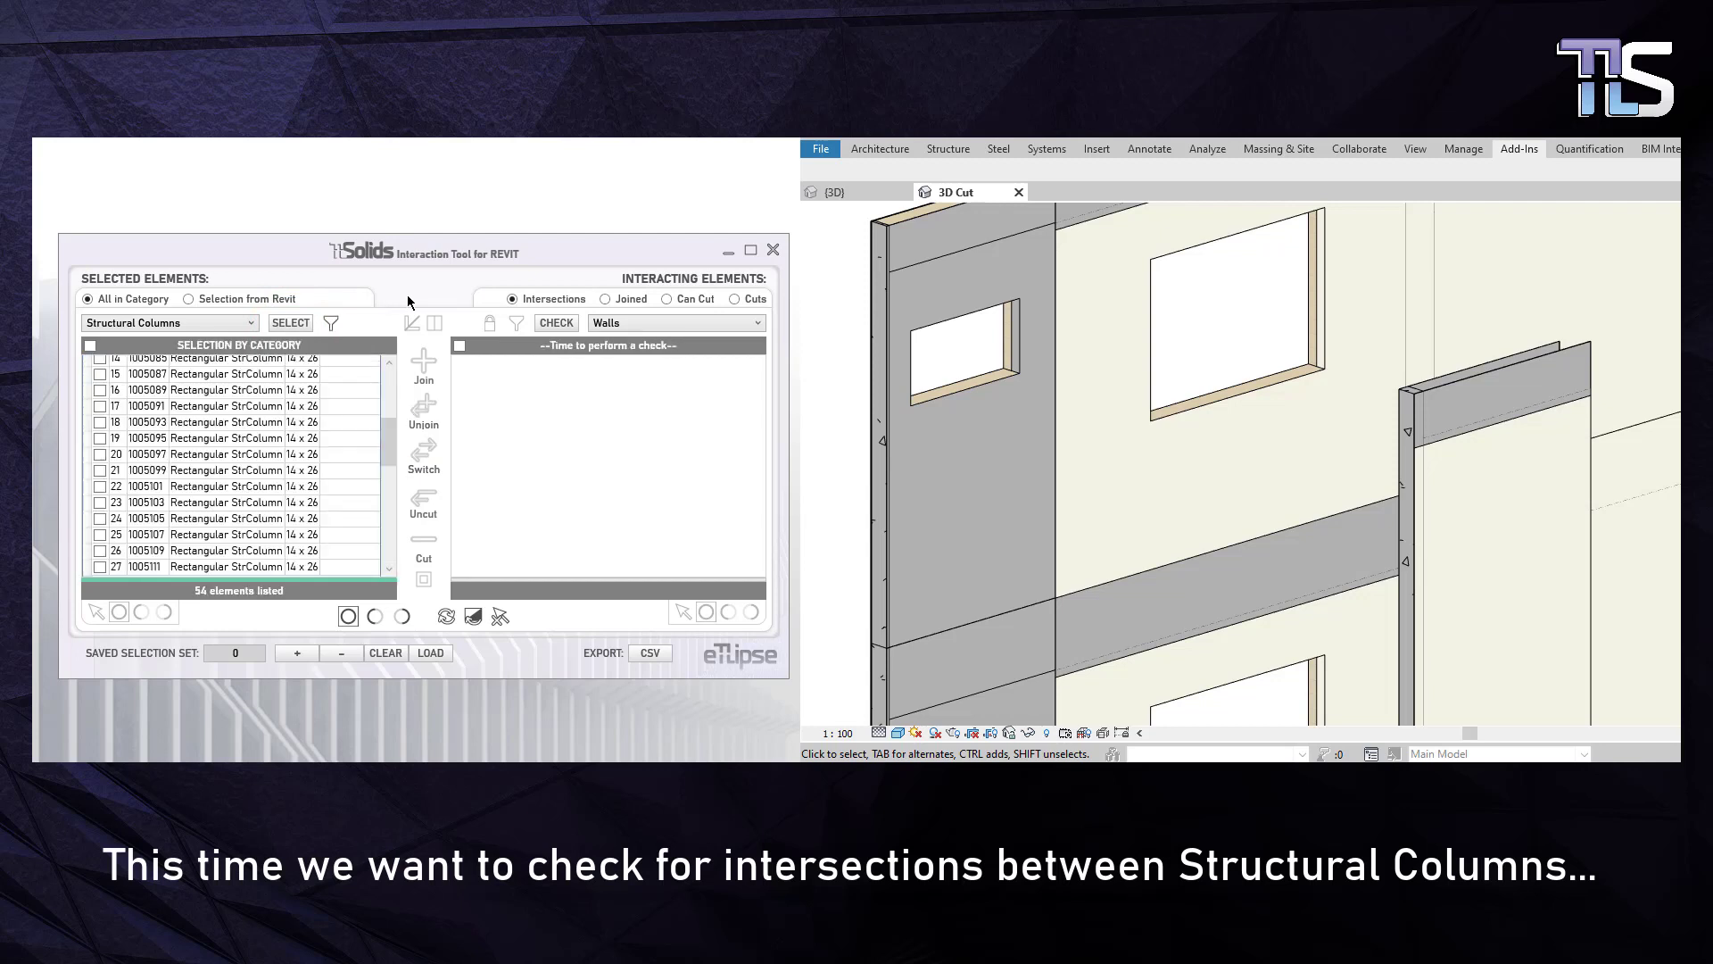
pyautogui.click(640, 321)
pyautogui.scroll(2, 636, 395)
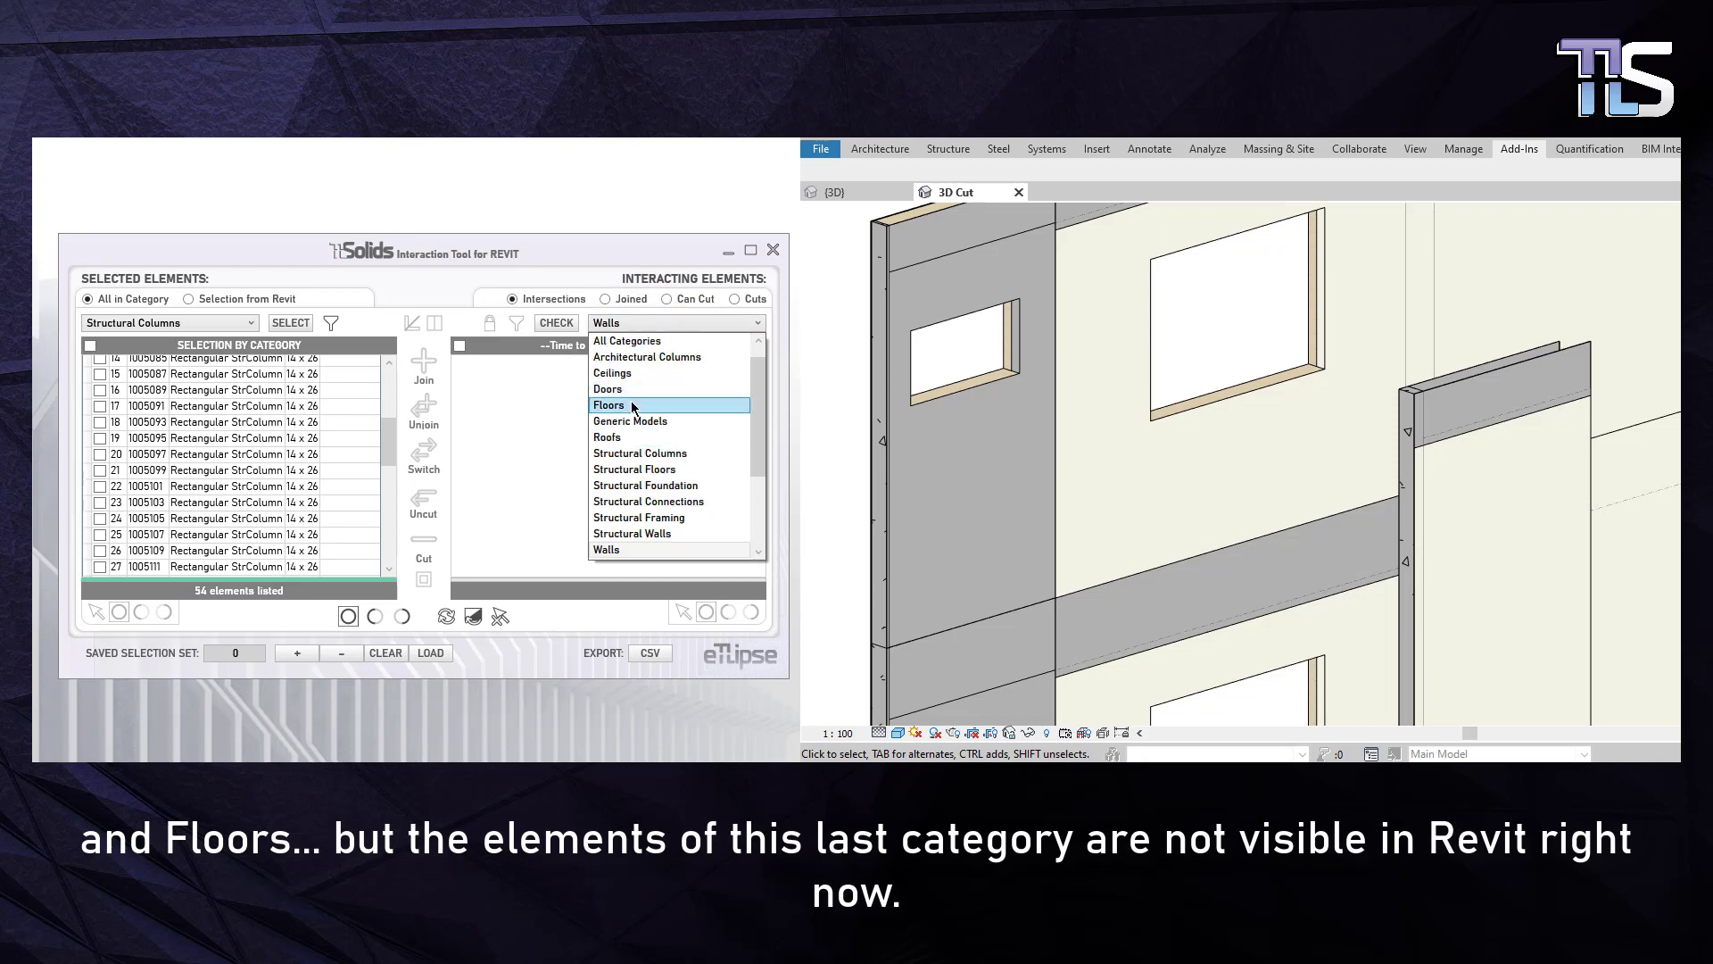
pyautogui.click(632, 405)
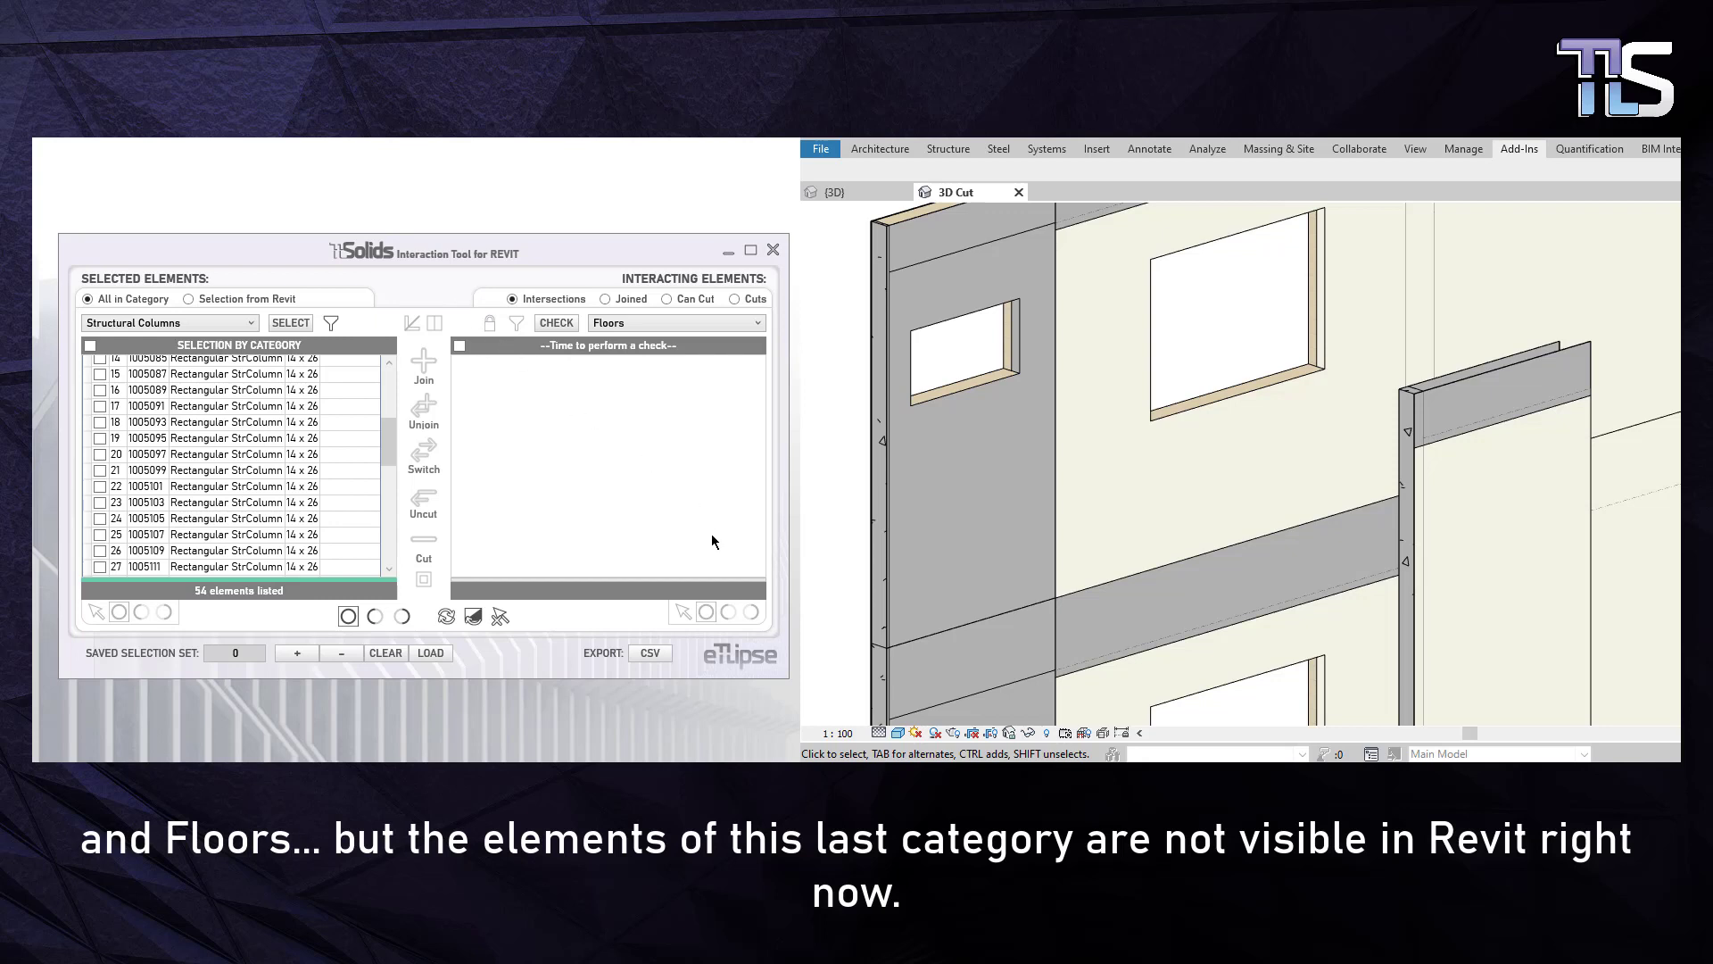
pyautogui.click(752, 614)
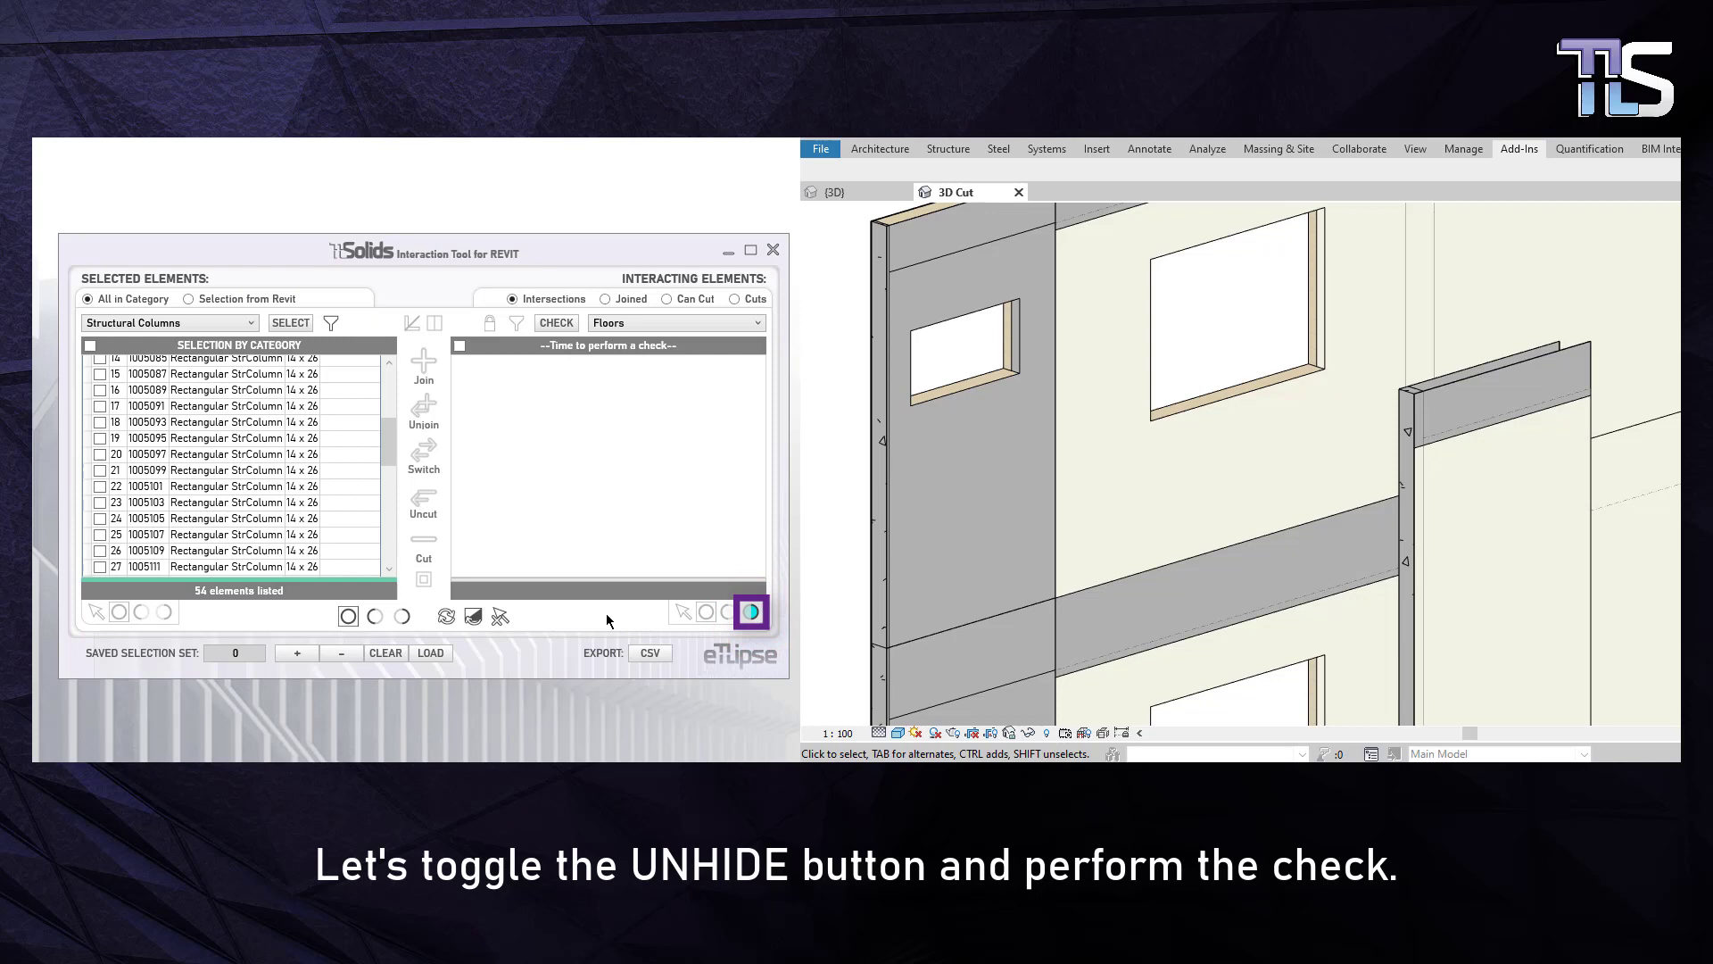
pyautogui.click(548, 324)
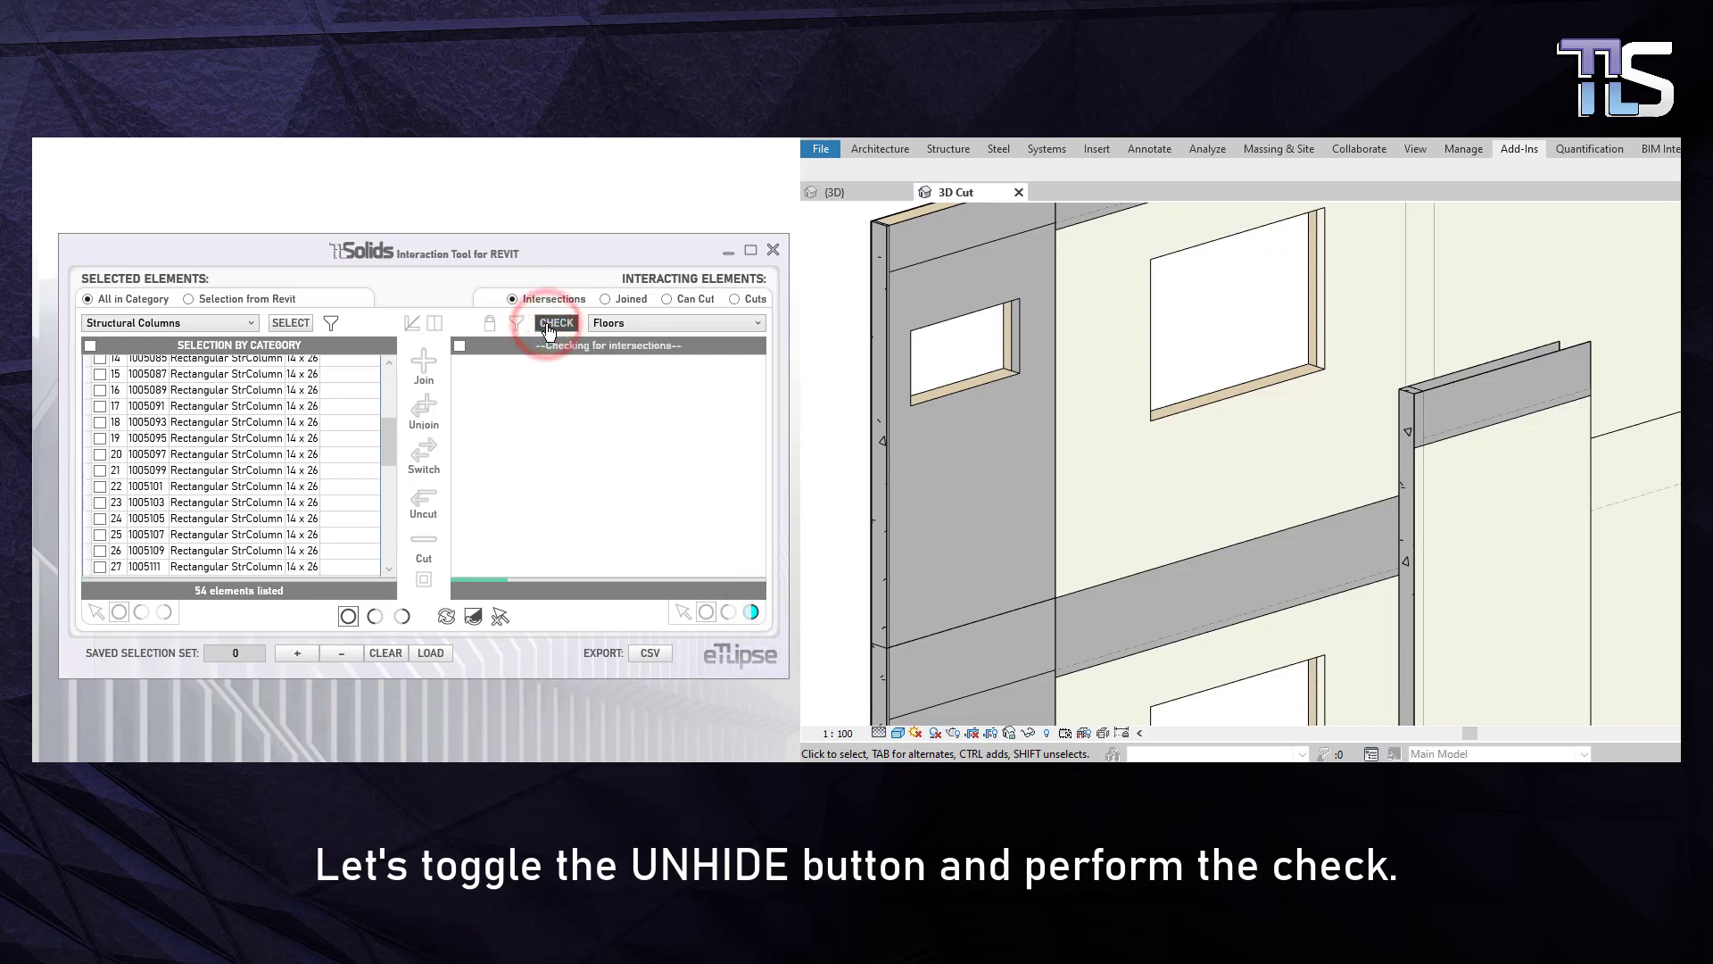
# - Join all the intersecting structural columns and floors
pyautogui.scroll(-5, 973, 571)
pyautogui.moveTo(973, 571); pyautogui.dragTo(976, 430, button='middle')
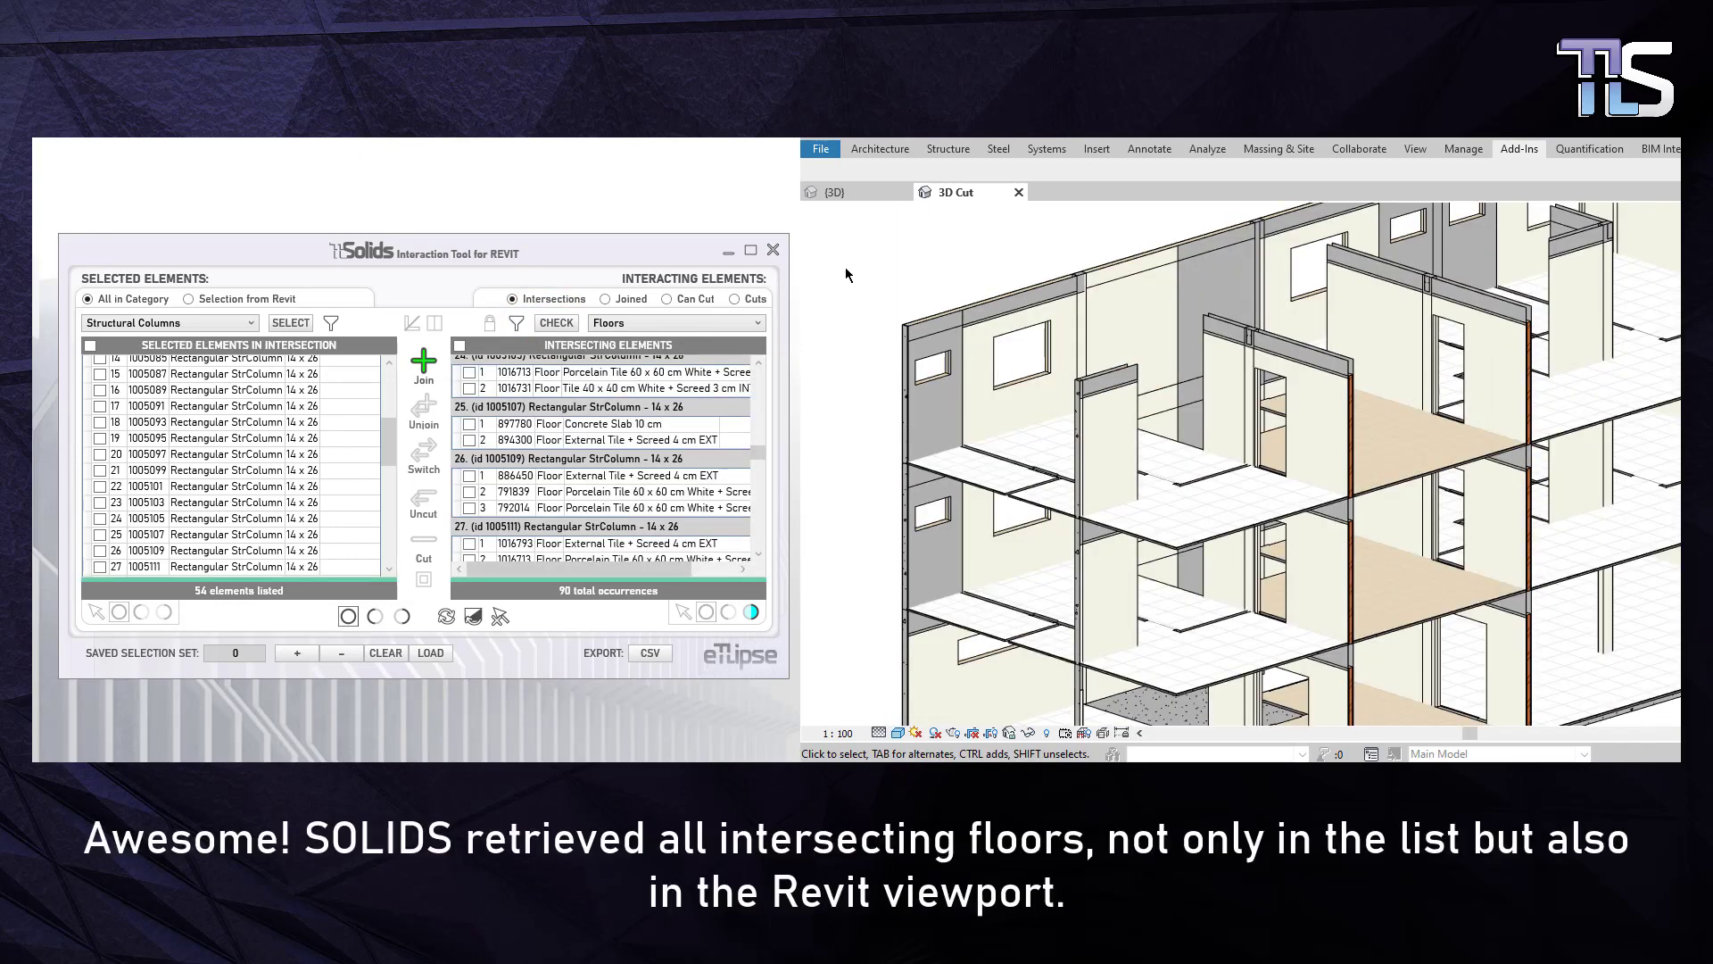
pyautogui.scroll(-2, 853, 271)
pyautogui.moveTo(873, 292); pyautogui.dragTo(882, 322, button='middle')
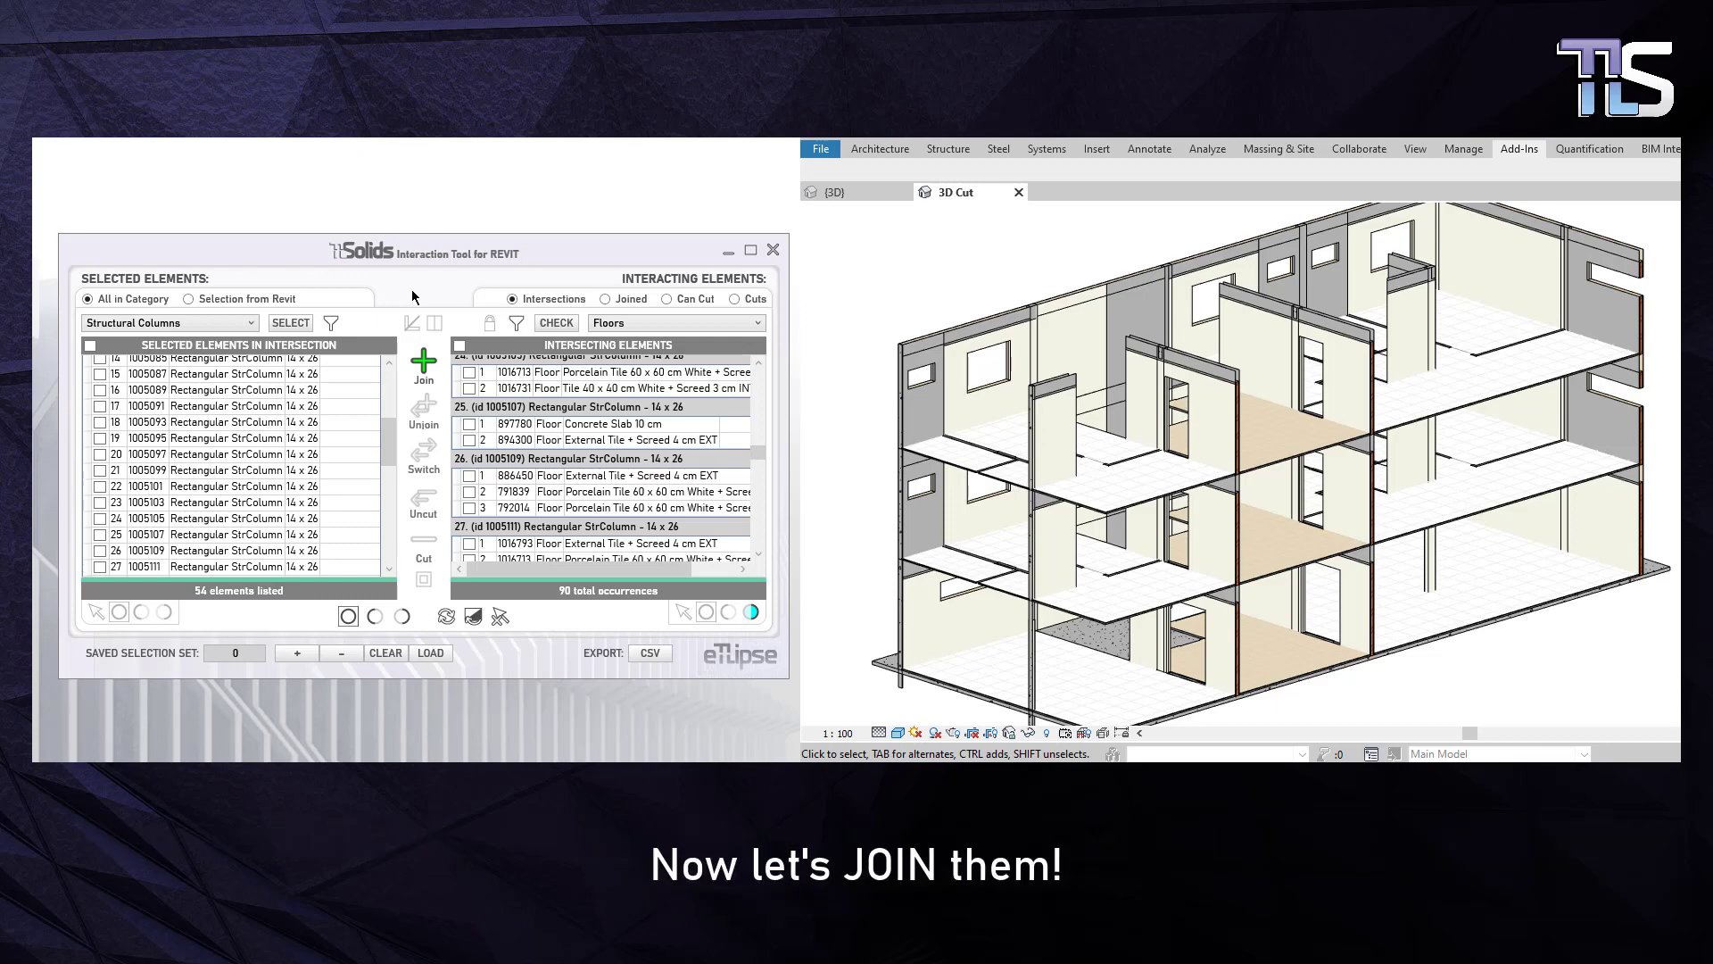
pyautogui.click(423, 363)
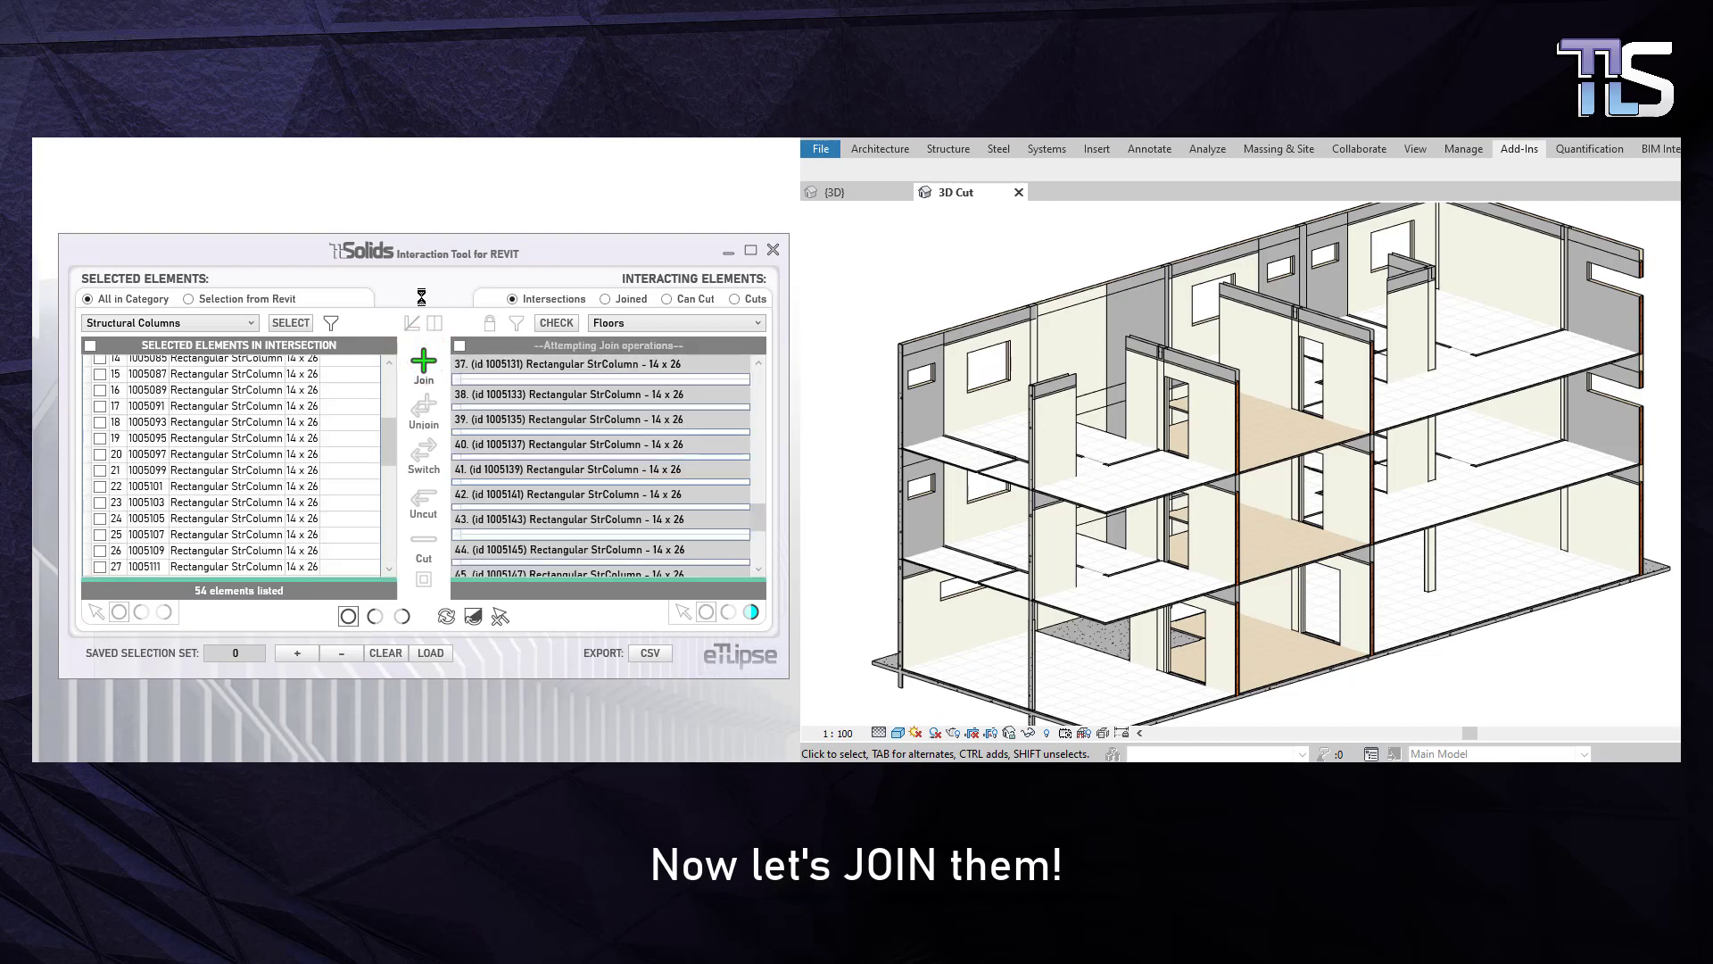
# - Switch the join order between all the joined structural columns and floors
pyautogui.scroll(5, 1029, 500)
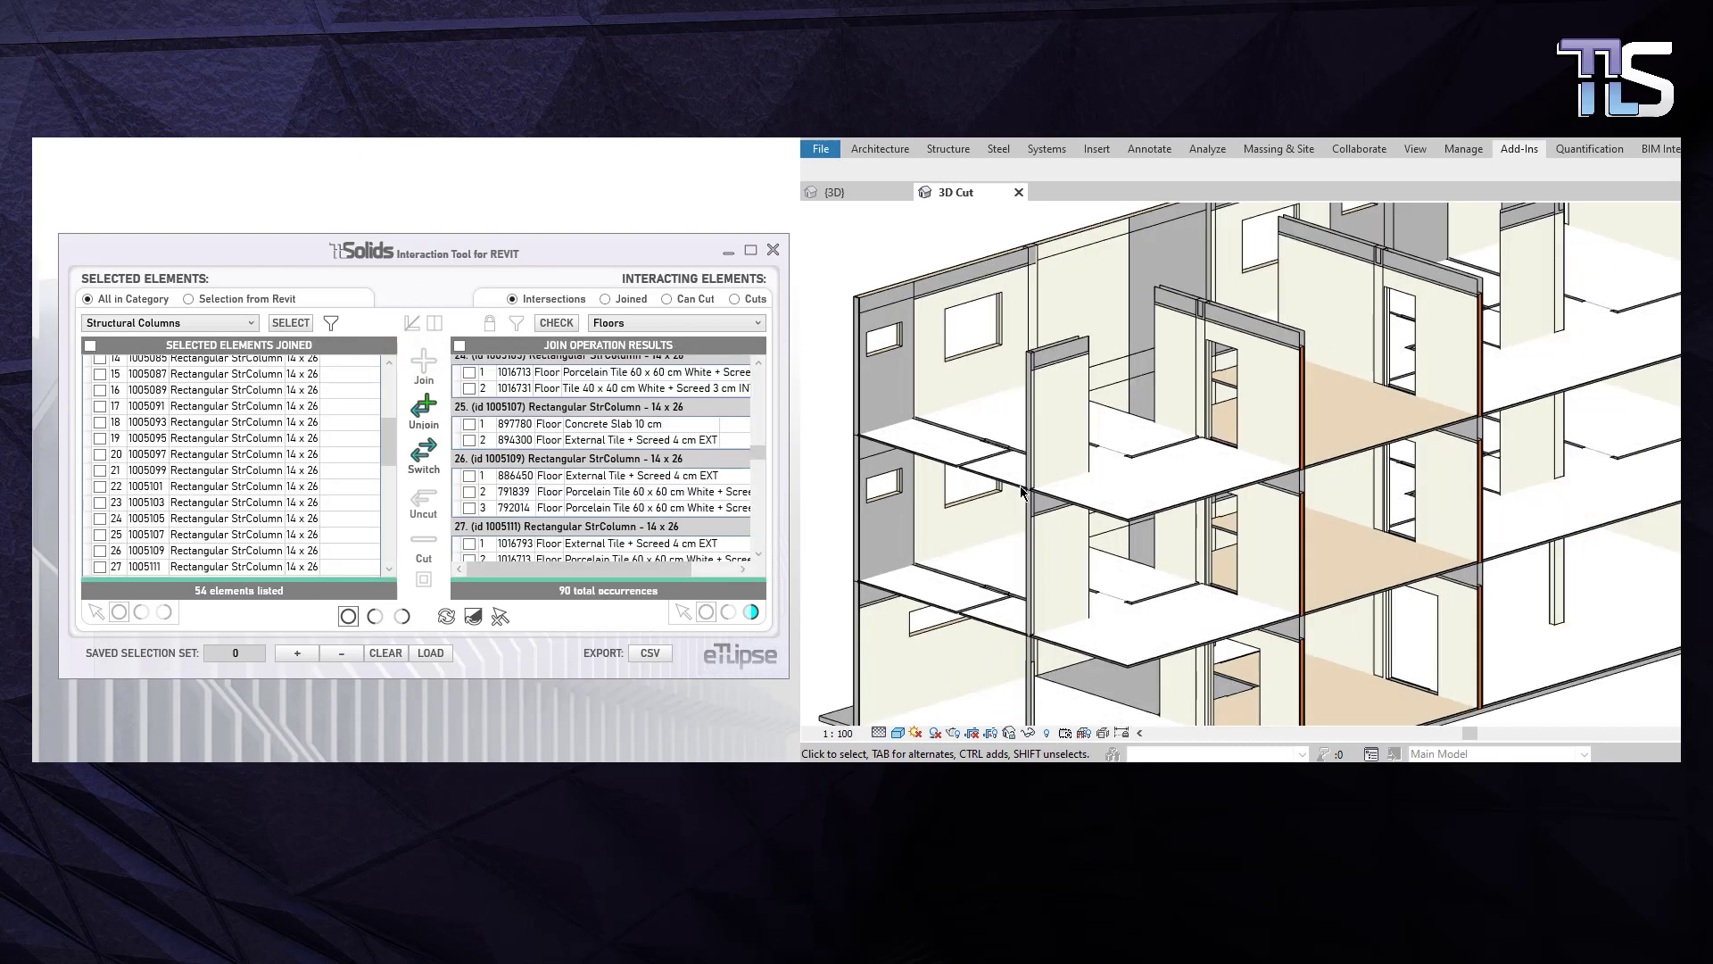
pyautogui.scroll(5, 1033, 498)
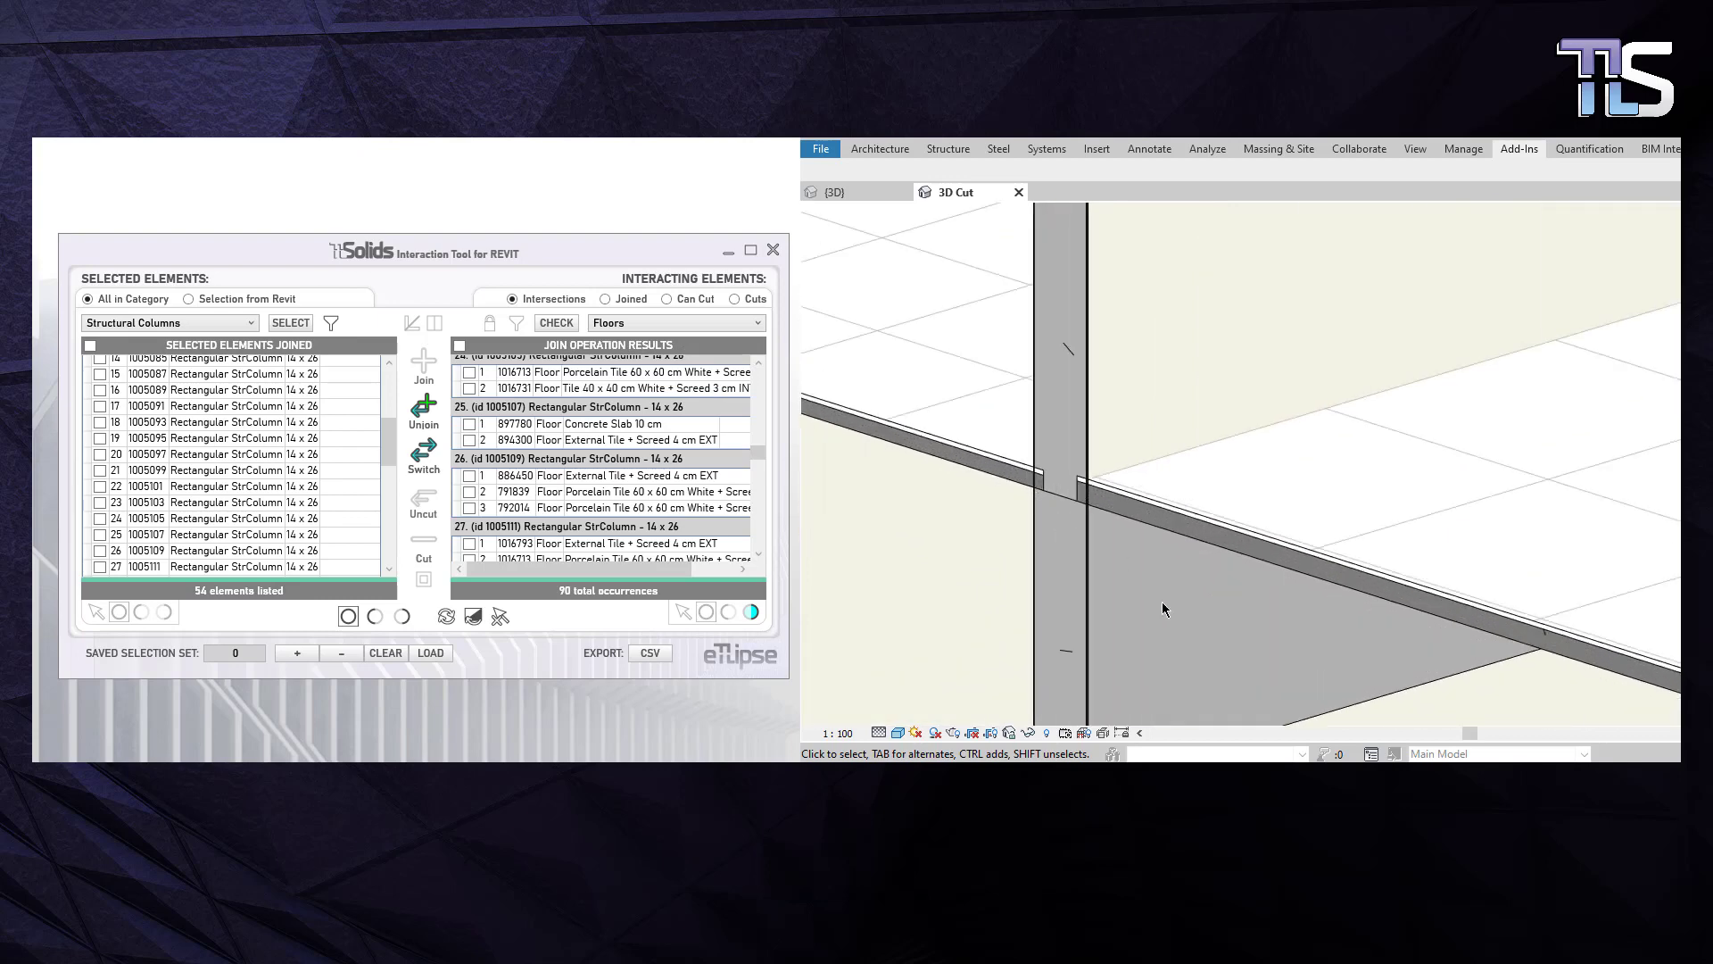
pyautogui.moveTo(1128, 632)
pyautogui.mouseDown(button='middle')
pyautogui.moveTo(1181, 700)
pyautogui.moveTo(1151, 620)
pyautogui.mouseUp(button='middle')
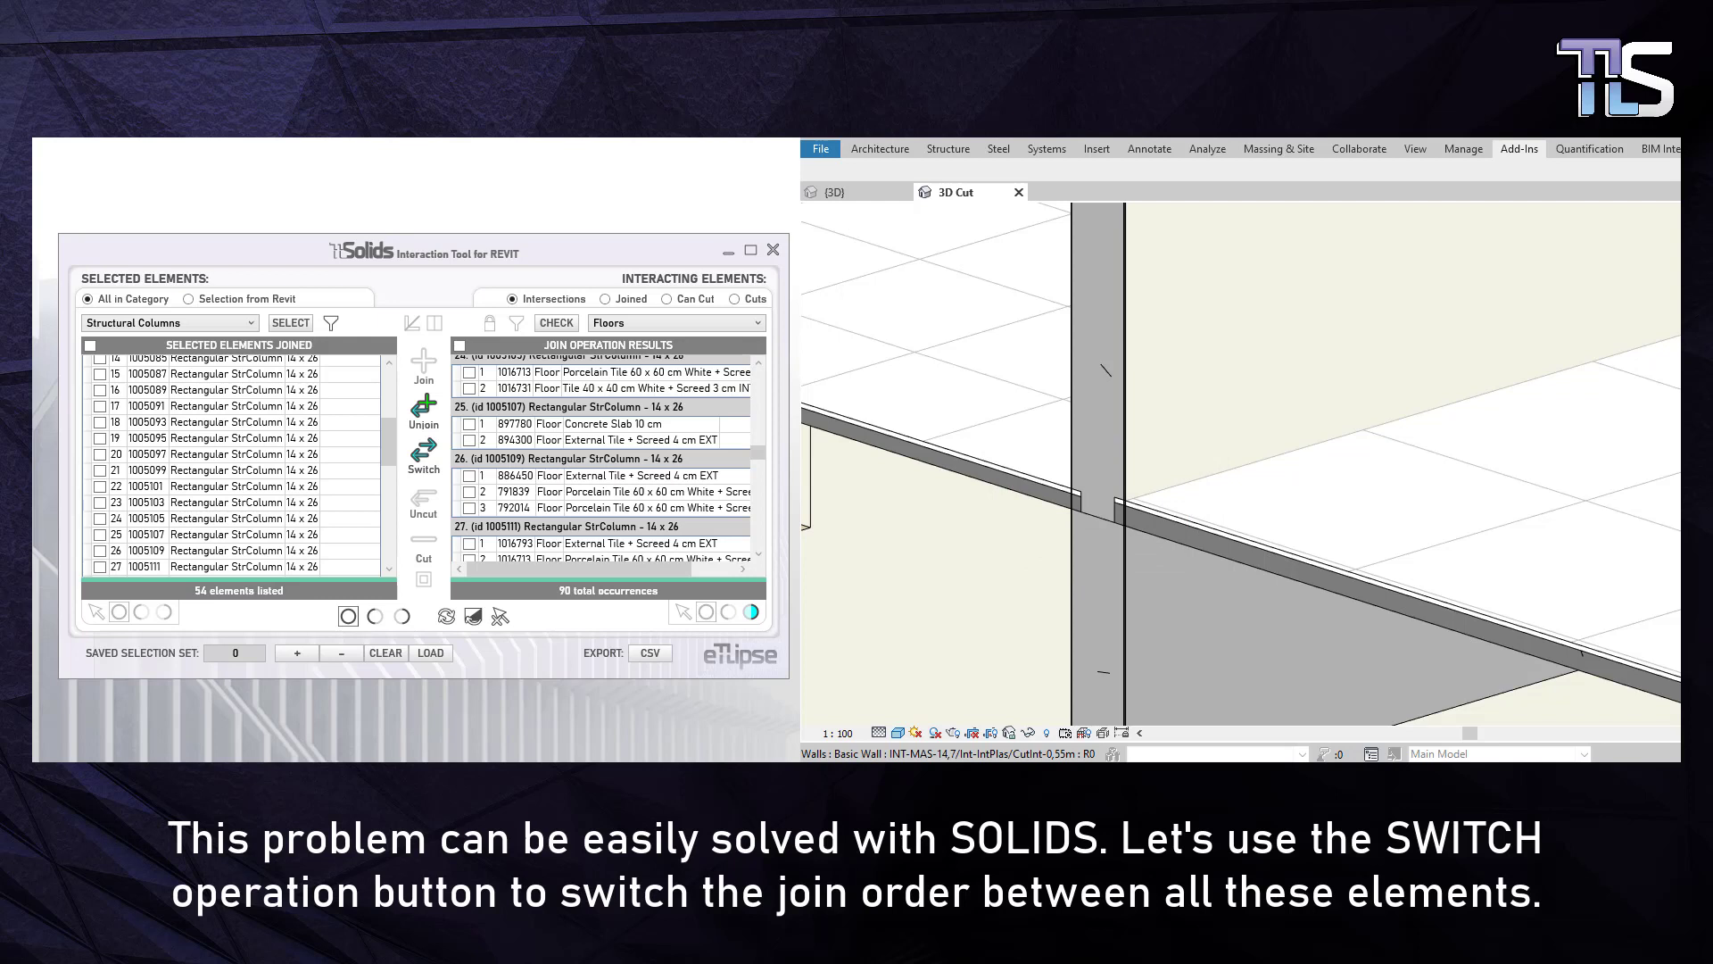
pyautogui.click(426, 463)
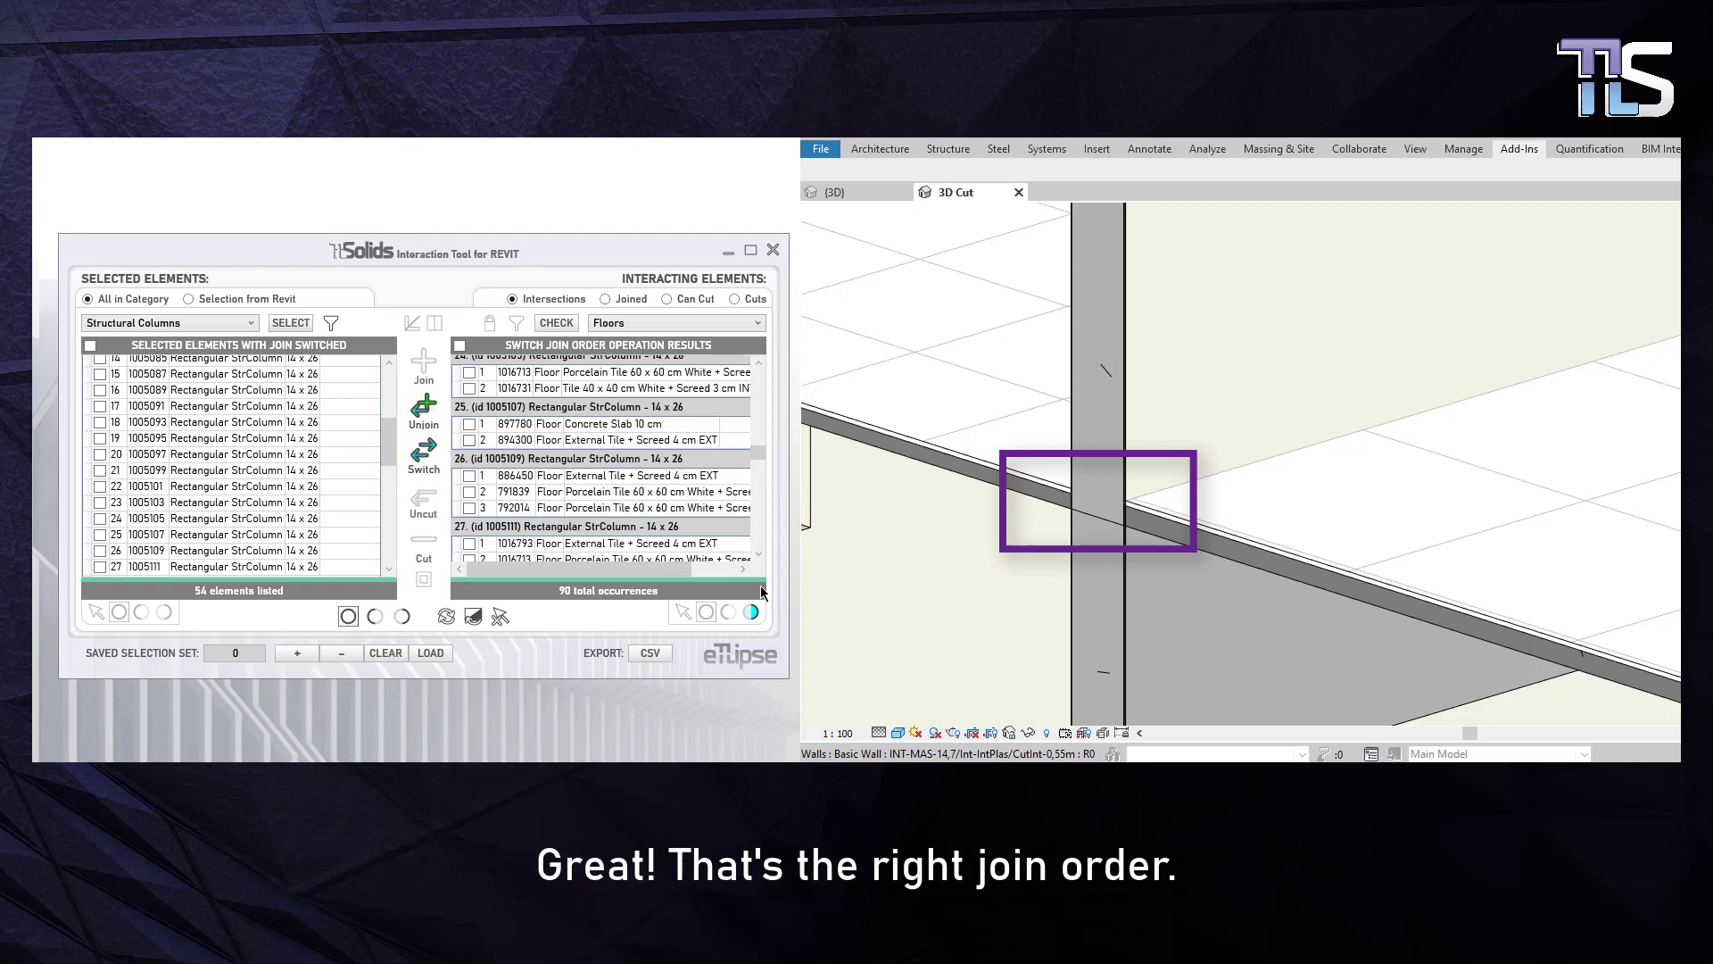
# - Reset the view, clearing all hiding and isolation so every element in the section box is shown
pyautogui.moveTo(1160, 500)
pyautogui.keyDown('shift'); pyautogui.mouseDown(button='middle')
pyautogui.moveTo(1454, 496)
pyautogui.moveTo(1464, 467)
pyautogui.moveTo(1505, 478)
pyautogui.moveTo(1110, 359)
pyautogui.moveTo(1105, 396)
pyautogui.mouseUp(button='middle'); pyautogui.keyUp('shift')
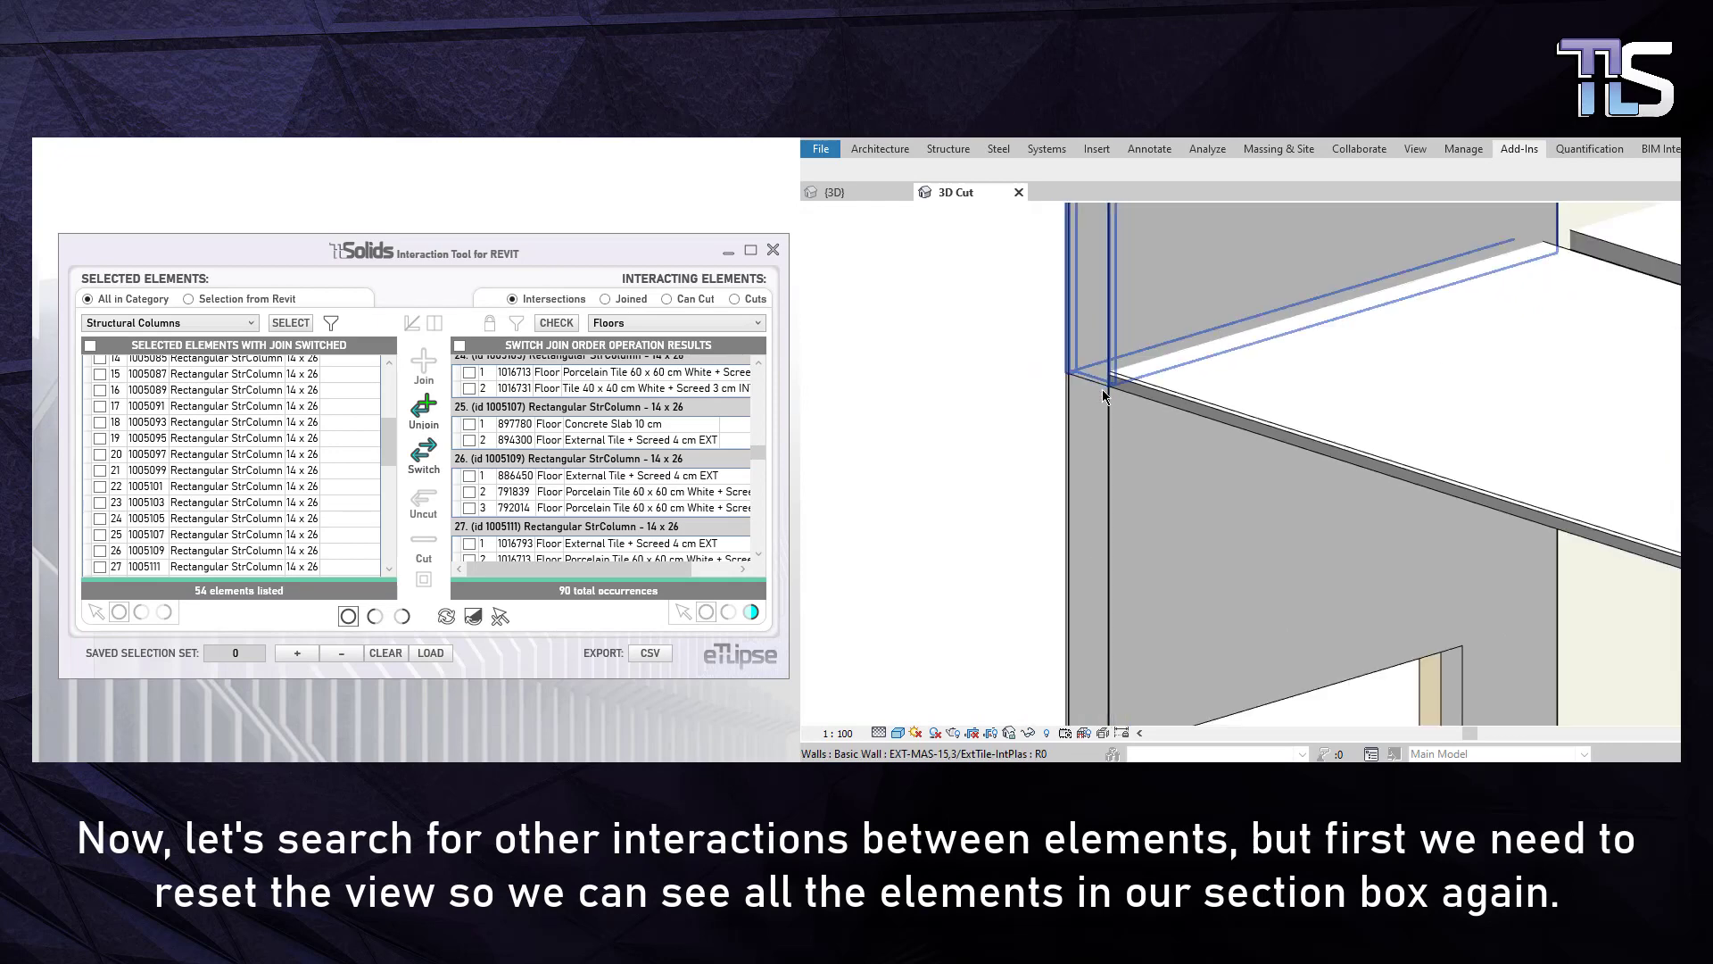
pyautogui.scroll(-5, 1104, 396)
pyautogui.moveTo(1337, 461); pyautogui.dragTo(1003, 498, button='middle')
pyautogui.scroll(-6, 1104, 423)
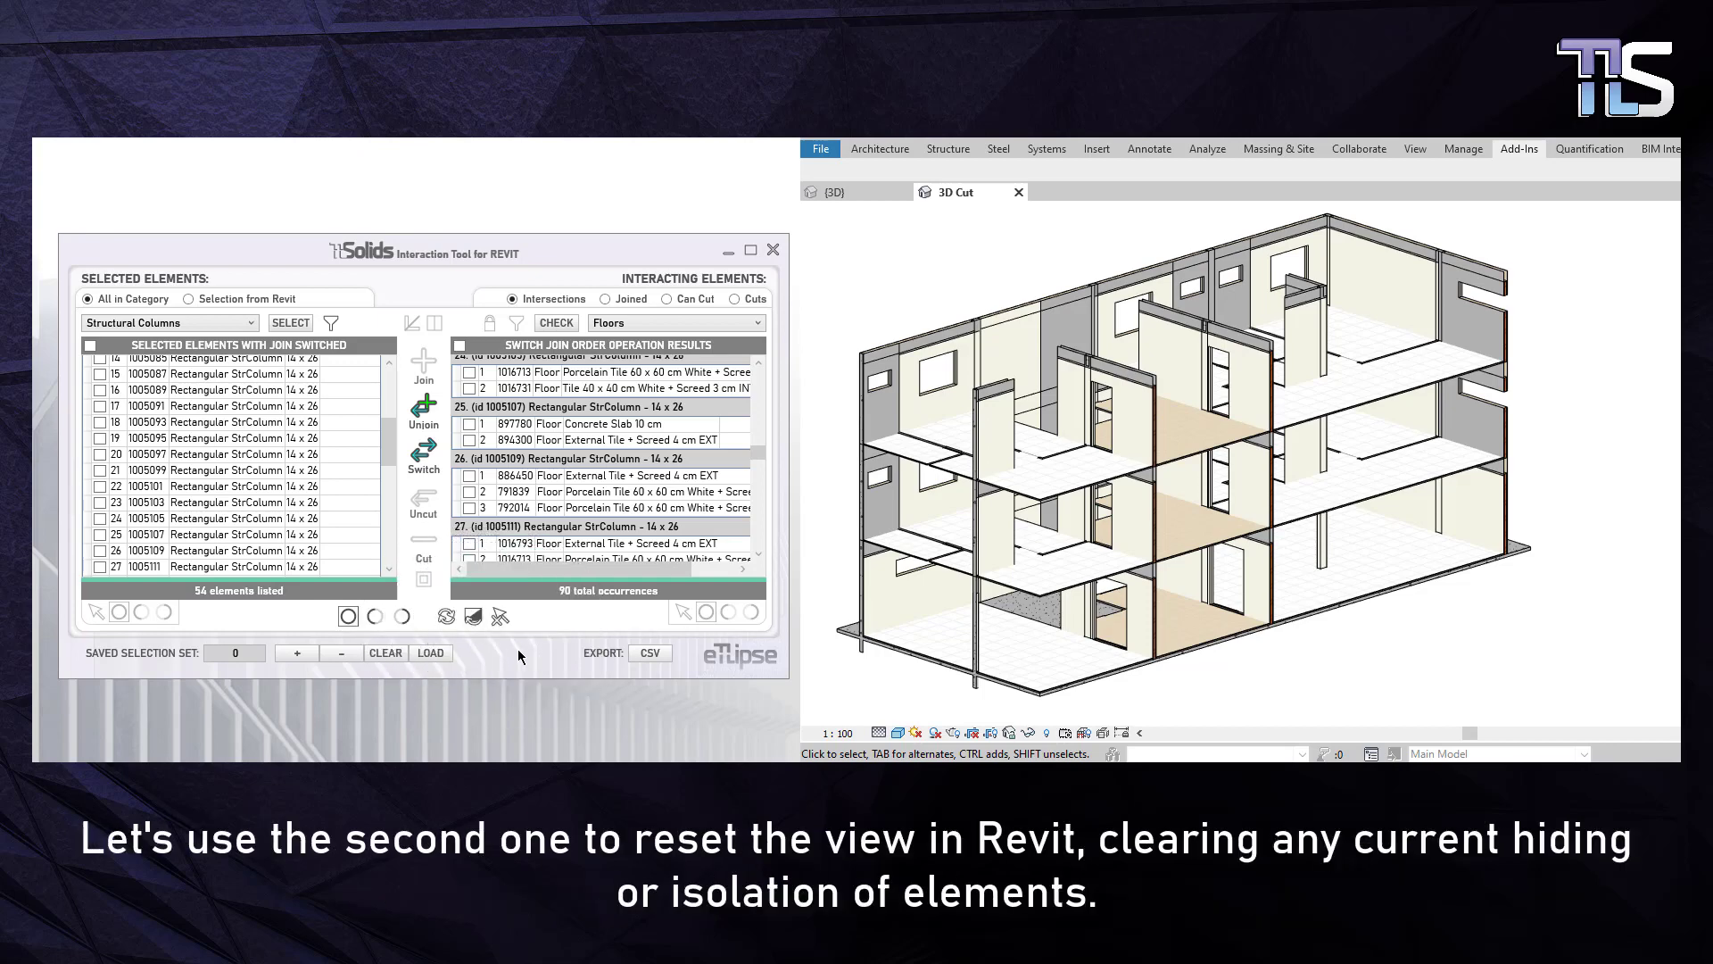
pyautogui.click(474, 618)
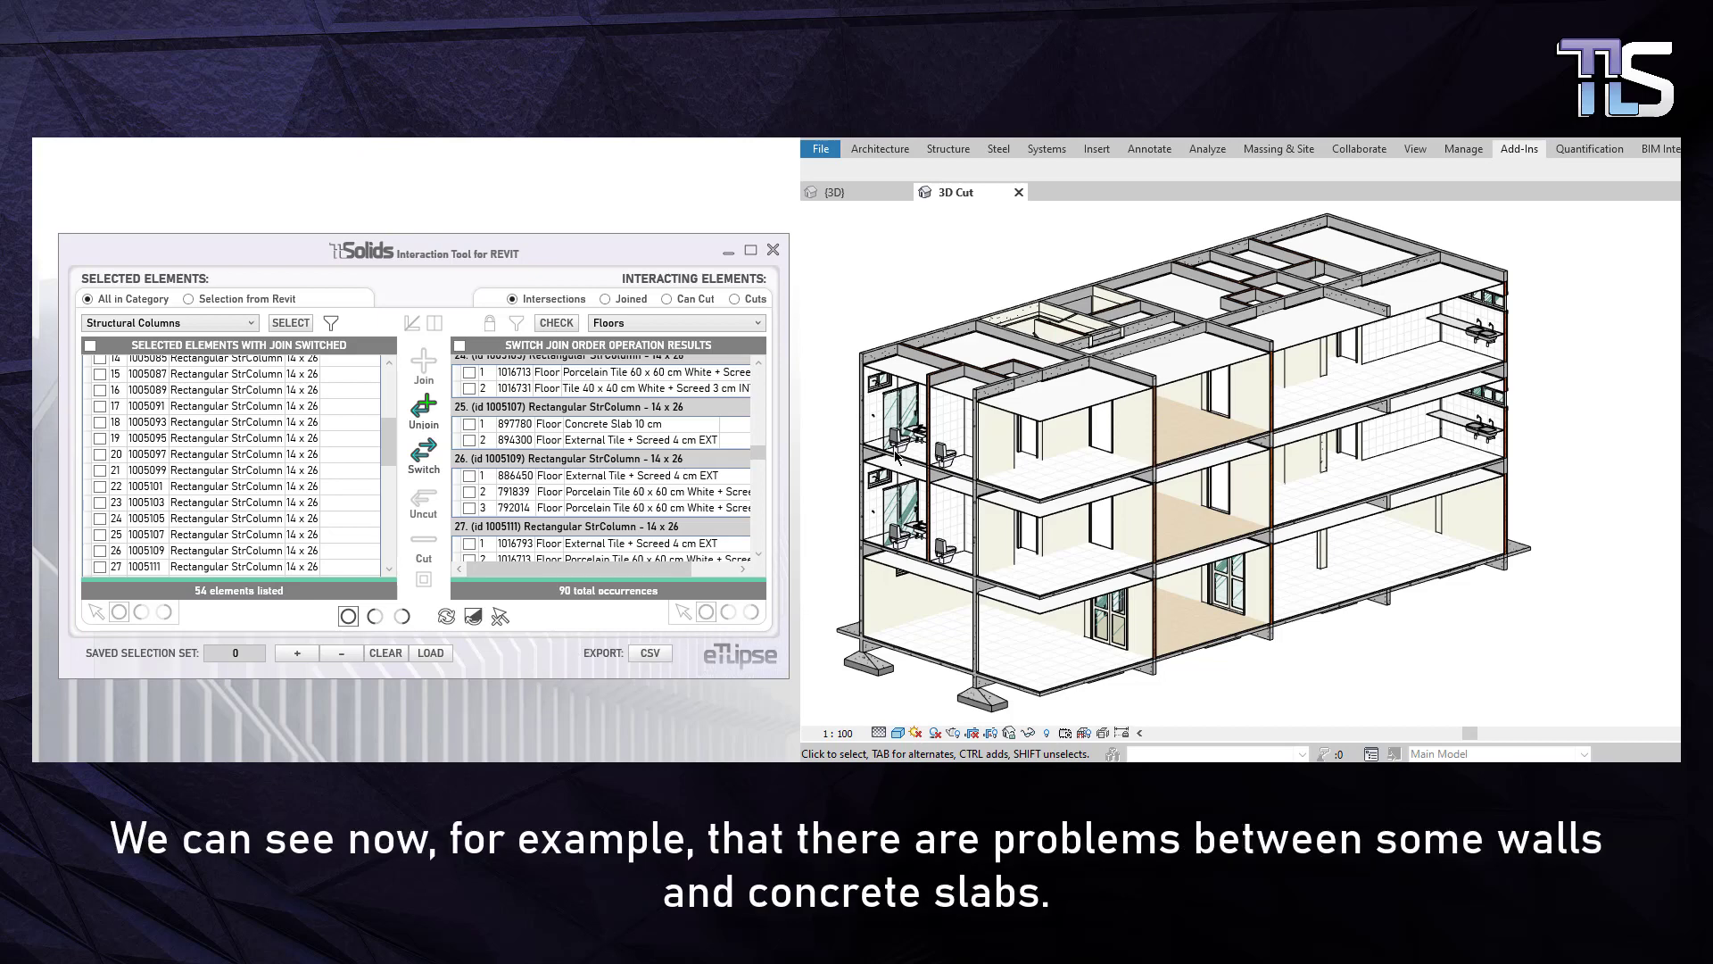
# - List all elements of the Structural Floors category as the selected elements
pyautogui.scroll(10, 896, 457)
pyautogui.moveTo(952, 500); pyautogui.dragTo(1112, 451, button='middle')
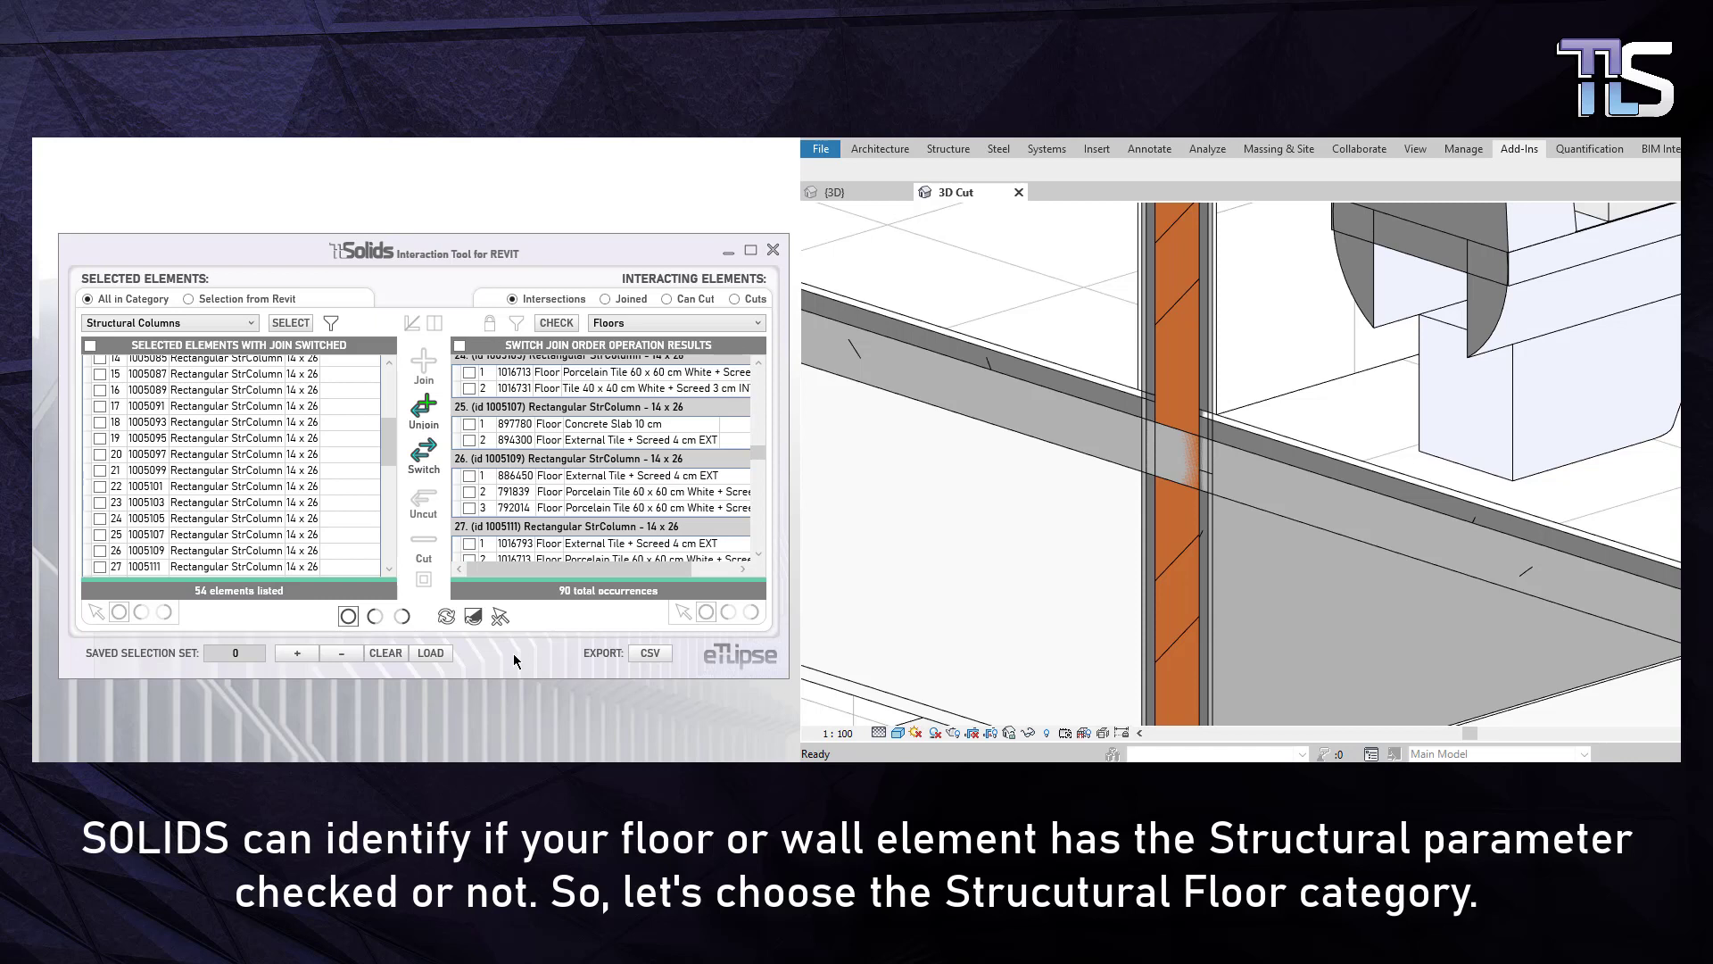
pyautogui.click(234, 325)
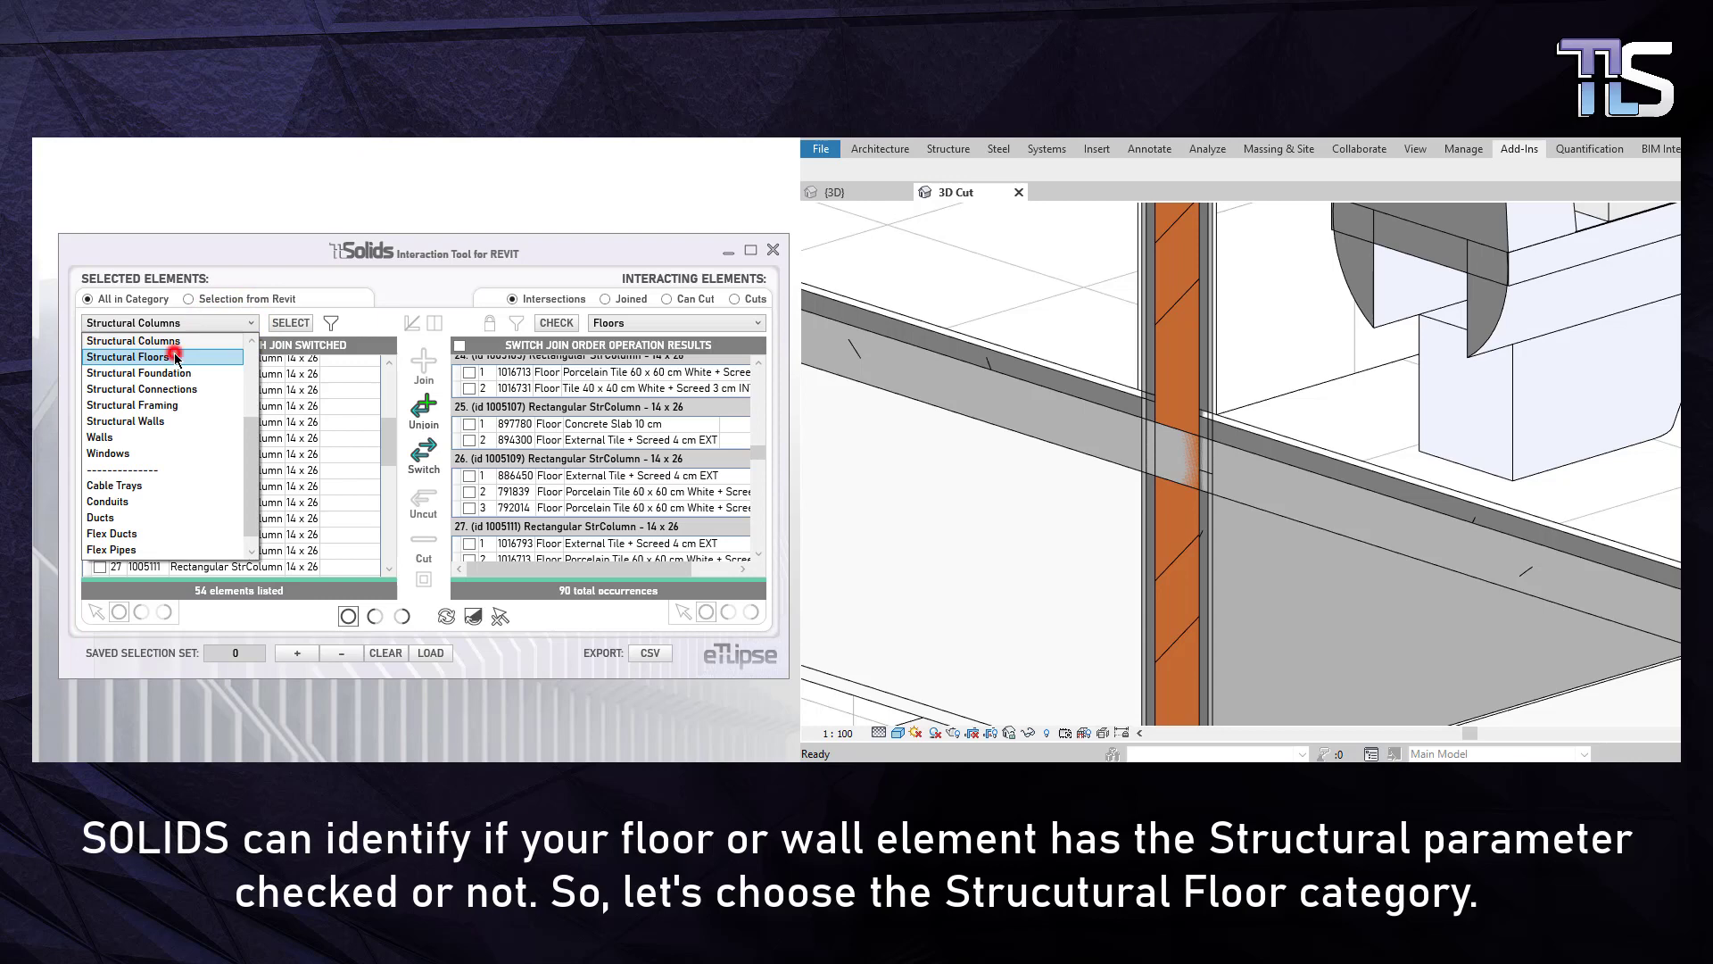
pyautogui.click(175, 357)
pyautogui.click(288, 324)
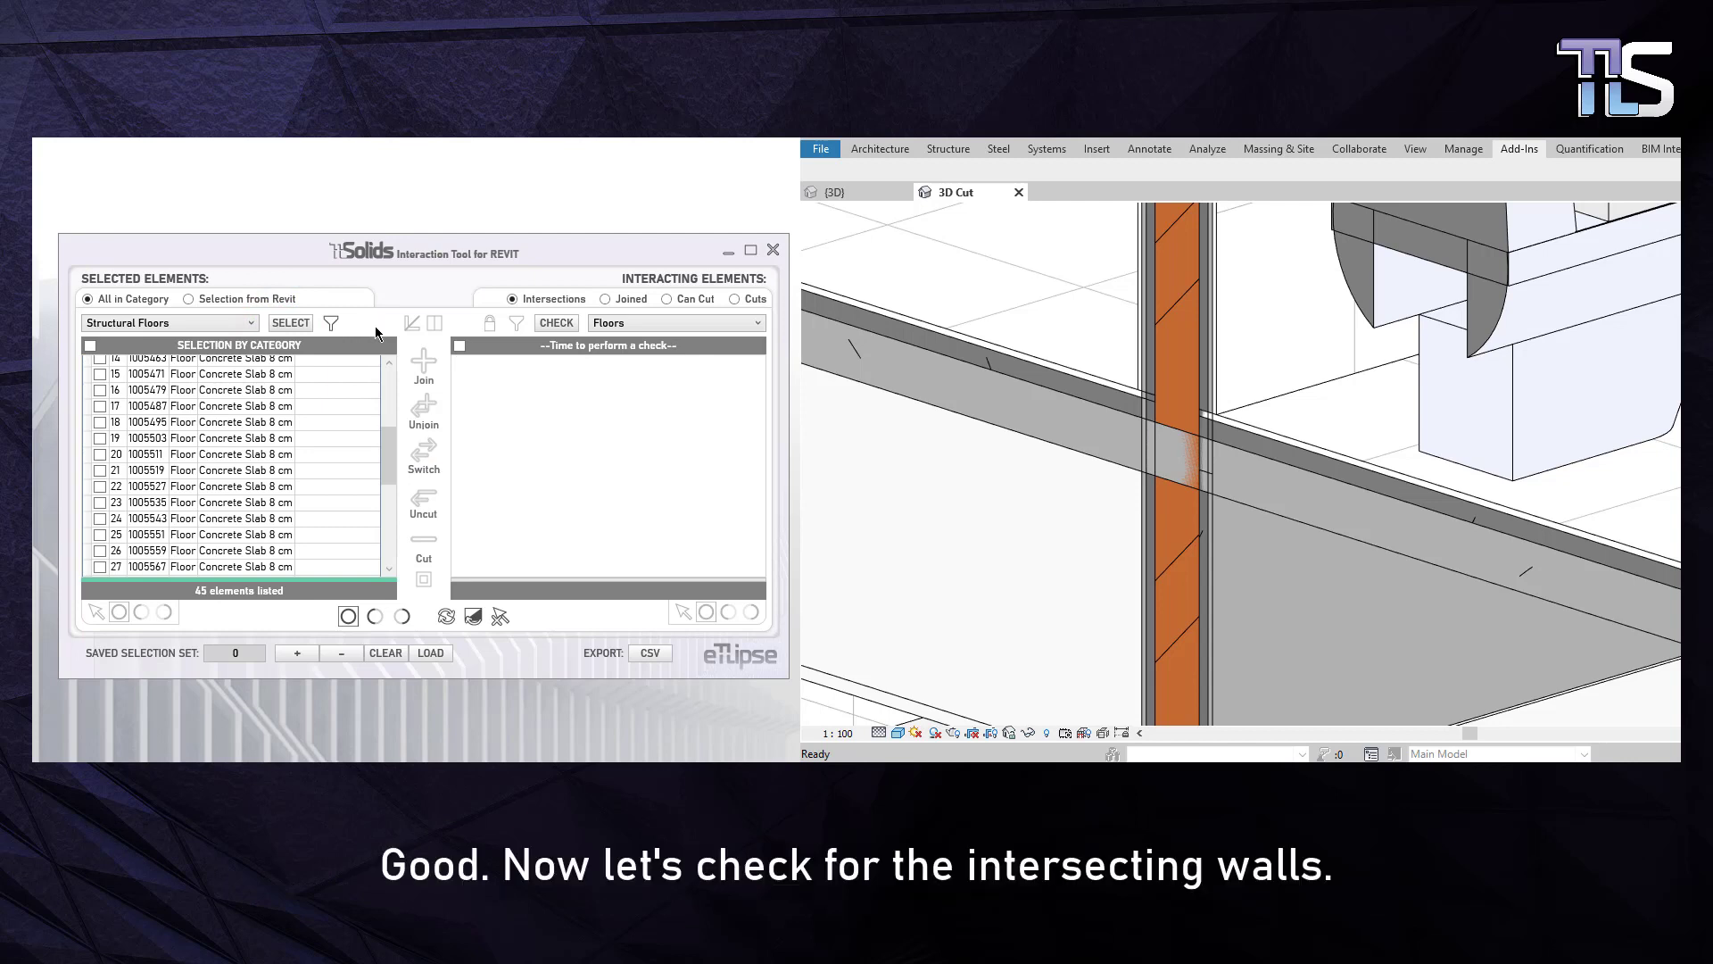
# - Check the structural floors for intersections with the Walls category and join all the intersecting elements
pyautogui.click(619, 321)
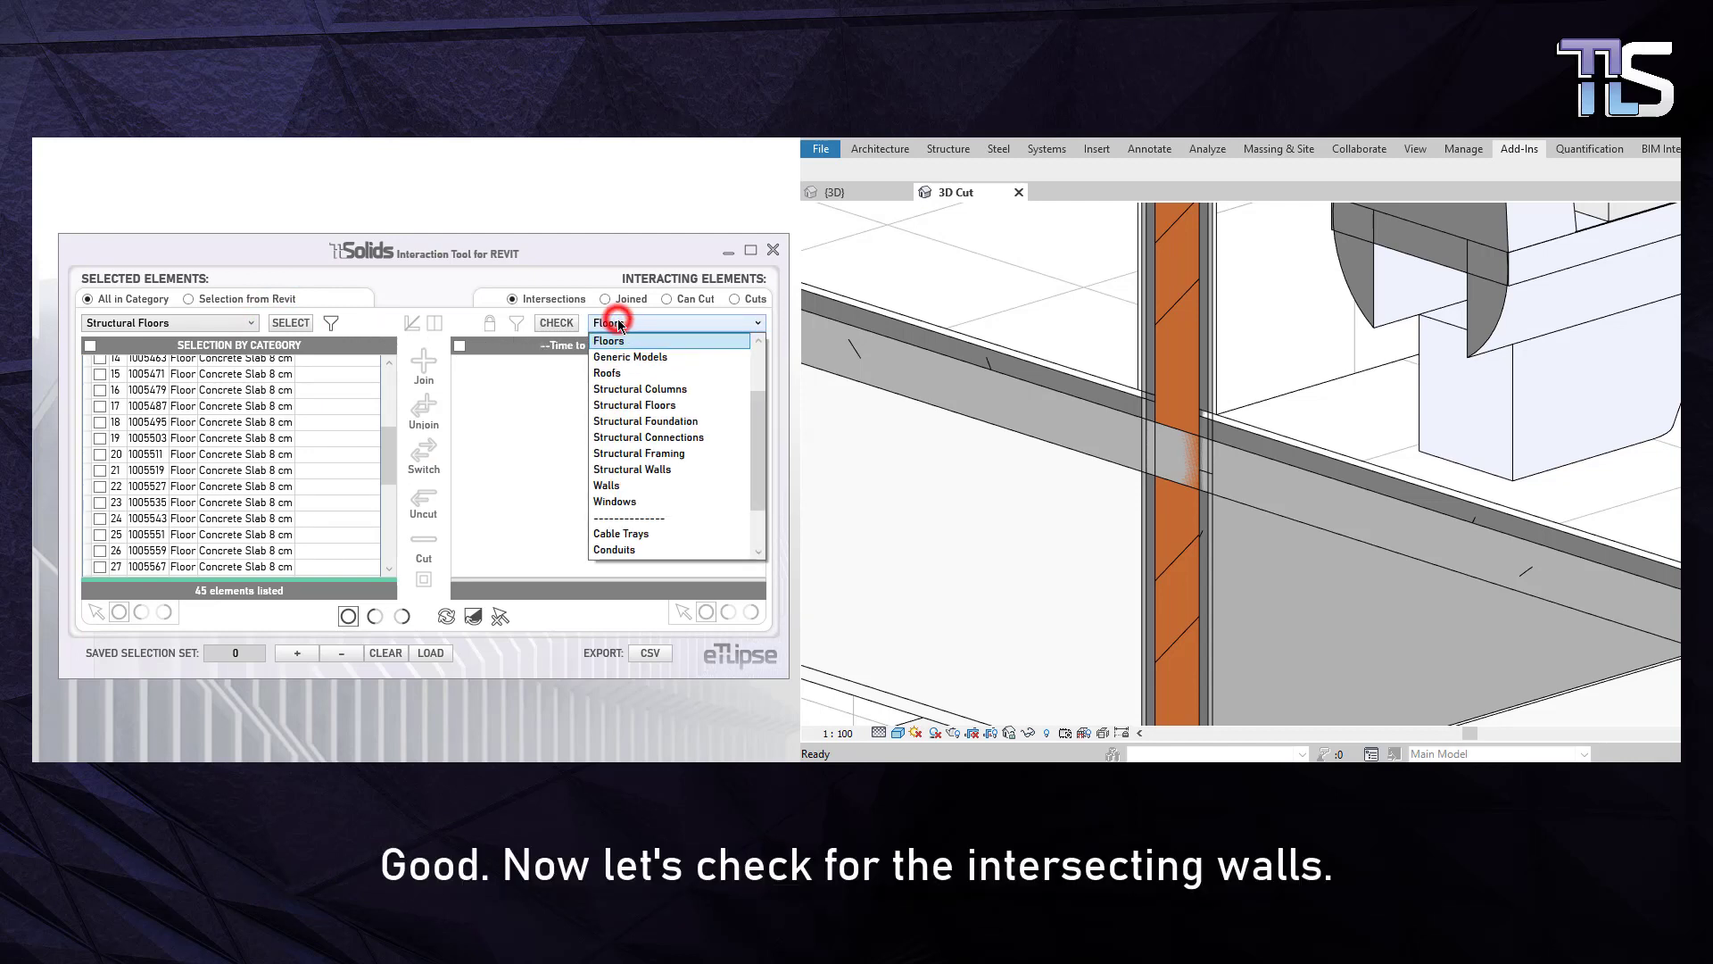
pyautogui.click(618, 486)
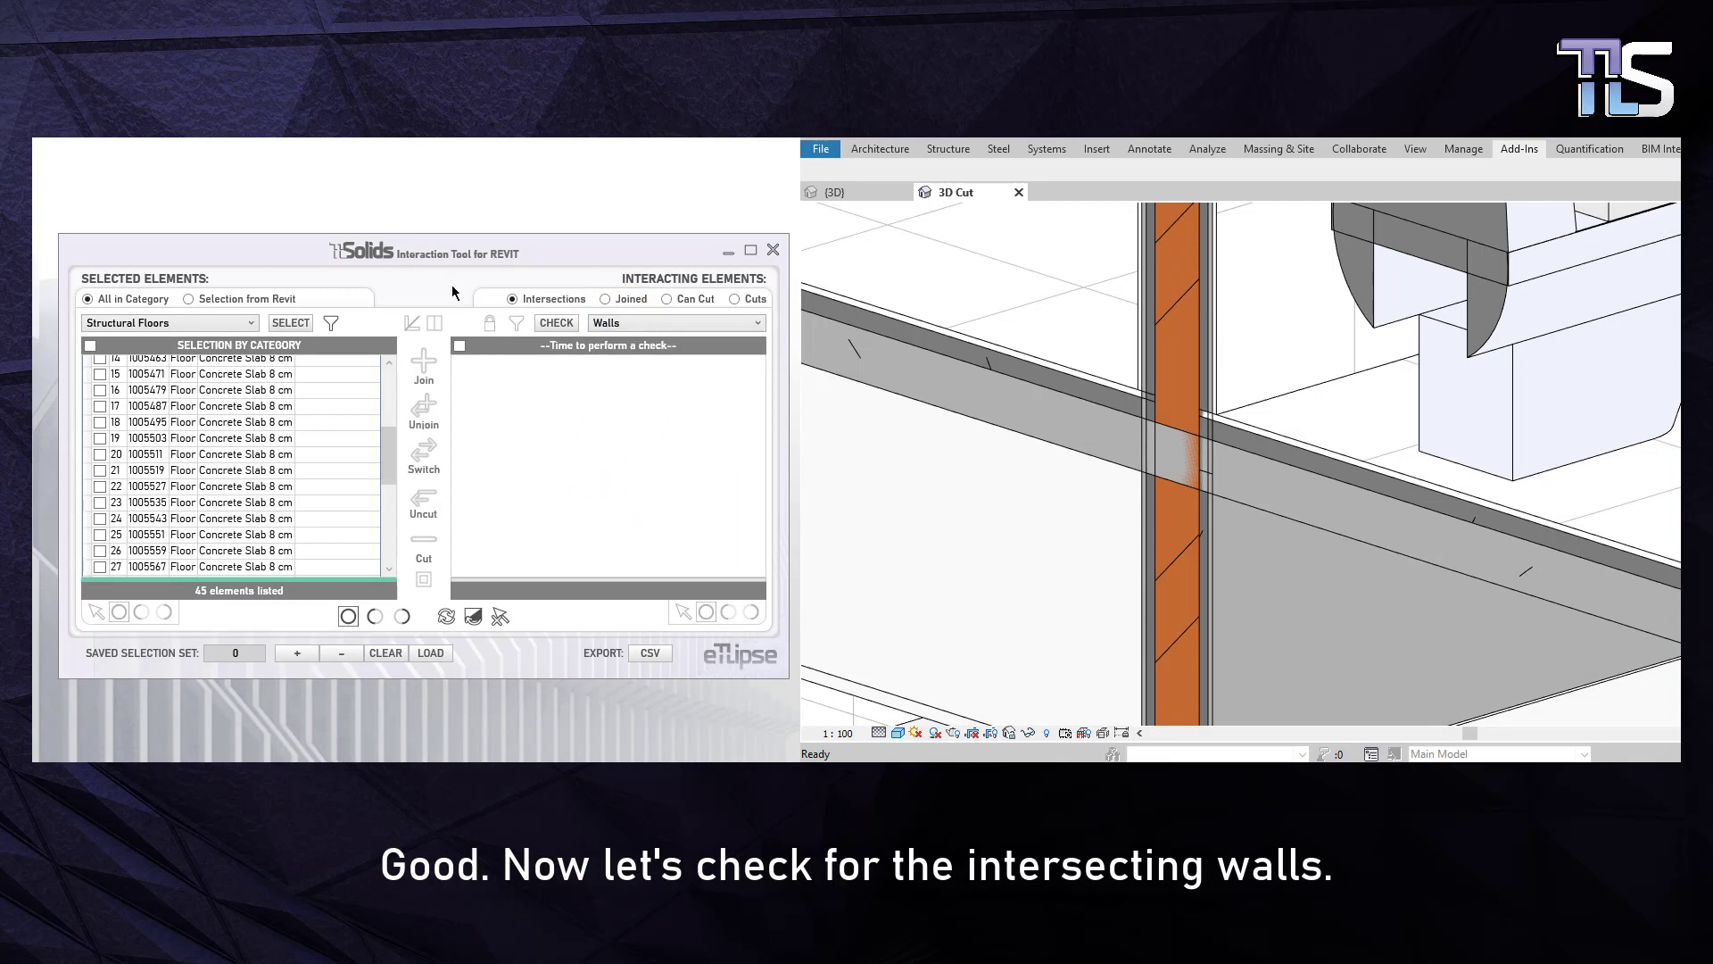
pyautogui.click(560, 325)
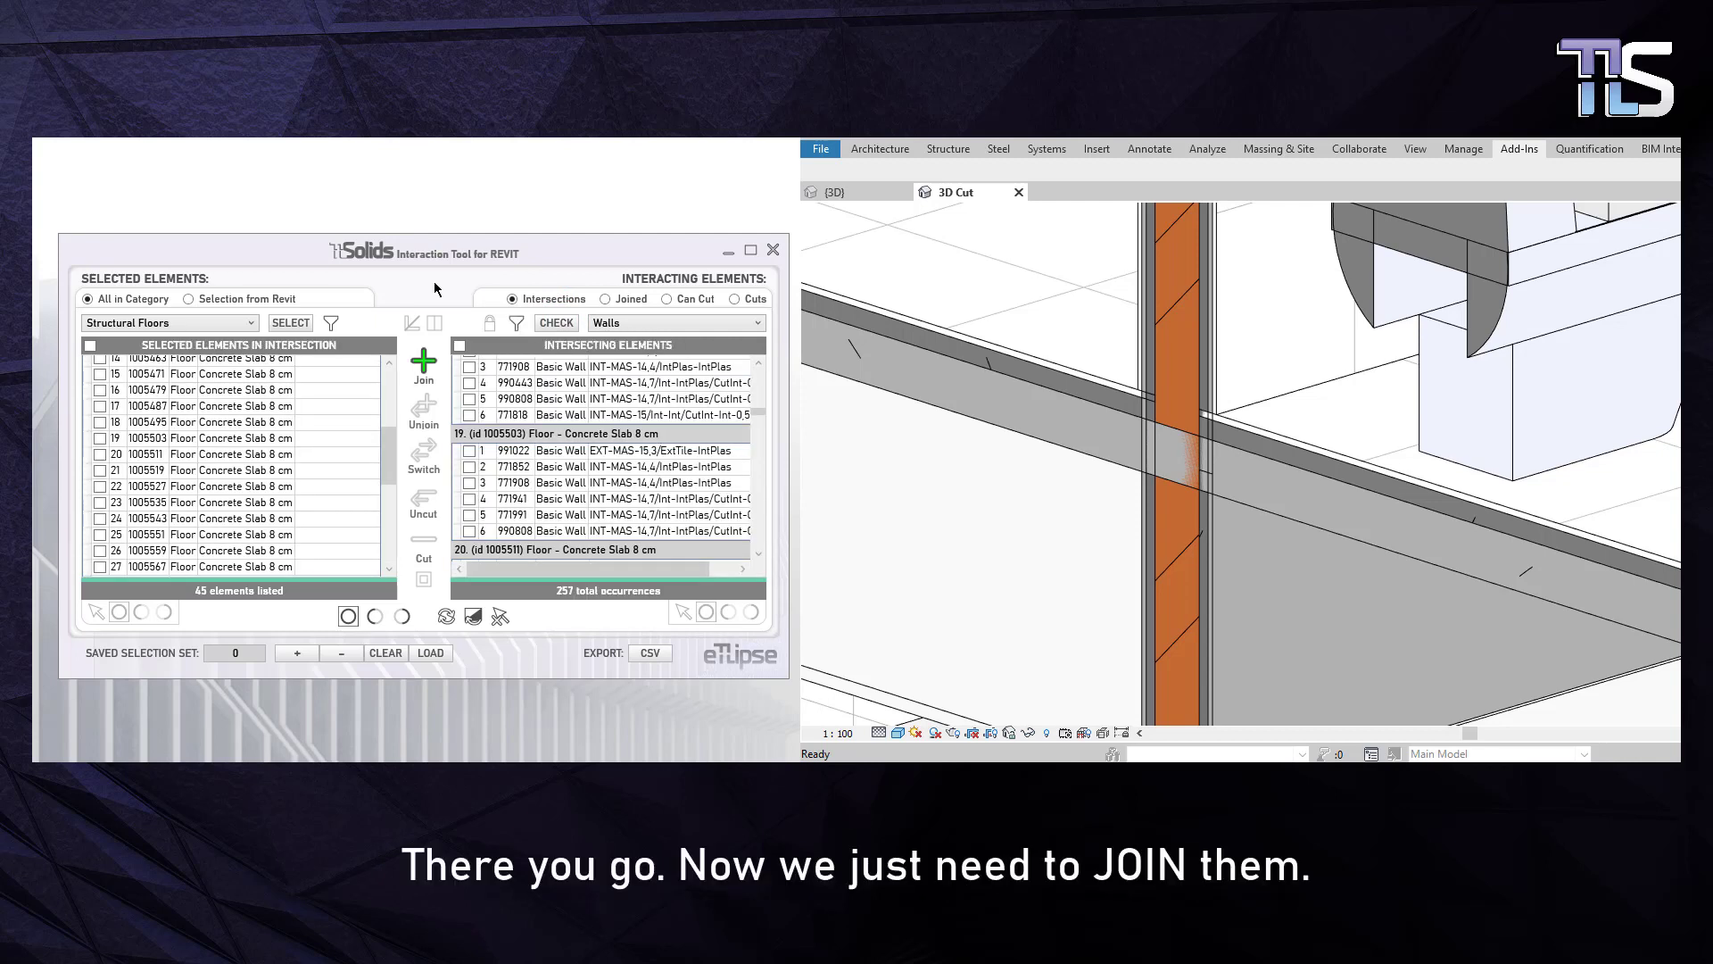
pyautogui.click(422, 364)
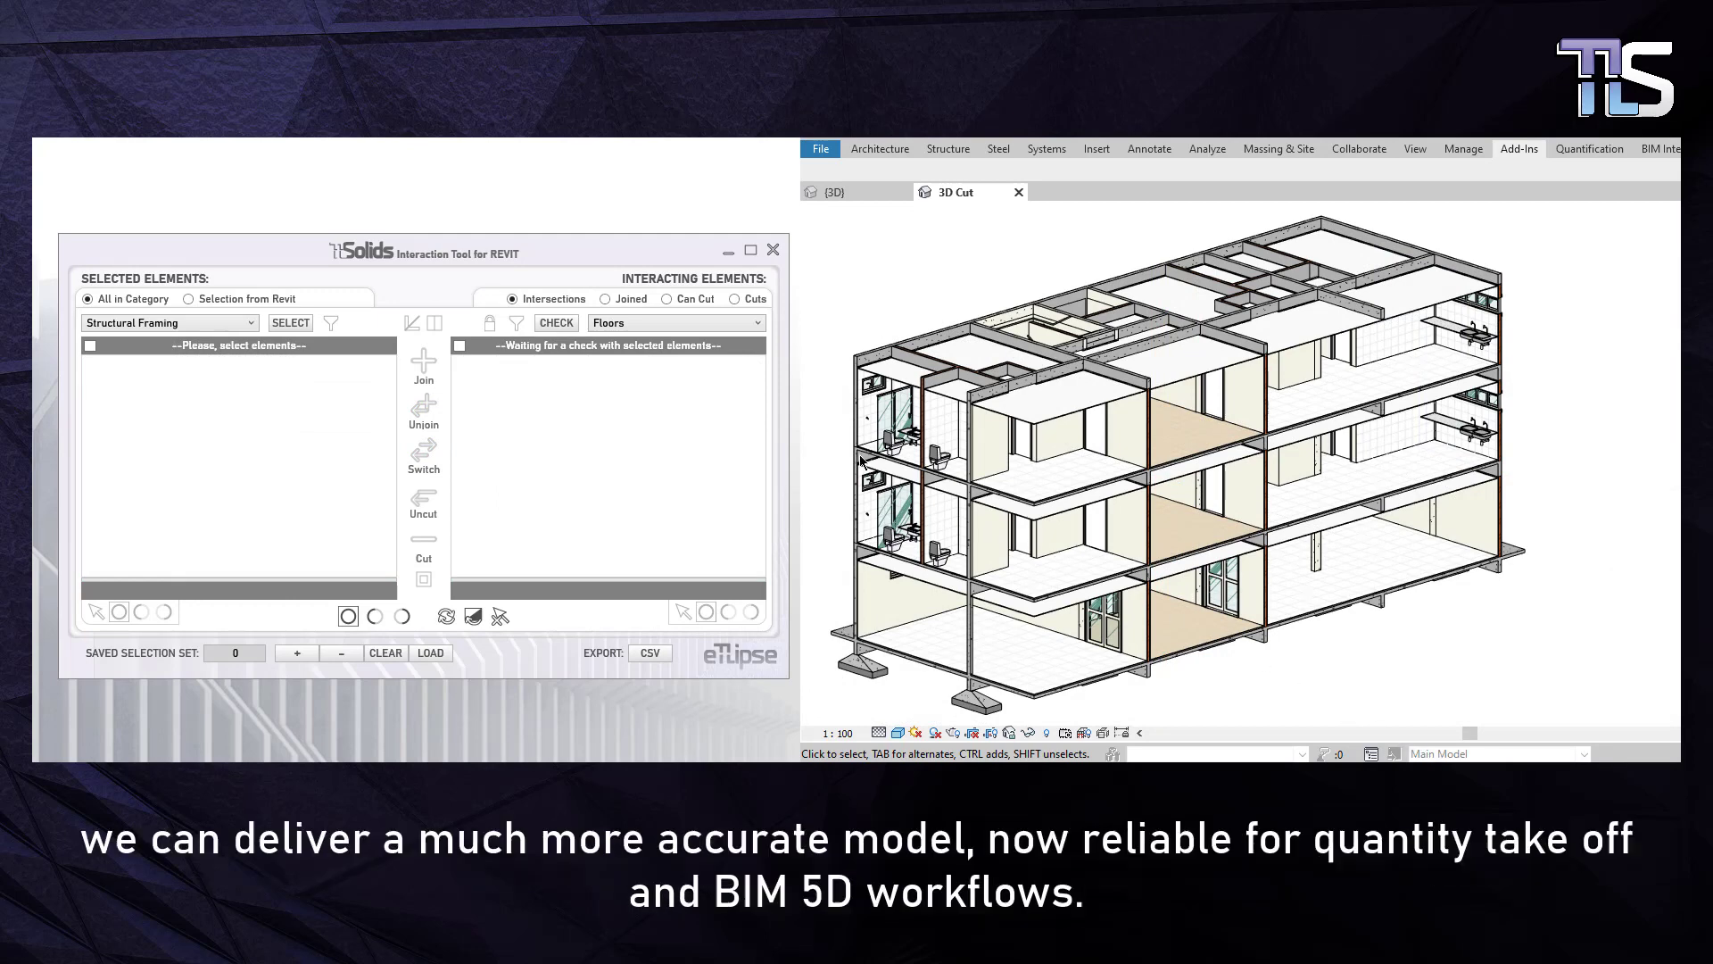
# - Examine the junction between the concrete slab and the brick wall beside the upper-floor toilets
pyautogui.scroll(5, 854, 441)
pyautogui.scroll(5, 854, 441)
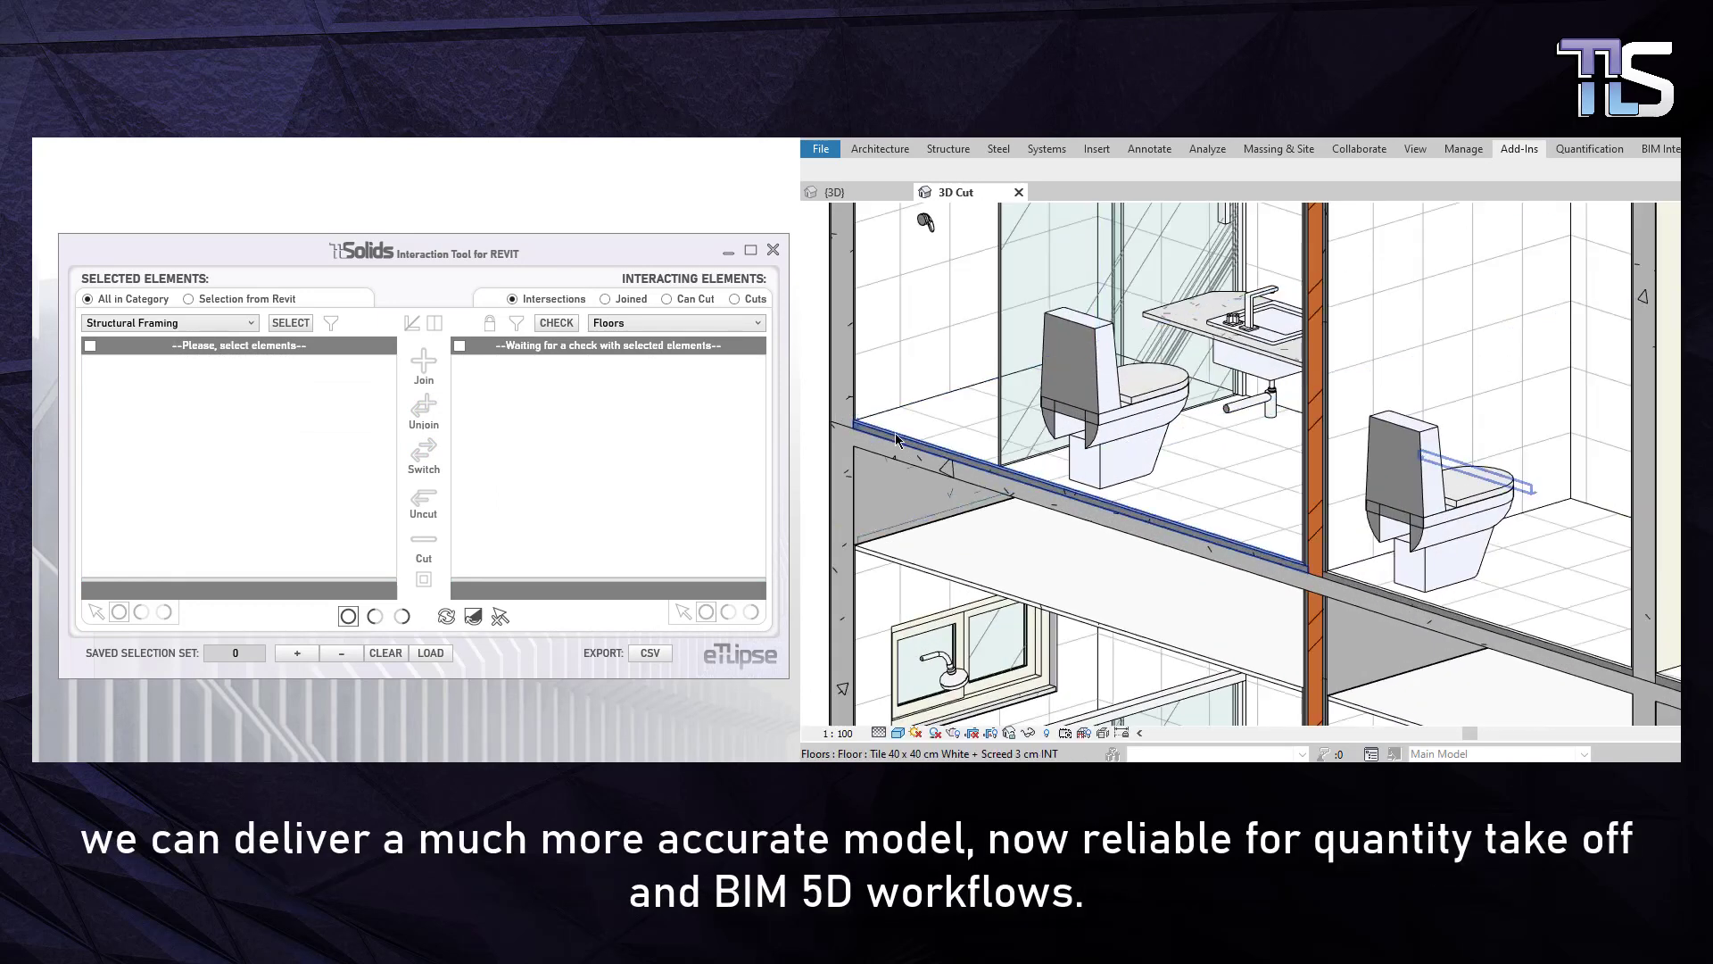
pyautogui.scroll(6, 1326, 594)
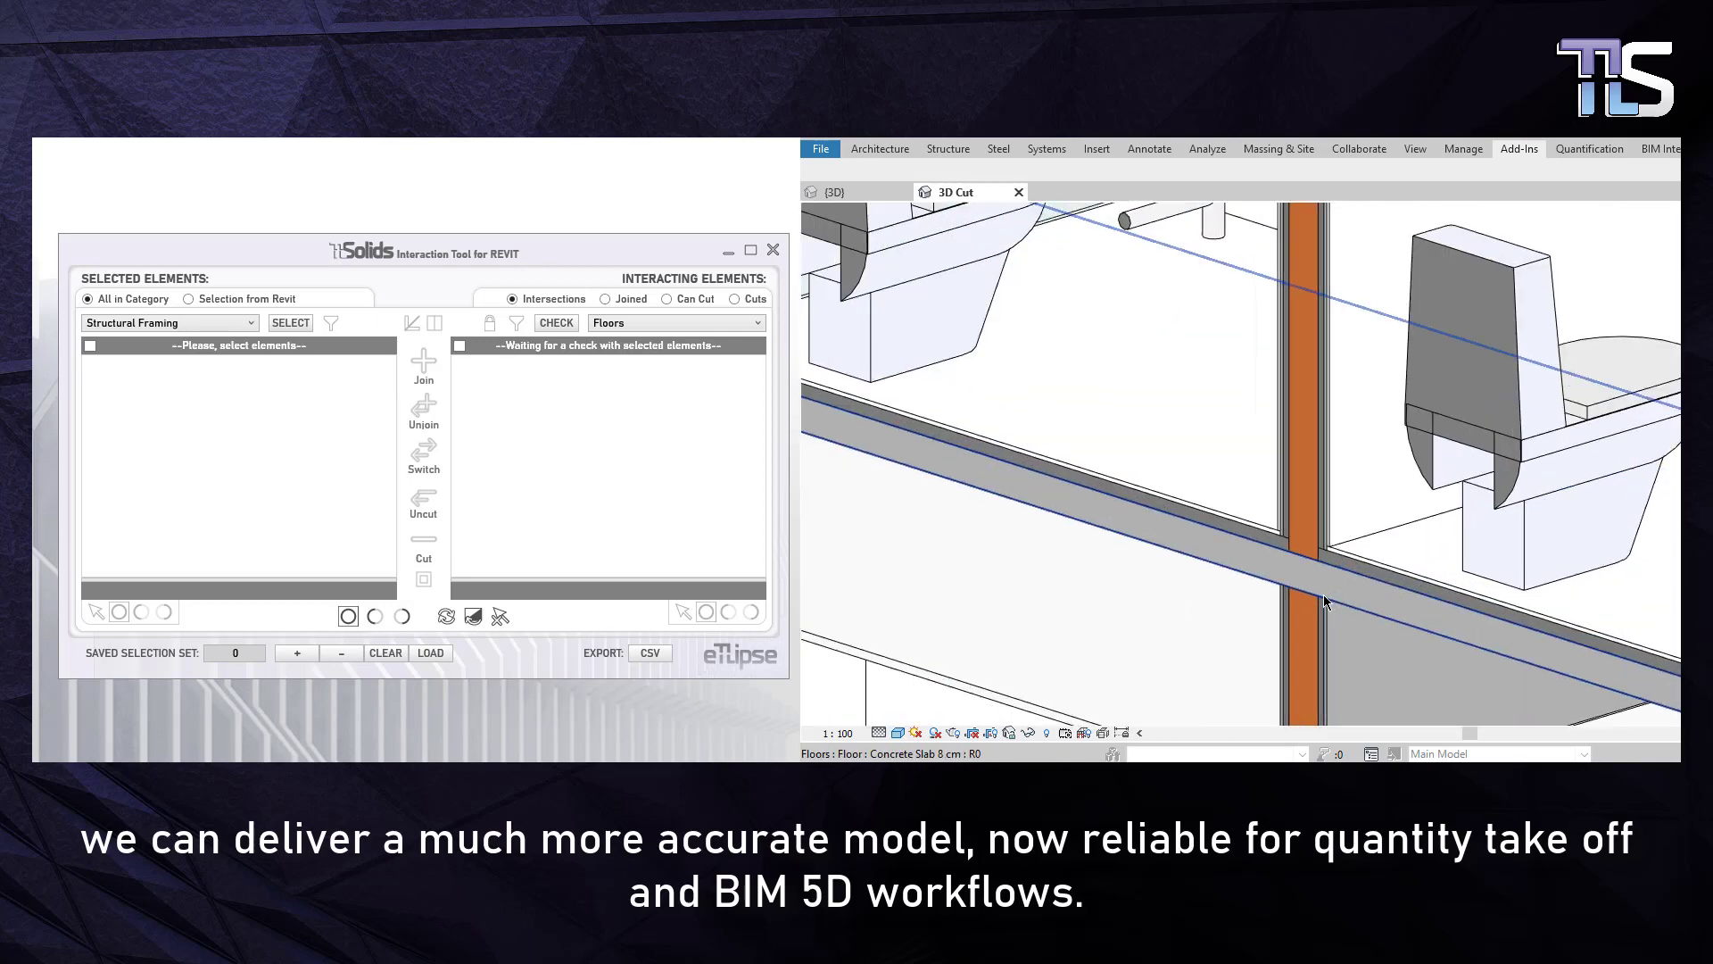
# - Examine the slab and wall junction by the toilets and the building's external walls from several sides in the full 3D view
pyautogui.moveTo(1314, 601); pyautogui.dragTo(1240, 461, button='middle')
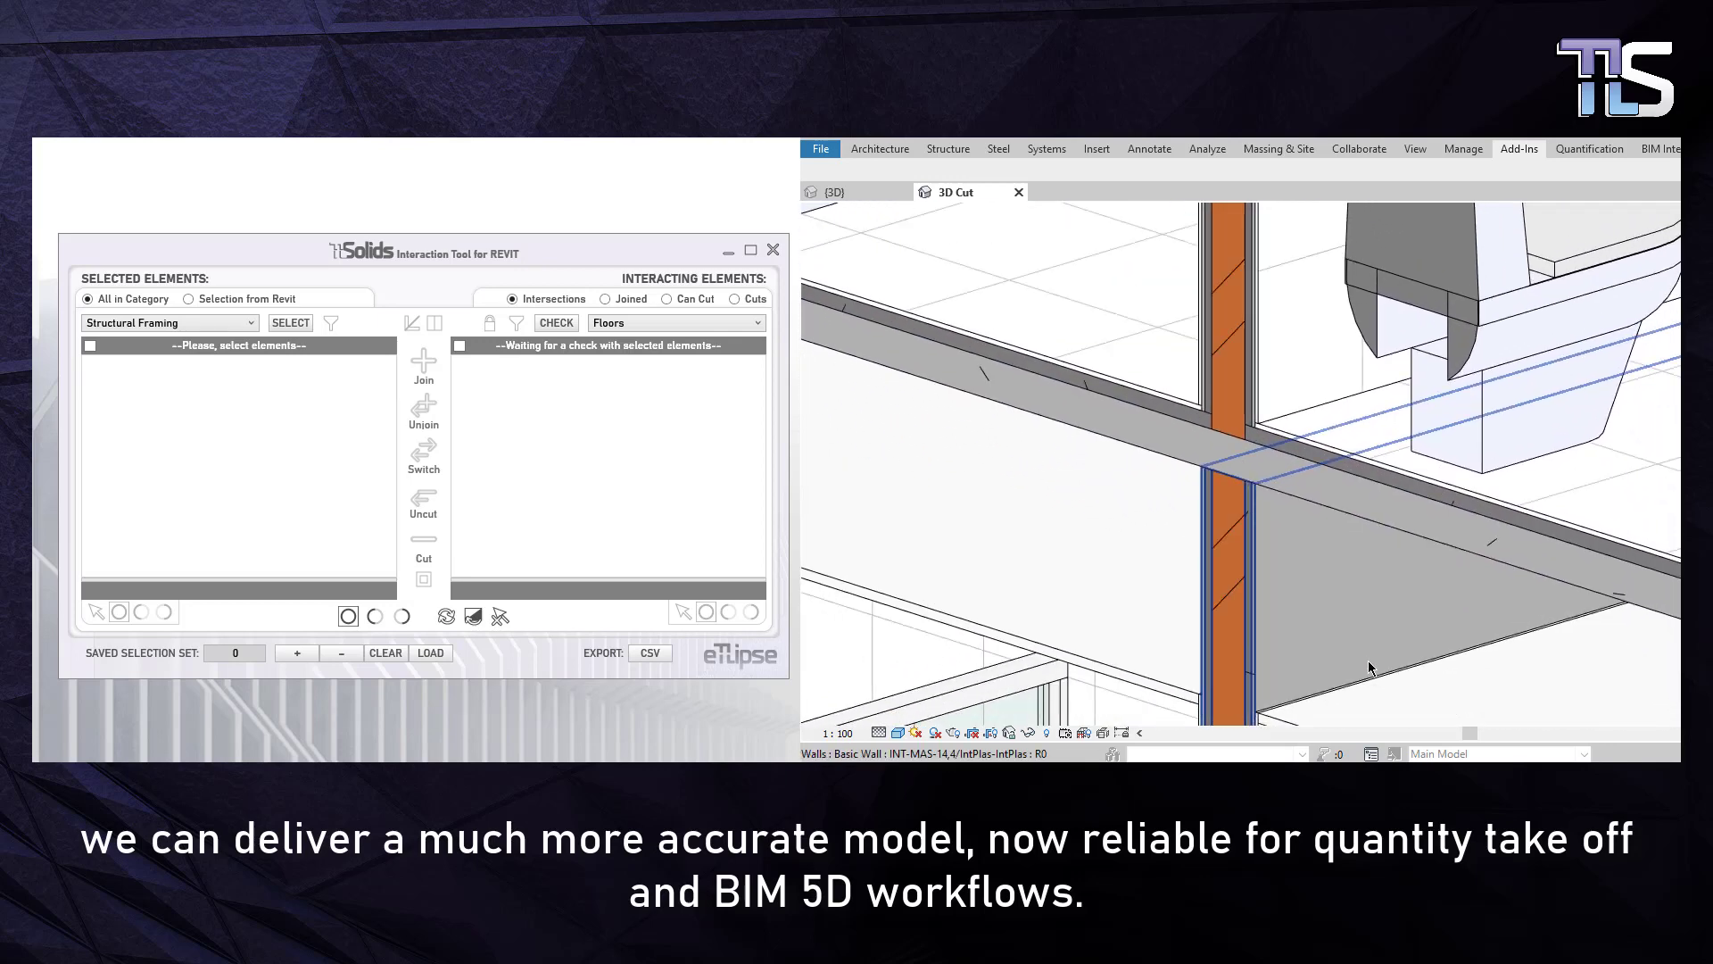
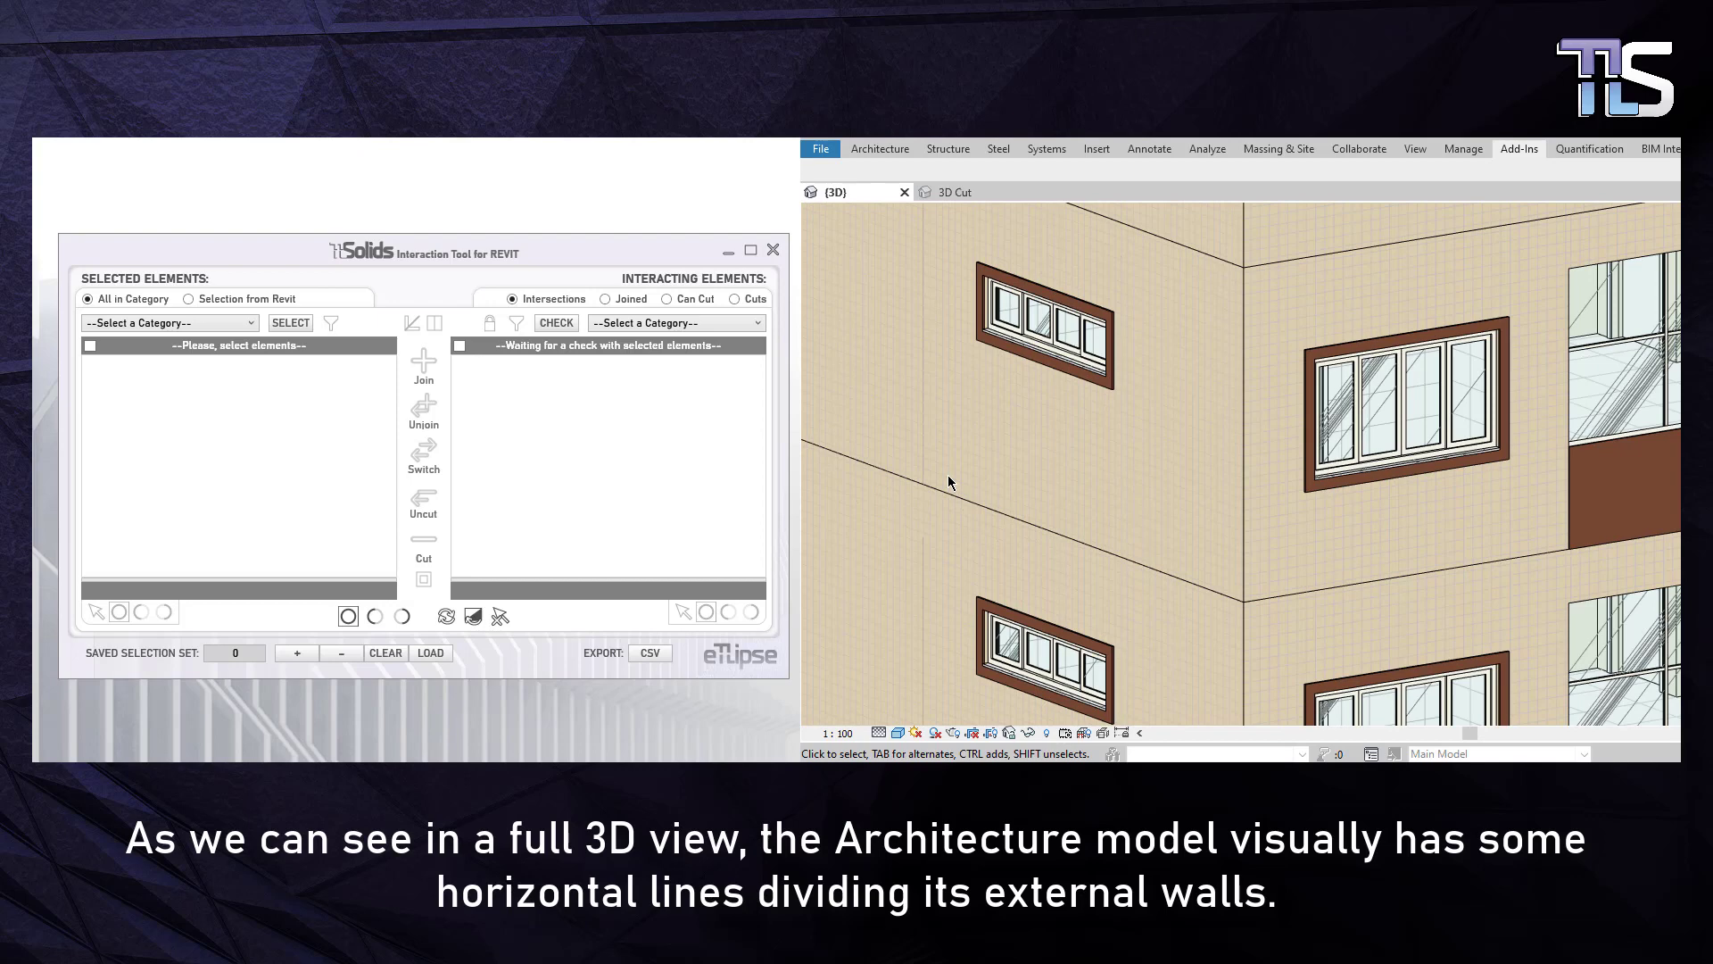
pyautogui.keyDown('shift'); pyautogui.moveTo(939, 430); pyautogui.dragTo(910, 410, button='middle'); pyautogui.keyUp('shift')
pyautogui.scroll(-10, 1411, 490)
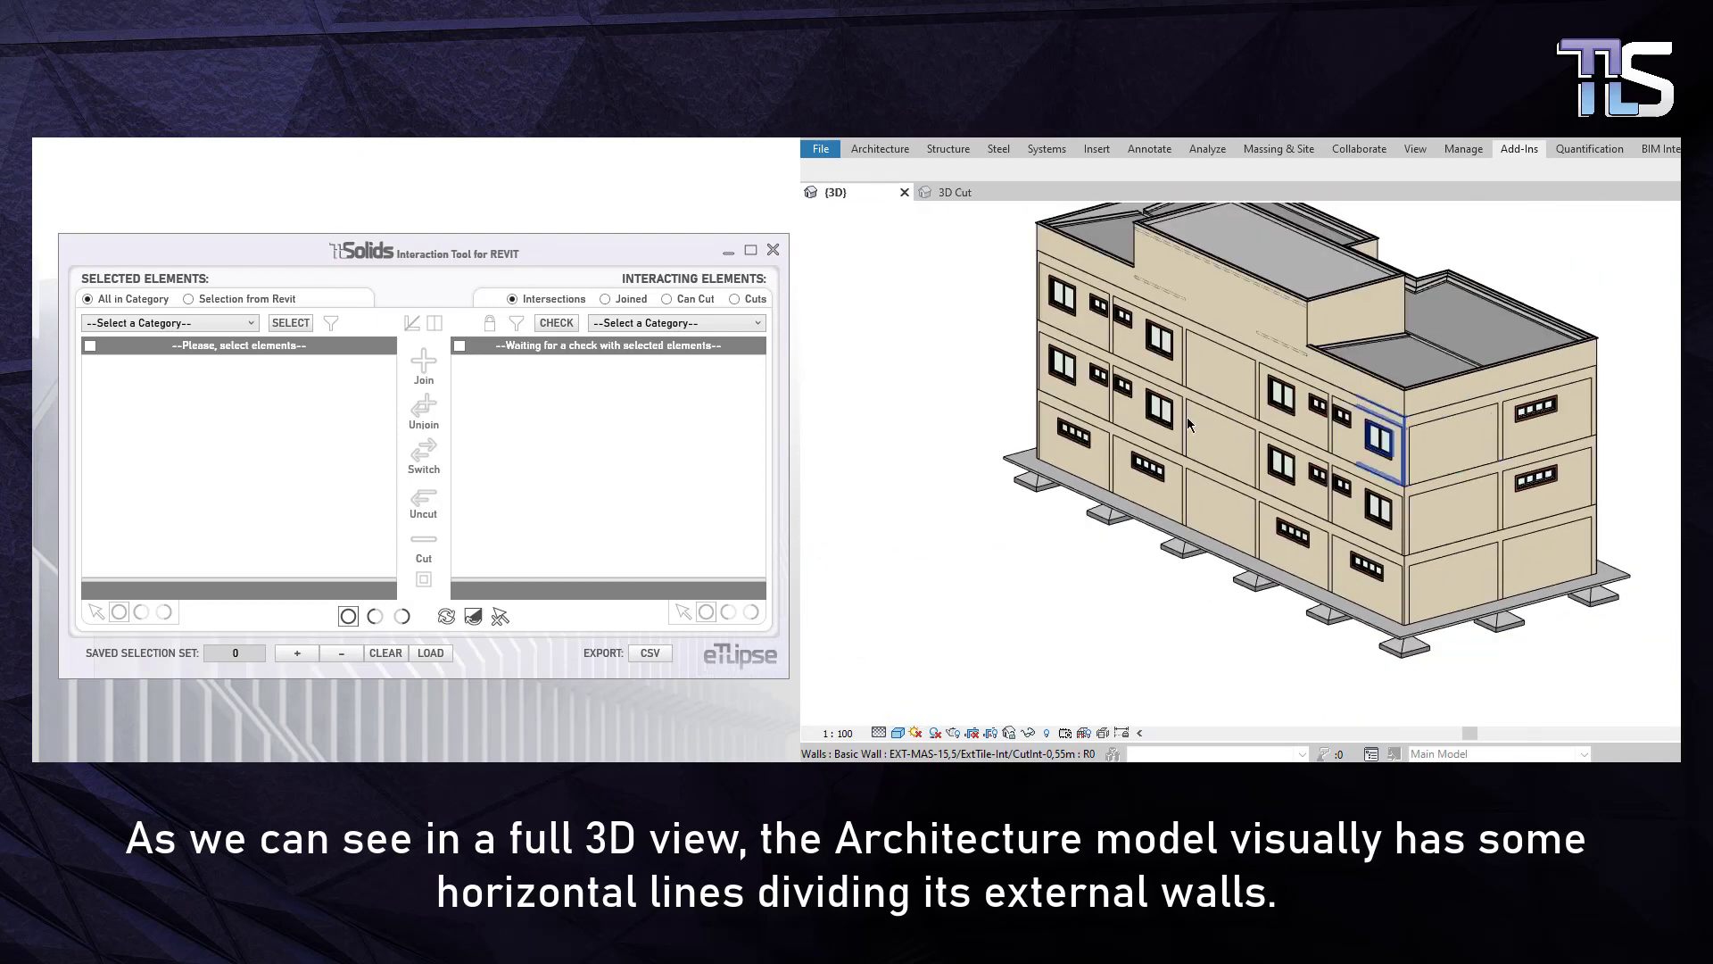
pyautogui.keyDown('shift'); pyautogui.moveTo(1193, 456); pyautogui.dragTo(1618, 592, button='middle'); pyautogui.keyUp('shift')
pyautogui.scroll(10, 1363, 512)
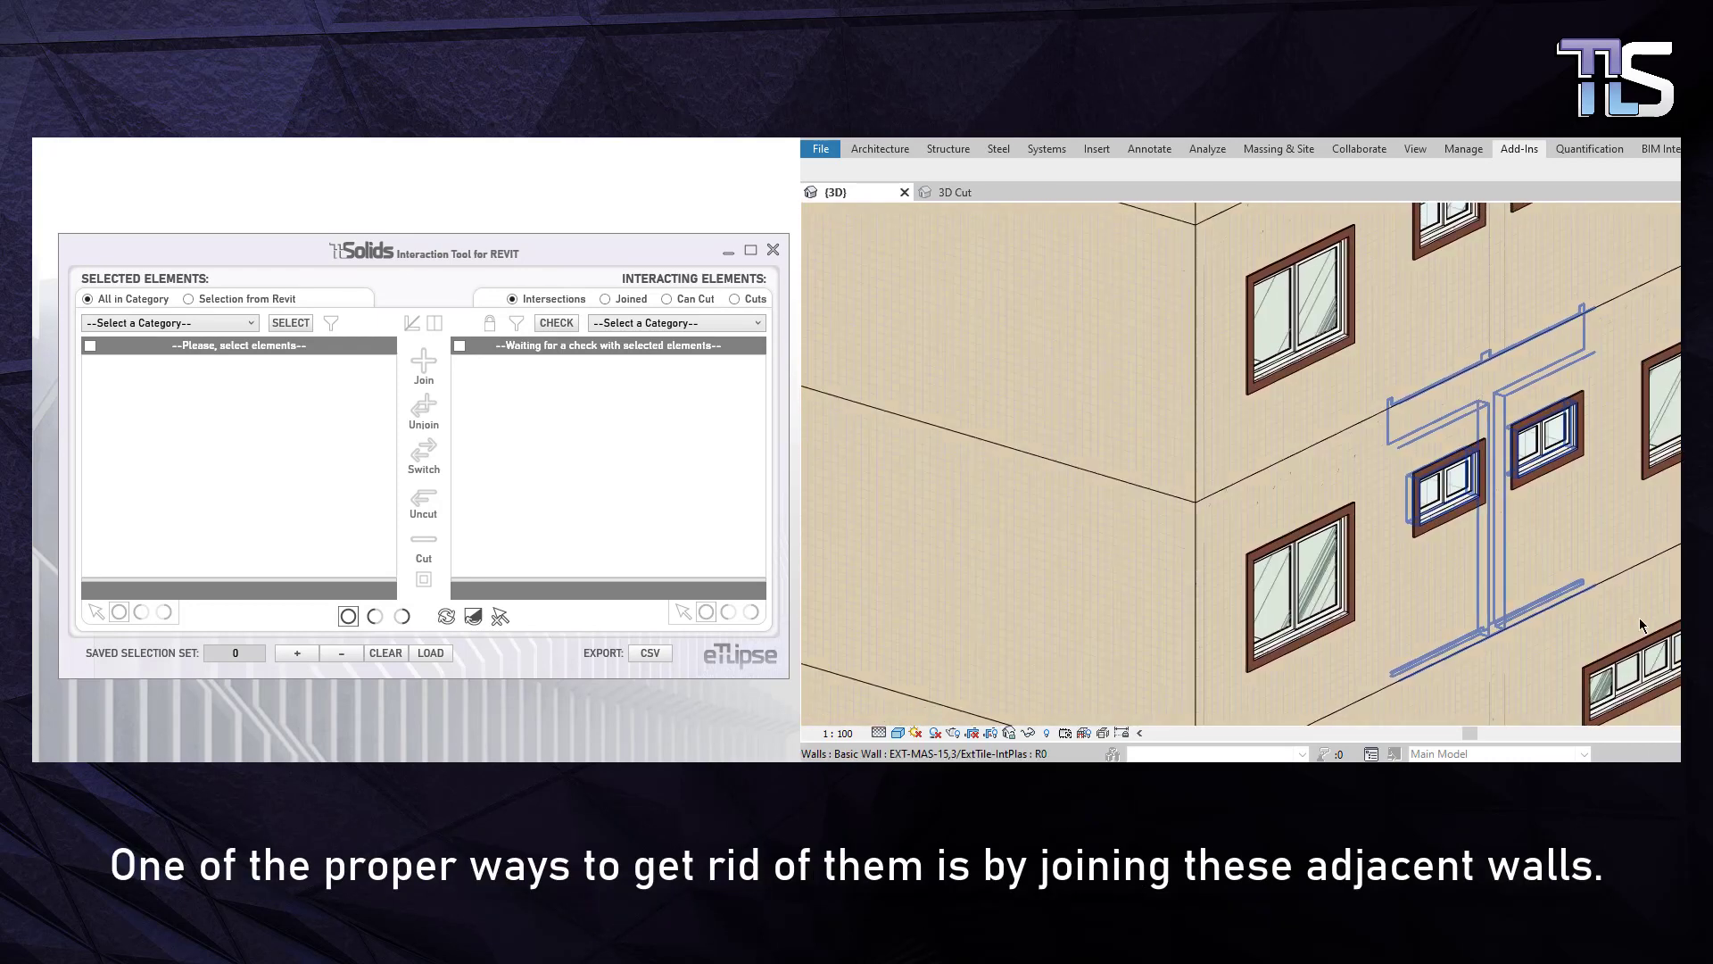
pyautogui.press('z')
pyautogui.press('f')
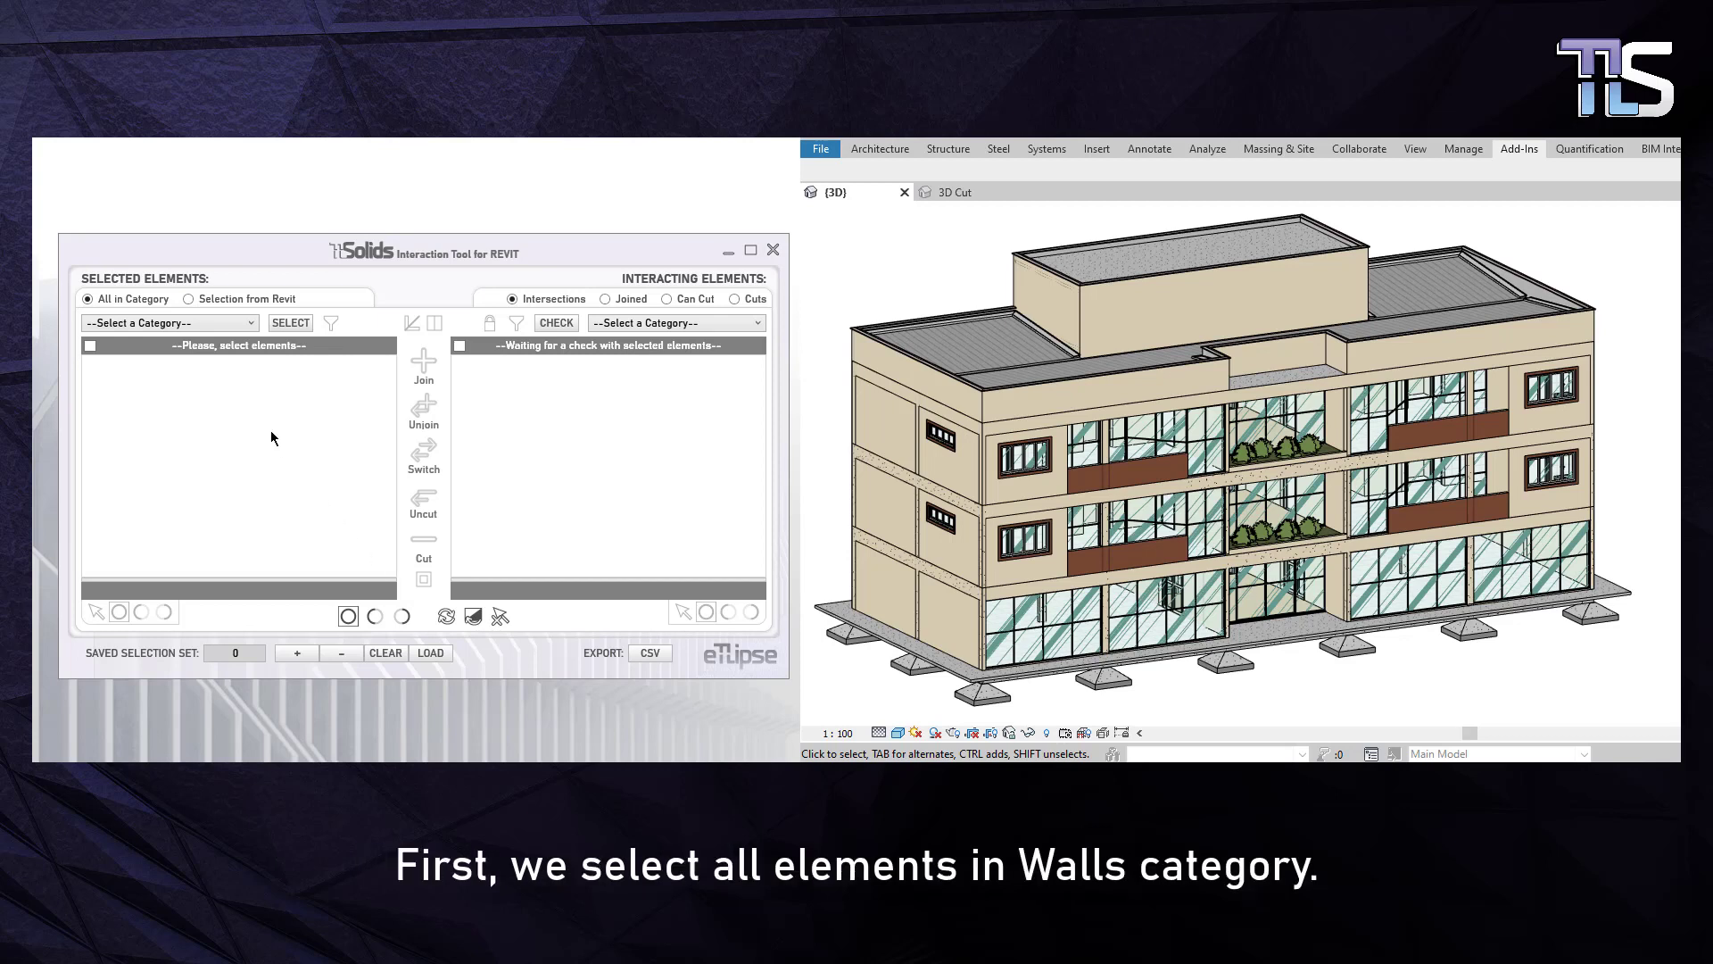
# - List all elements of the Walls category as the selected elements
pyautogui.click(197, 328)
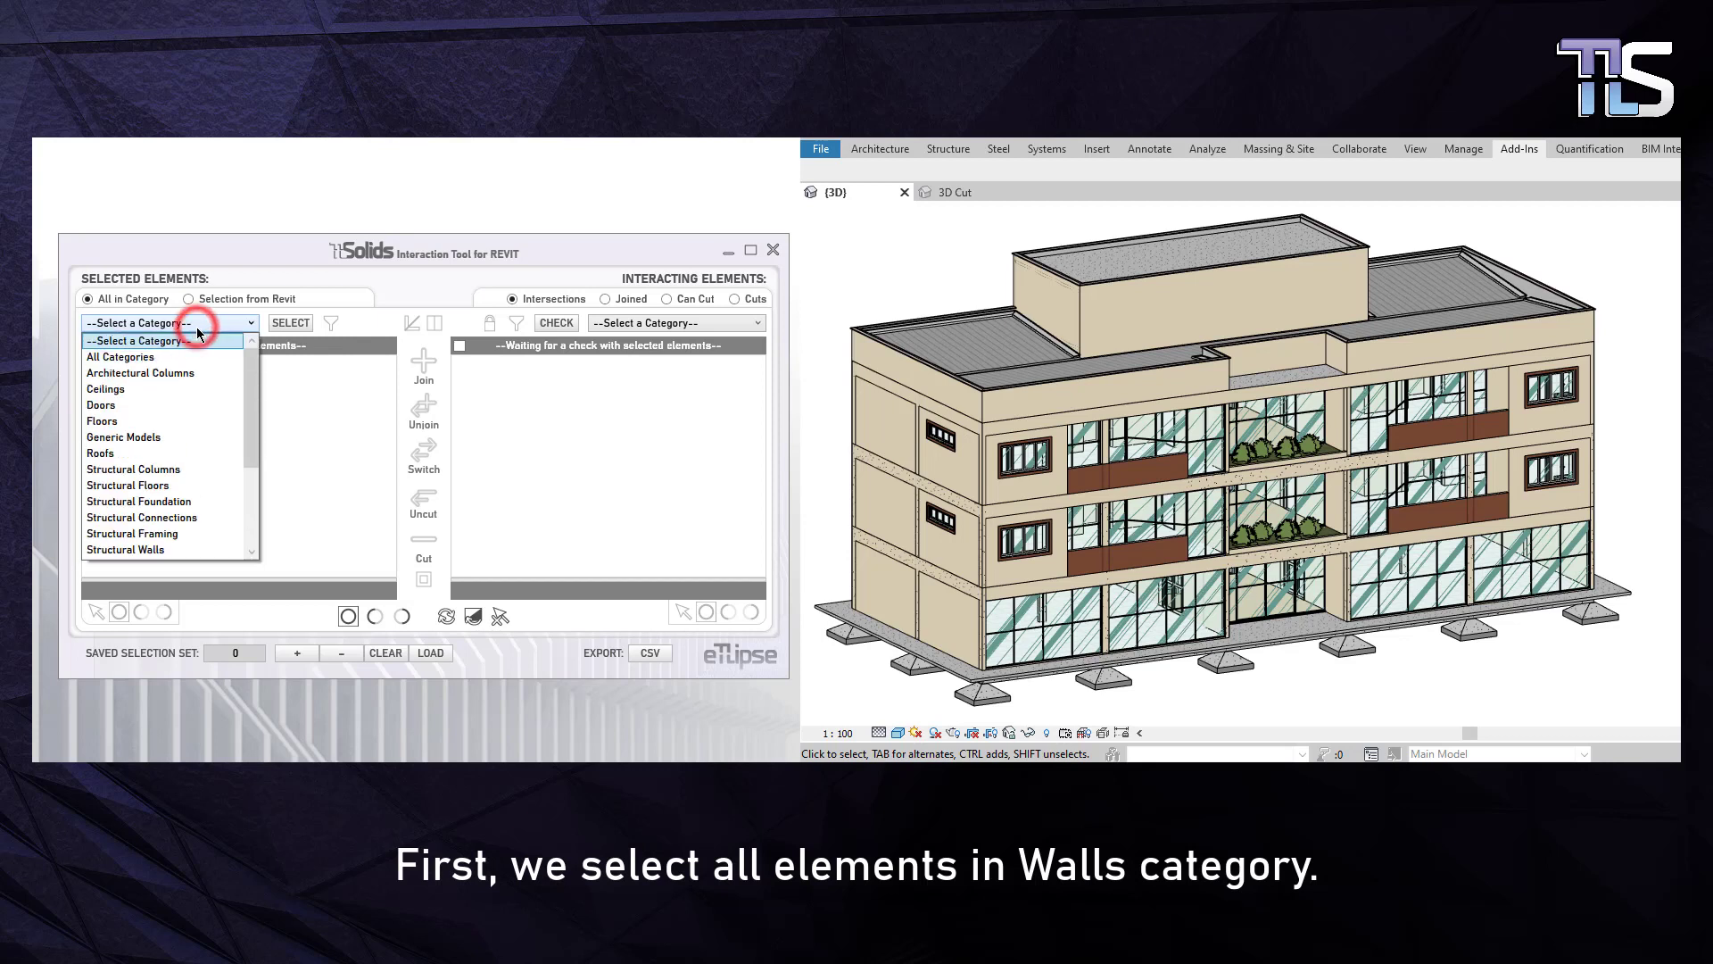
pyautogui.scroll(-5, 142, 450)
pyautogui.click(131, 442)
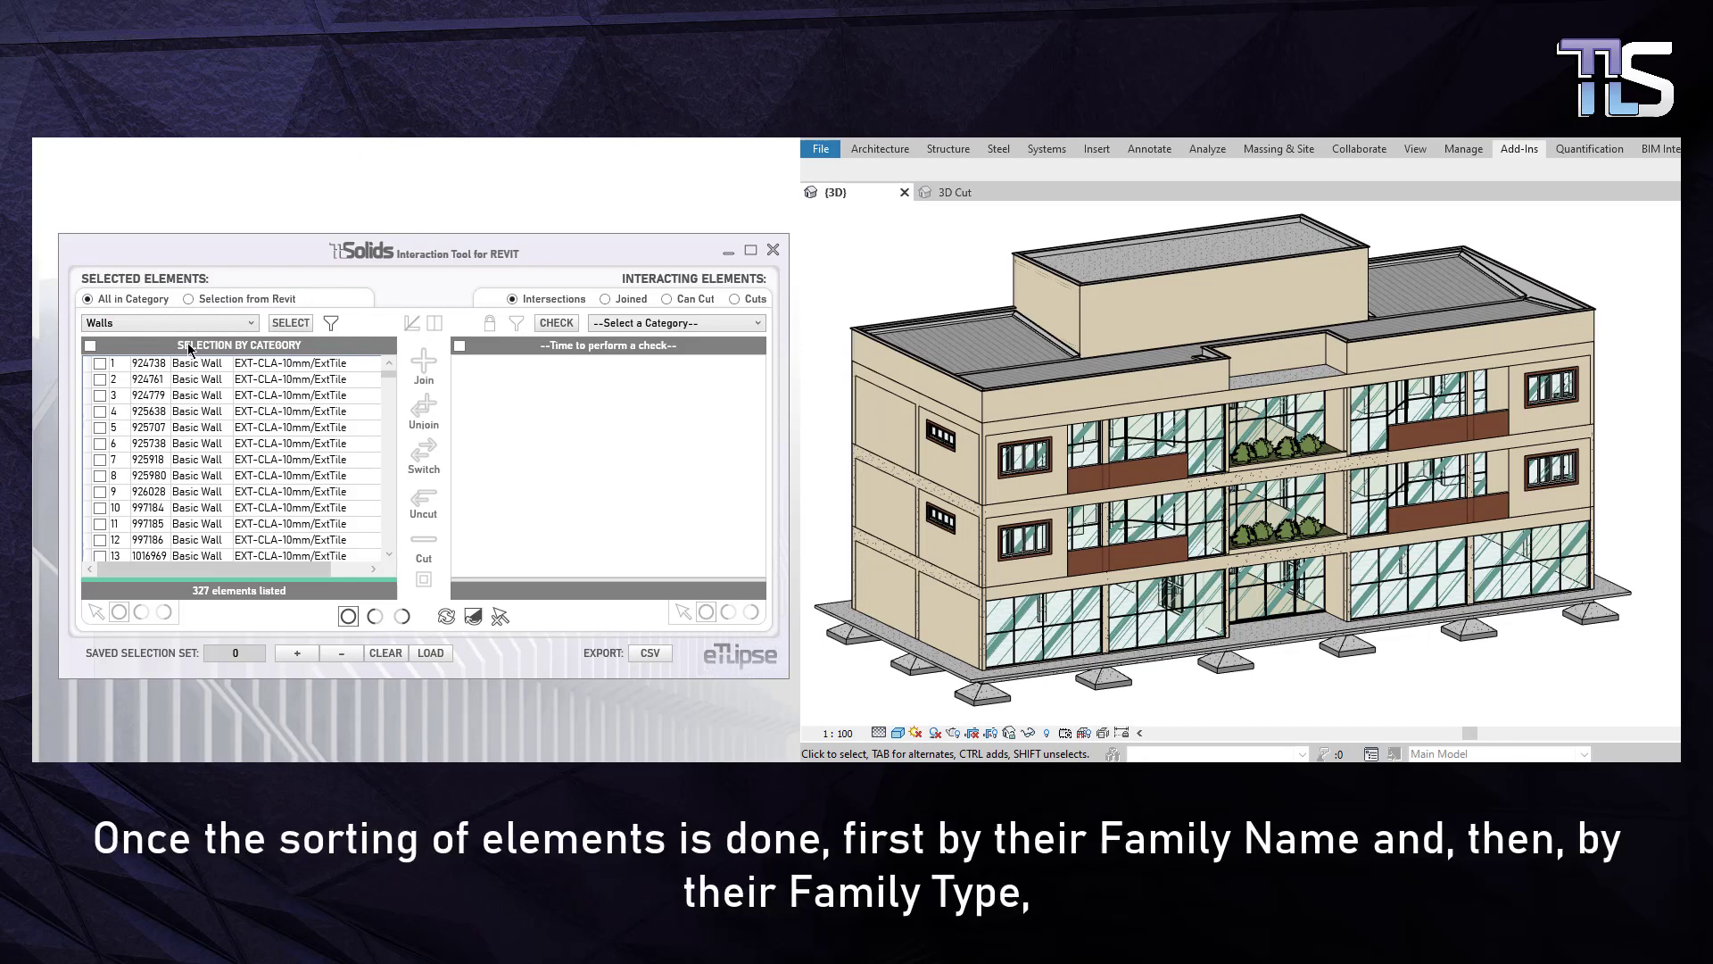
# - Check every listed wall and uncheck rows 118 to 327, whose family types are not external walls
pyautogui.click(91, 345)
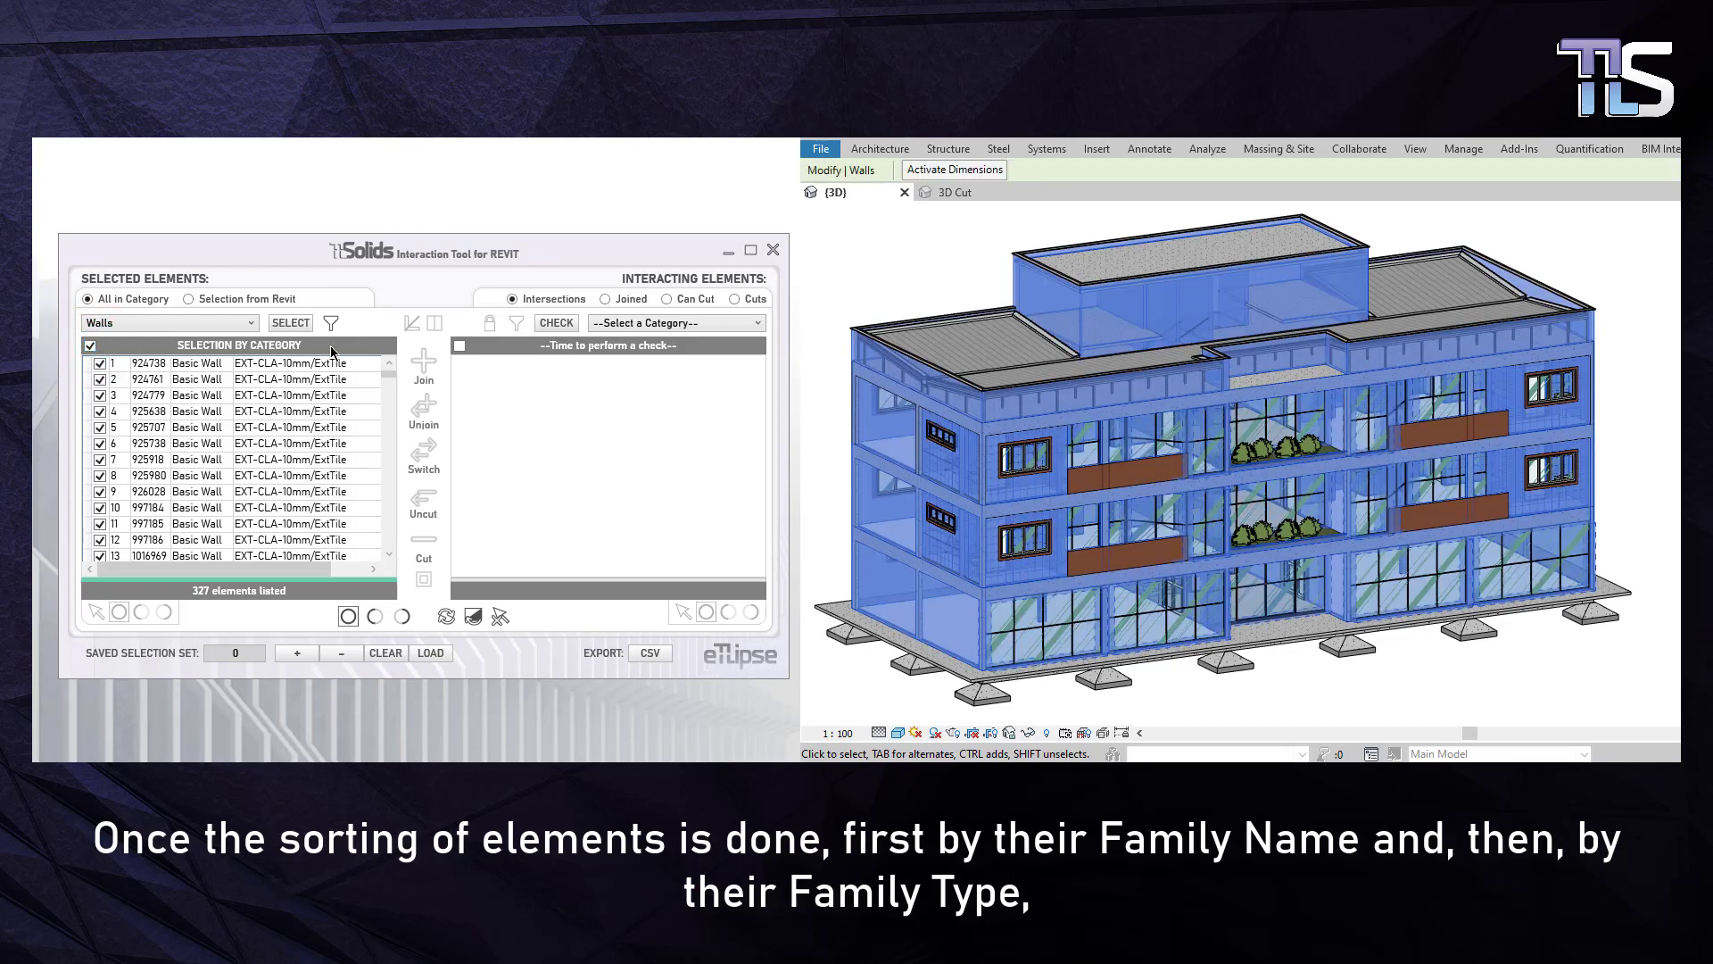
pyautogui.click(389, 373)
pyautogui.moveTo(389, 373); pyautogui.dragTo(385, 431)
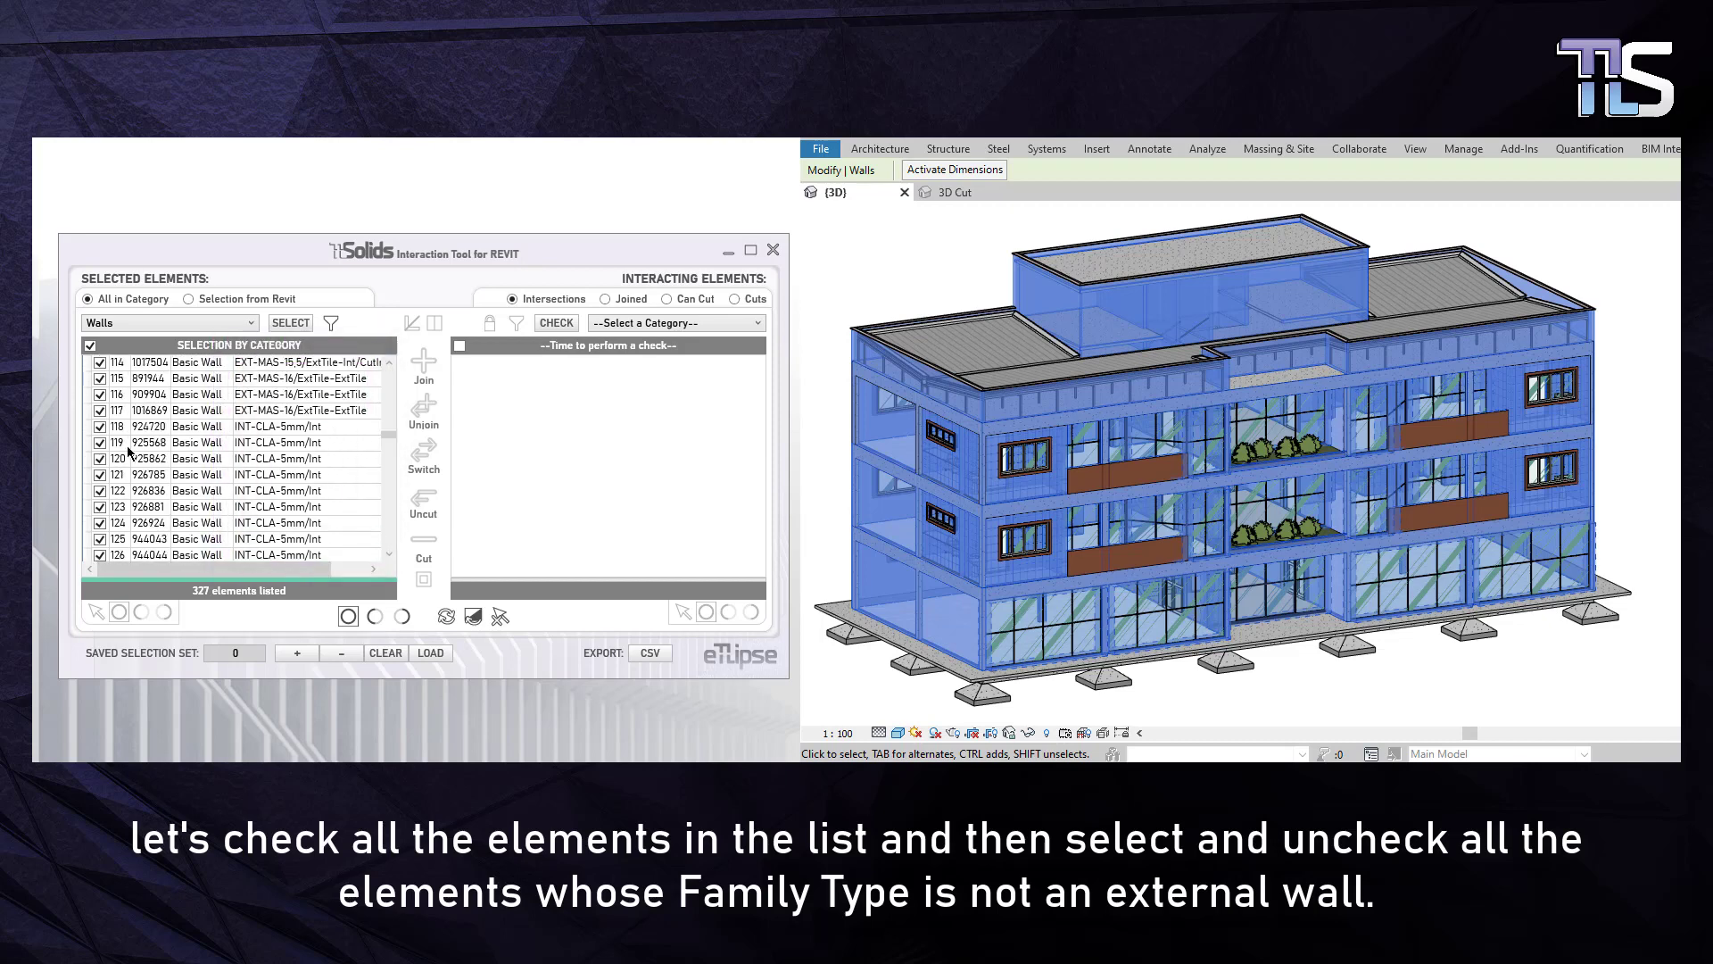
pyautogui.click(91, 429)
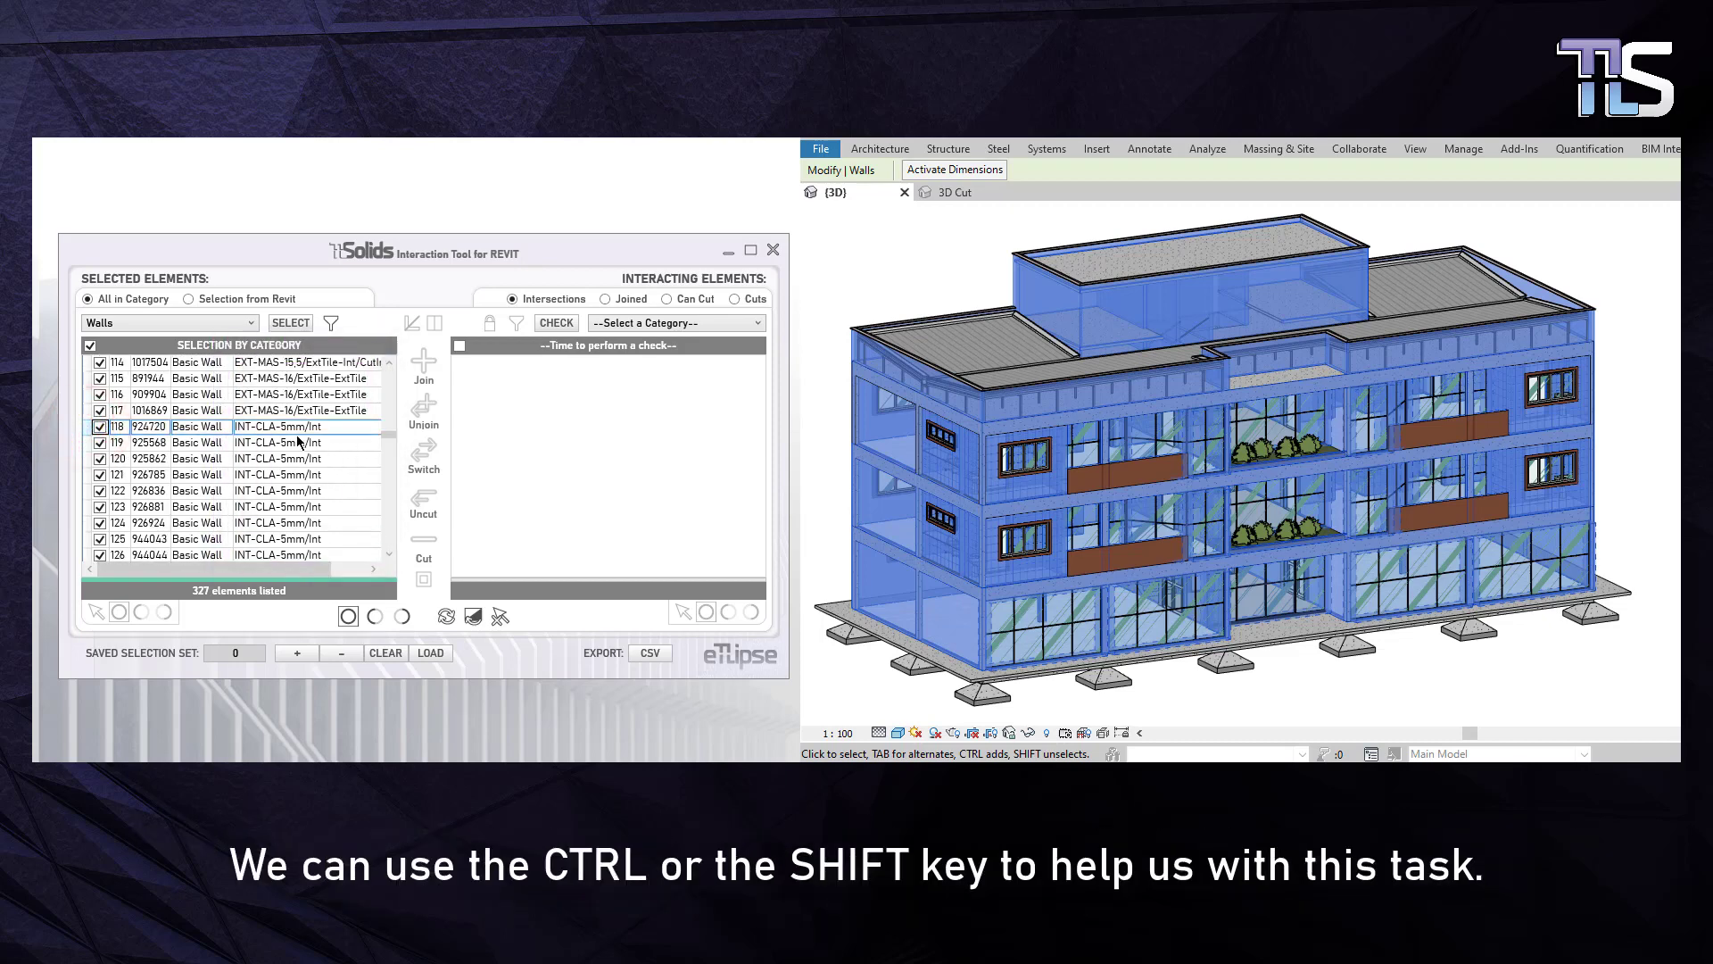
pyautogui.moveTo(383, 432); pyautogui.dragTo(390, 545)
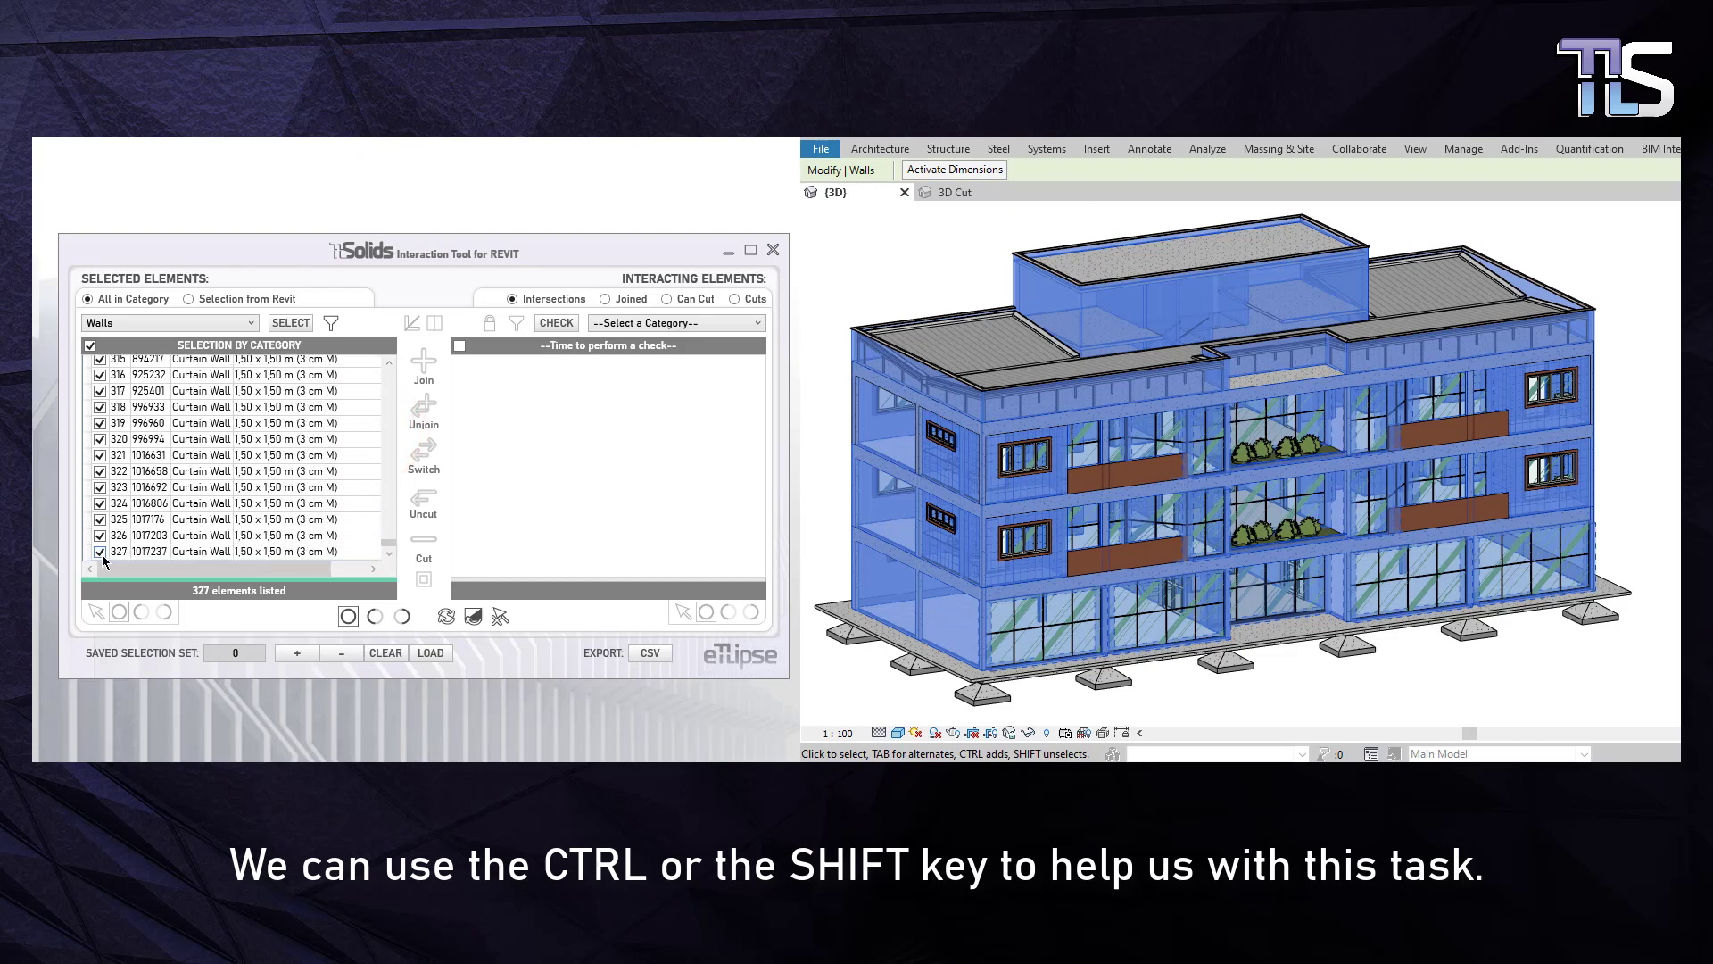
pyautogui.keyDown('shift'); pyautogui.click(84, 553); pyautogui.keyUp('shift')
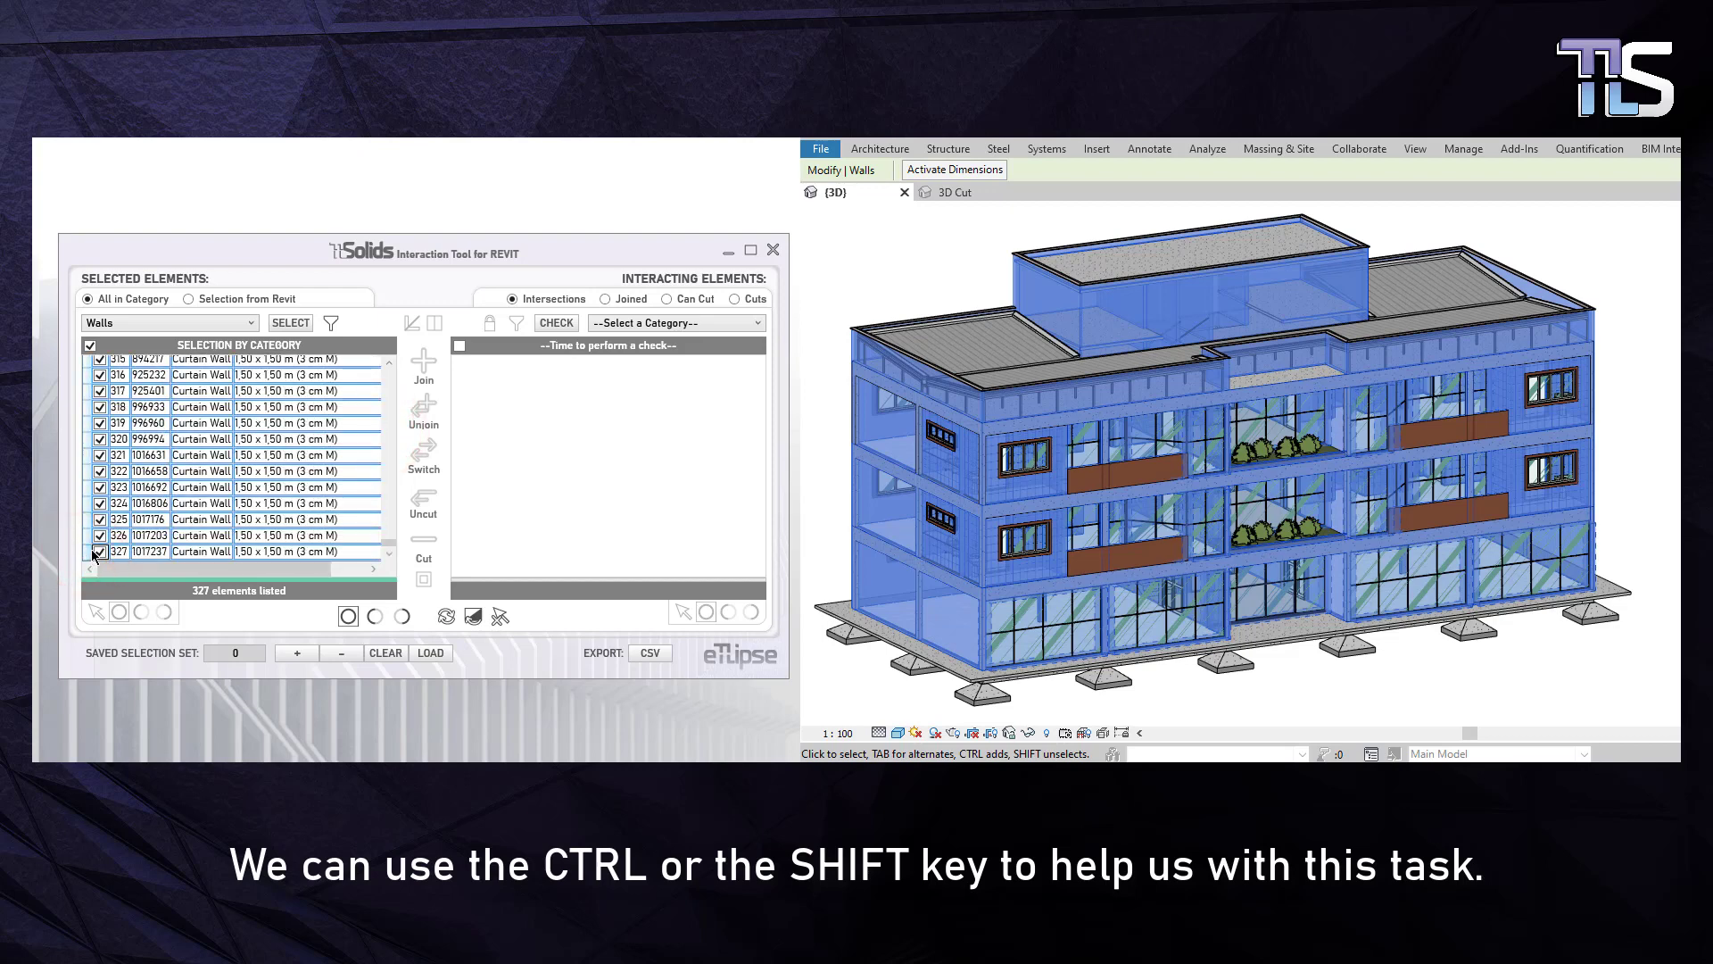
pyautogui.click(101, 551)
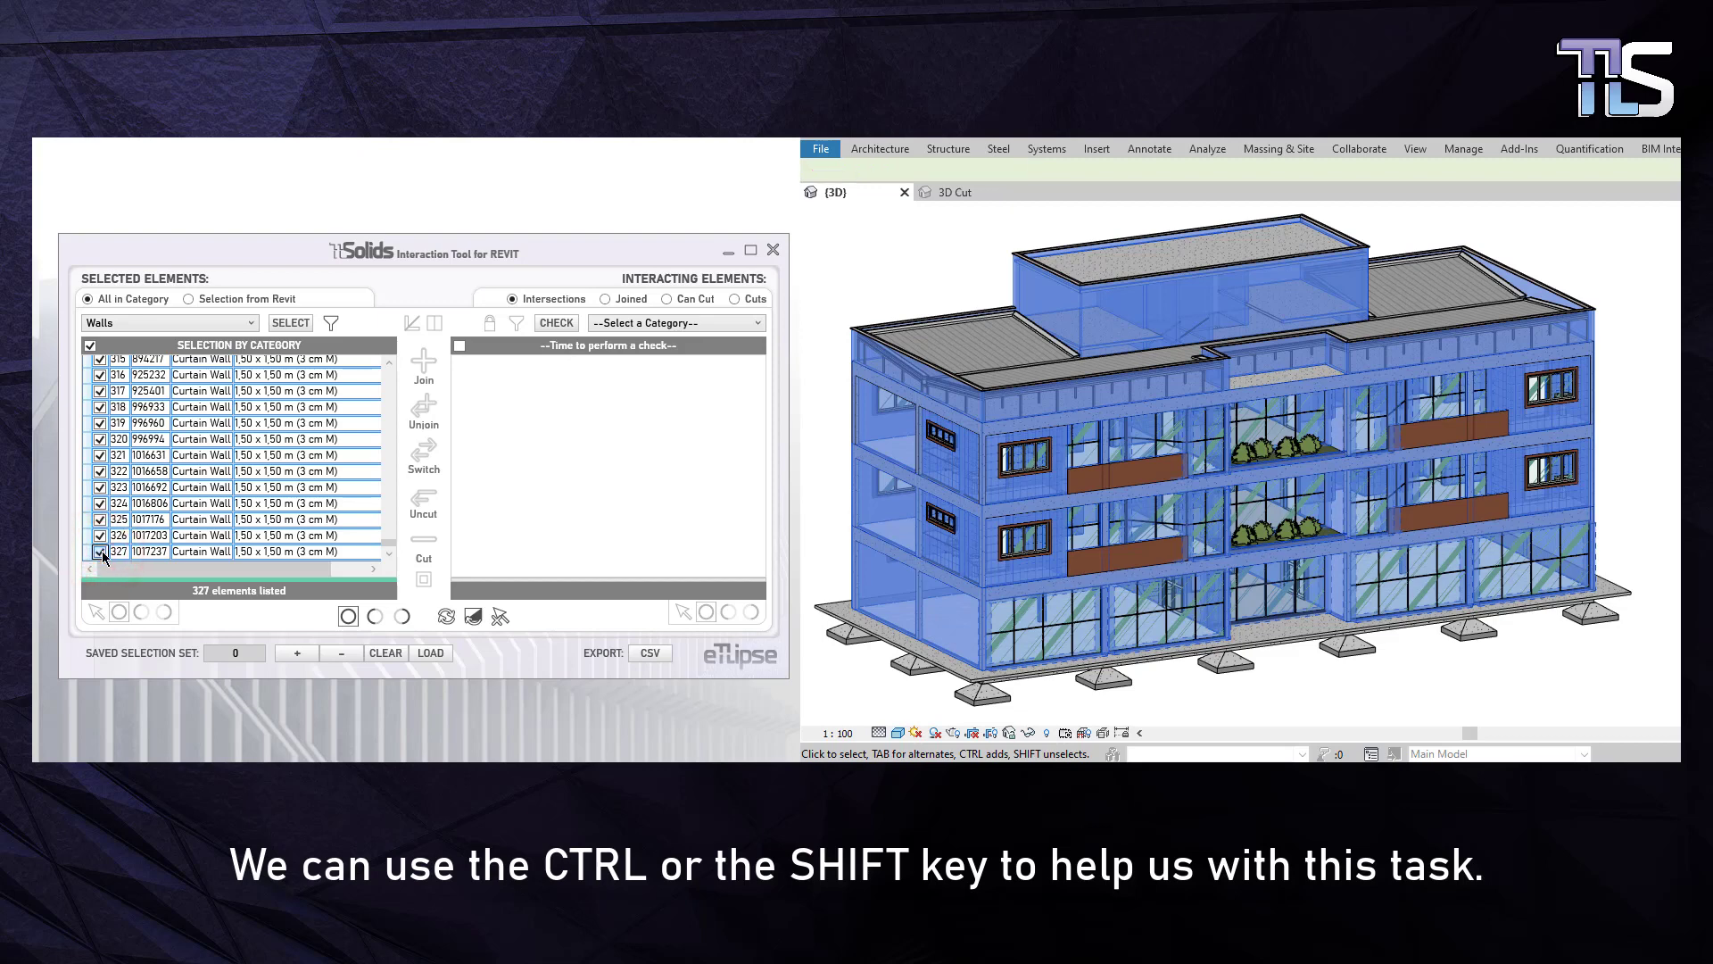
pyautogui.moveTo(389, 546); pyautogui.dragTo(363, 372)
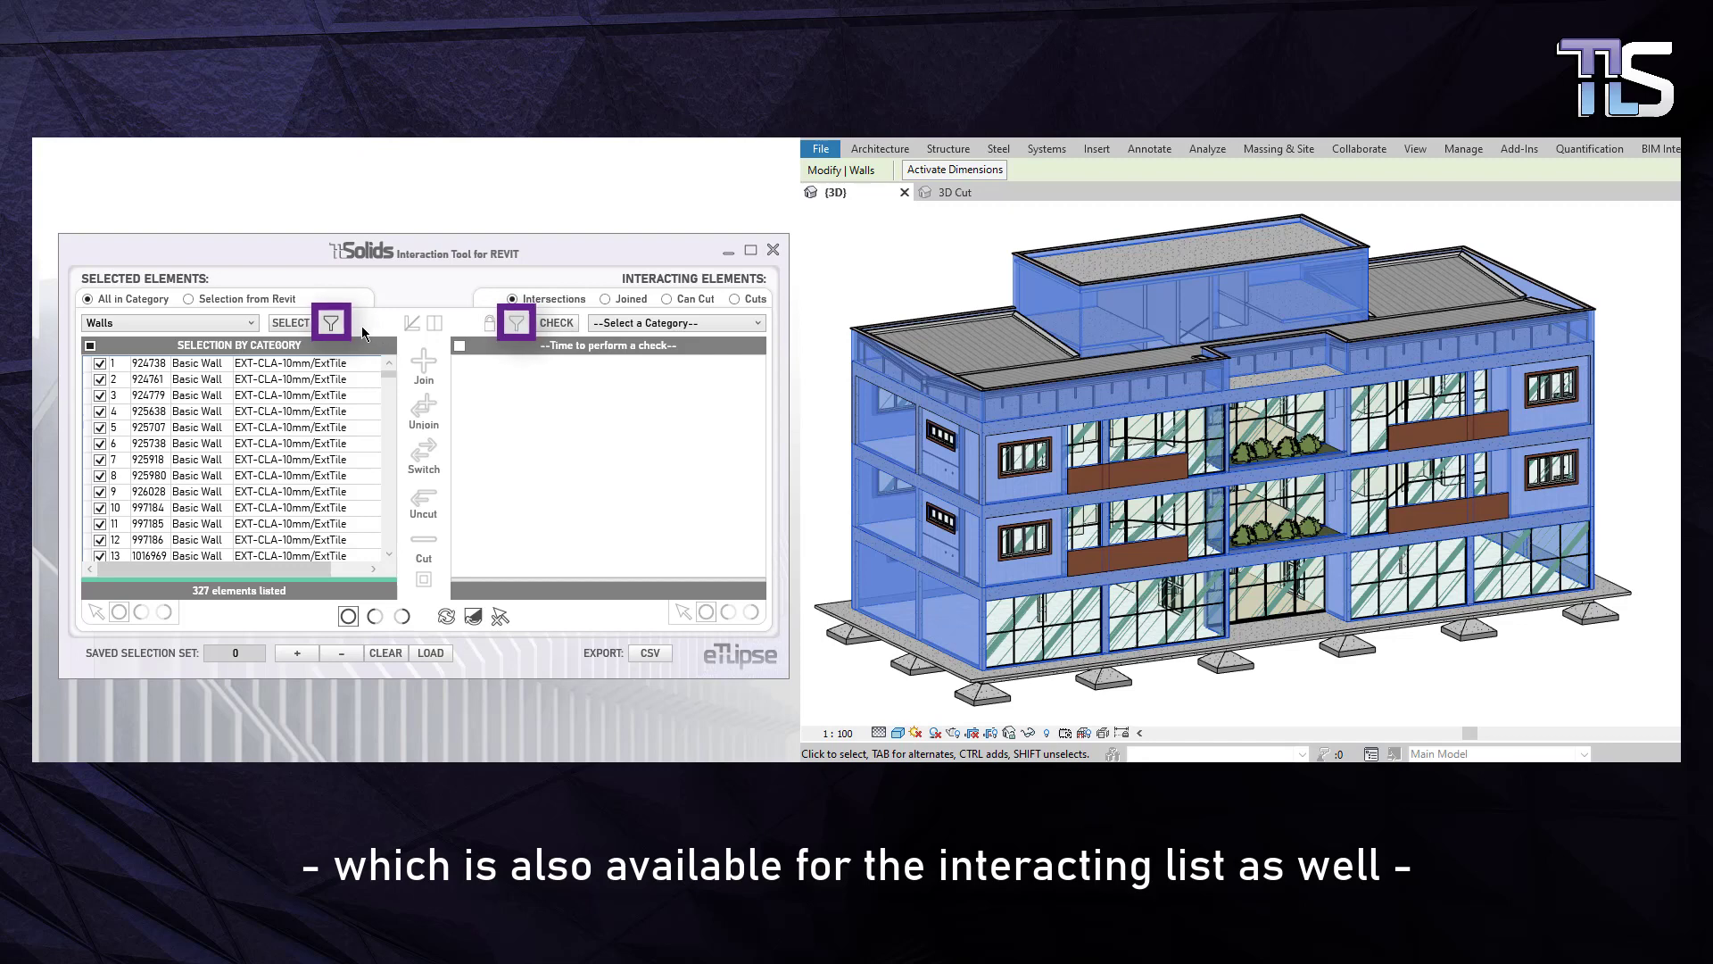
# - Filter the list down to the checked external walls and add all of them to the Saved Selection Set
pyautogui.click(332, 325)
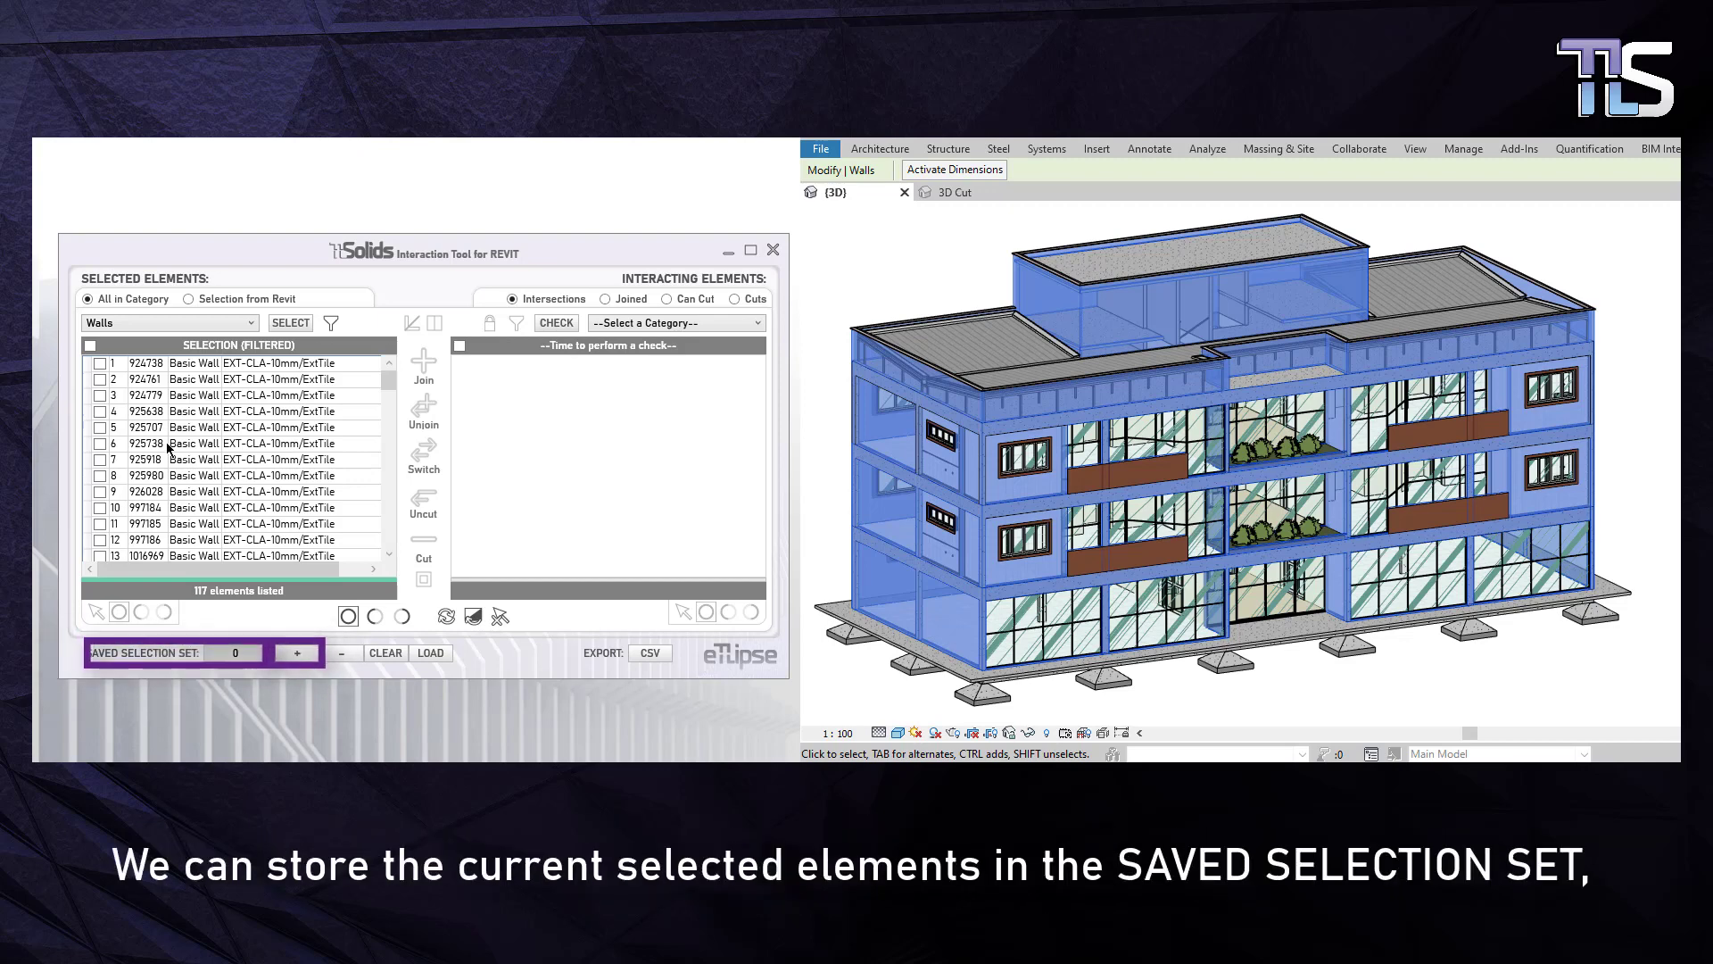
pyautogui.click(92, 346)
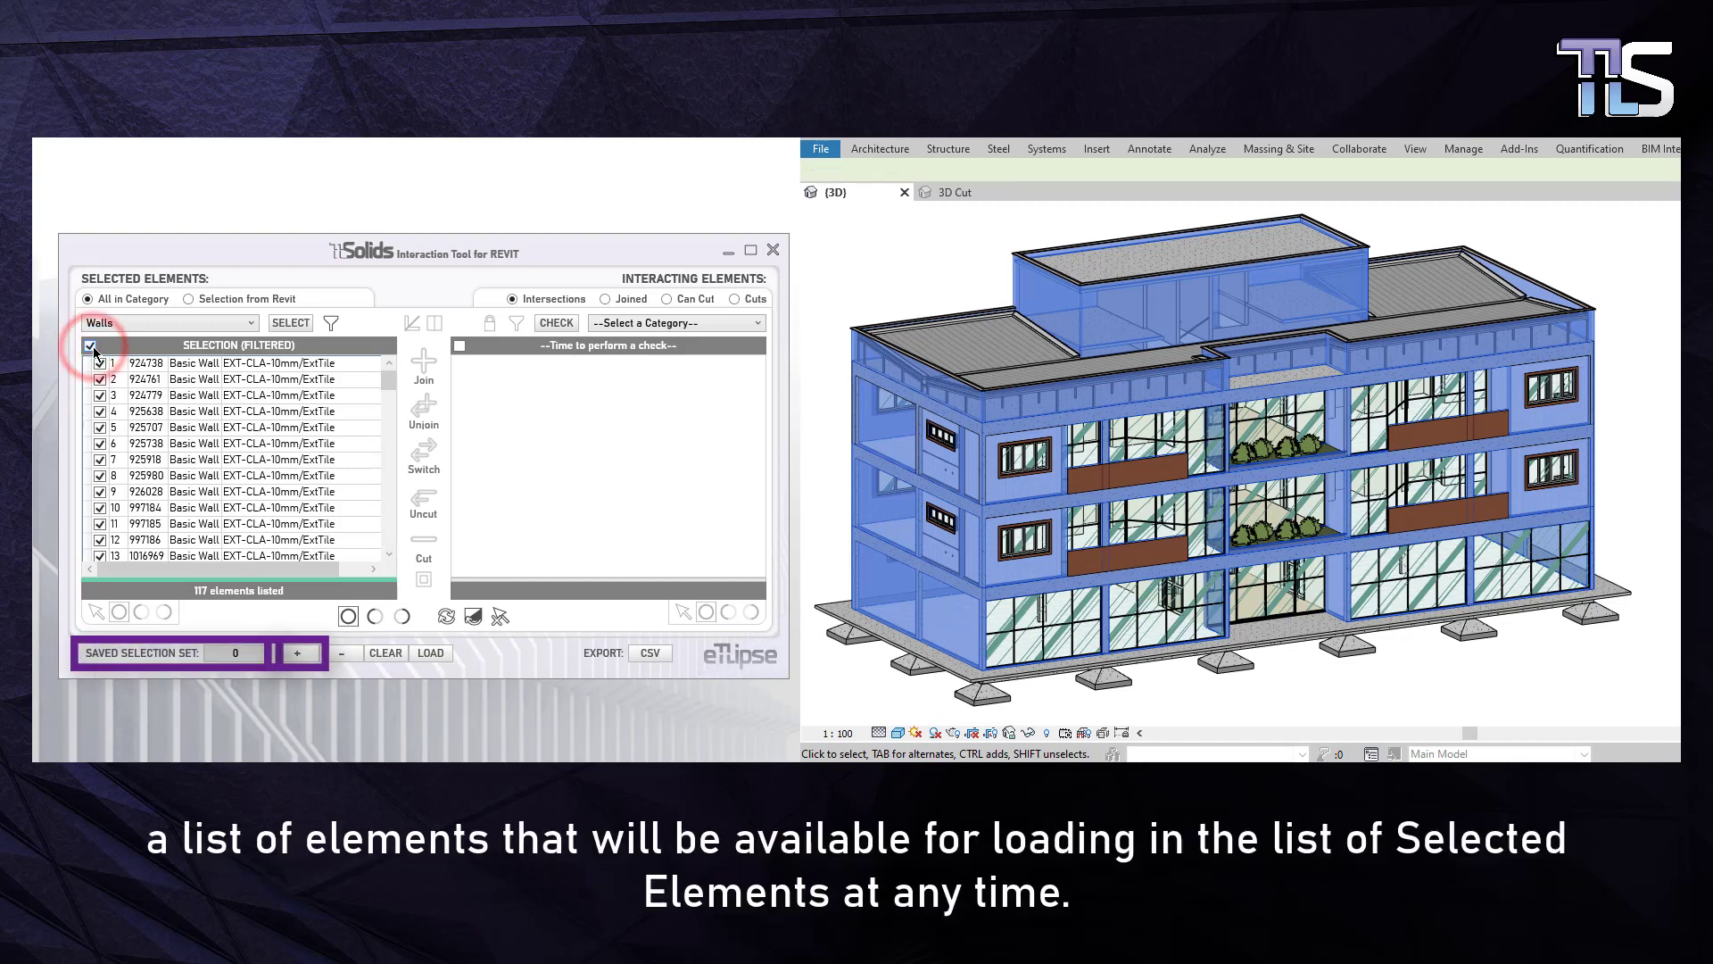
pyautogui.click(305, 659)
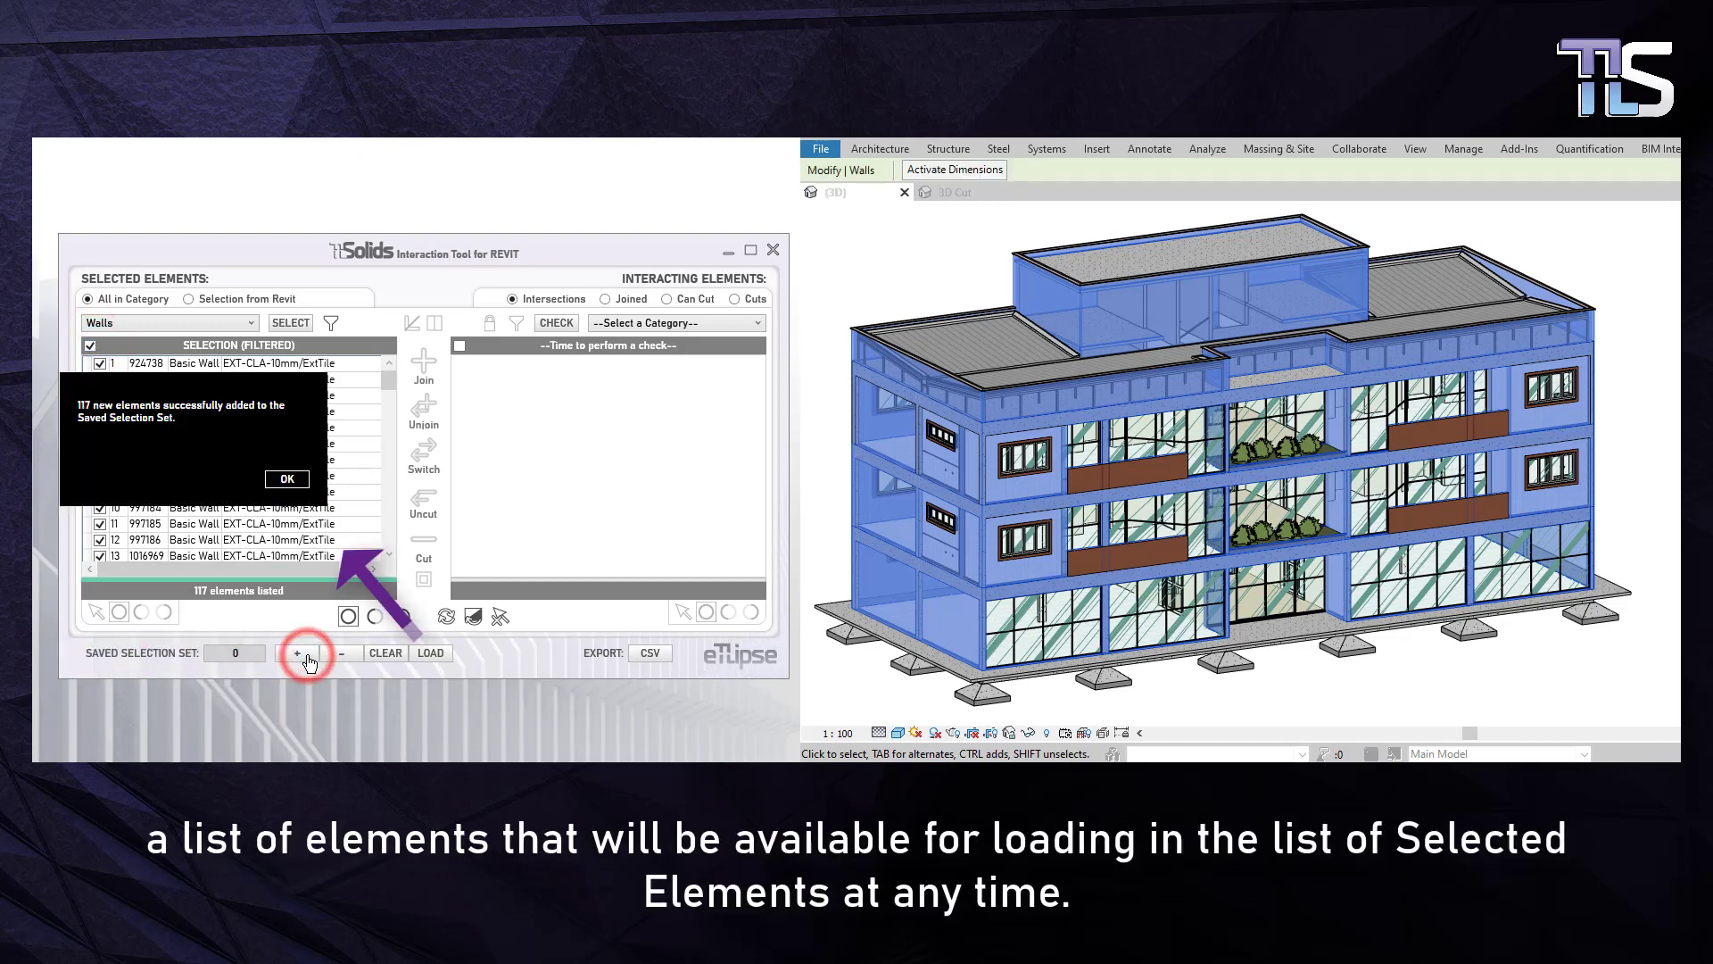
pyautogui.click(279, 479)
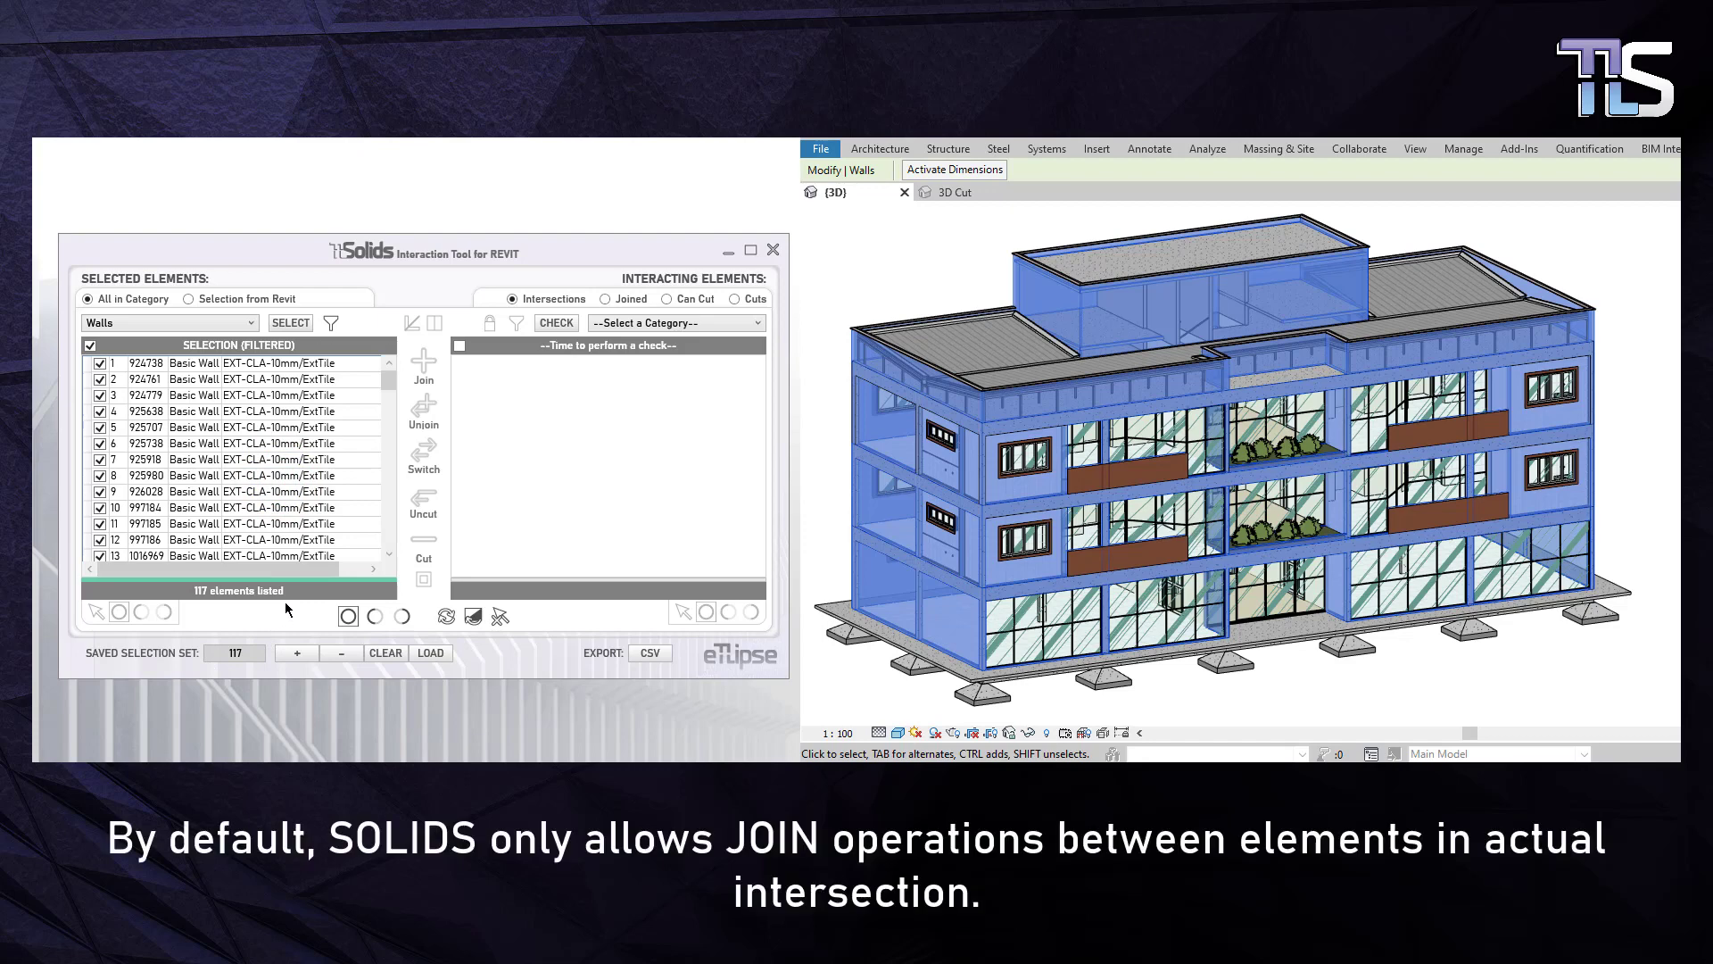
# - Check the external walls for intersections with the Walls category with the Adjacent Elements modifier enabled
pyautogui.click(632, 326)
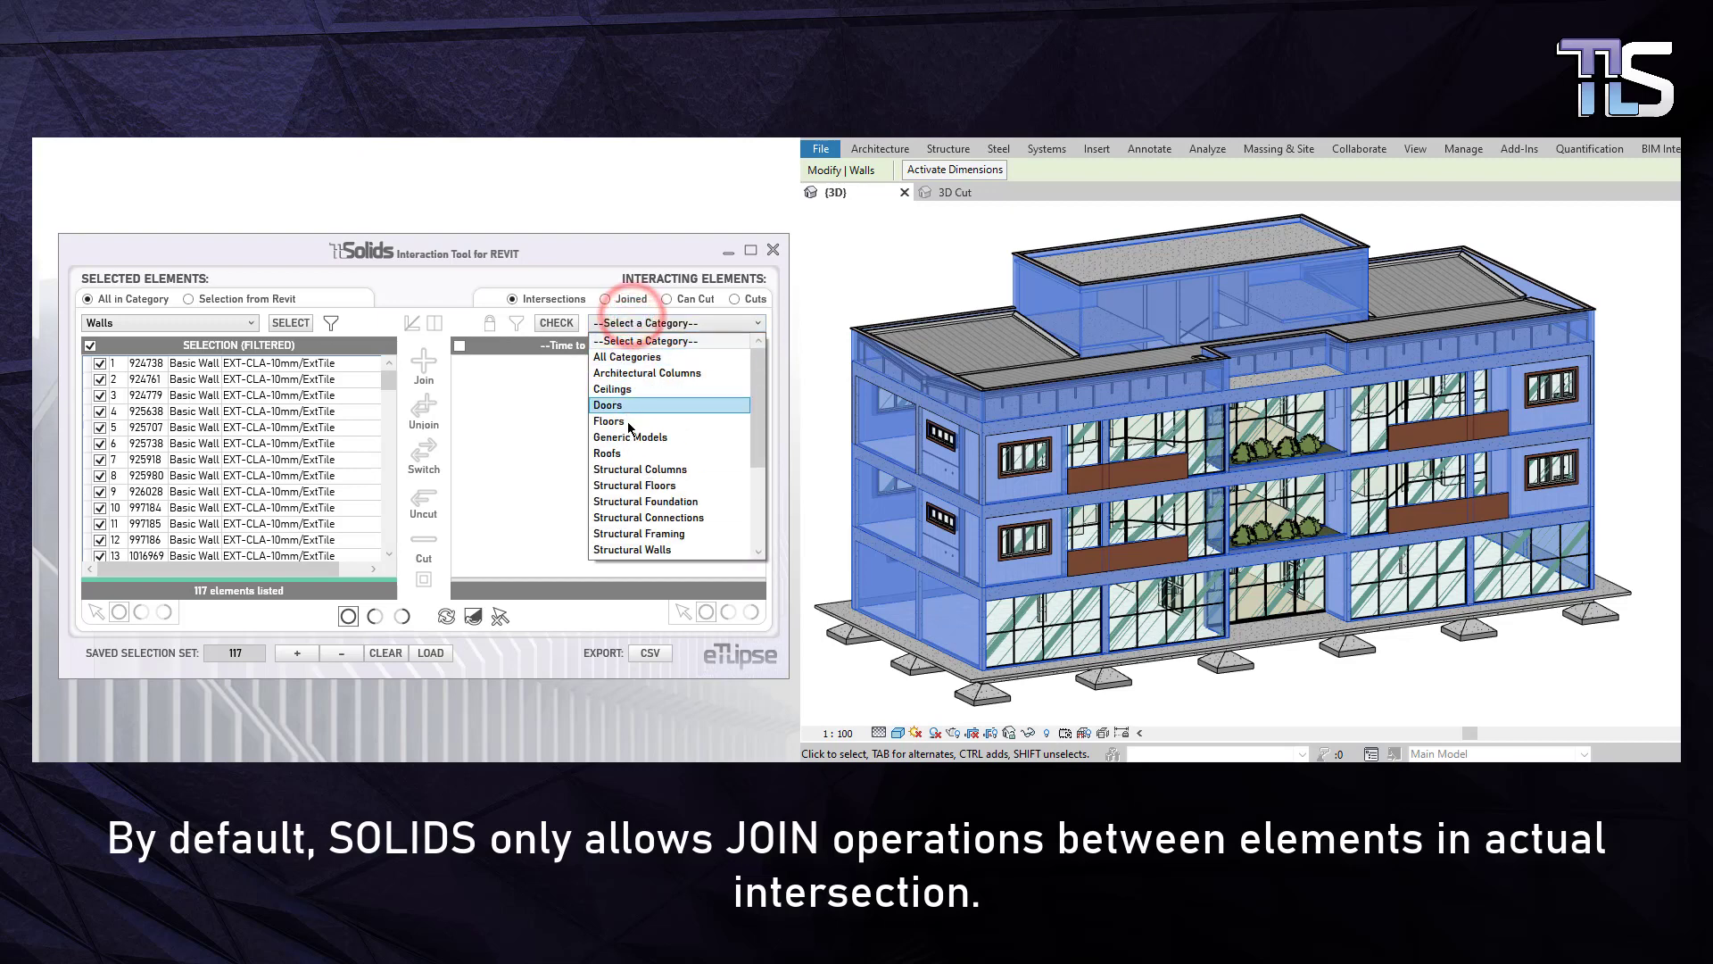
pyautogui.scroll(-2, 638, 513)
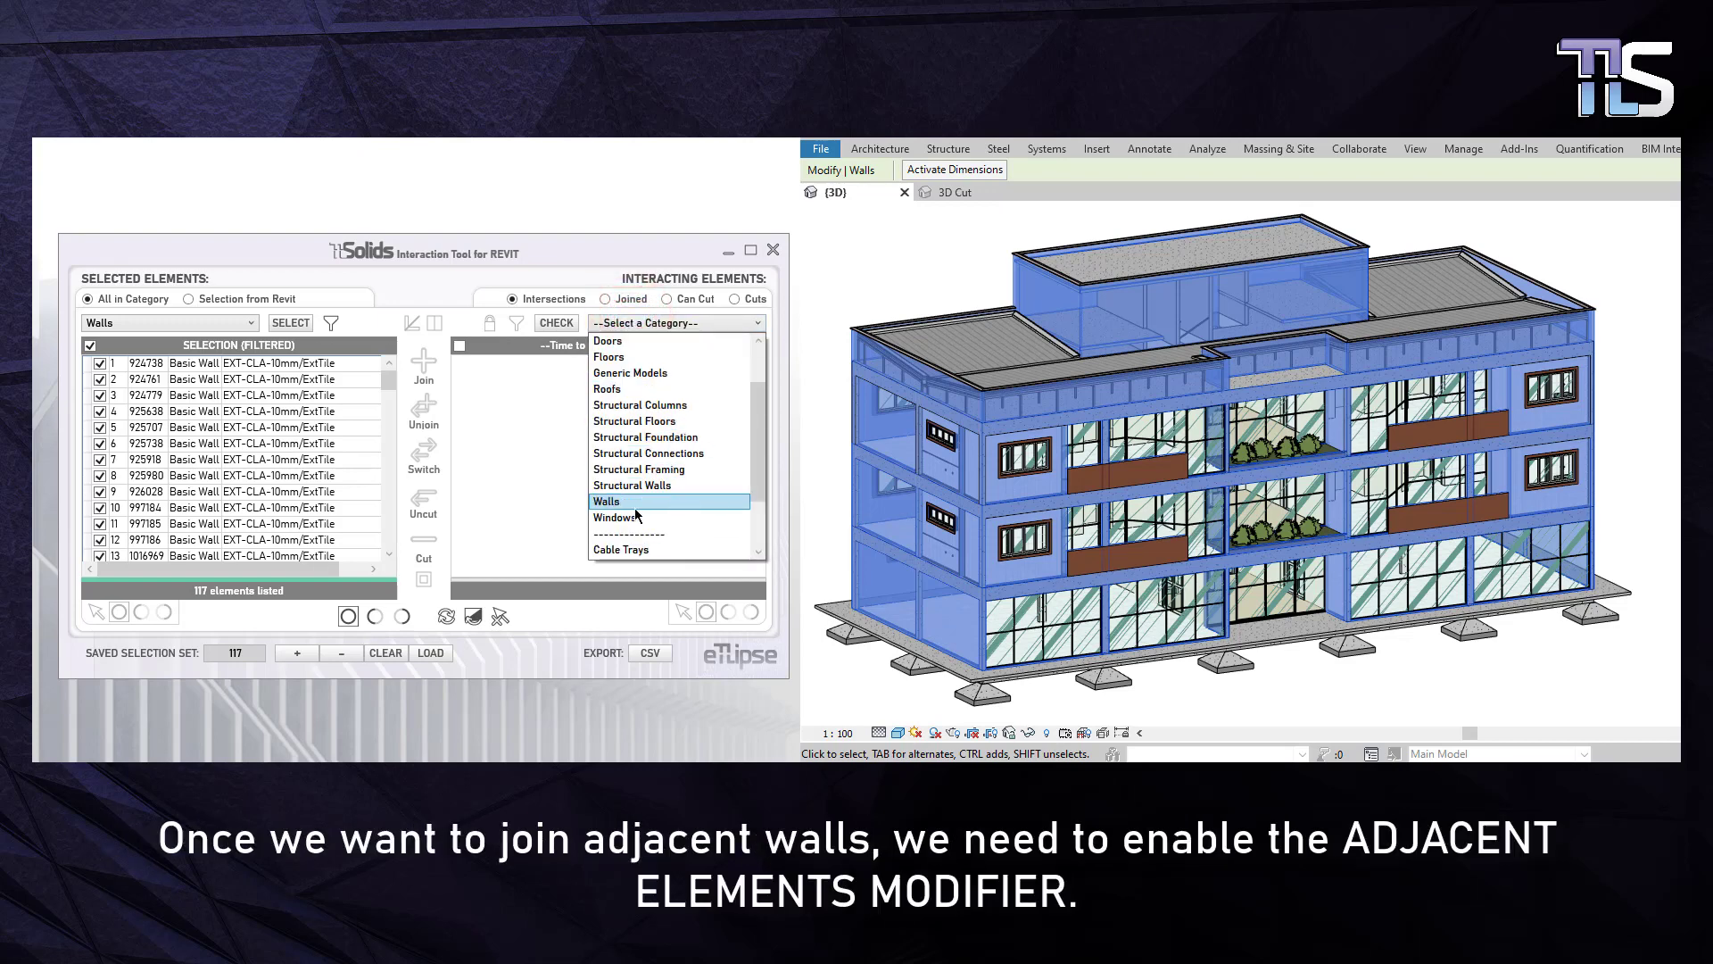
pyautogui.click(630, 505)
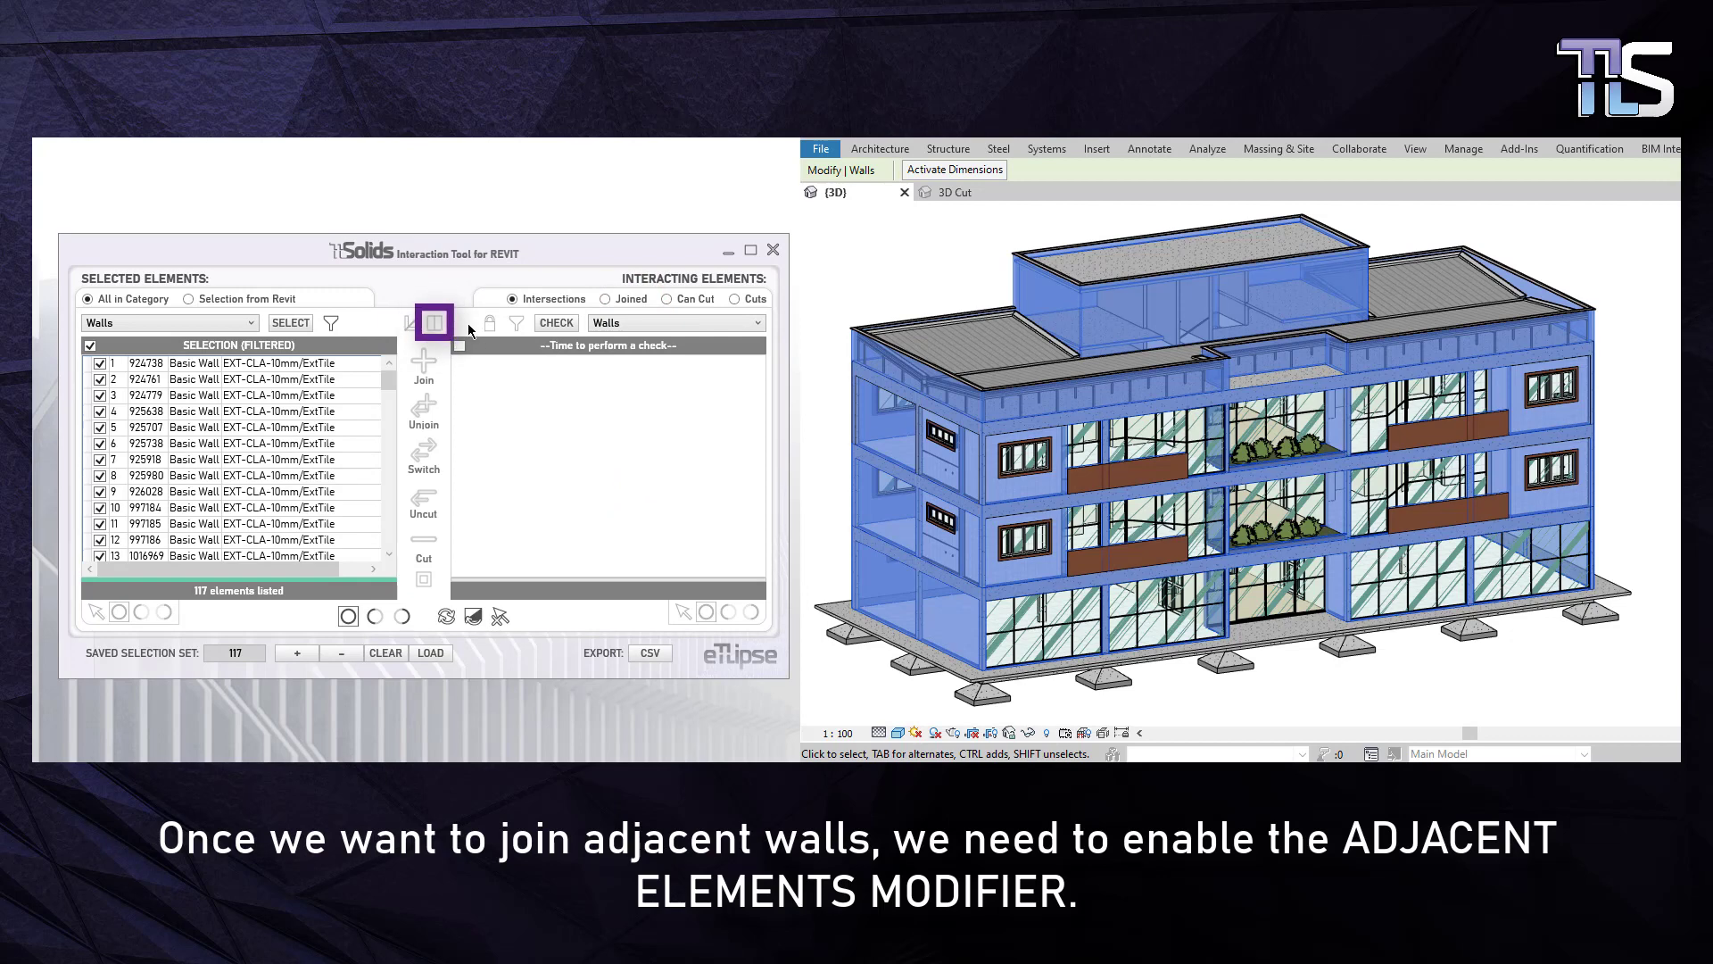
pyautogui.click(436, 325)
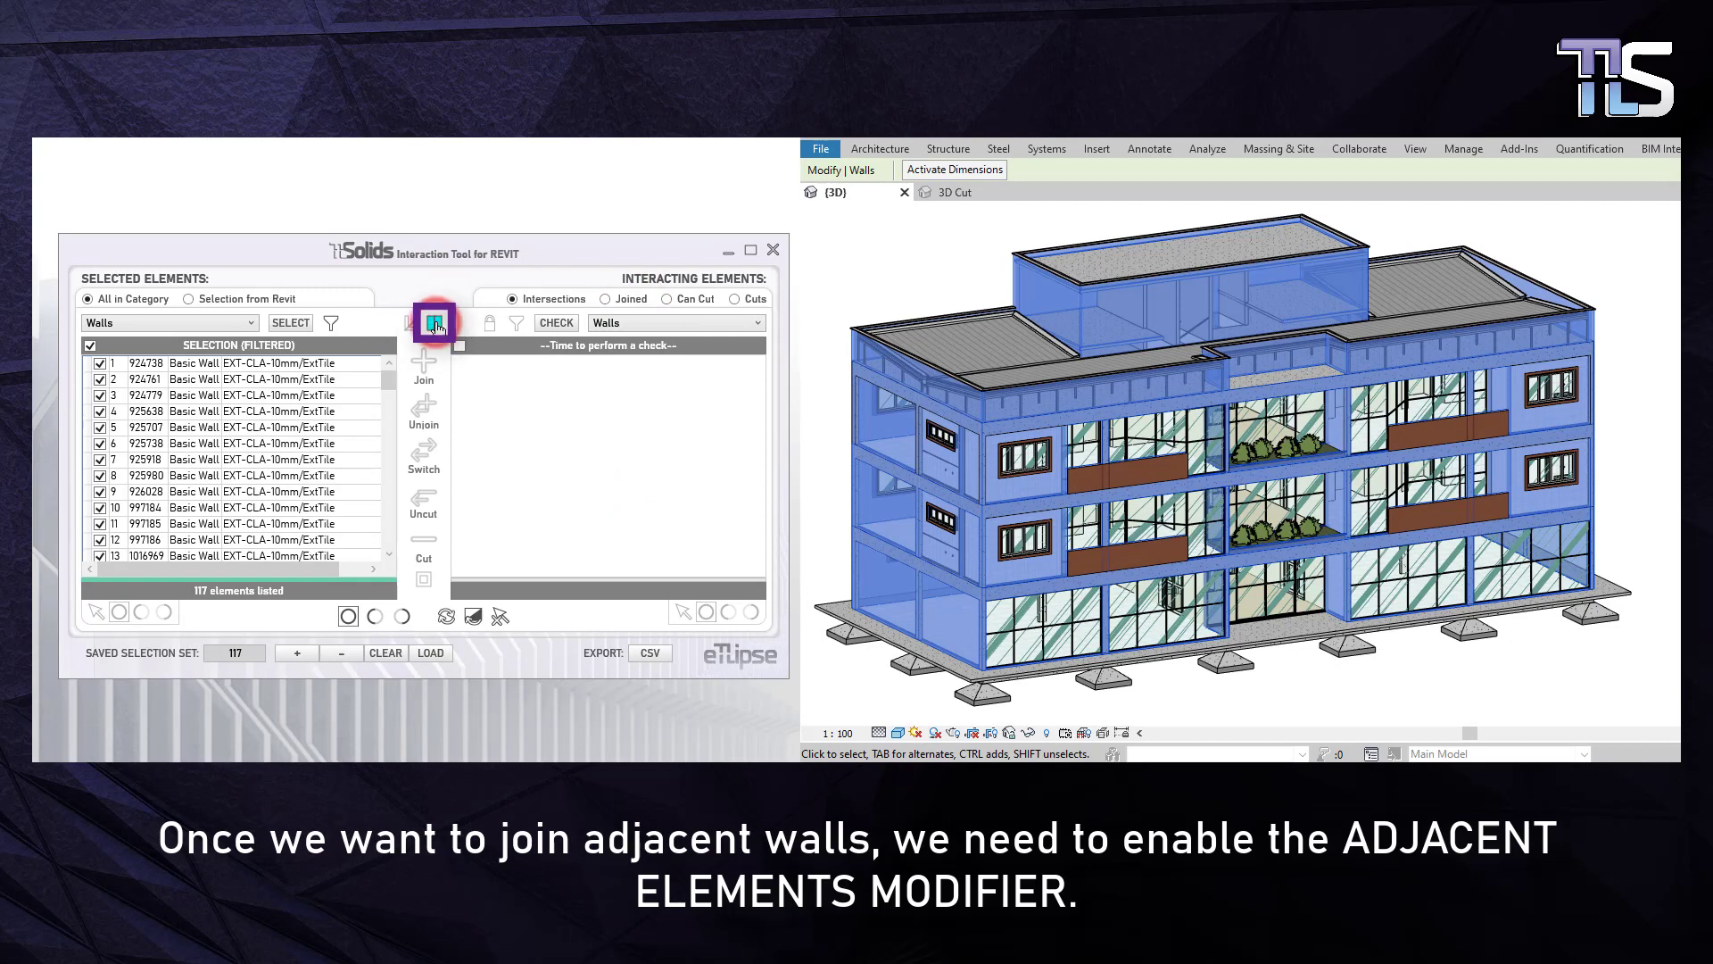
pyautogui.click(555, 323)
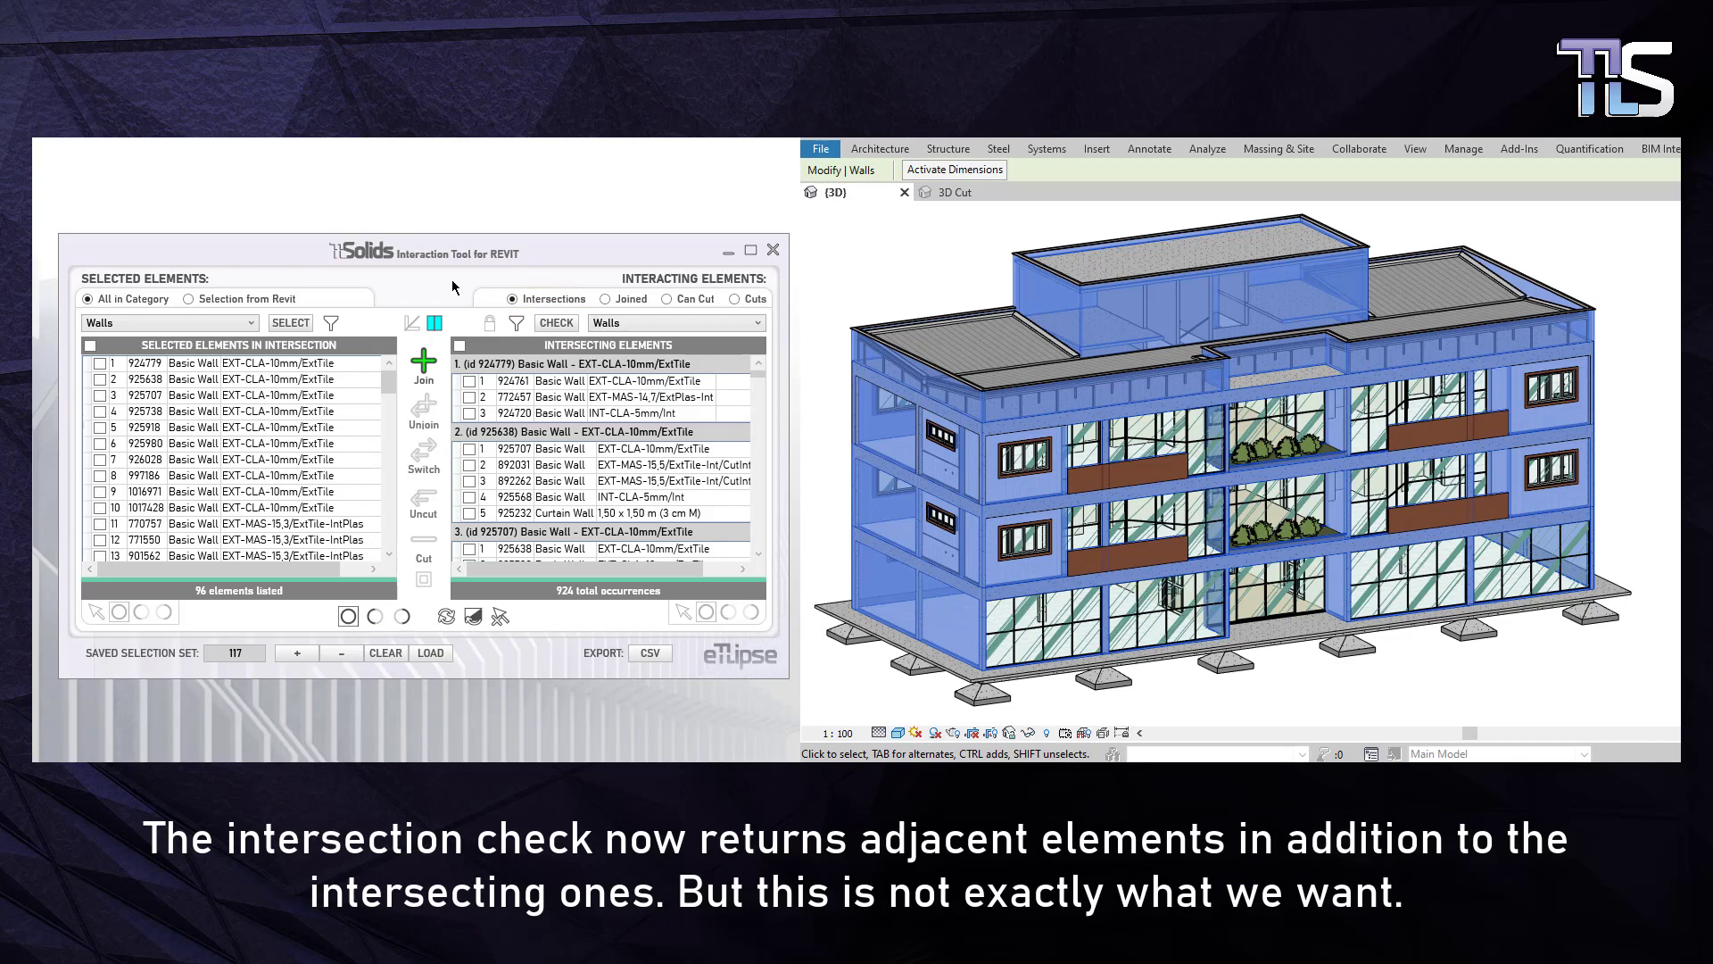
# - Enable Saved Selection Locking and rerun the intersection check to limit its results to the saved external walls
pyautogui.scroll(-20, 585, 444)
pyautogui.scroll(-10, 623, 467)
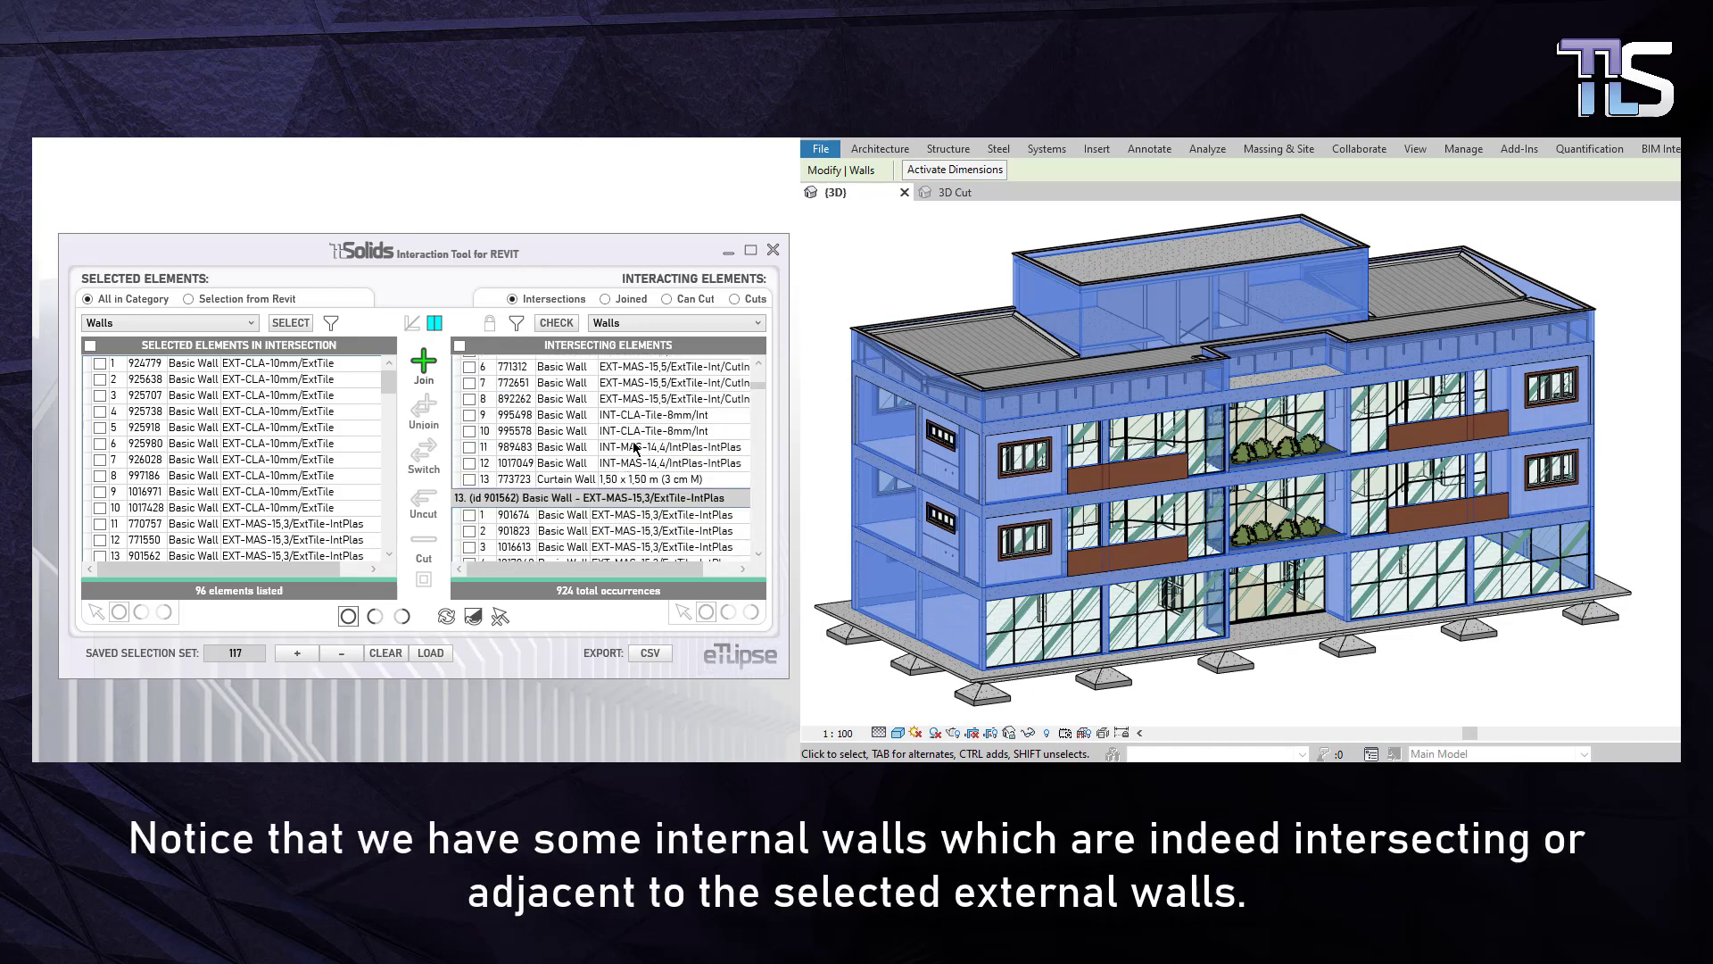
pyautogui.scroll(-15, 623, 457)
pyautogui.scroll(-15, 605, 457)
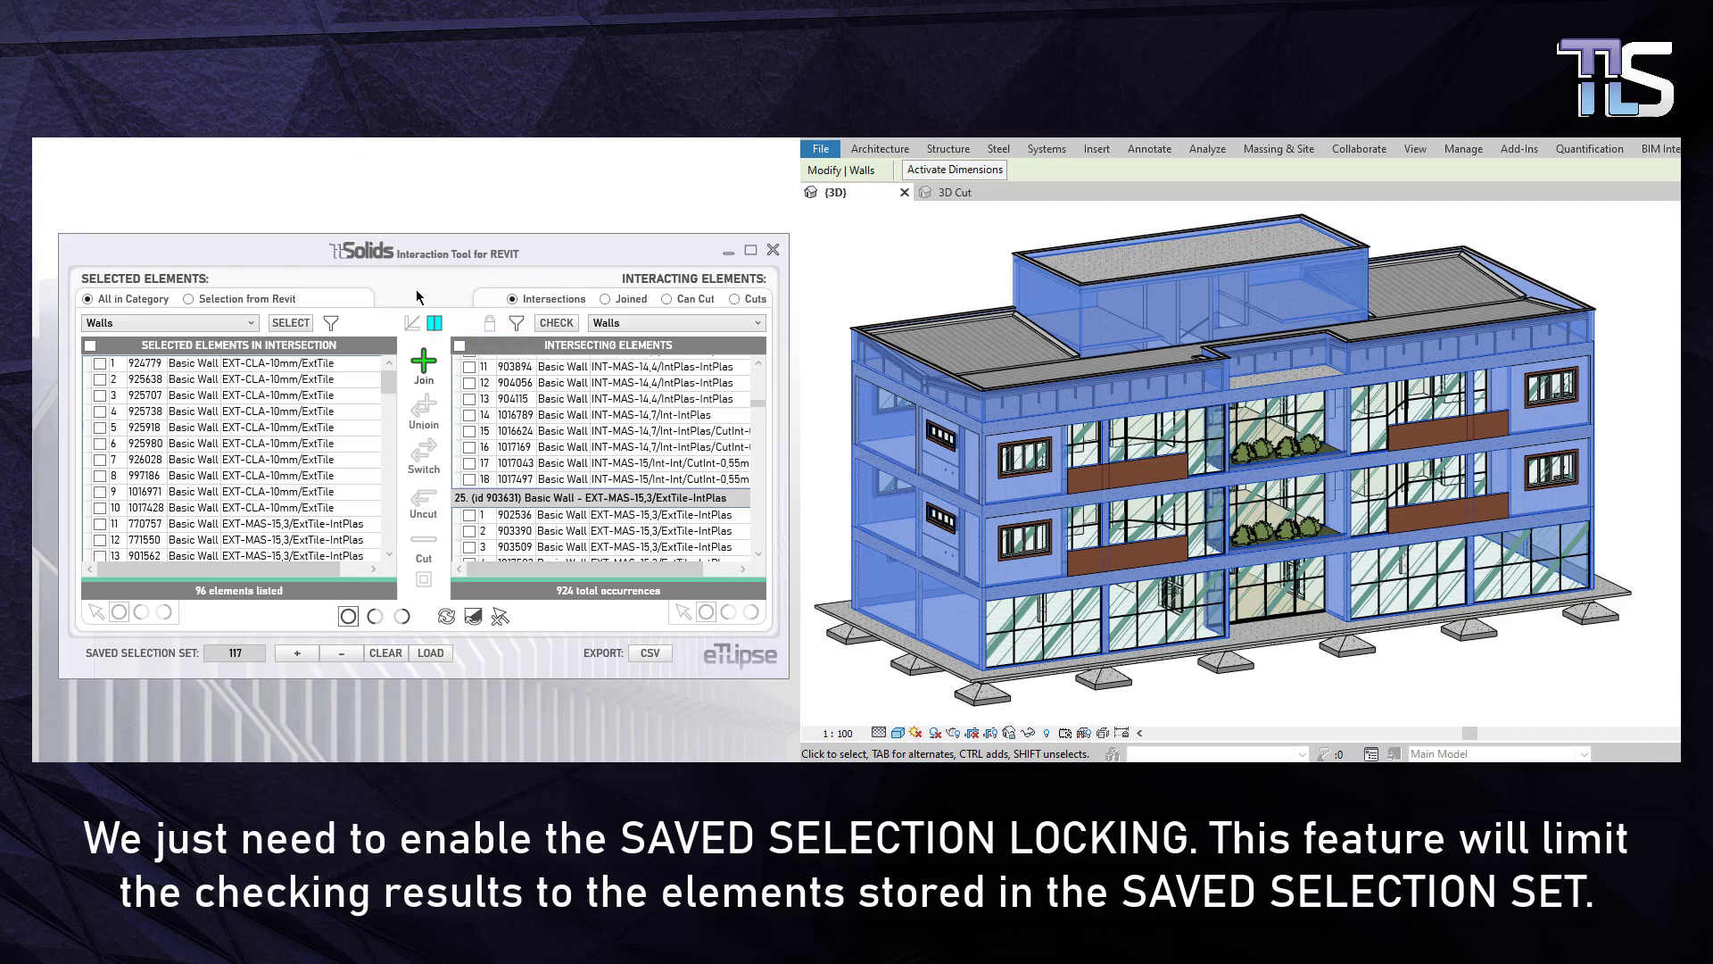
pyautogui.click(492, 328)
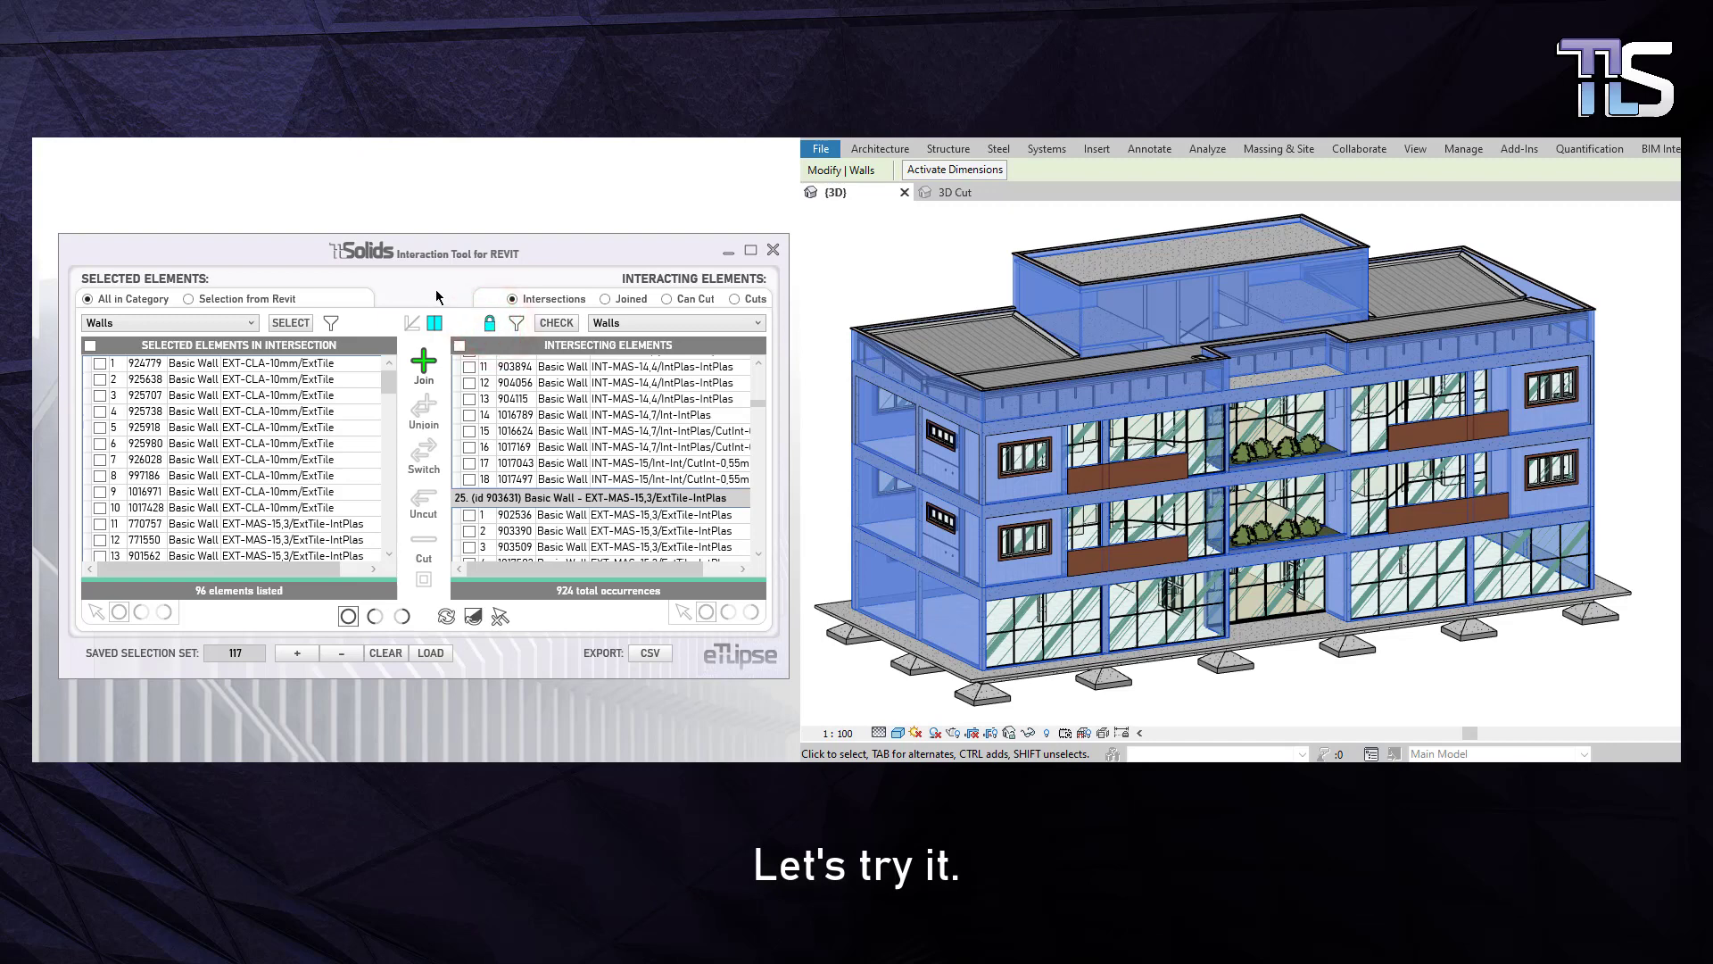
pyautogui.click(561, 325)
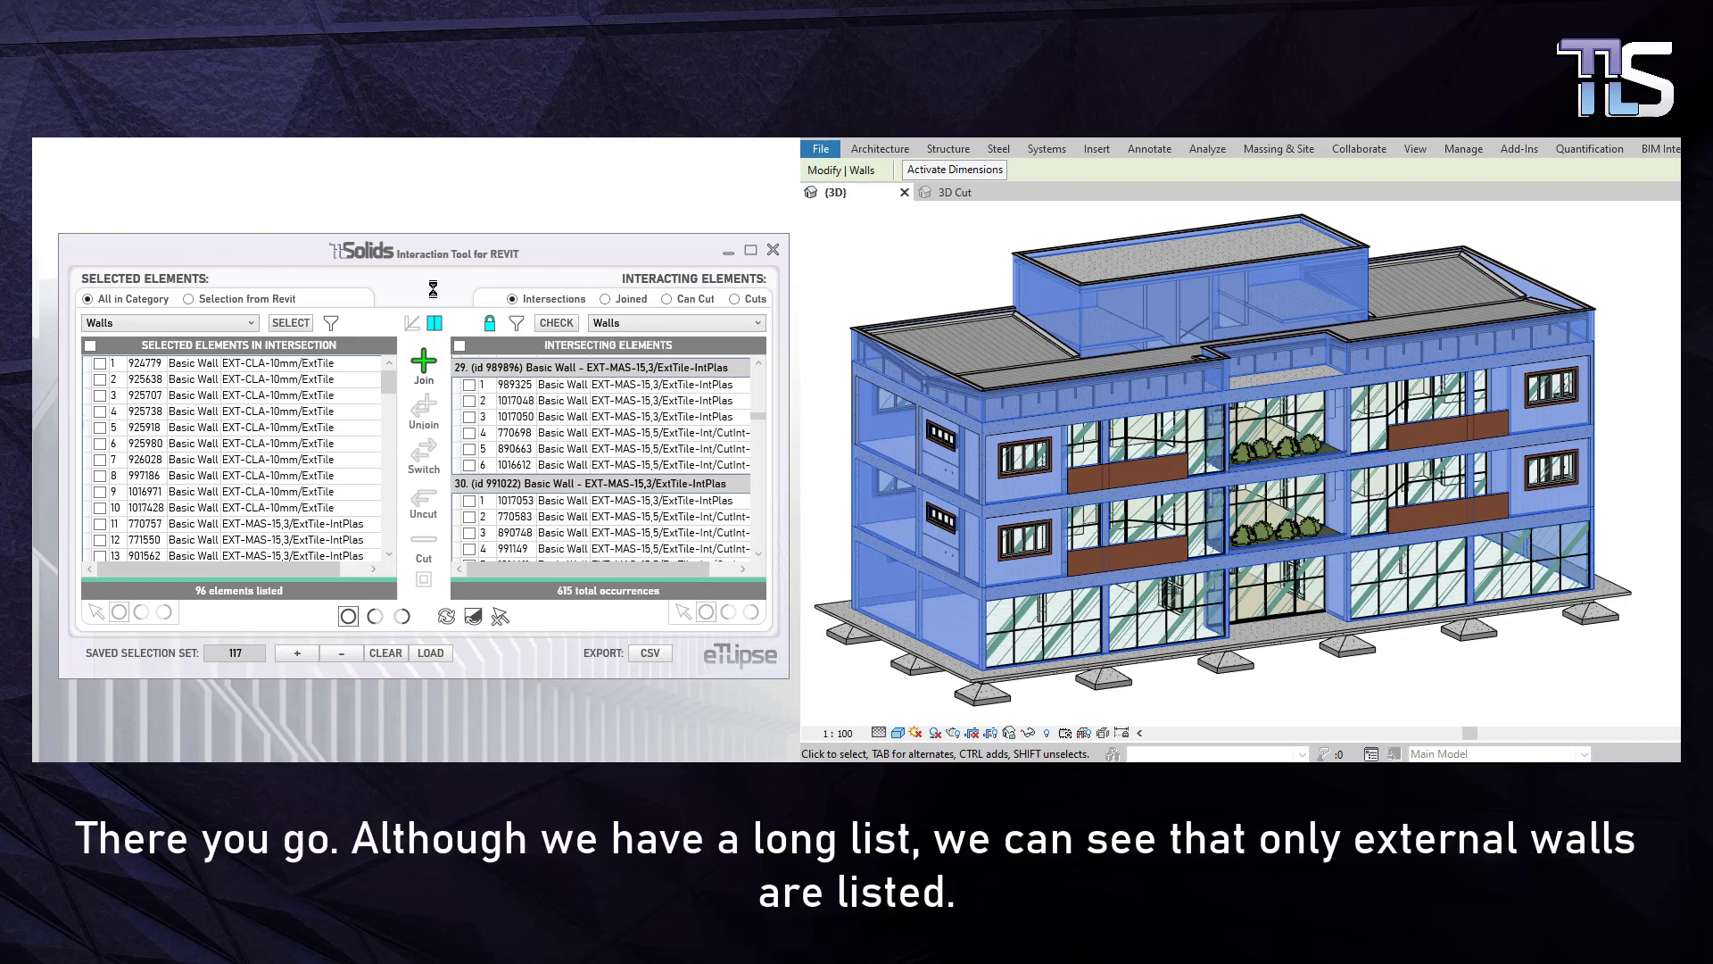
# - Join all the listed intersecting and adjacent external walls and inspect the facades in the 3D view
pyautogui.moveTo(760, 416); pyautogui.dragTo(764, 553)
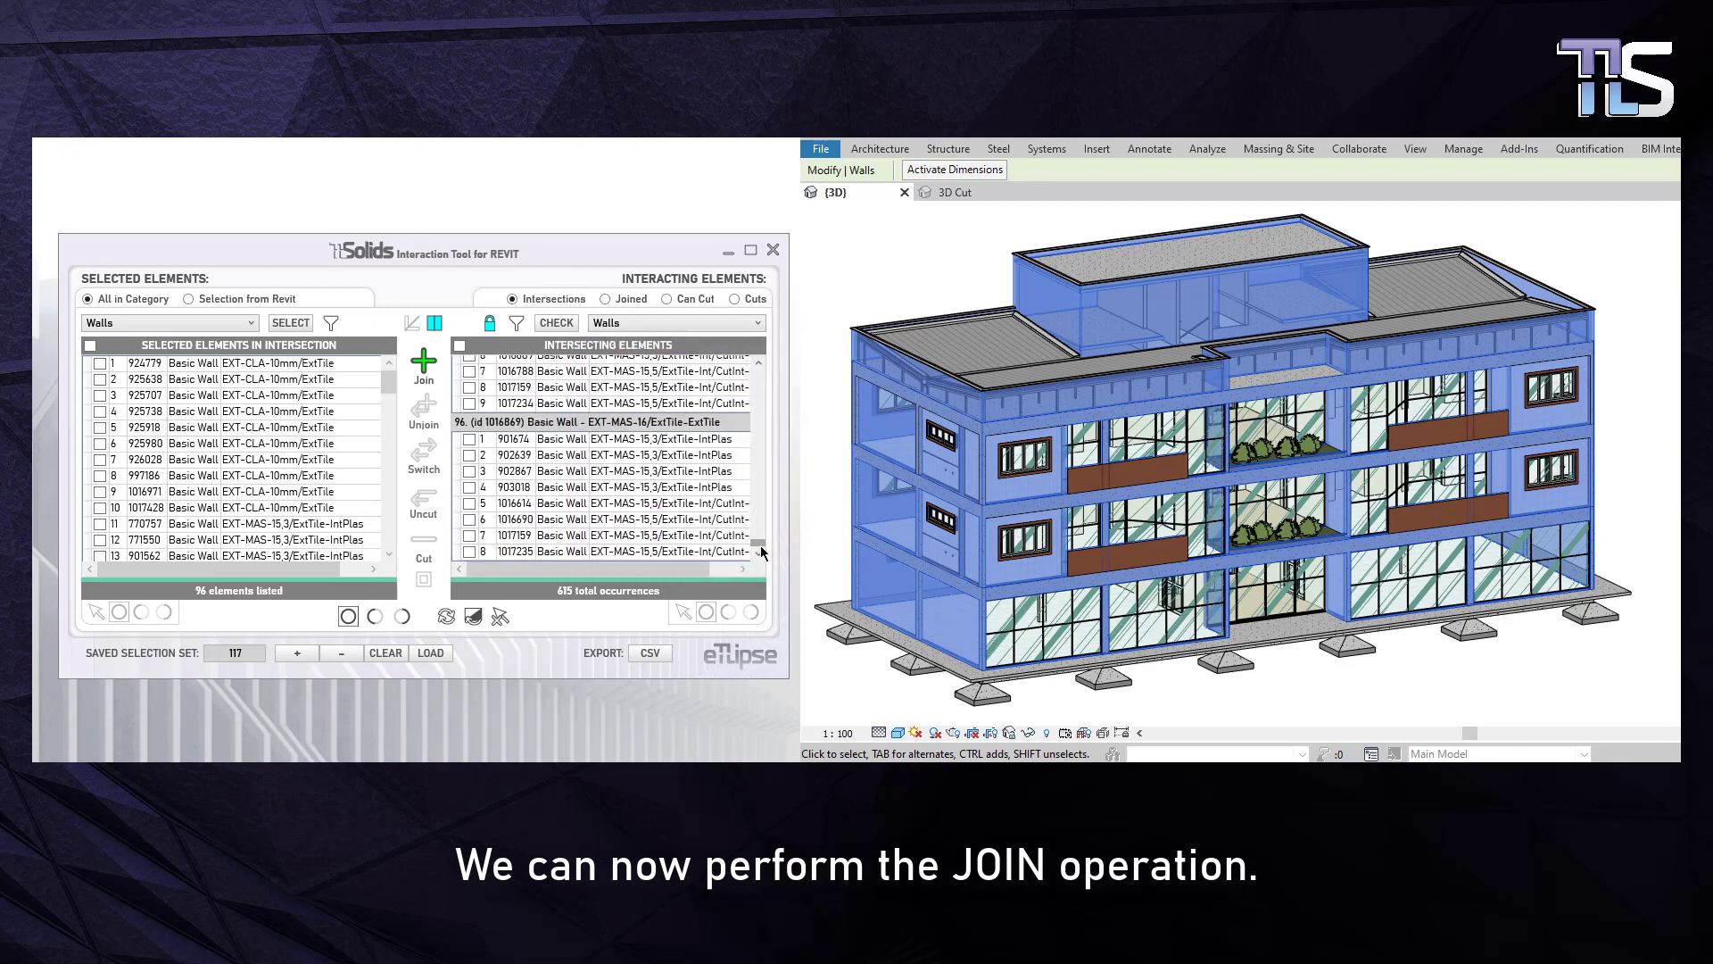
pyautogui.click(424, 368)
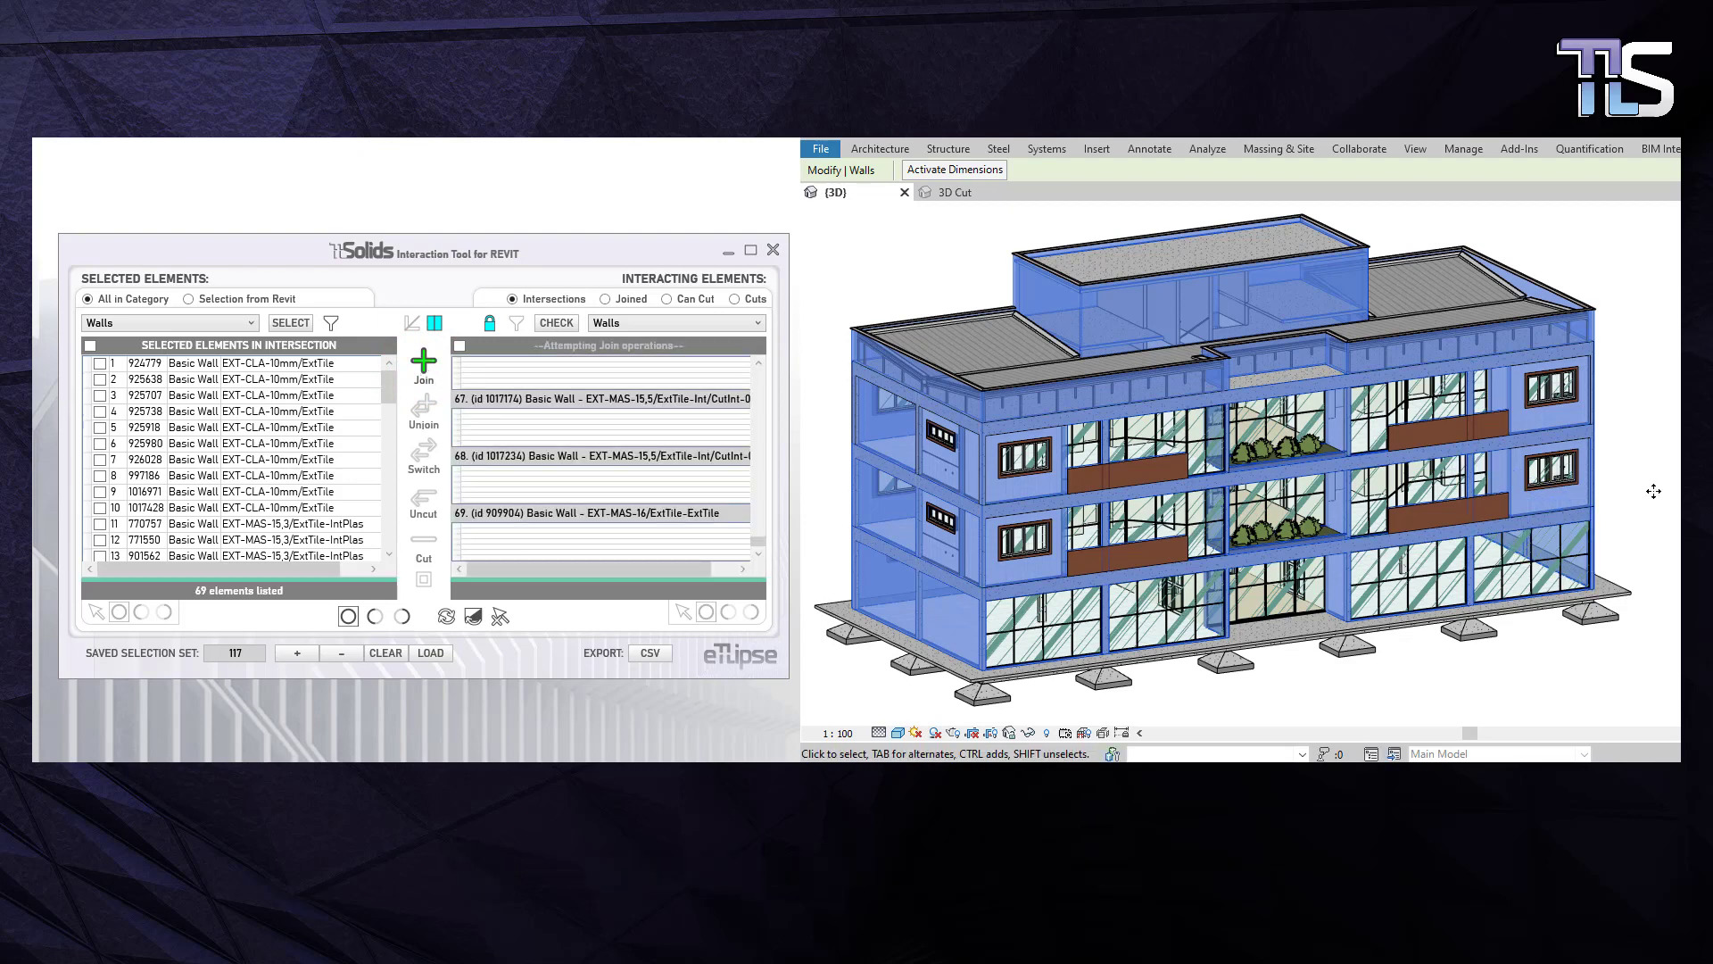
pyautogui.scroll(-2, 1653, 493)
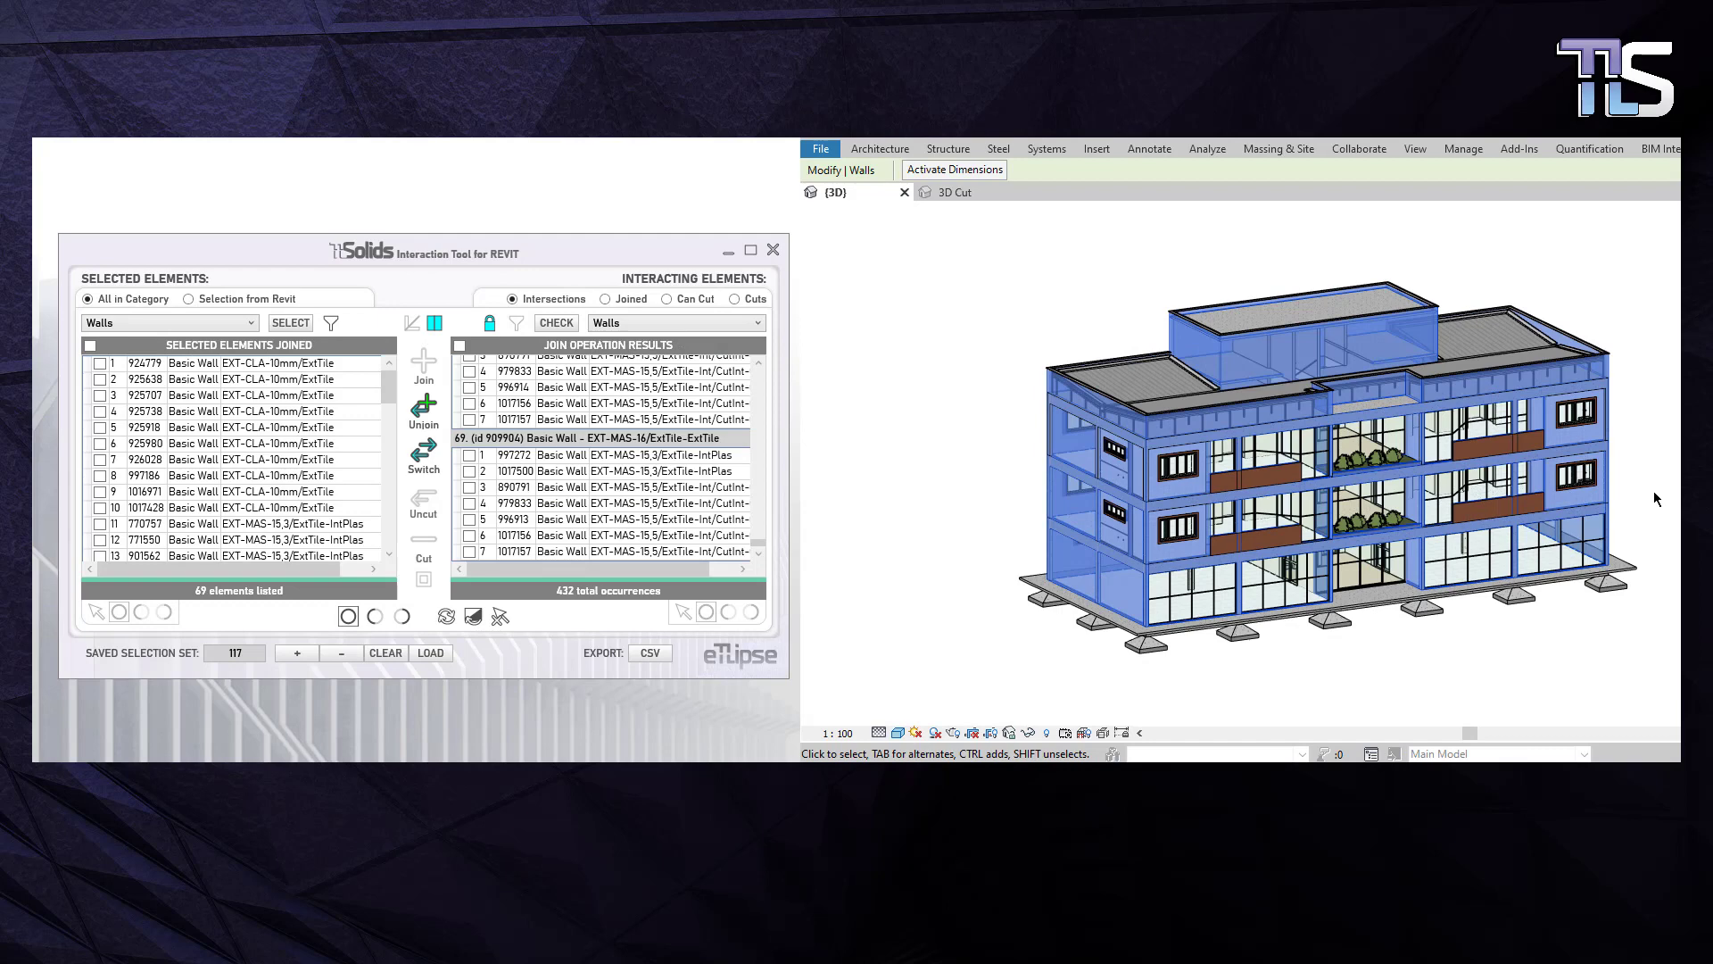
pyautogui.click(990, 432)
pyautogui.keyDown('shift'); pyautogui.moveTo(990, 432); pyautogui.dragTo(1384, 516, button='middle'); pyautogui.keyUp('shift')
pyautogui.scroll(6, 1385, 516)
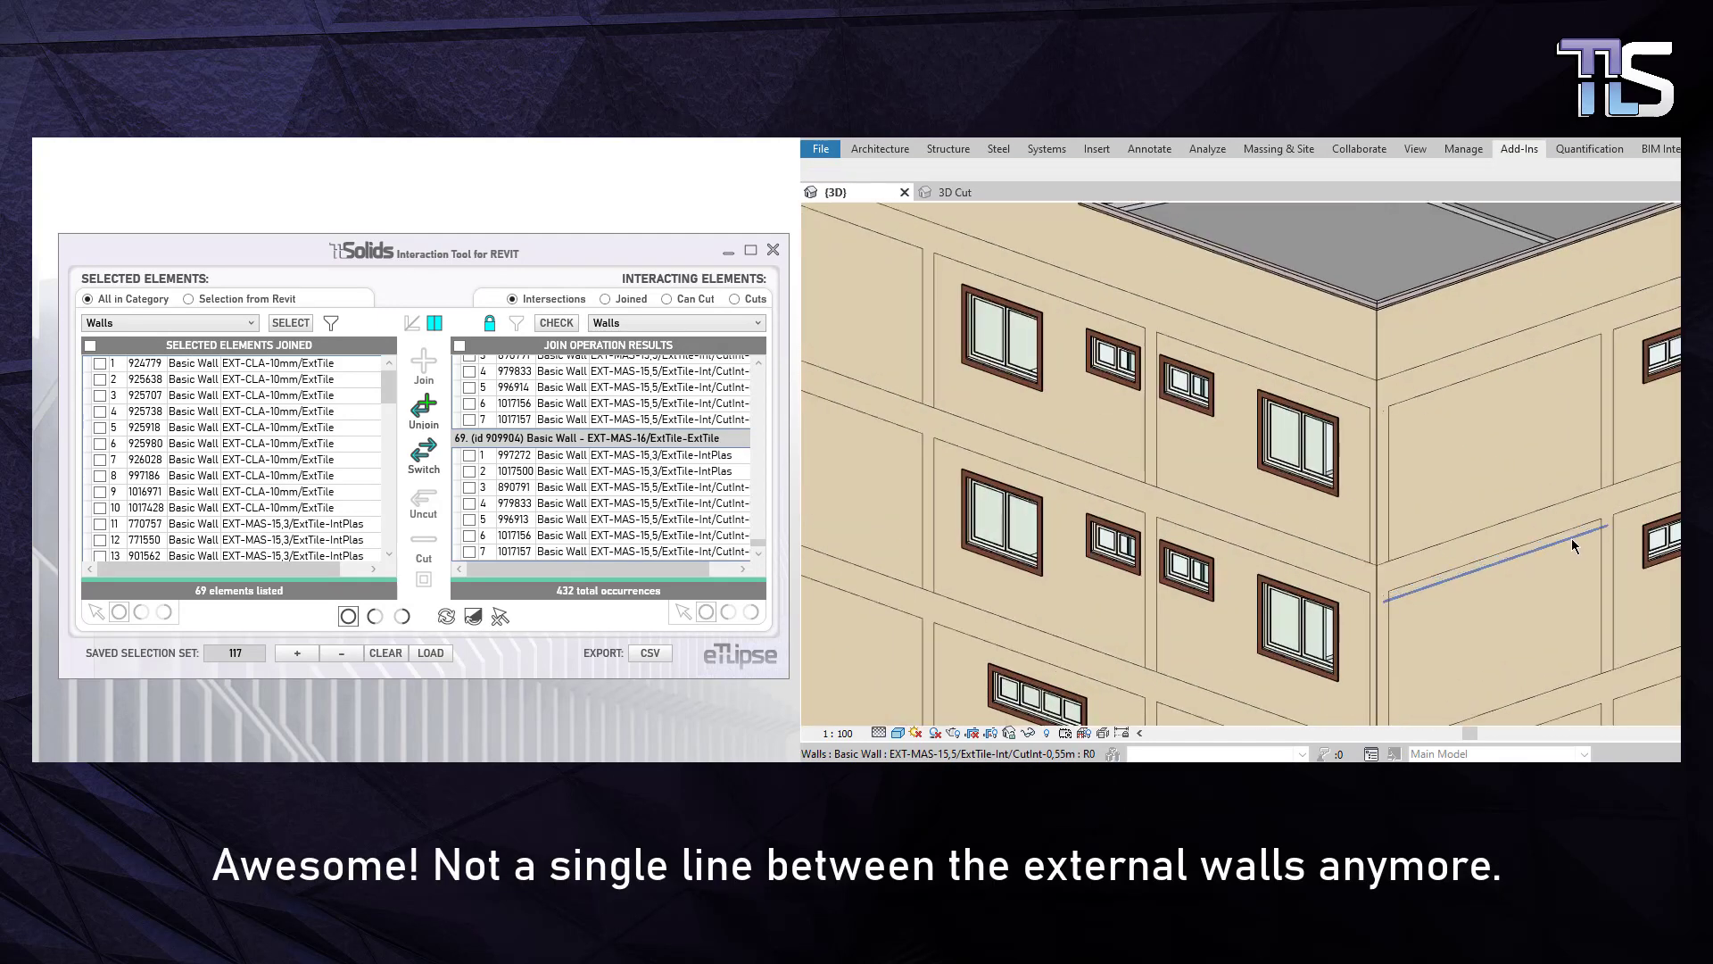
pyautogui.scroll(1, 1506, 604)
pyautogui.keyDown('shift'); pyautogui.moveTo(1506, 604); pyautogui.dragTo(1132, 508, button='middle'); pyautogui.keyUp('shift')
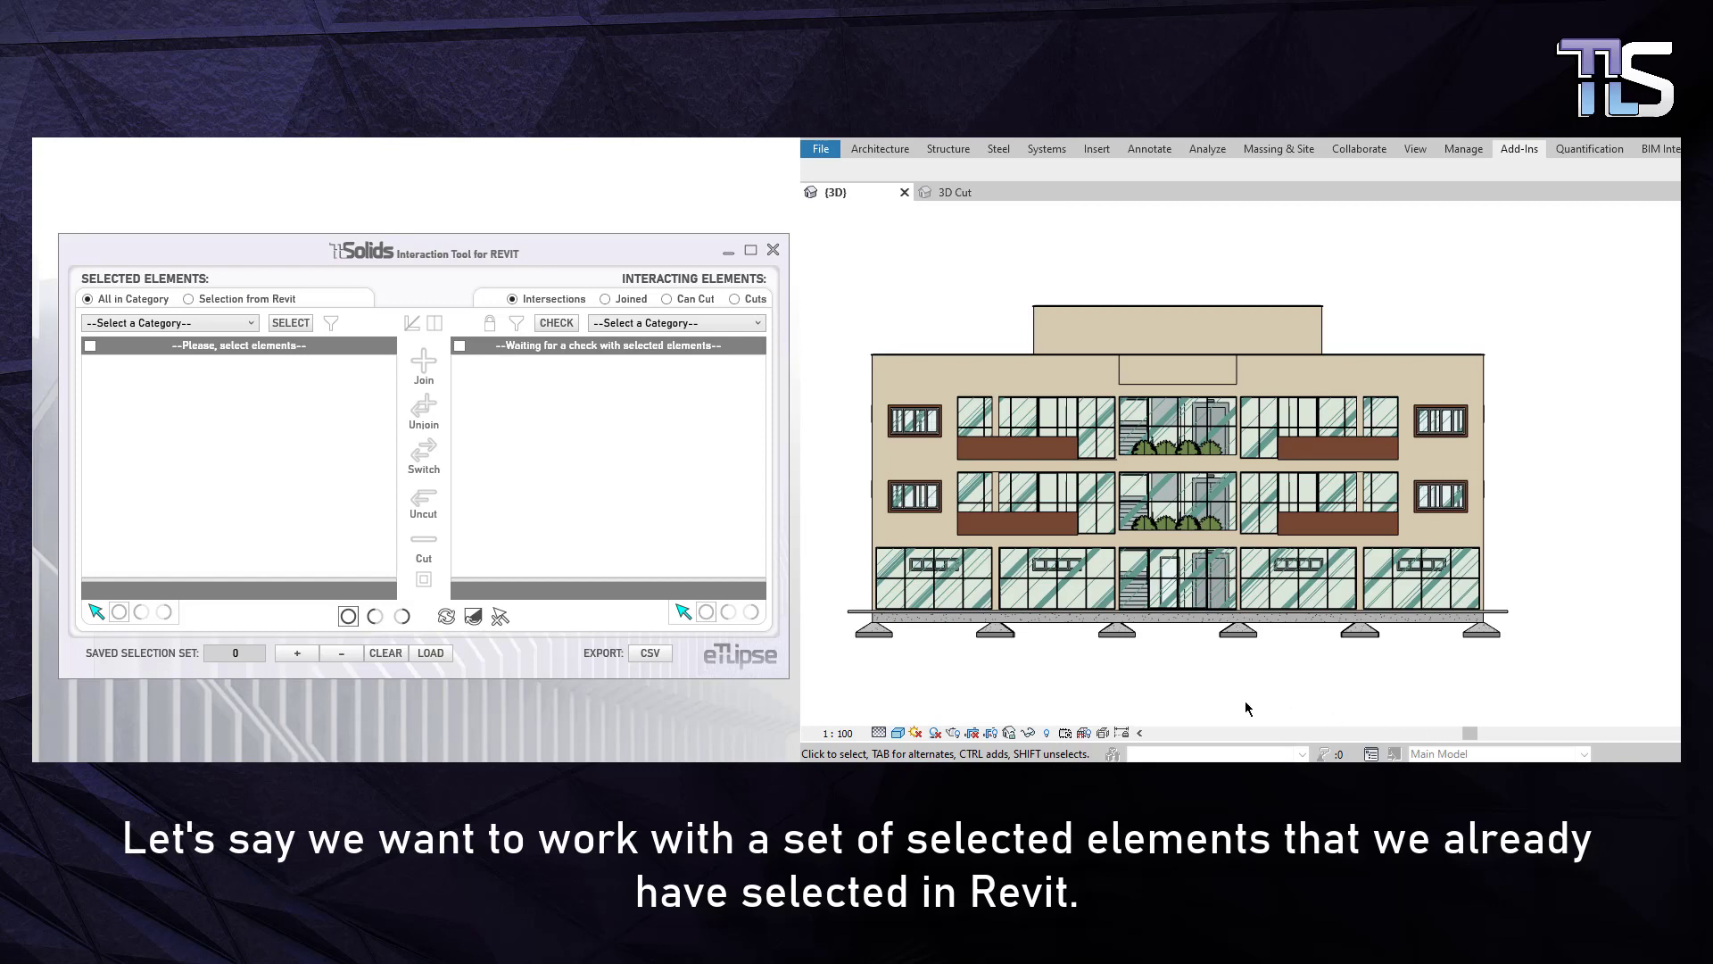
# - Select all elements on the building's top levels in the 3D view and set the selected-elements source to Selection from Revit
pyautogui.moveTo(843, 254); pyautogui.dragTo(1560, 412)
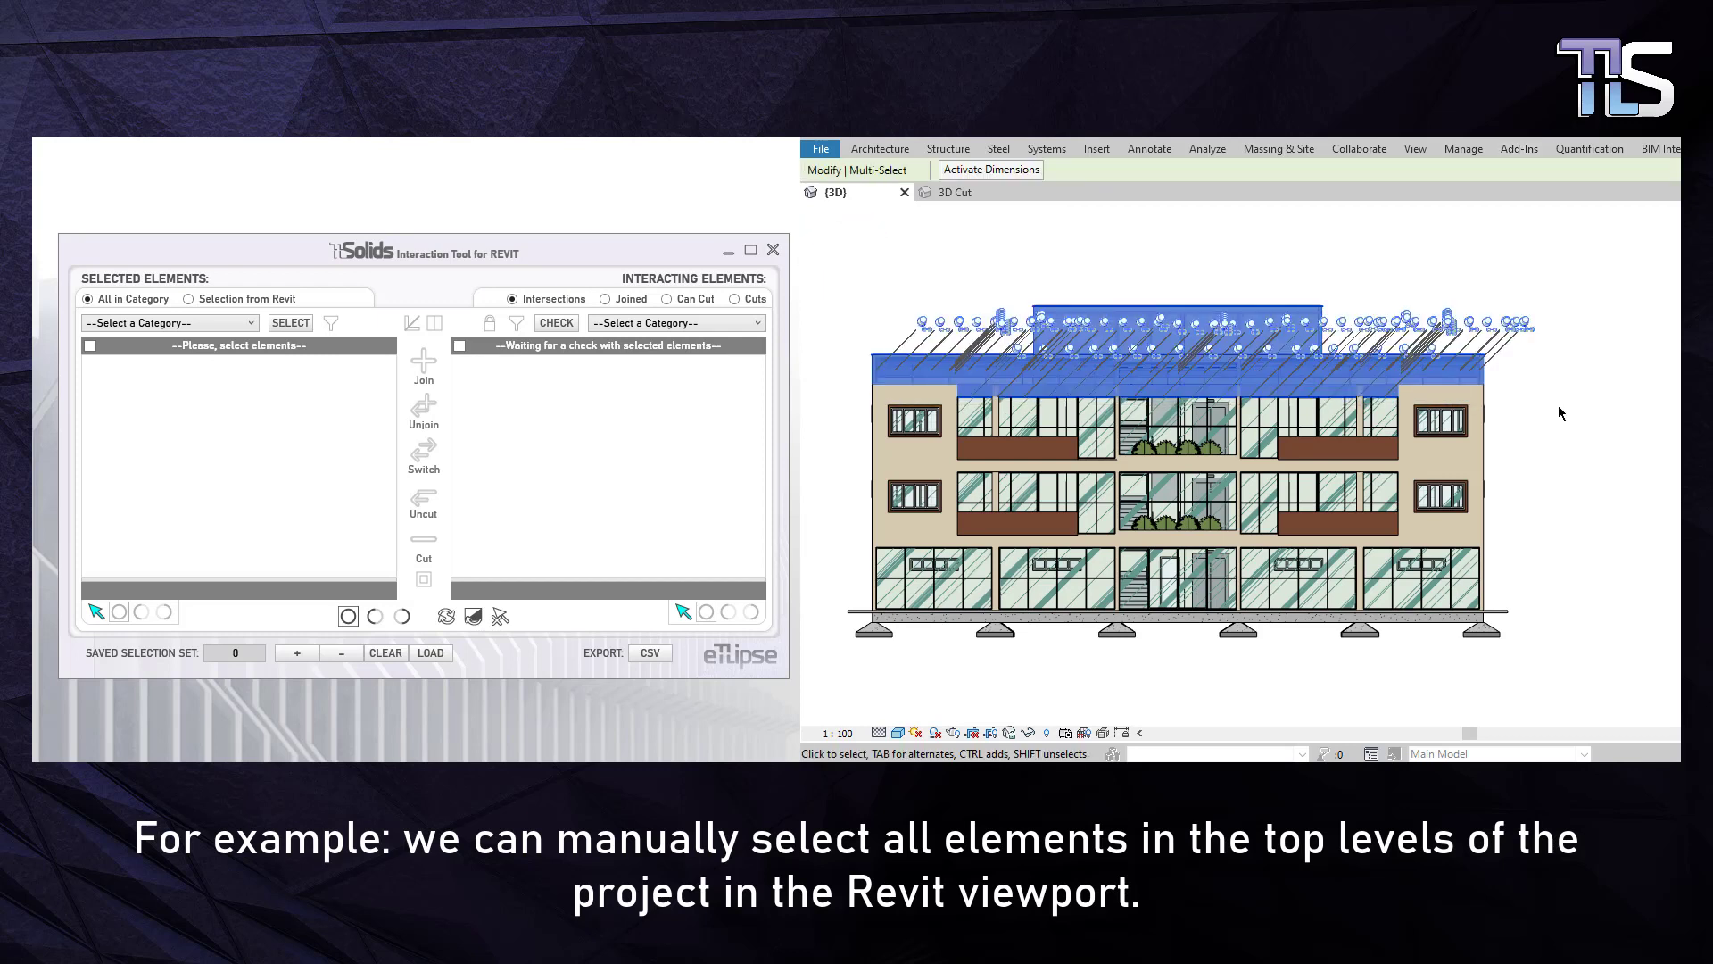
pyautogui.keyDown('shift'); pyautogui.moveTo(981, 282); pyautogui.dragTo(1062, 366, button='middle'); pyautogui.keyUp('shift')
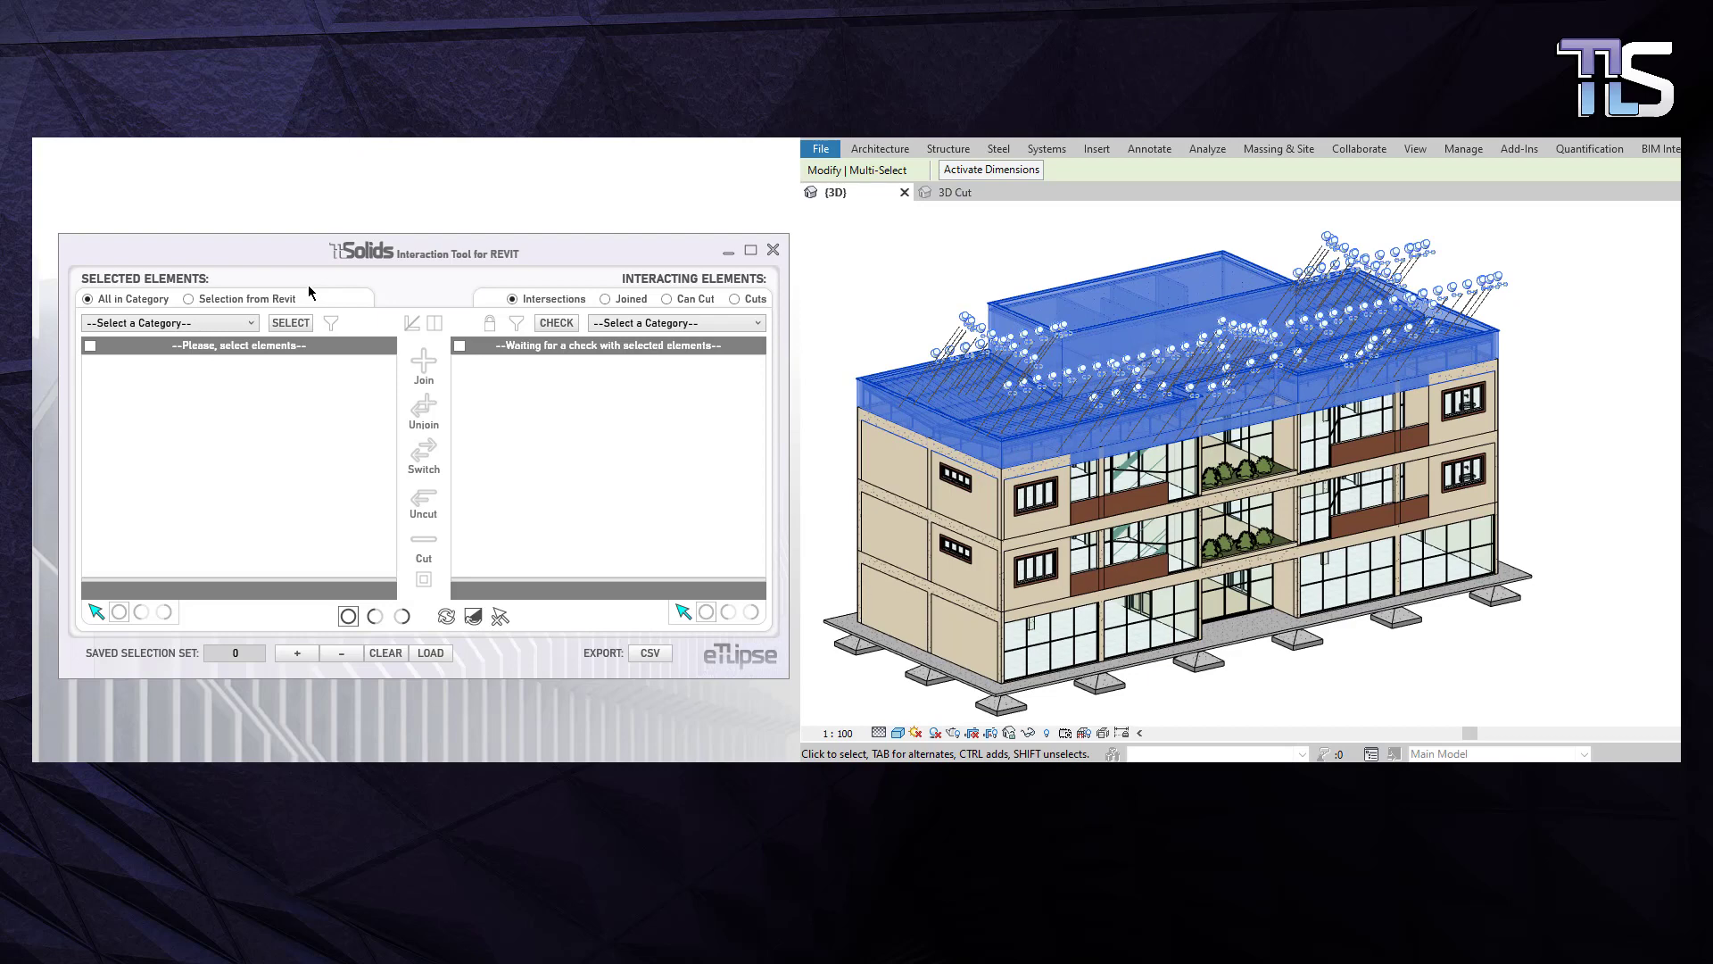
pyautogui.click(210, 303)
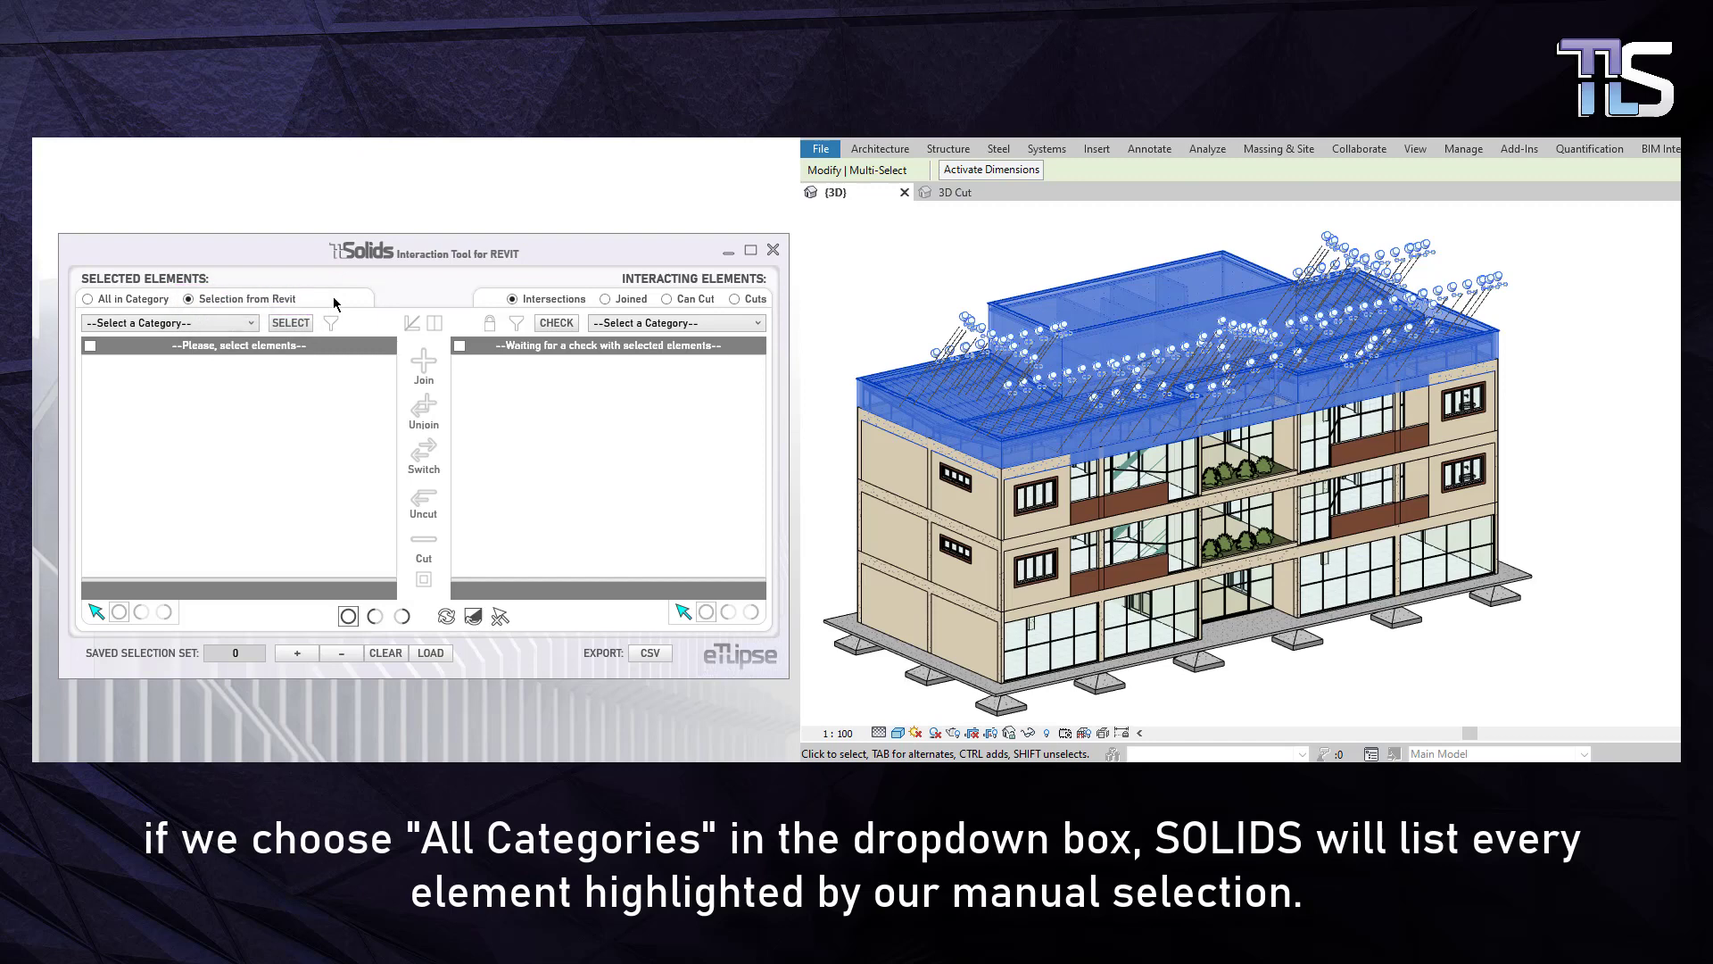
# - Filter the manual Revit selection of the building's top levels down to the Walls category and list those walls
pyautogui.click(192, 328)
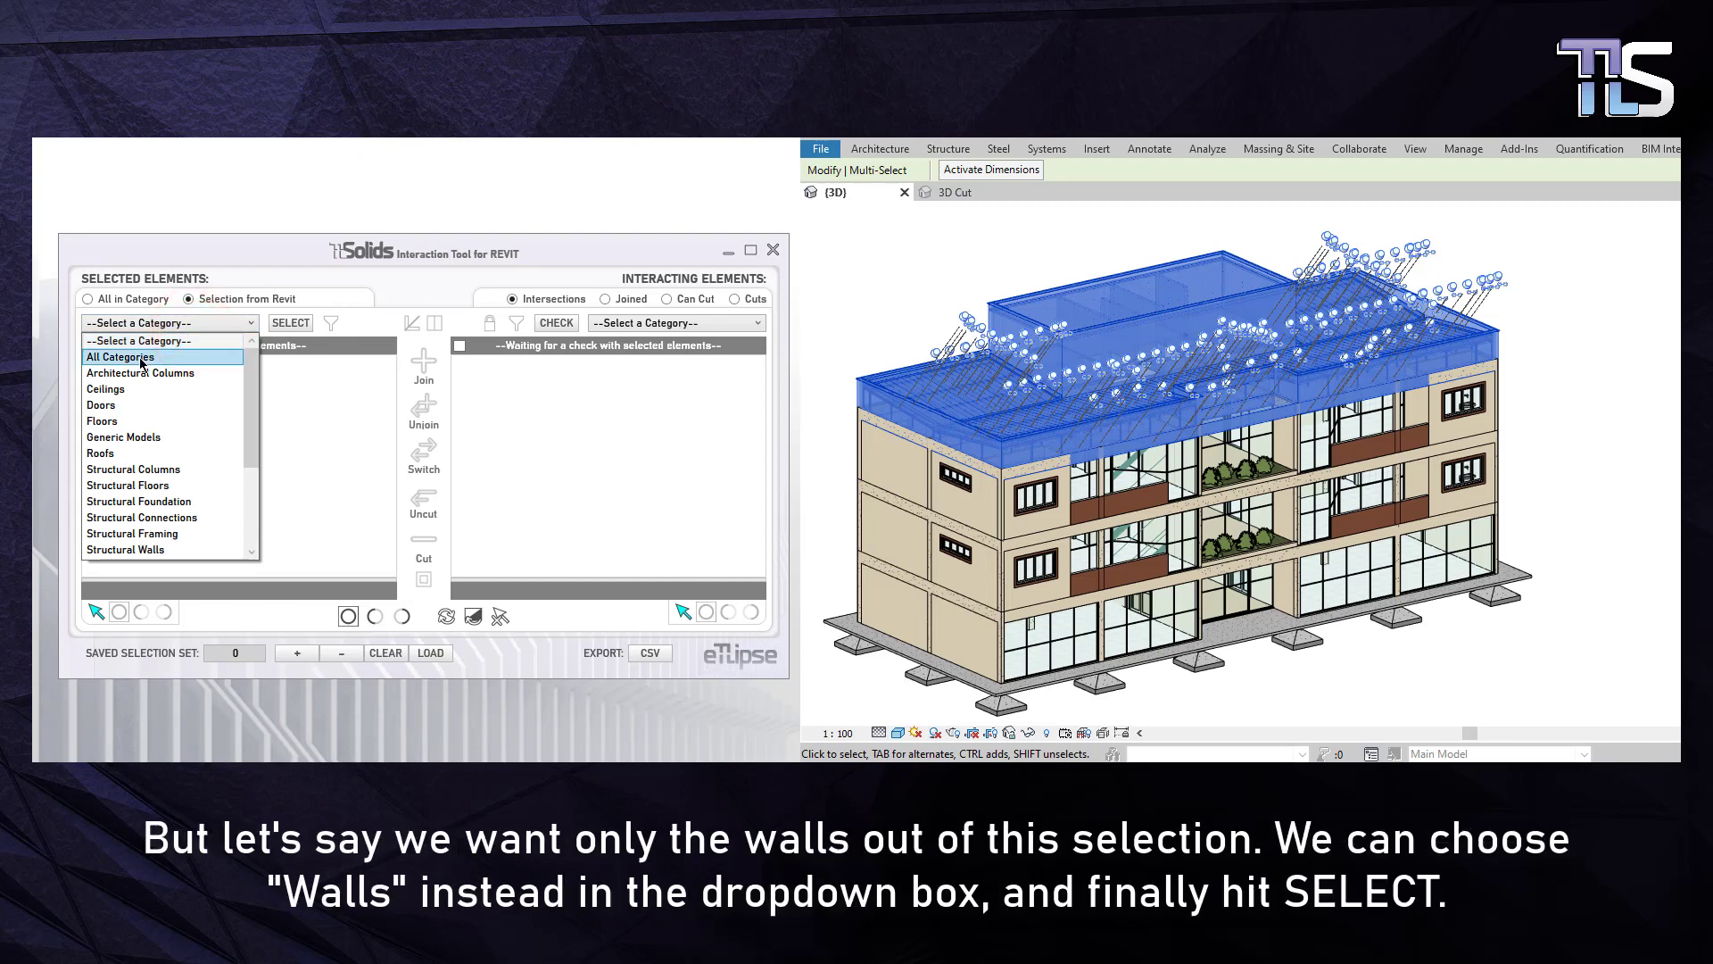
pyautogui.scroll(-3, 134, 402)
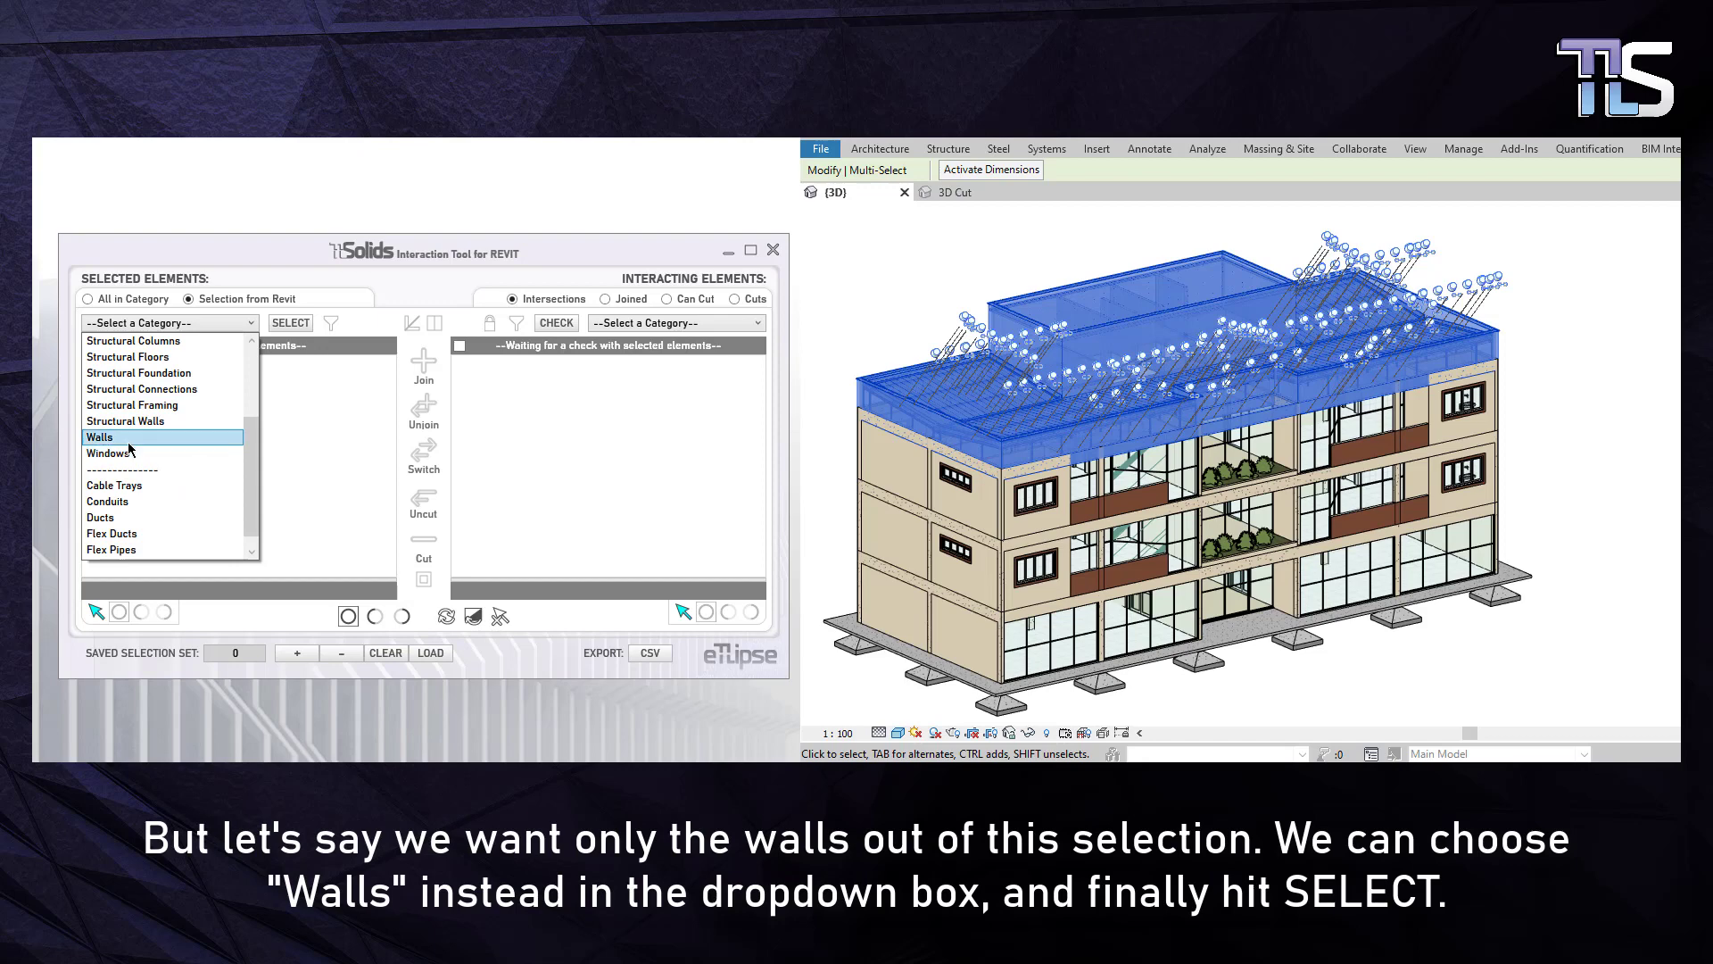
pyautogui.click(129, 444)
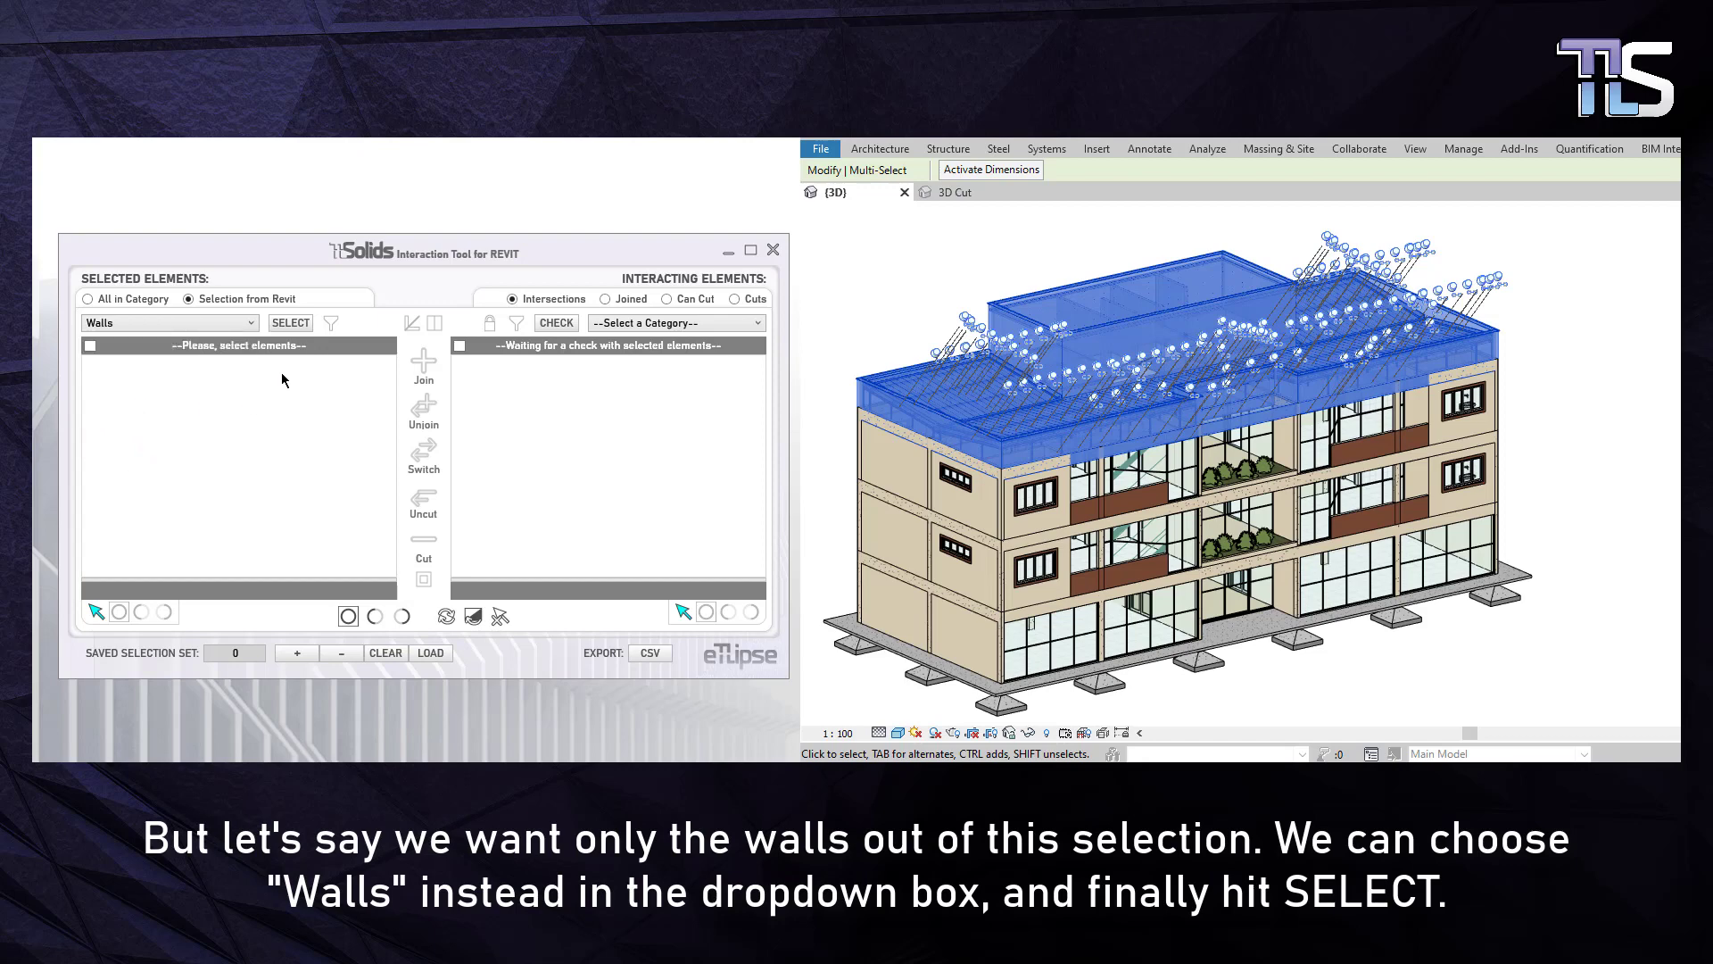
pyautogui.click(288, 329)
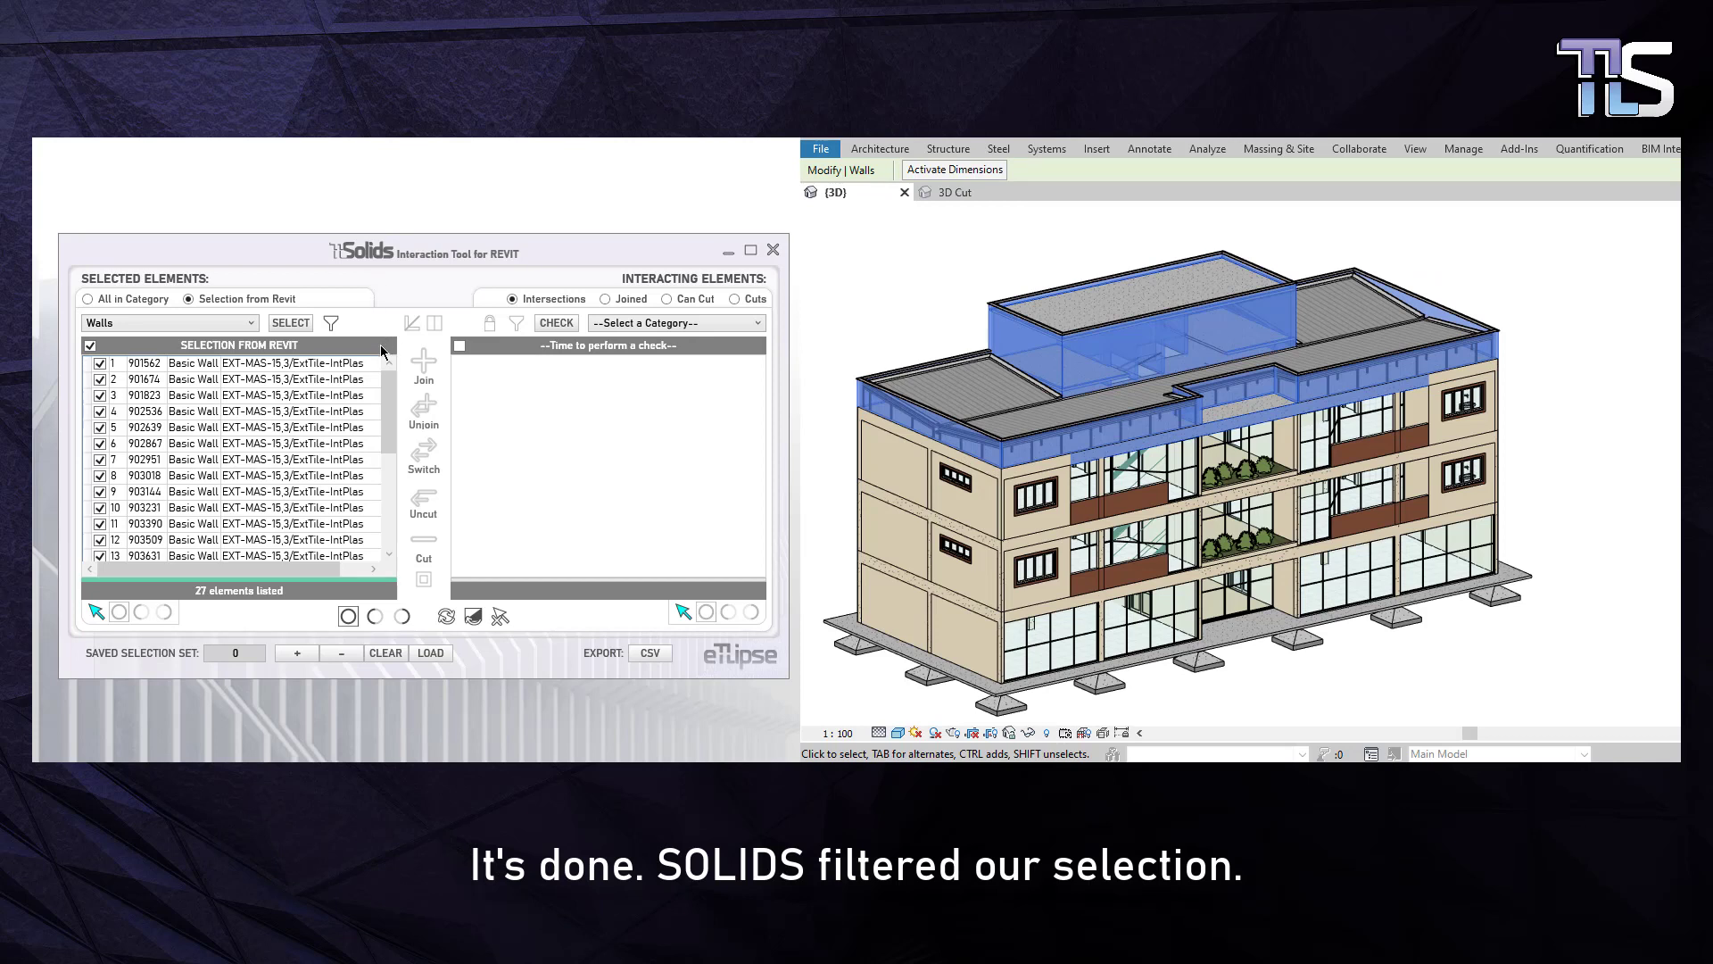
pyautogui.moveTo(388, 391); pyautogui.dragTo(387, 464)
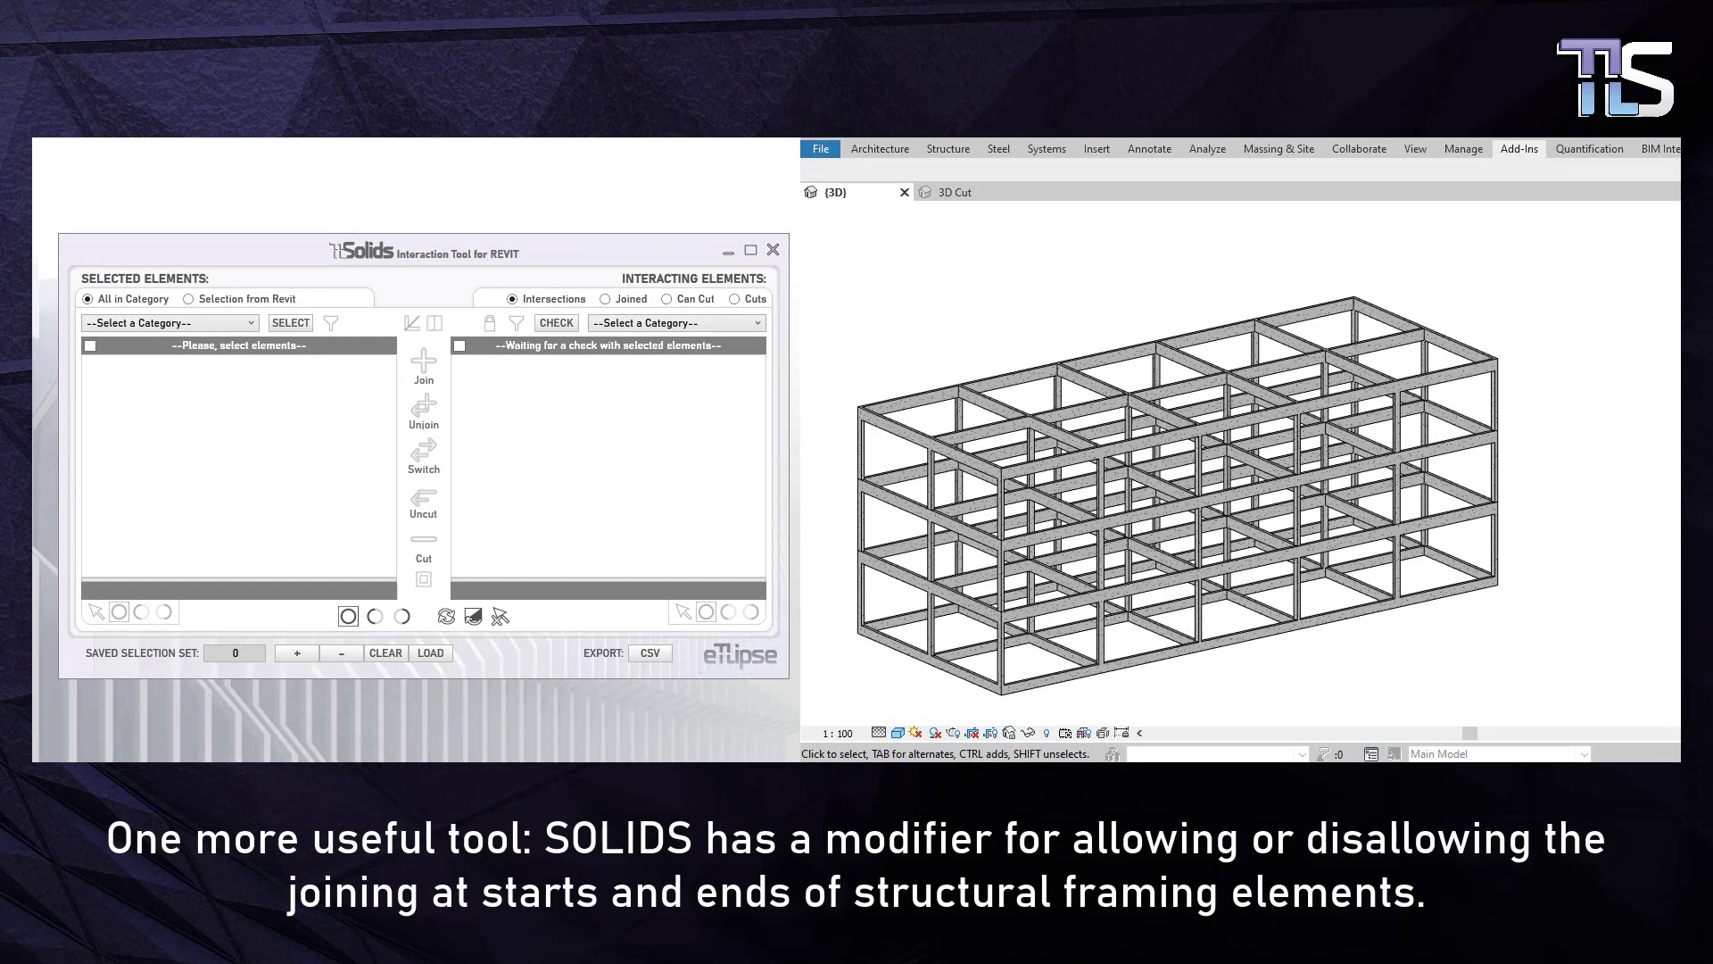
# - List all elements of the Structural Framing category as the selected elements
pyautogui.click(202, 324)
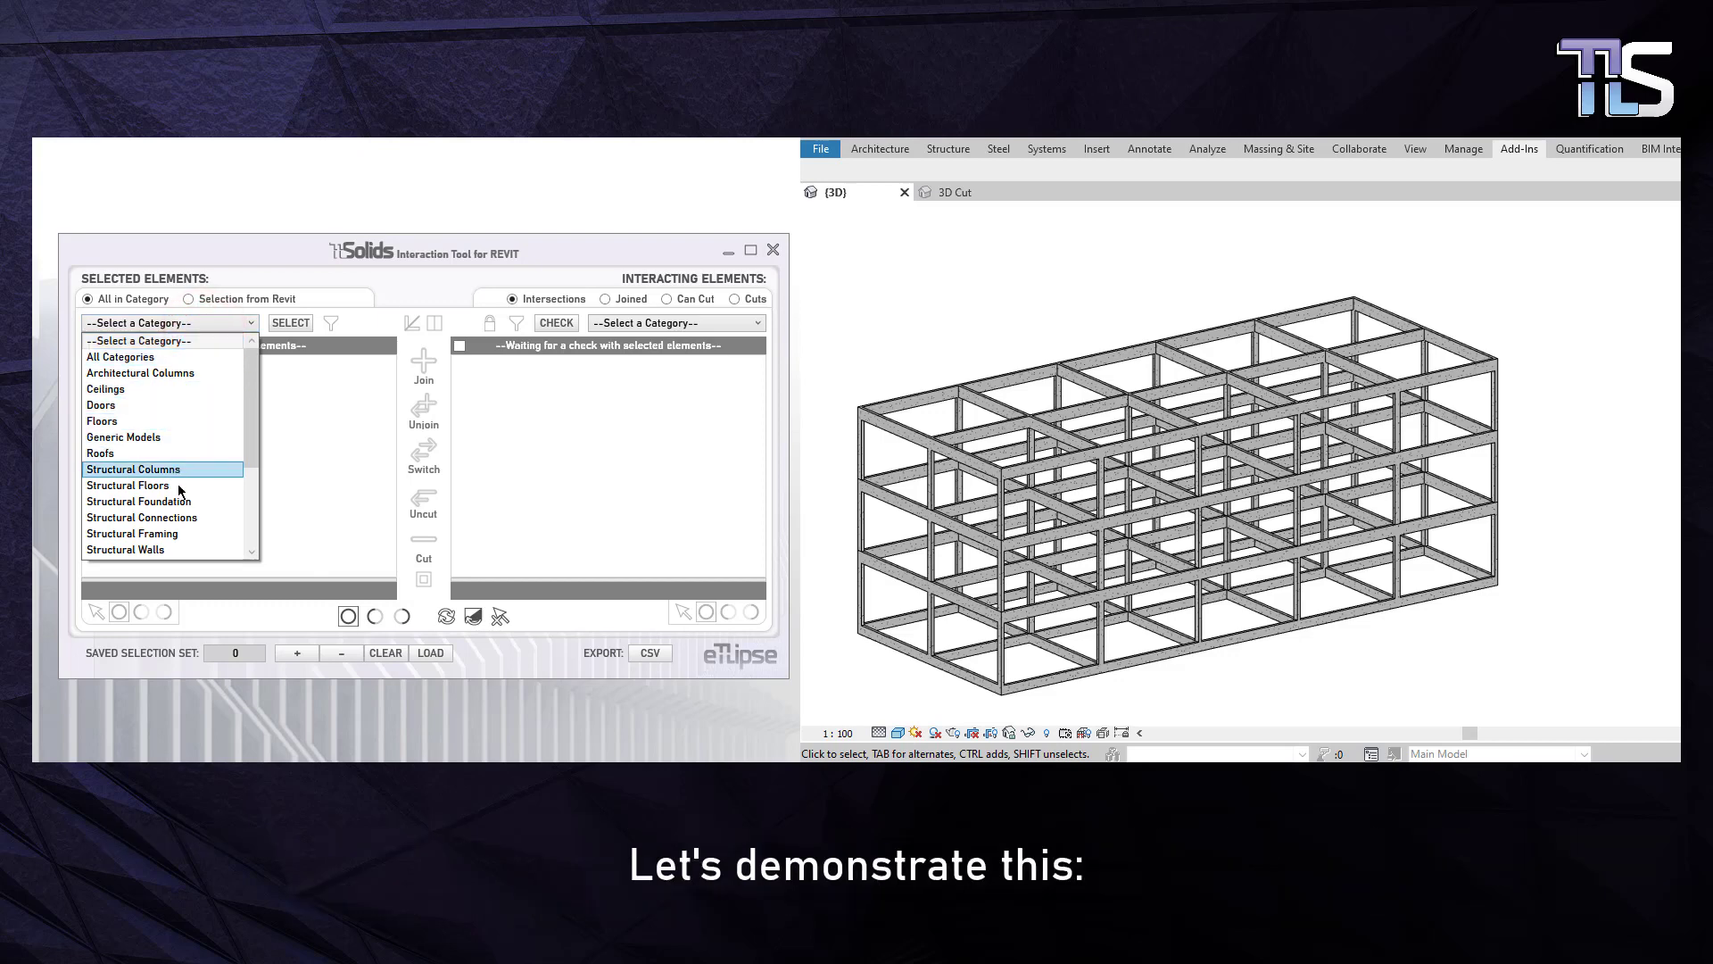
pyautogui.click(187, 528)
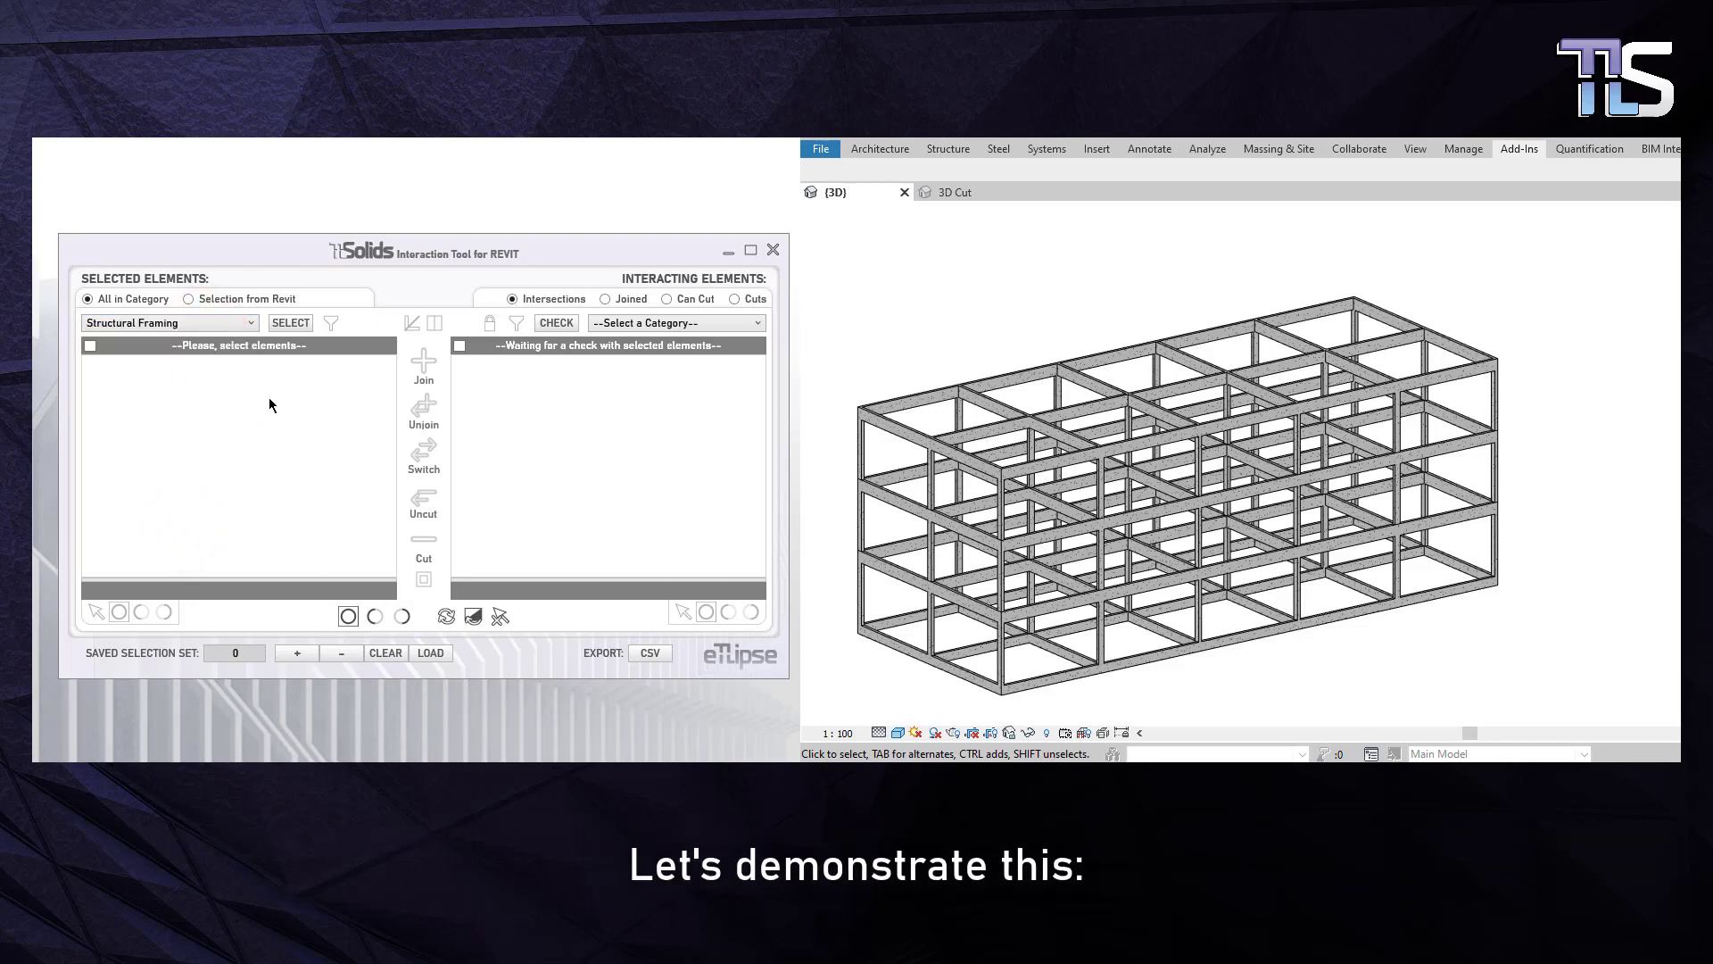
pyautogui.click(291, 323)
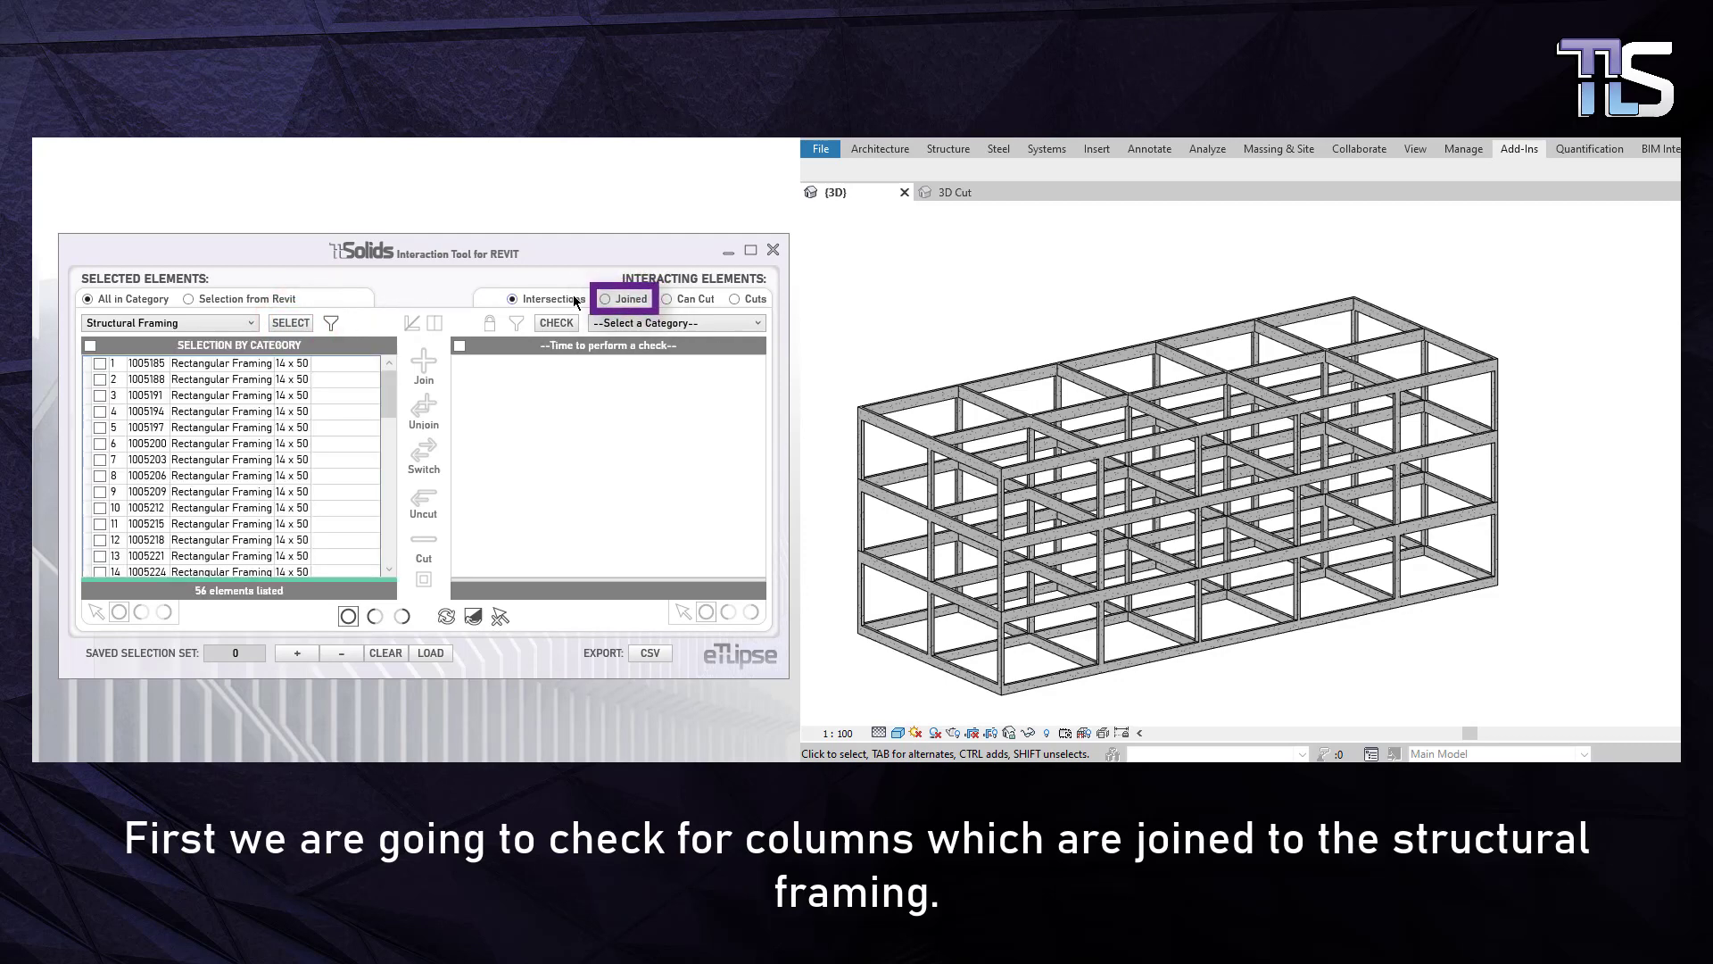
# - Check the structural framing for joined Structural Columns and unjoin all the listed occurrences
pyautogui.click(605, 300)
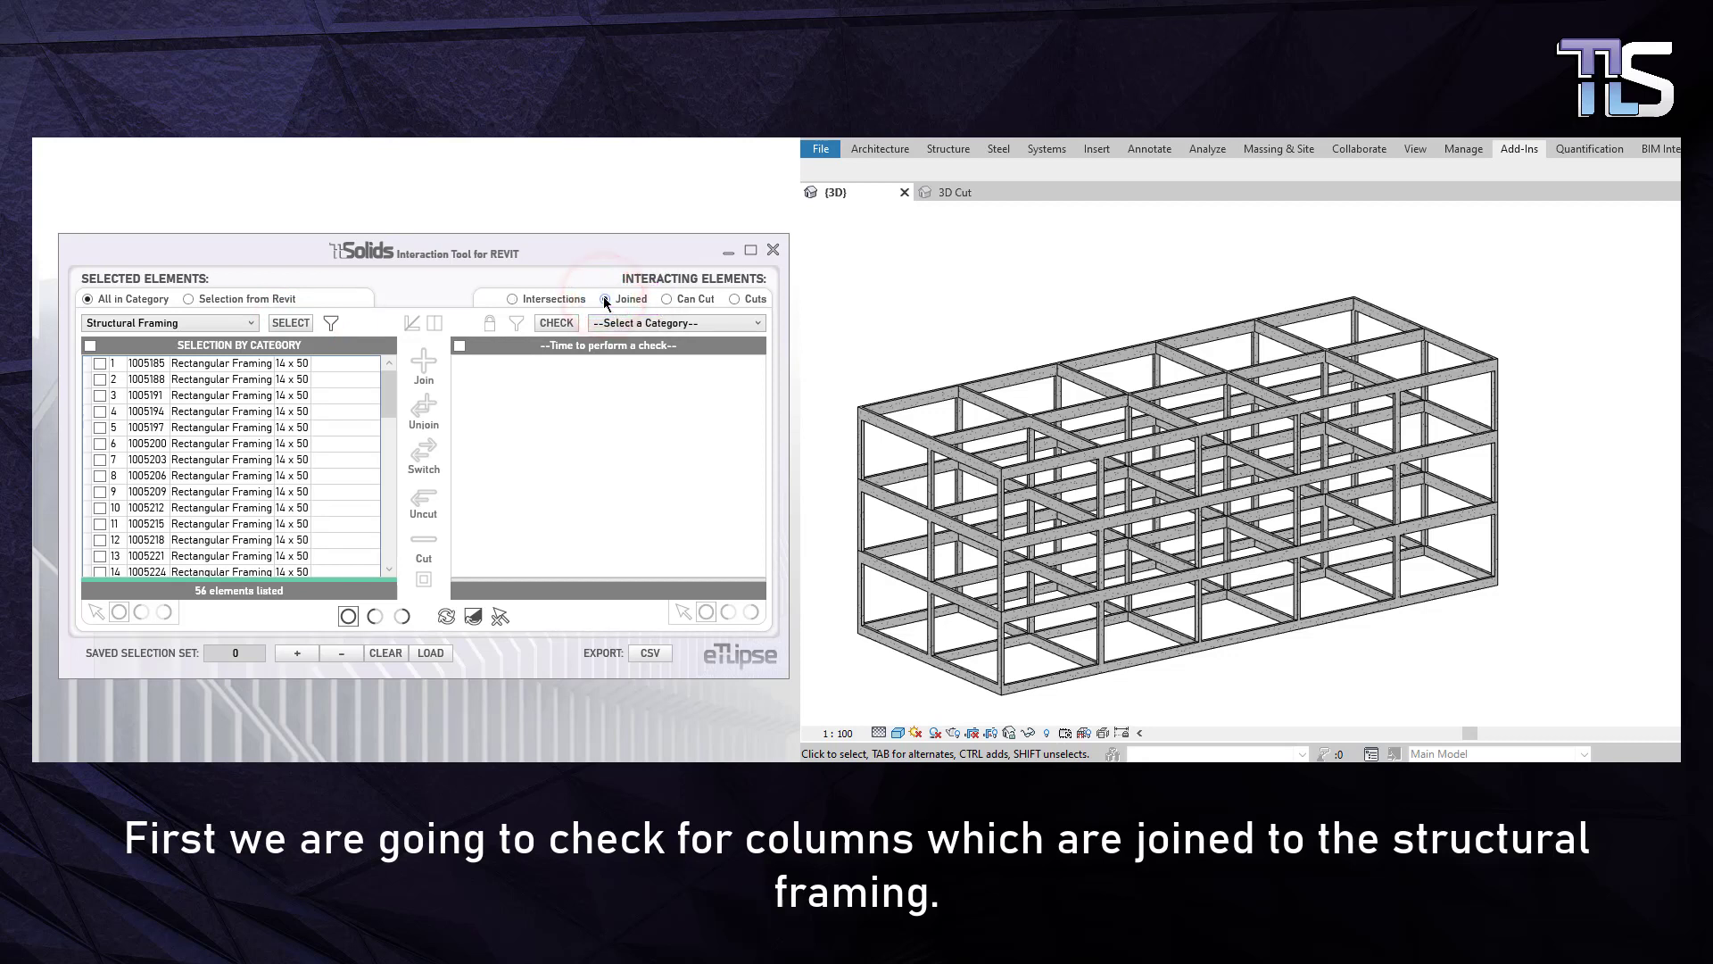
pyautogui.click(642, 323)
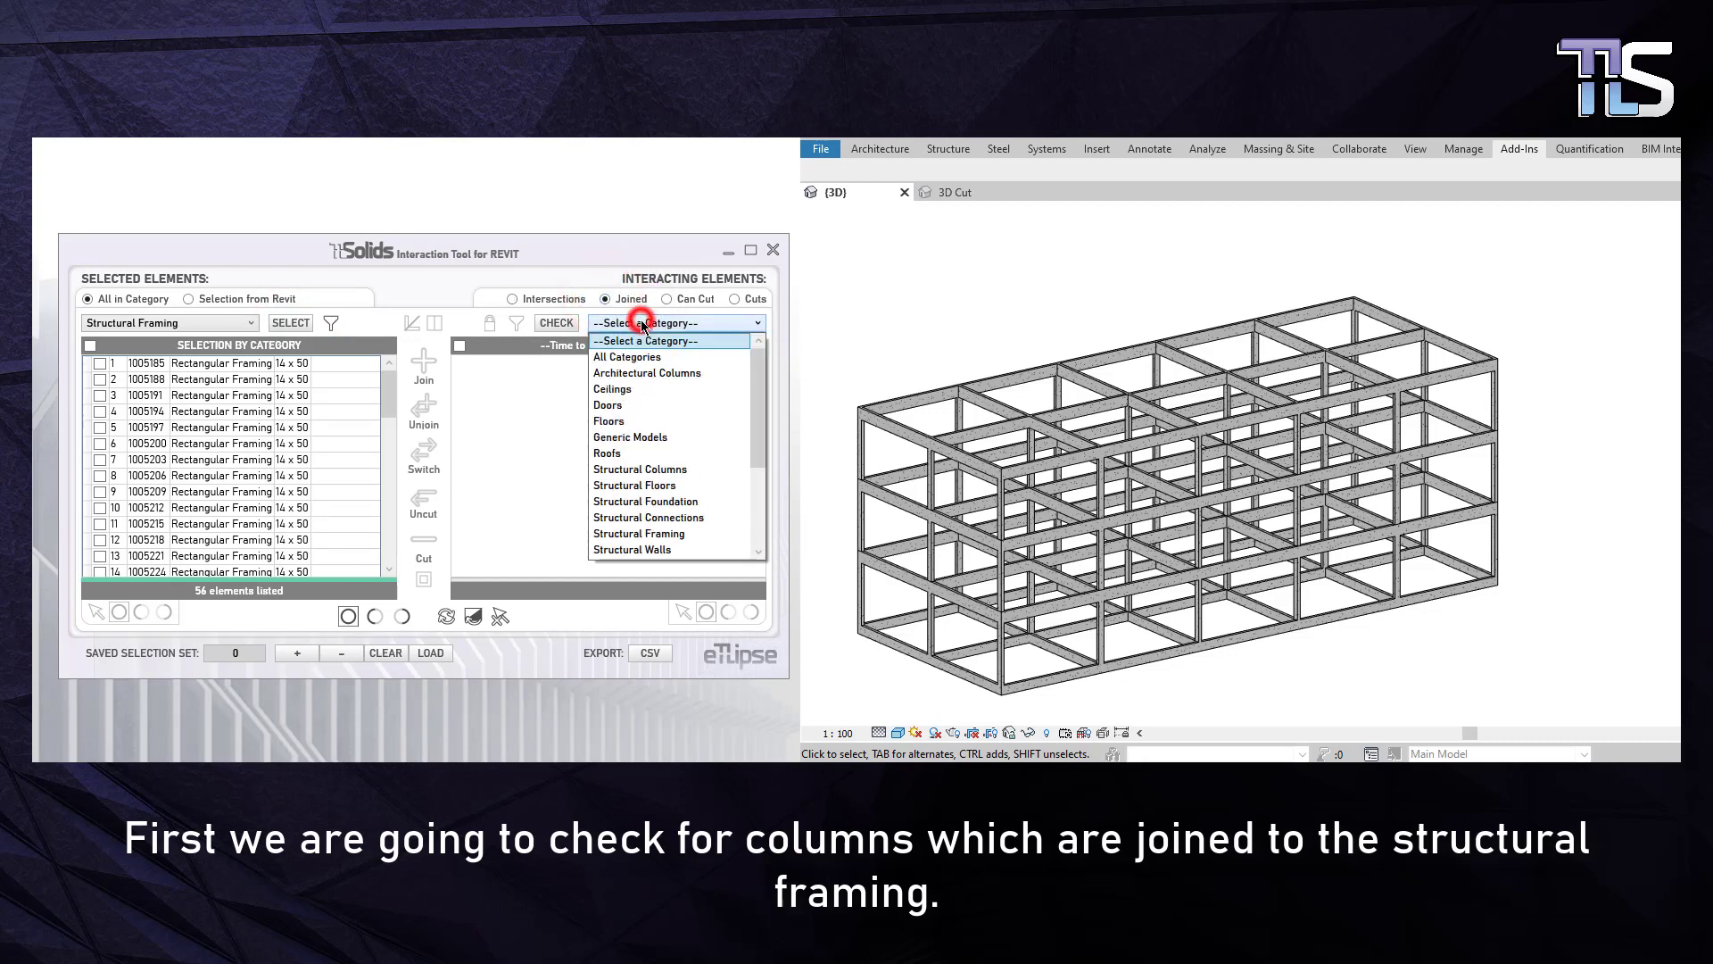
pyautogui.click(644, 468)
pyautogui.click(557, 327)
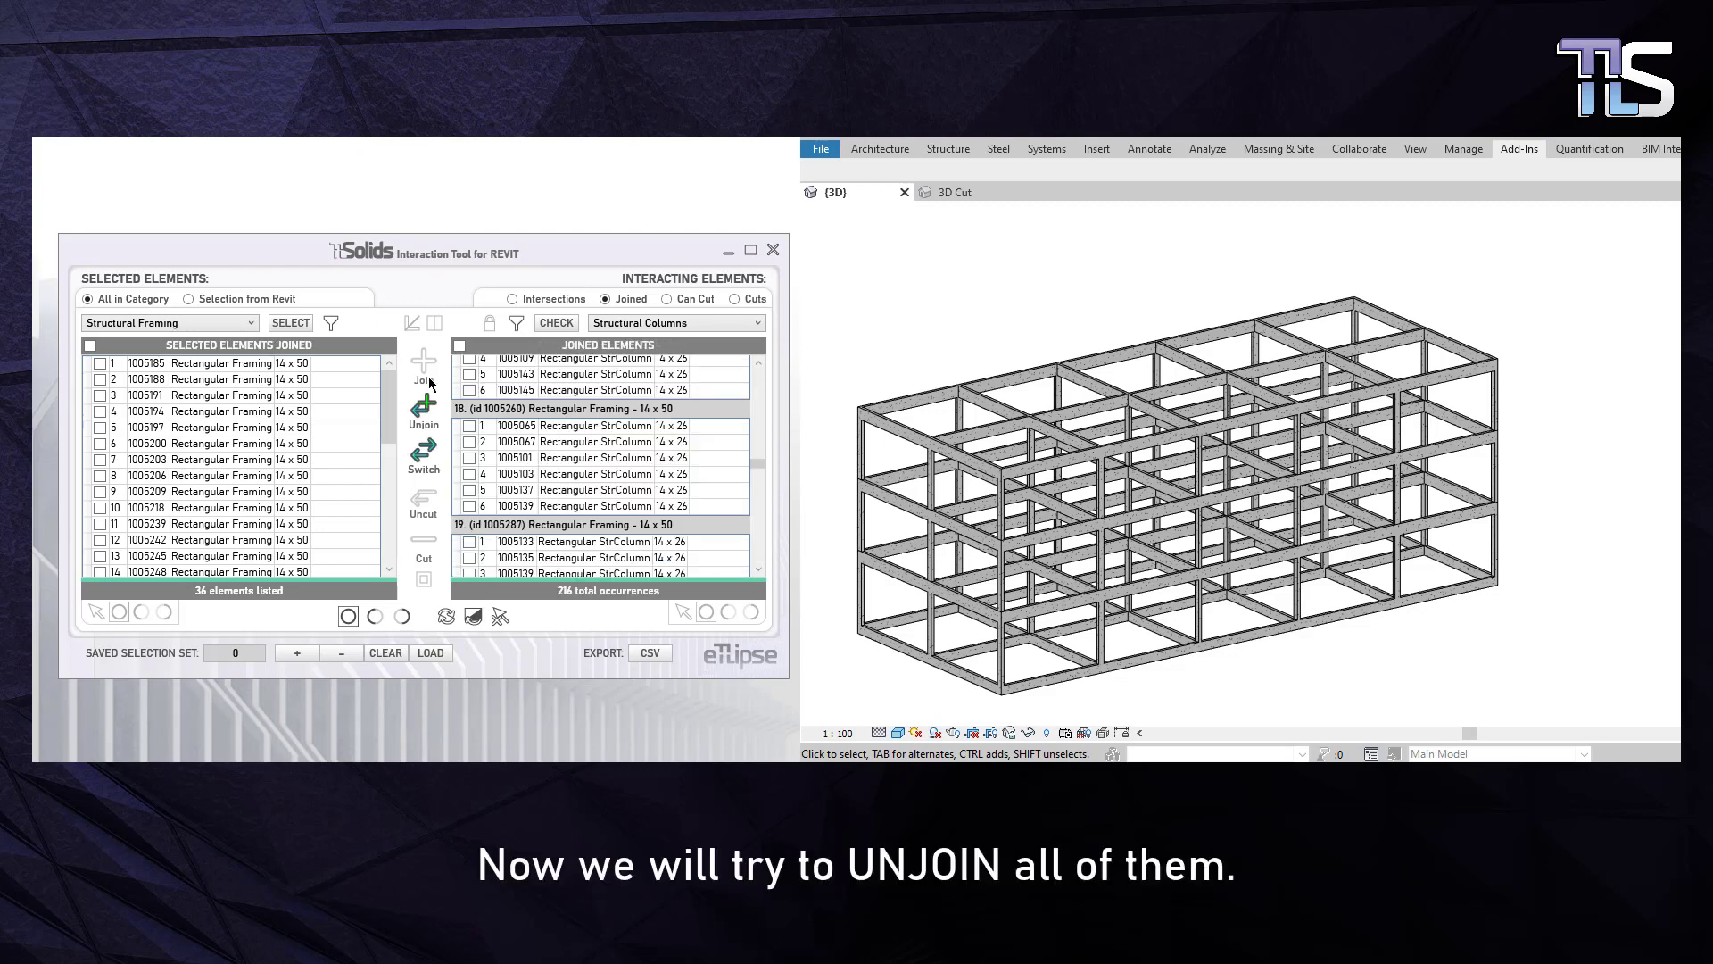
pyautogui.click(424, 409)
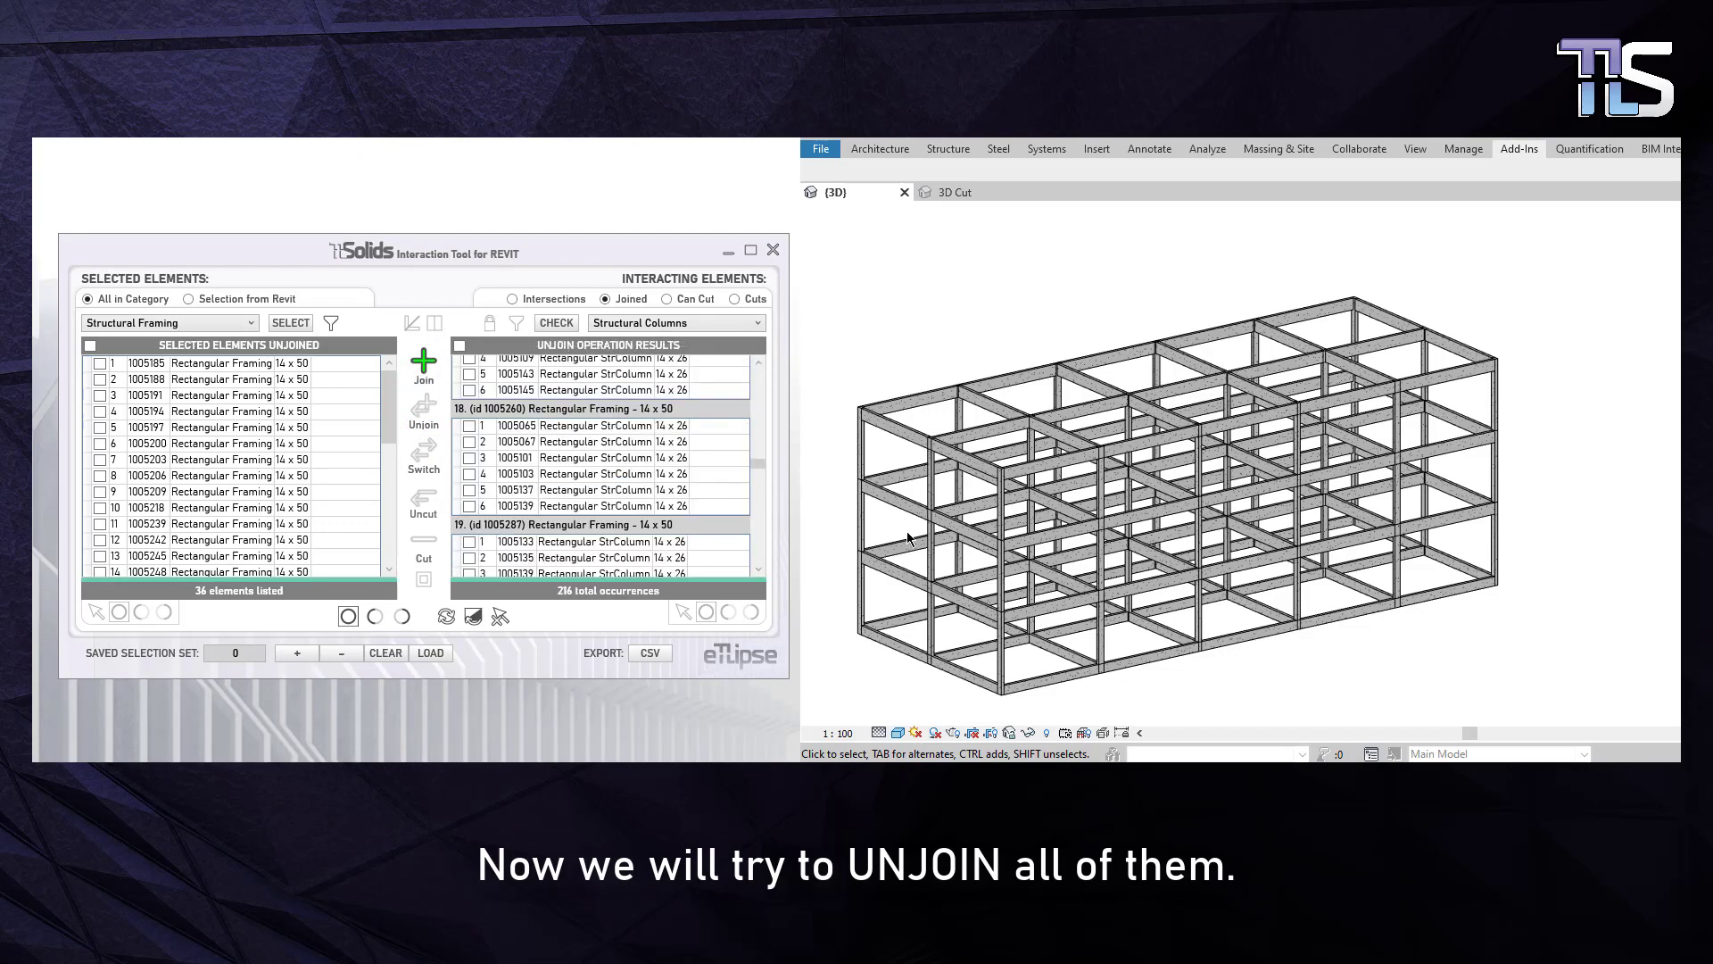
# - Examine in the 3D view how columns crossing the middle of framing elements and columns at their ends meet the beams
pyautogui.scroll(8, 908, 538)
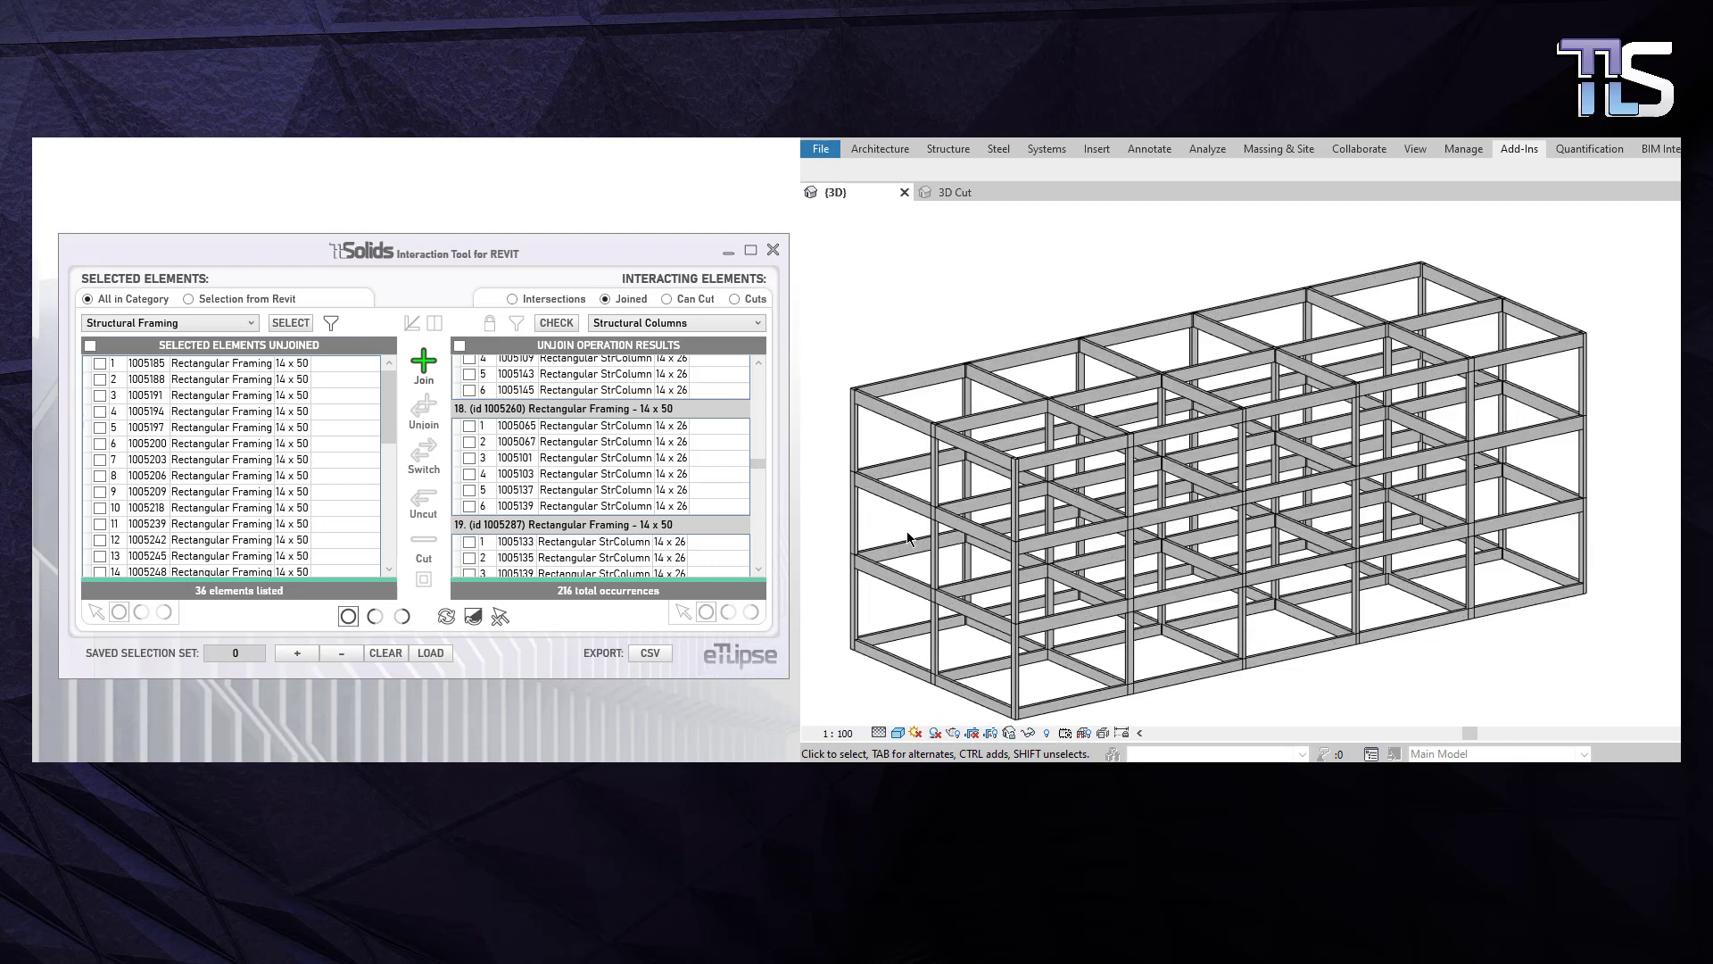
pyautogui.scroll(5, 935, 489)
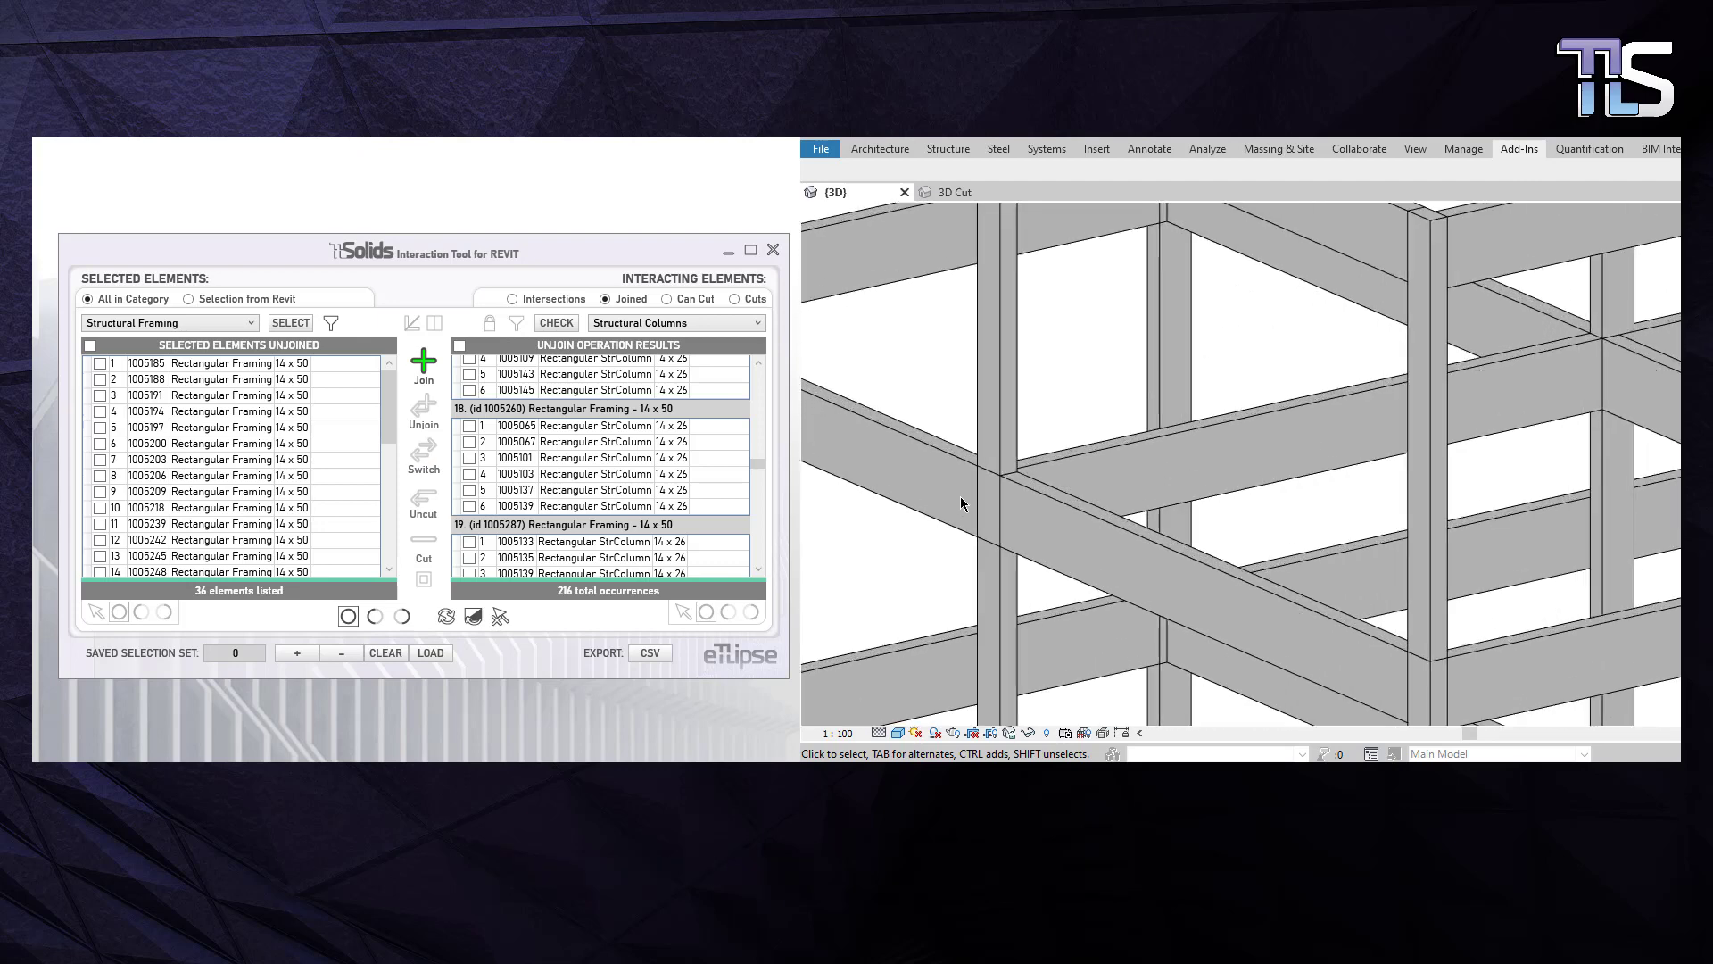
pyautogui.click(1055, 486)
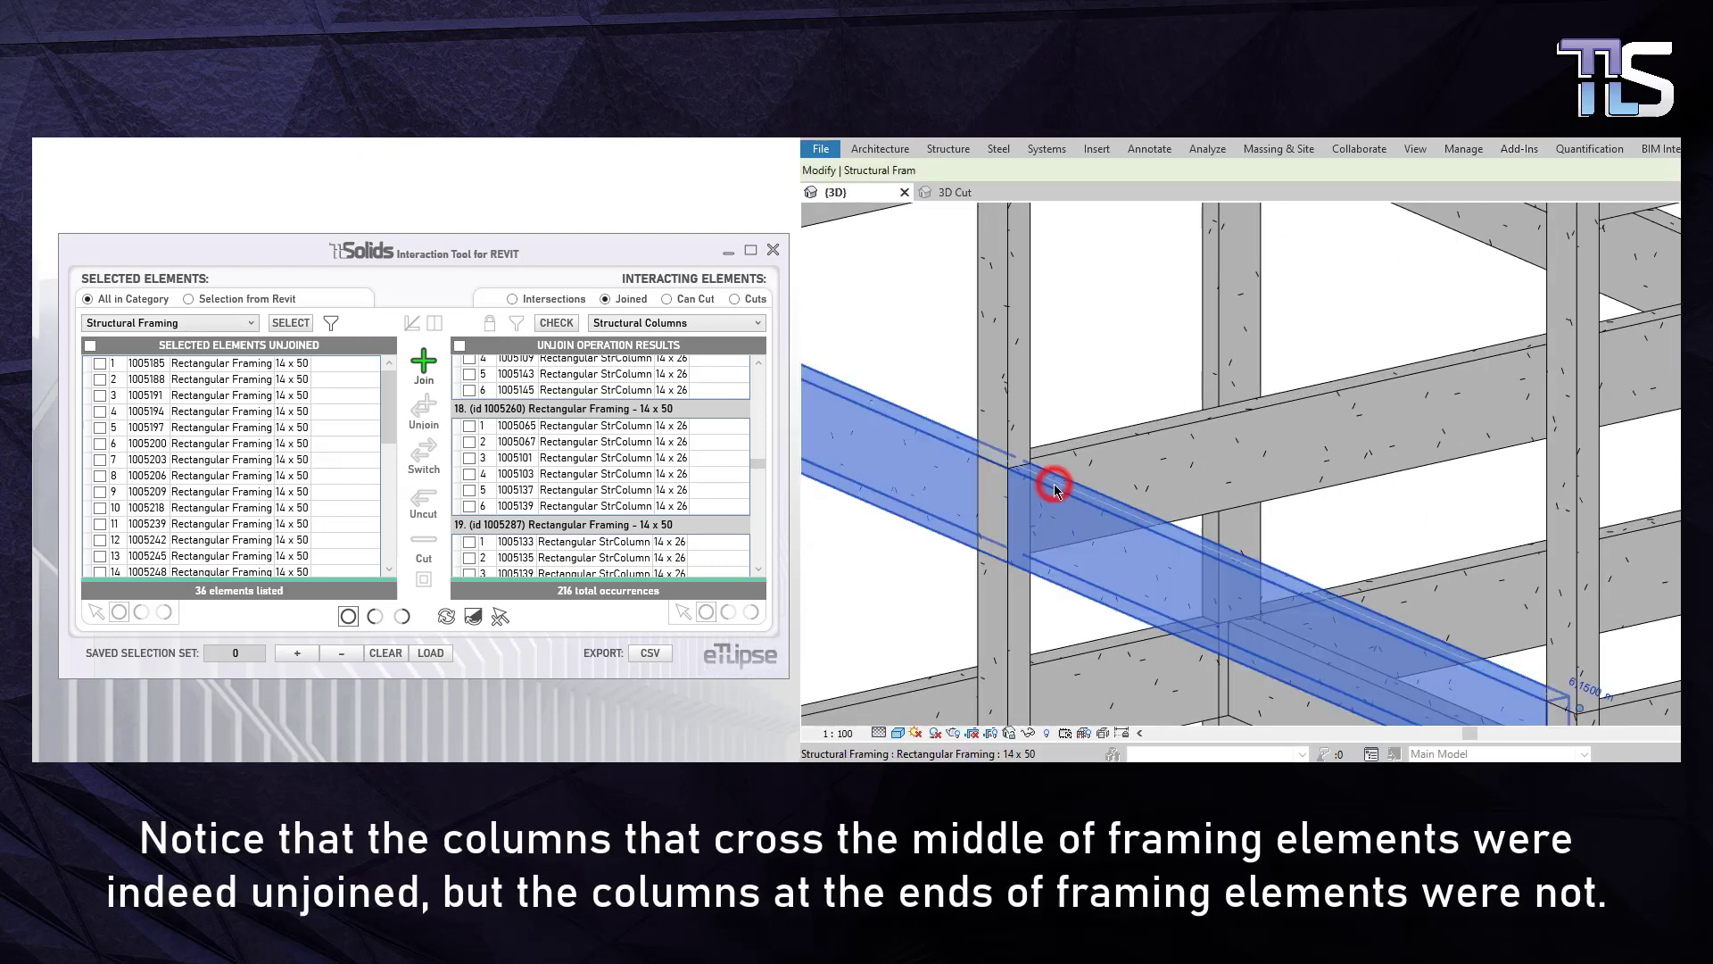
pyautogui.click(1005, 404)
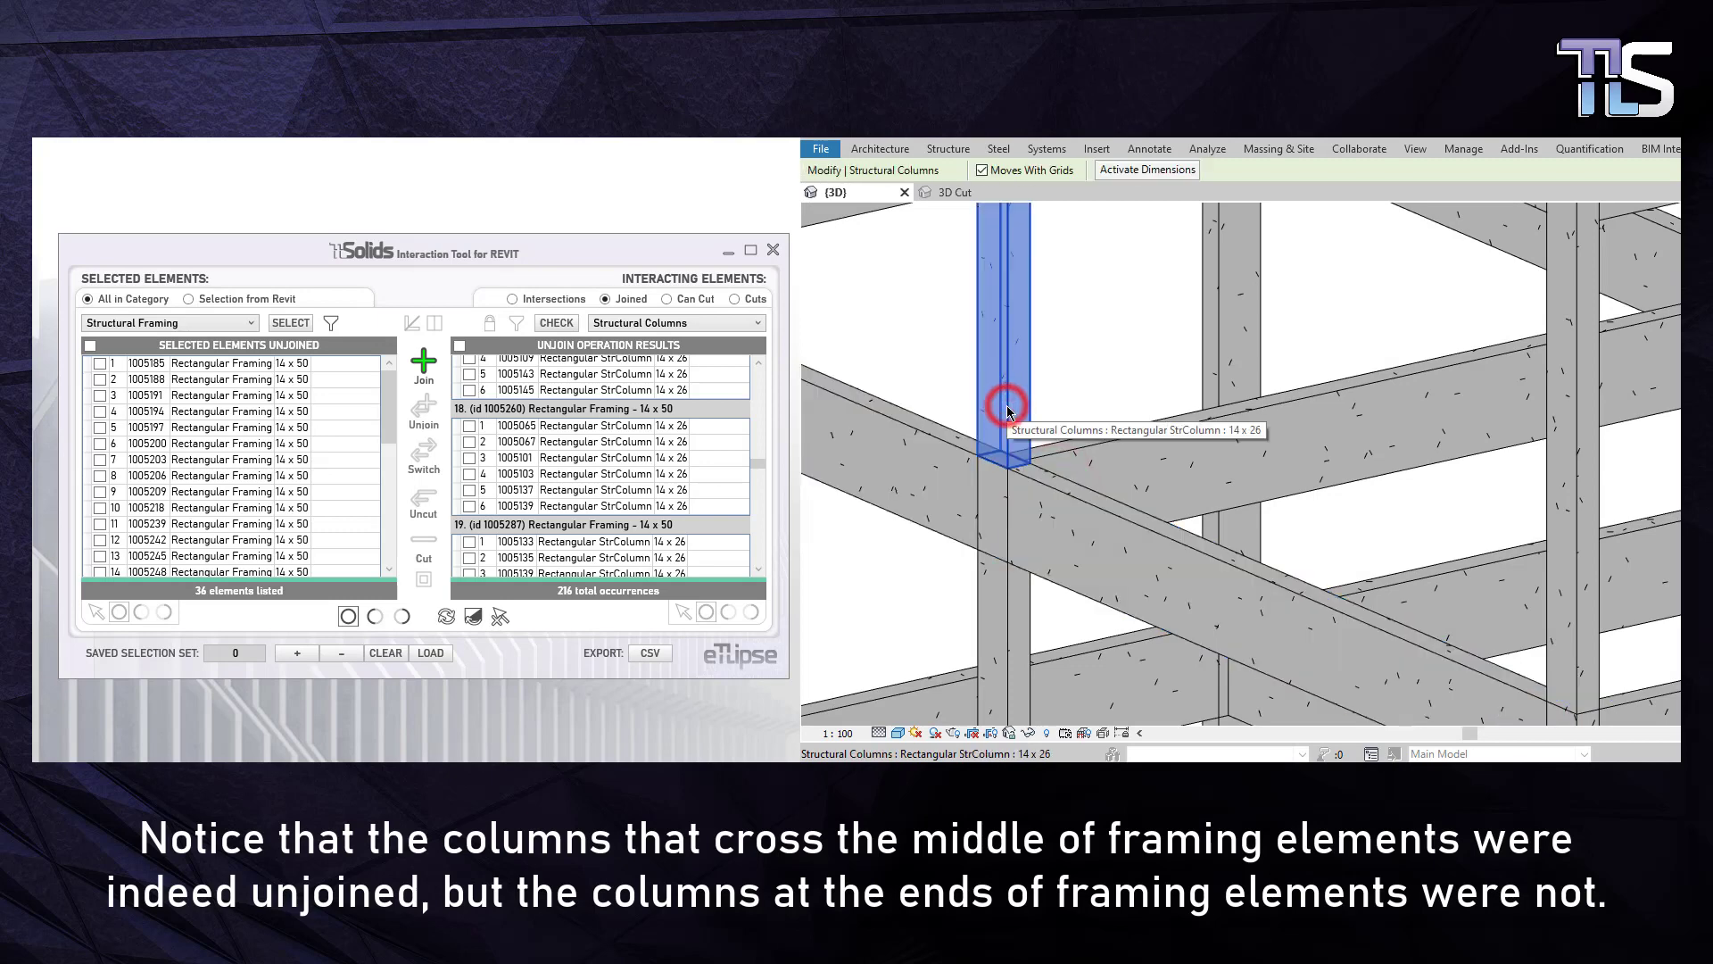
pyautogui.click(994, 589)
pyautogui.scroll(-5, 973, 499)
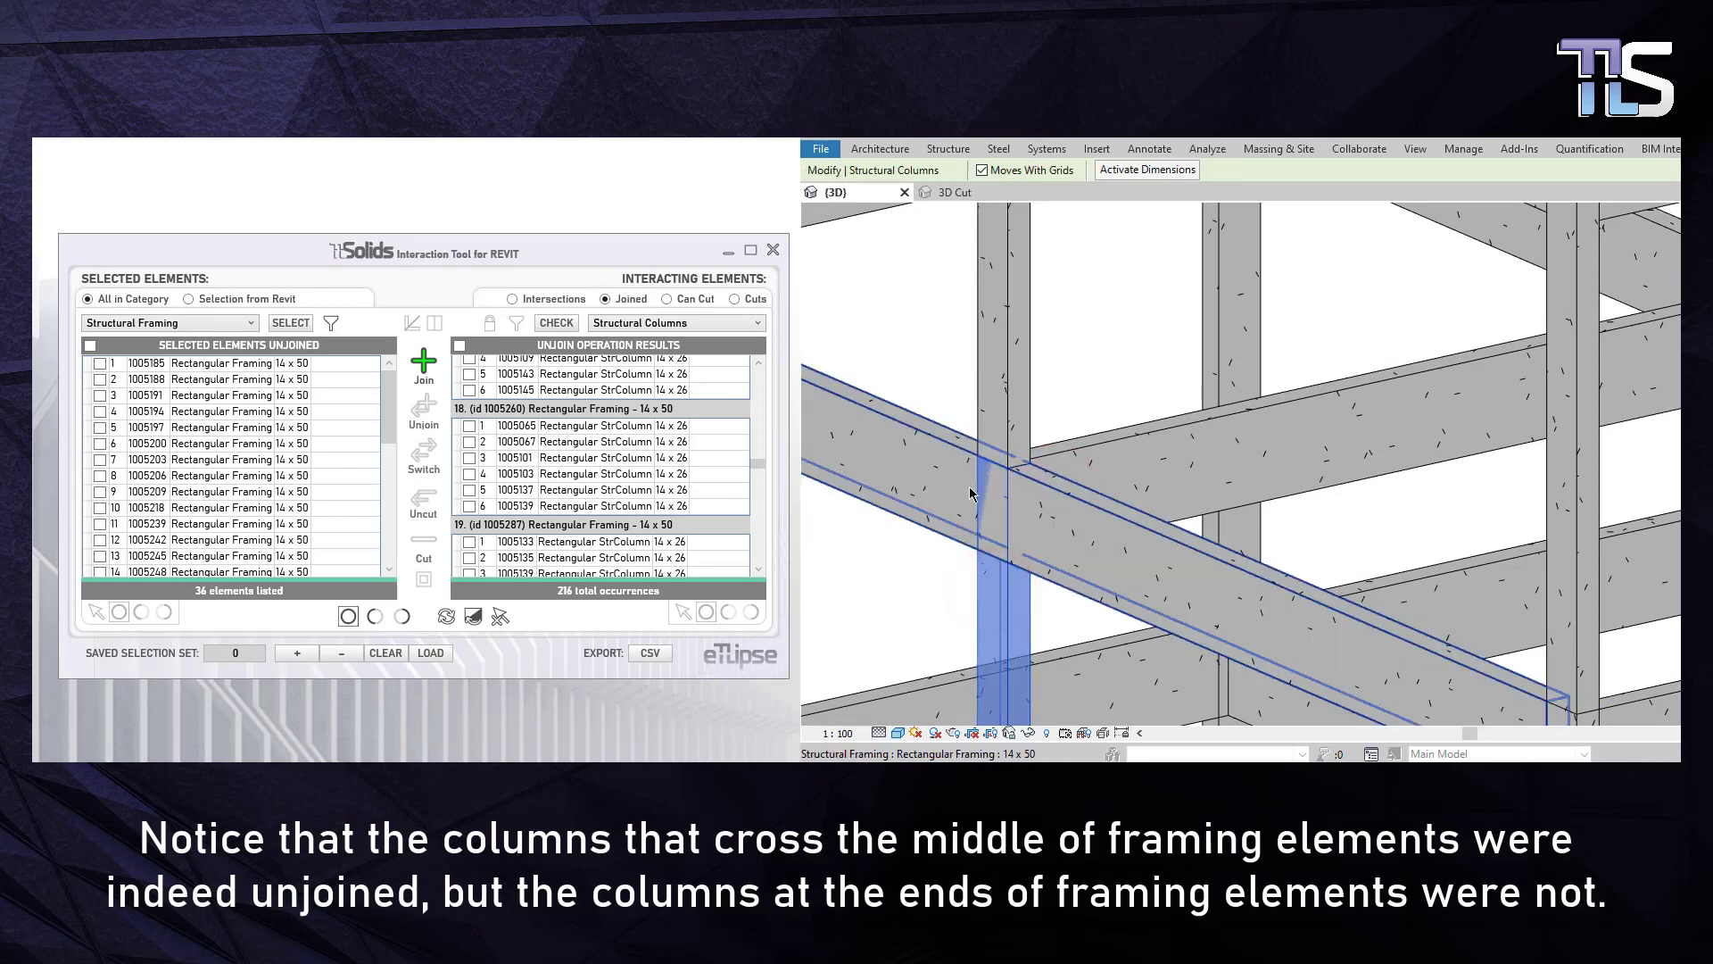
pyautogui.scroll(5, 1089, 507)
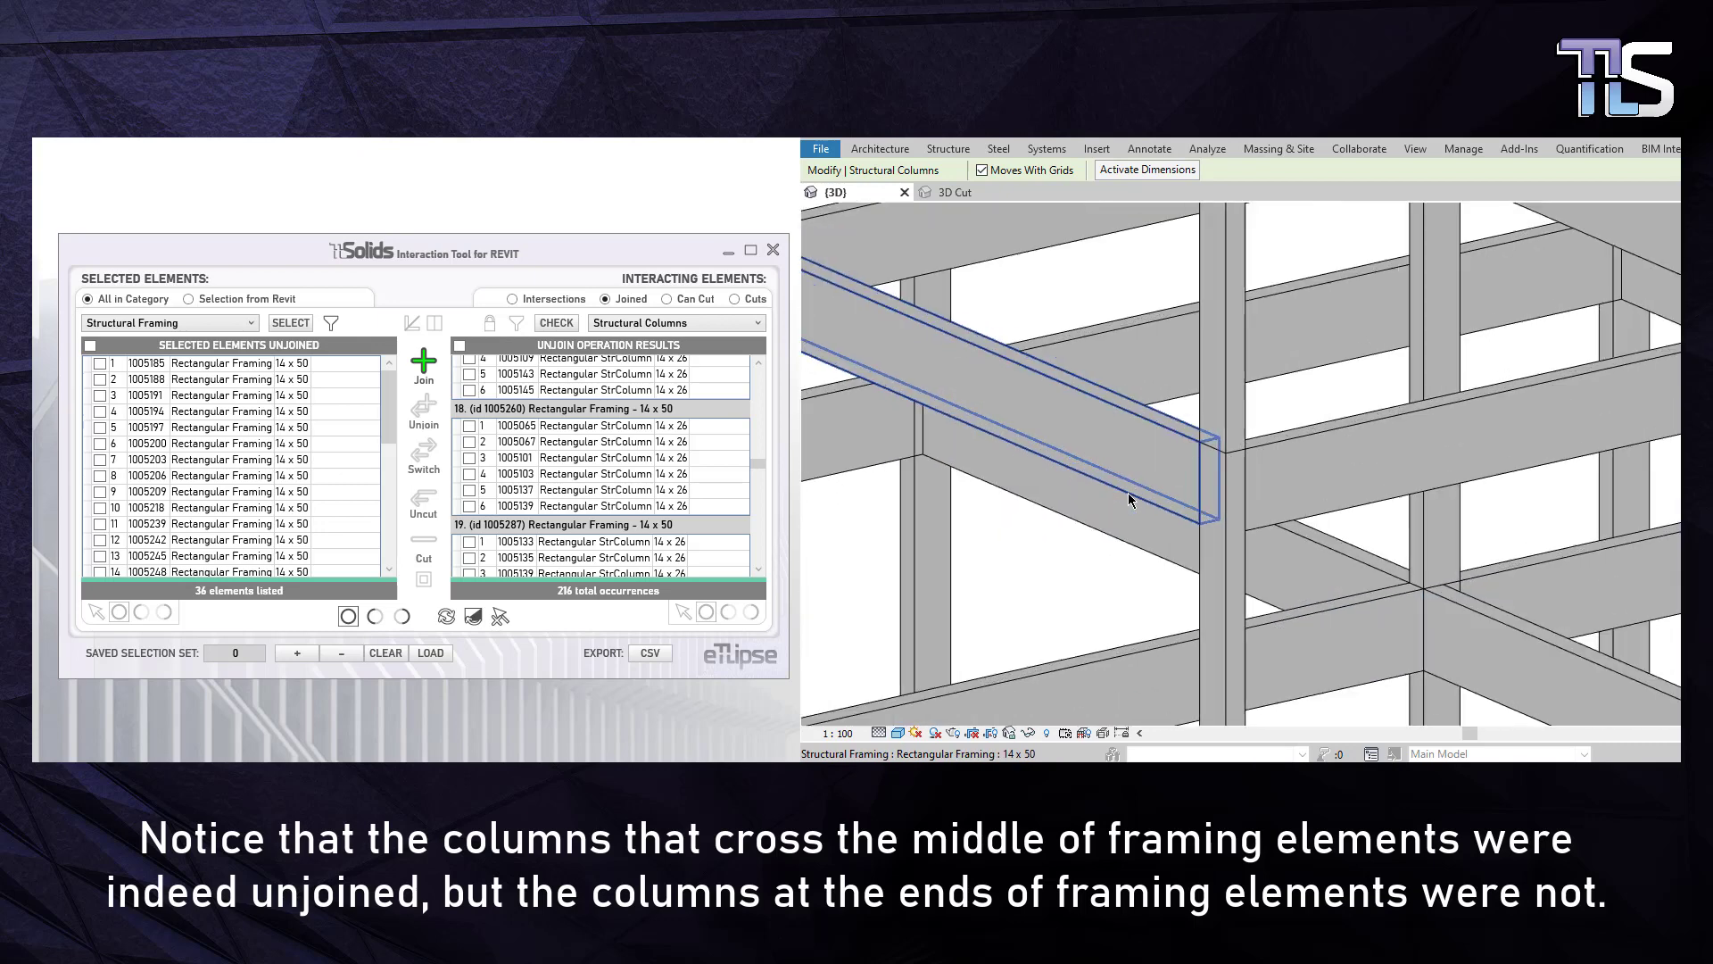
pyautogui.click(1163, 485)
pyautogui.click(1261, 560)
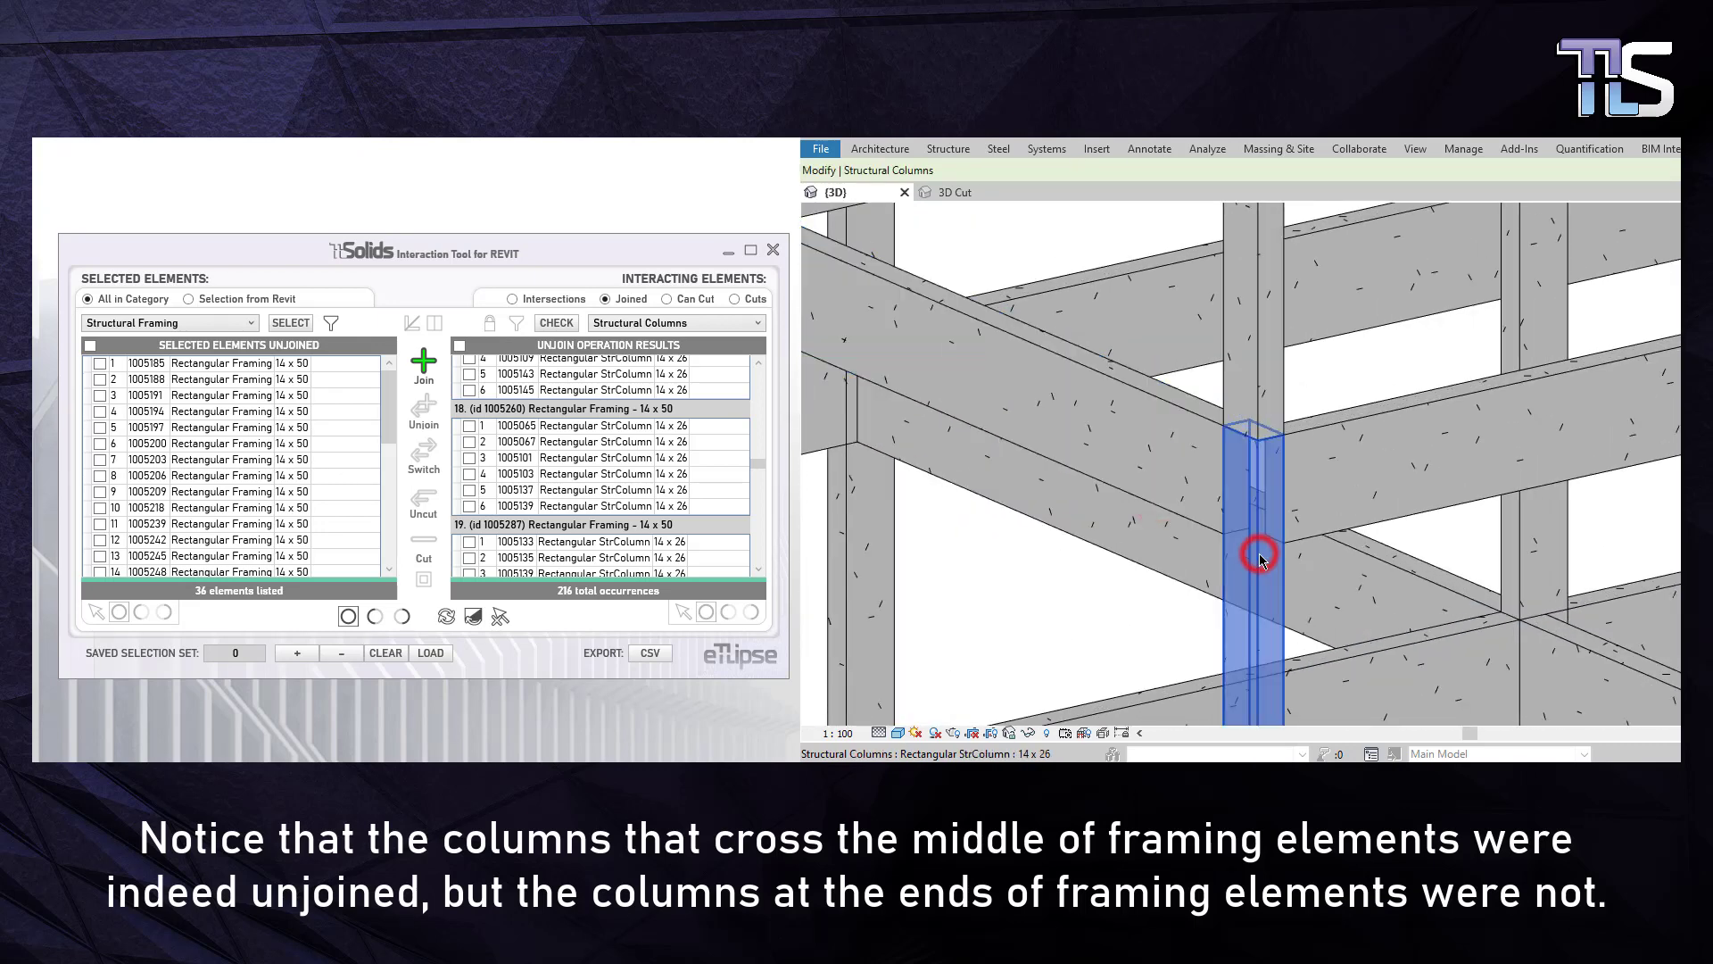
pyautogui.click(1122, 629)
pyautogui.click(1274, 582)
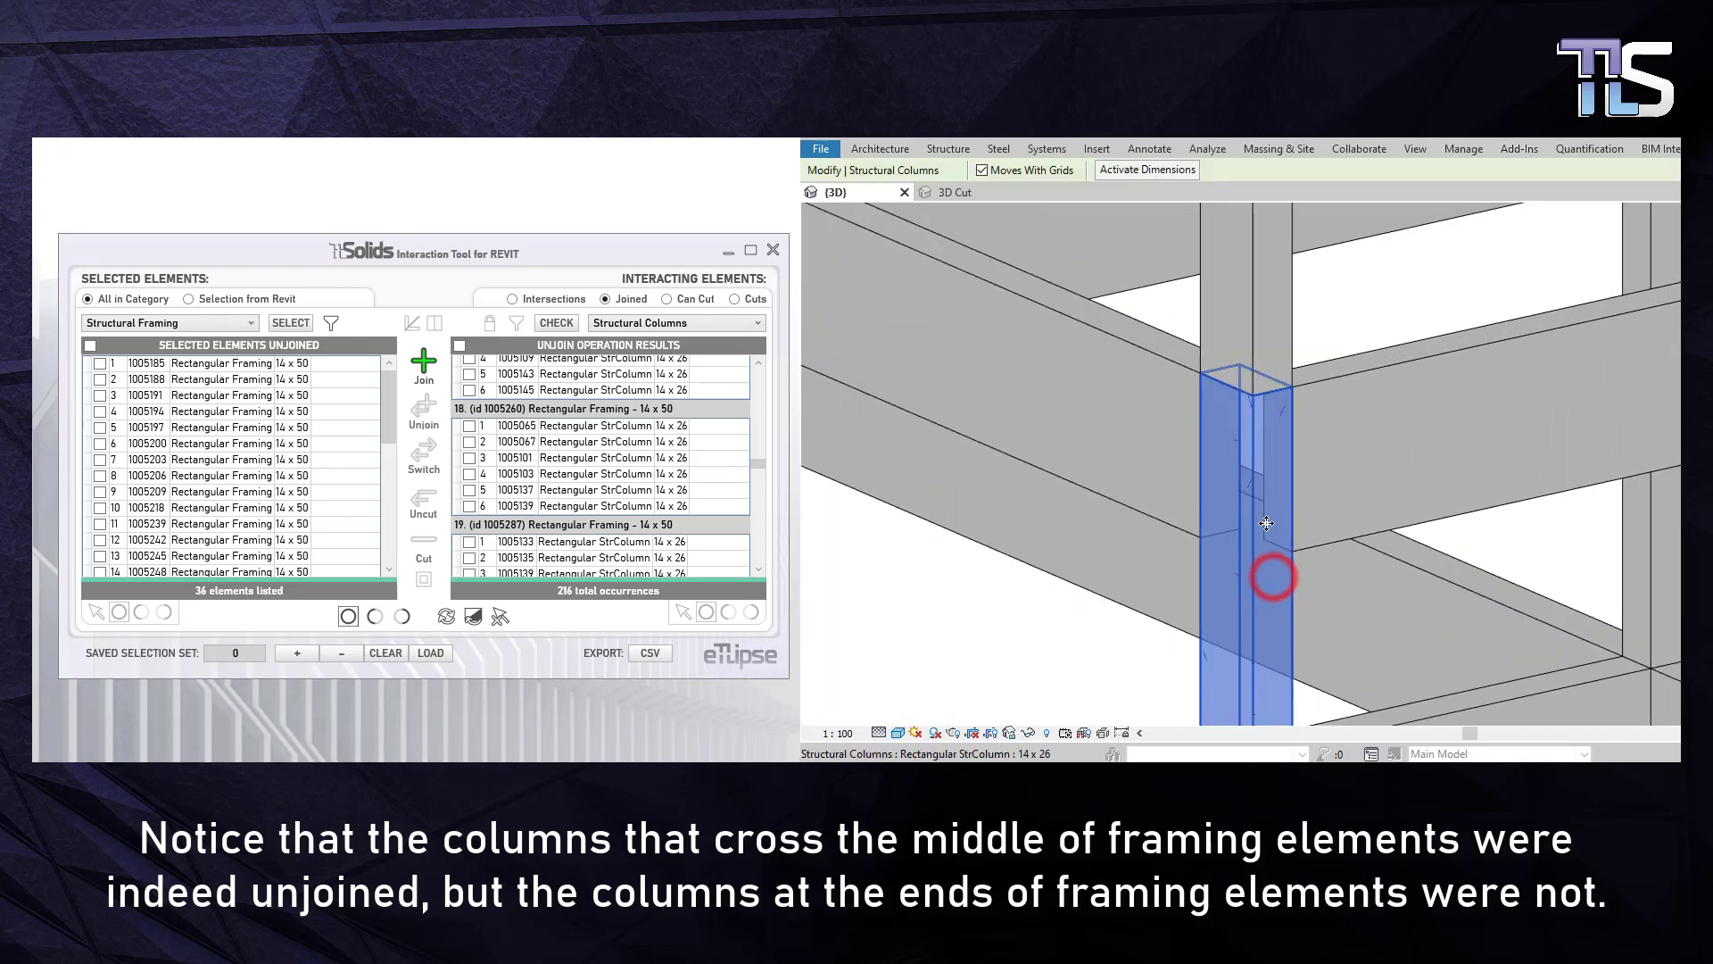
pyautogui.scroll(-3, 1209, 518)
pyautogui.scroll(-5, 1209, 519)
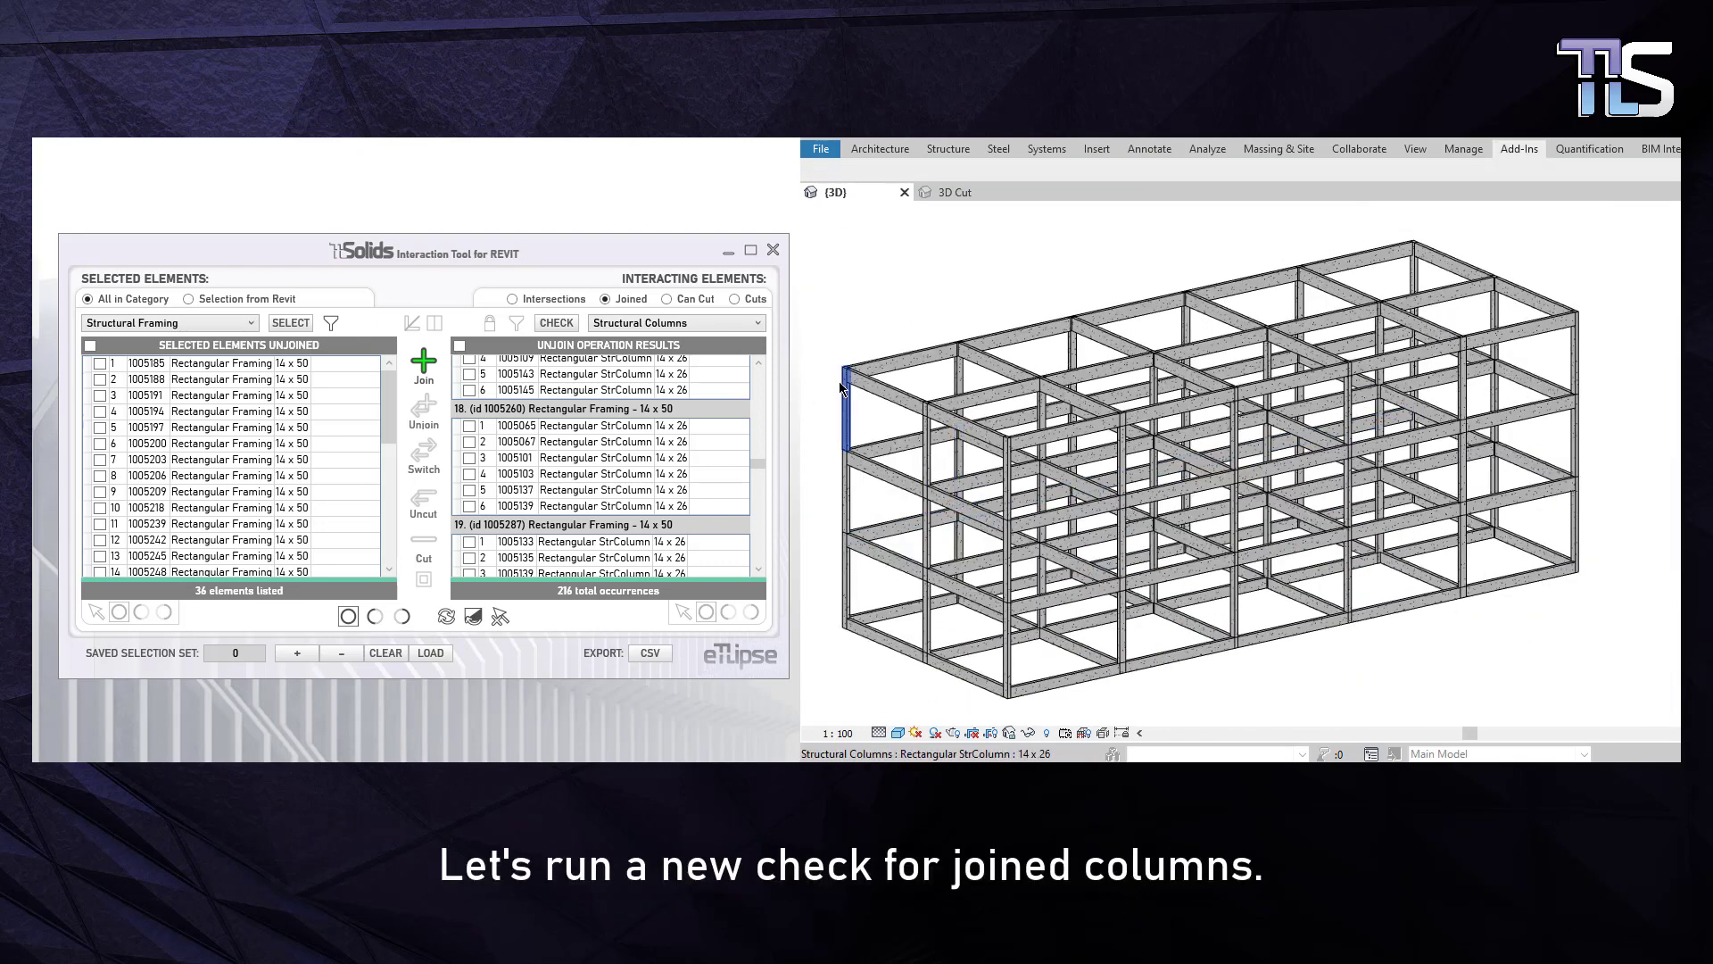
# - Rerun the joined-columns check on all structural framing and unjoin the results with the Allow/Disallow Join for Structural Framing modifier enabled
pyautogui.click(284, 324)
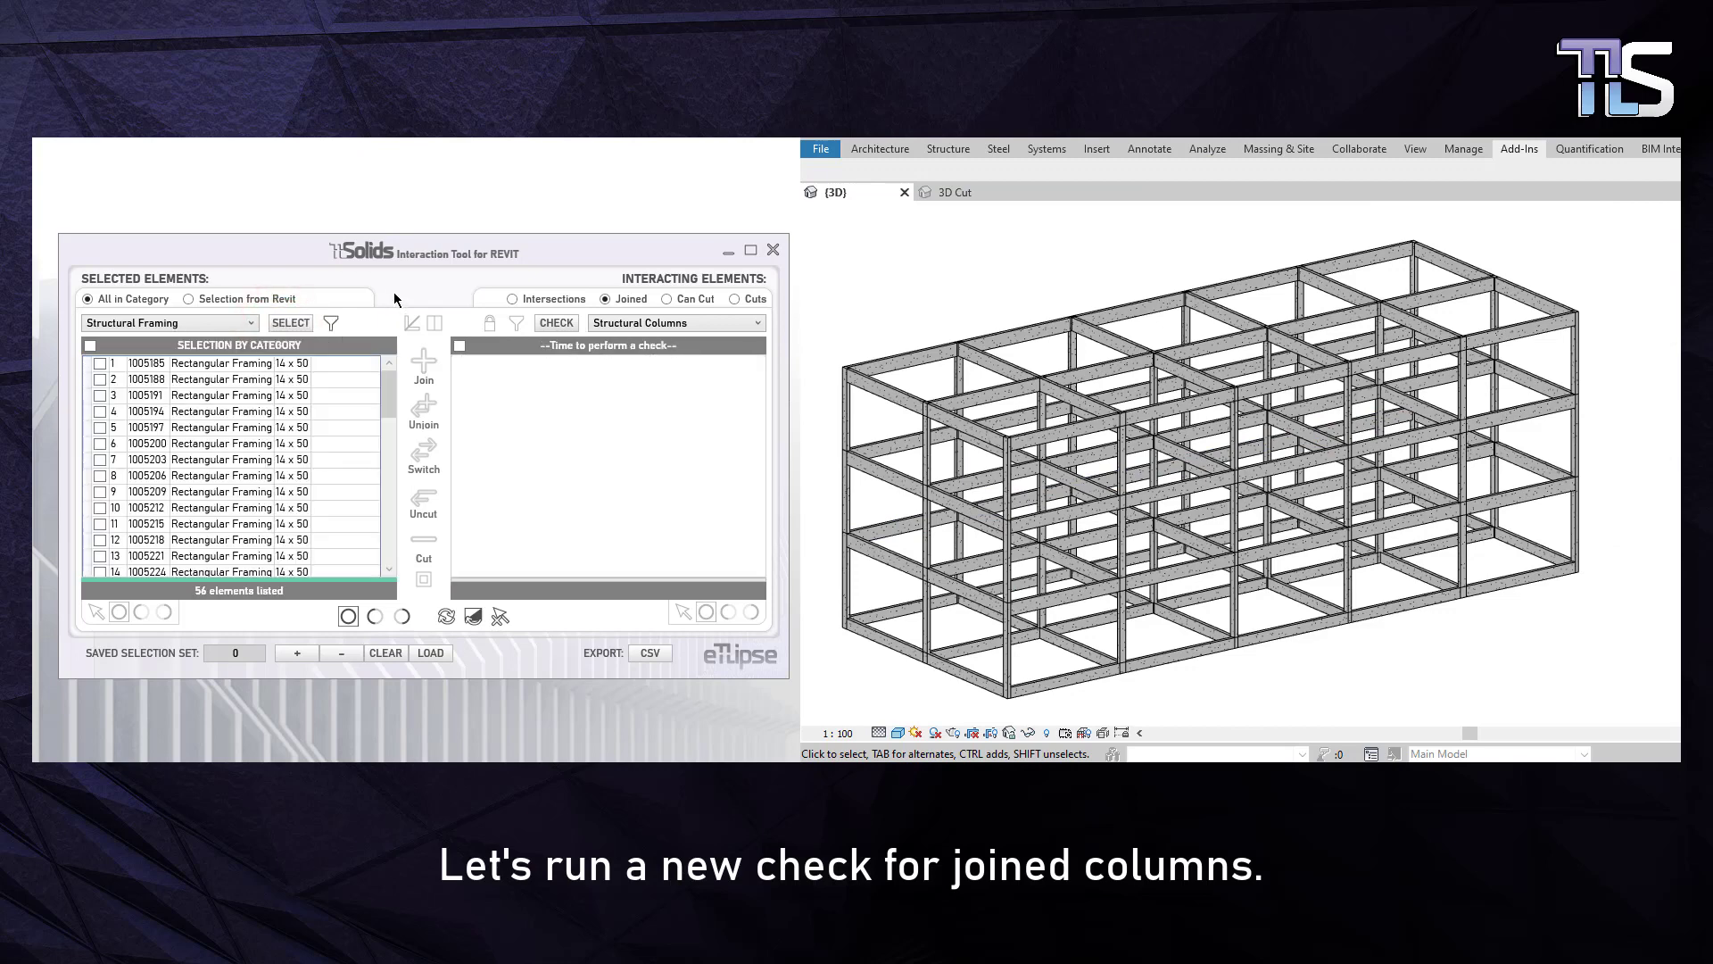
pyautogui.click(553, 324)
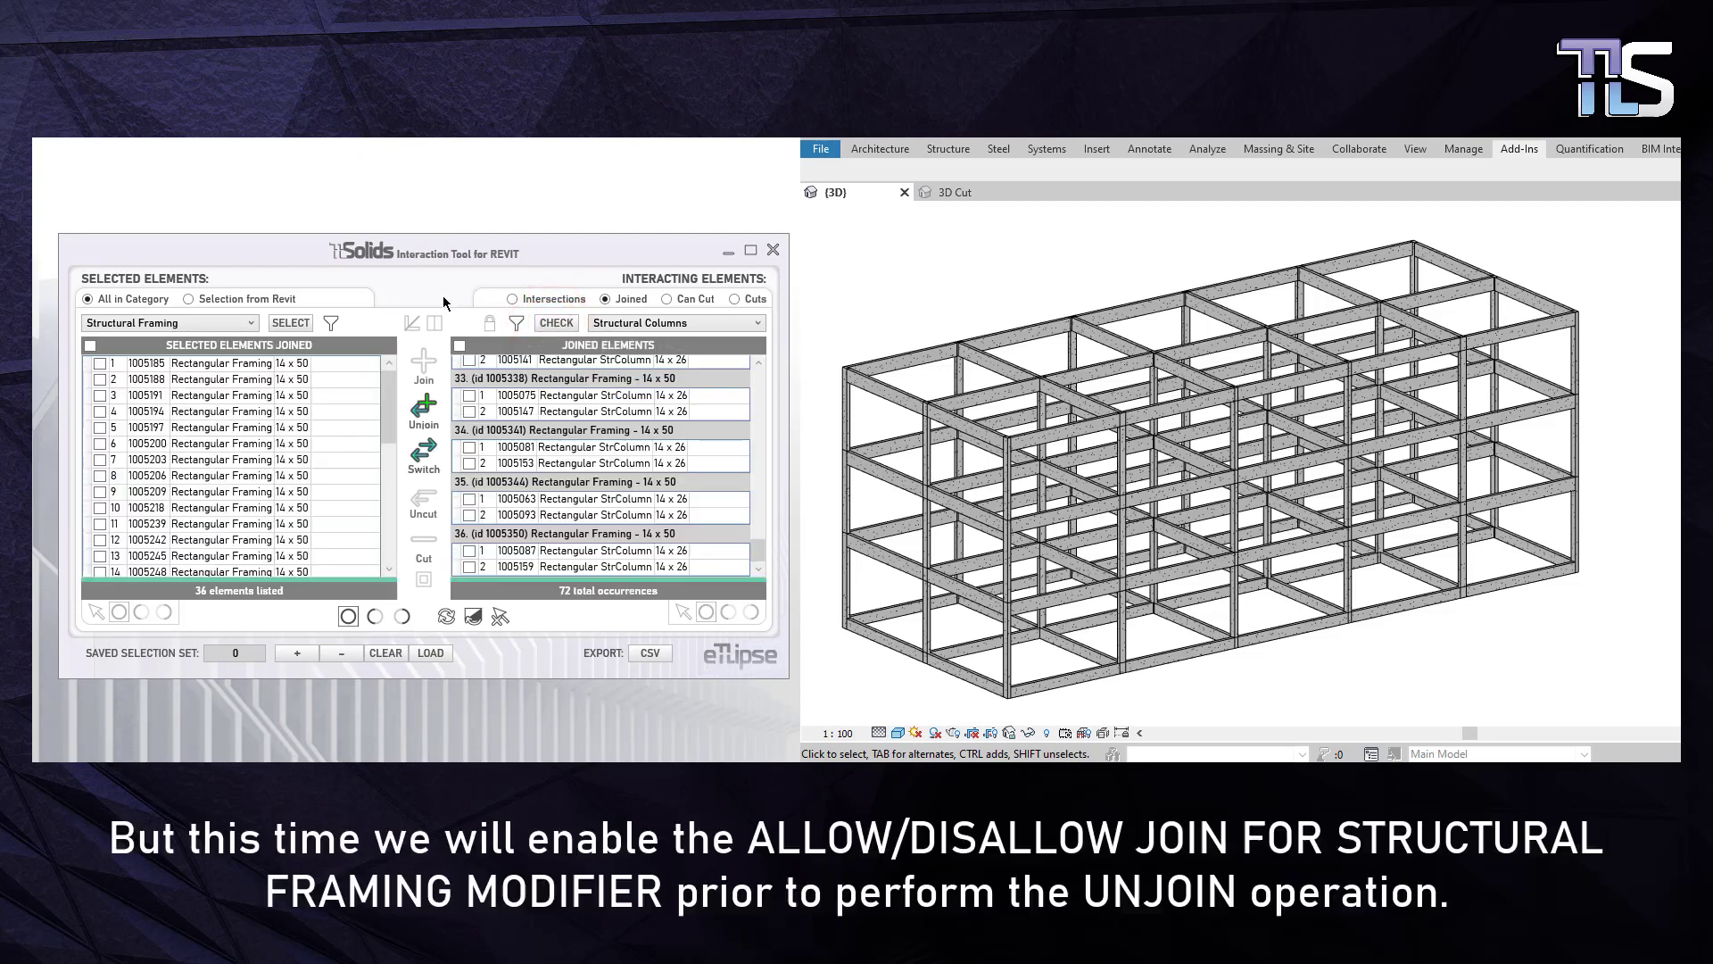
pyautogui.click(411, 324)
pyautogui.click(424, 412)
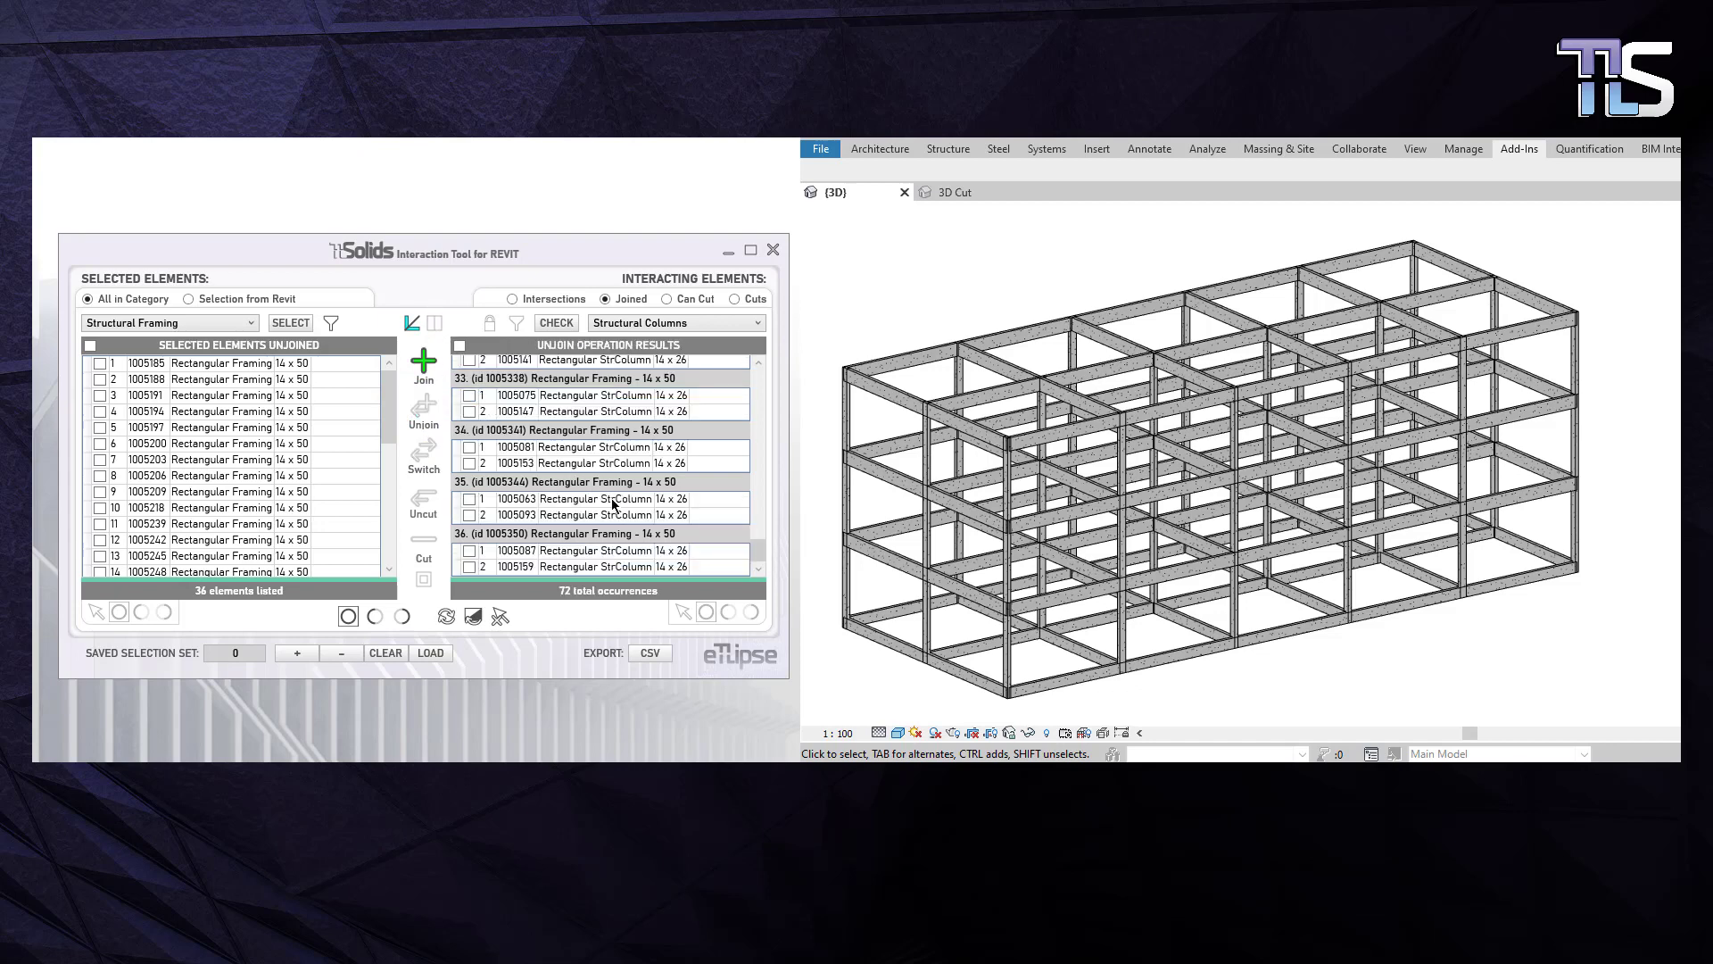
# - Inspect a corner column and the framing elements ending at it in the 3D view to verify the unjoin operation
pyautogui.scroll(6, 1016, 607)
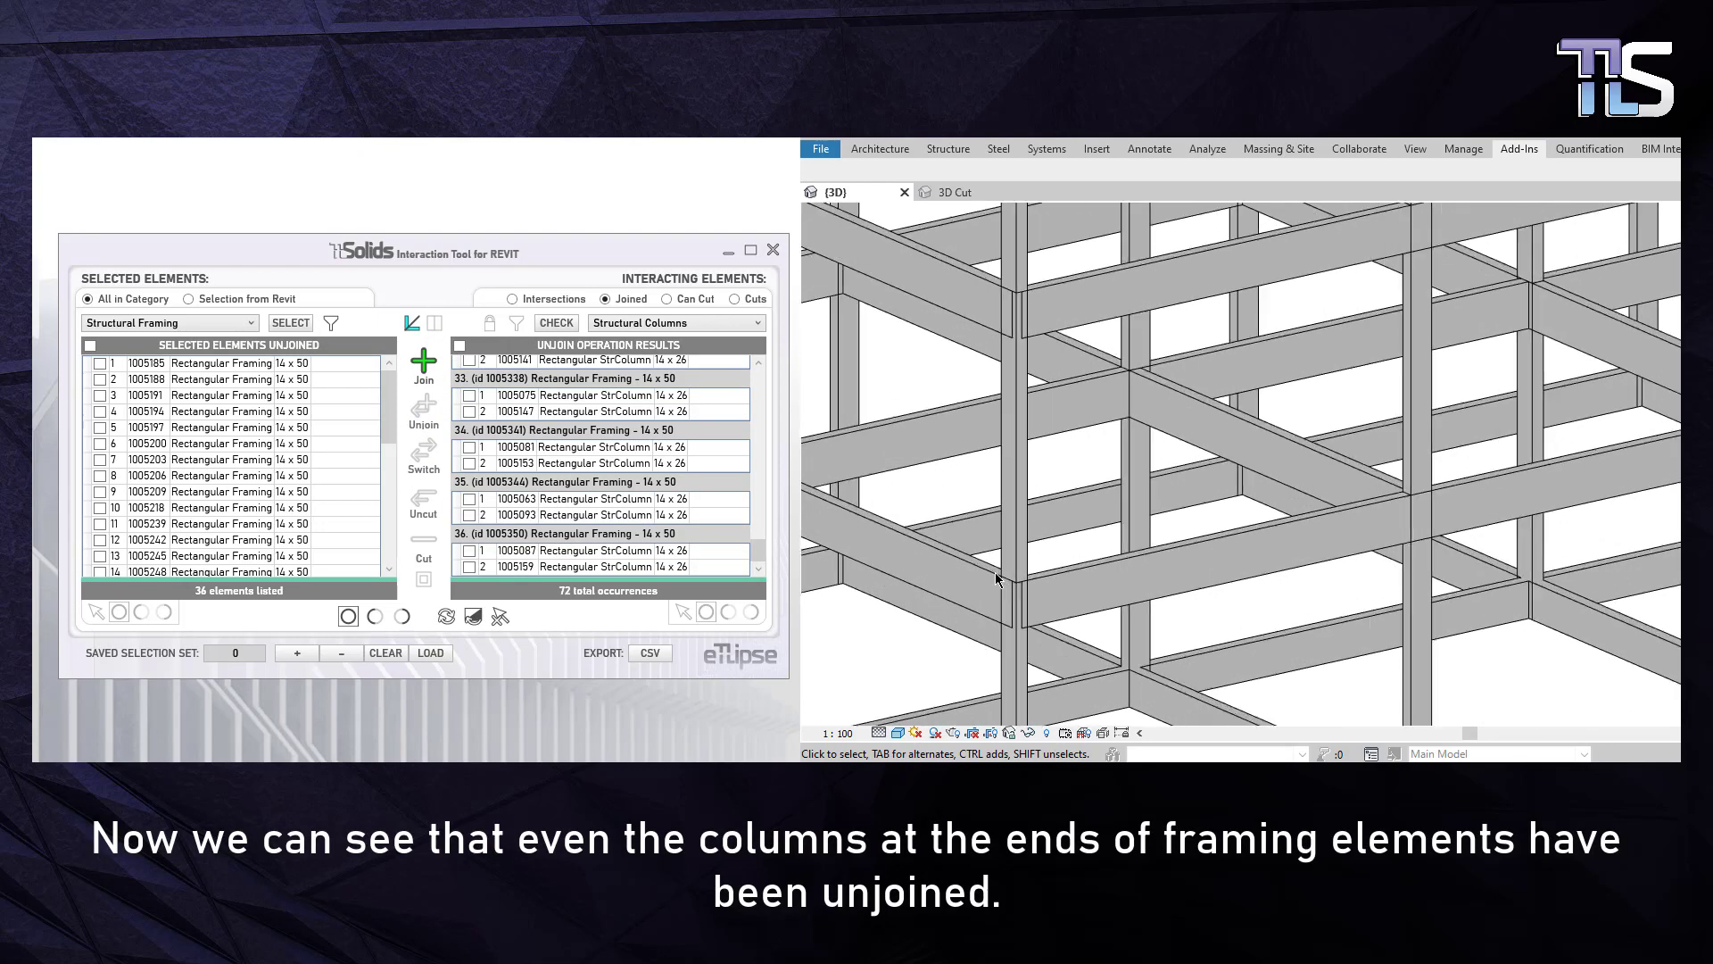
pyautogui.scroll(-5, 1015, 602)
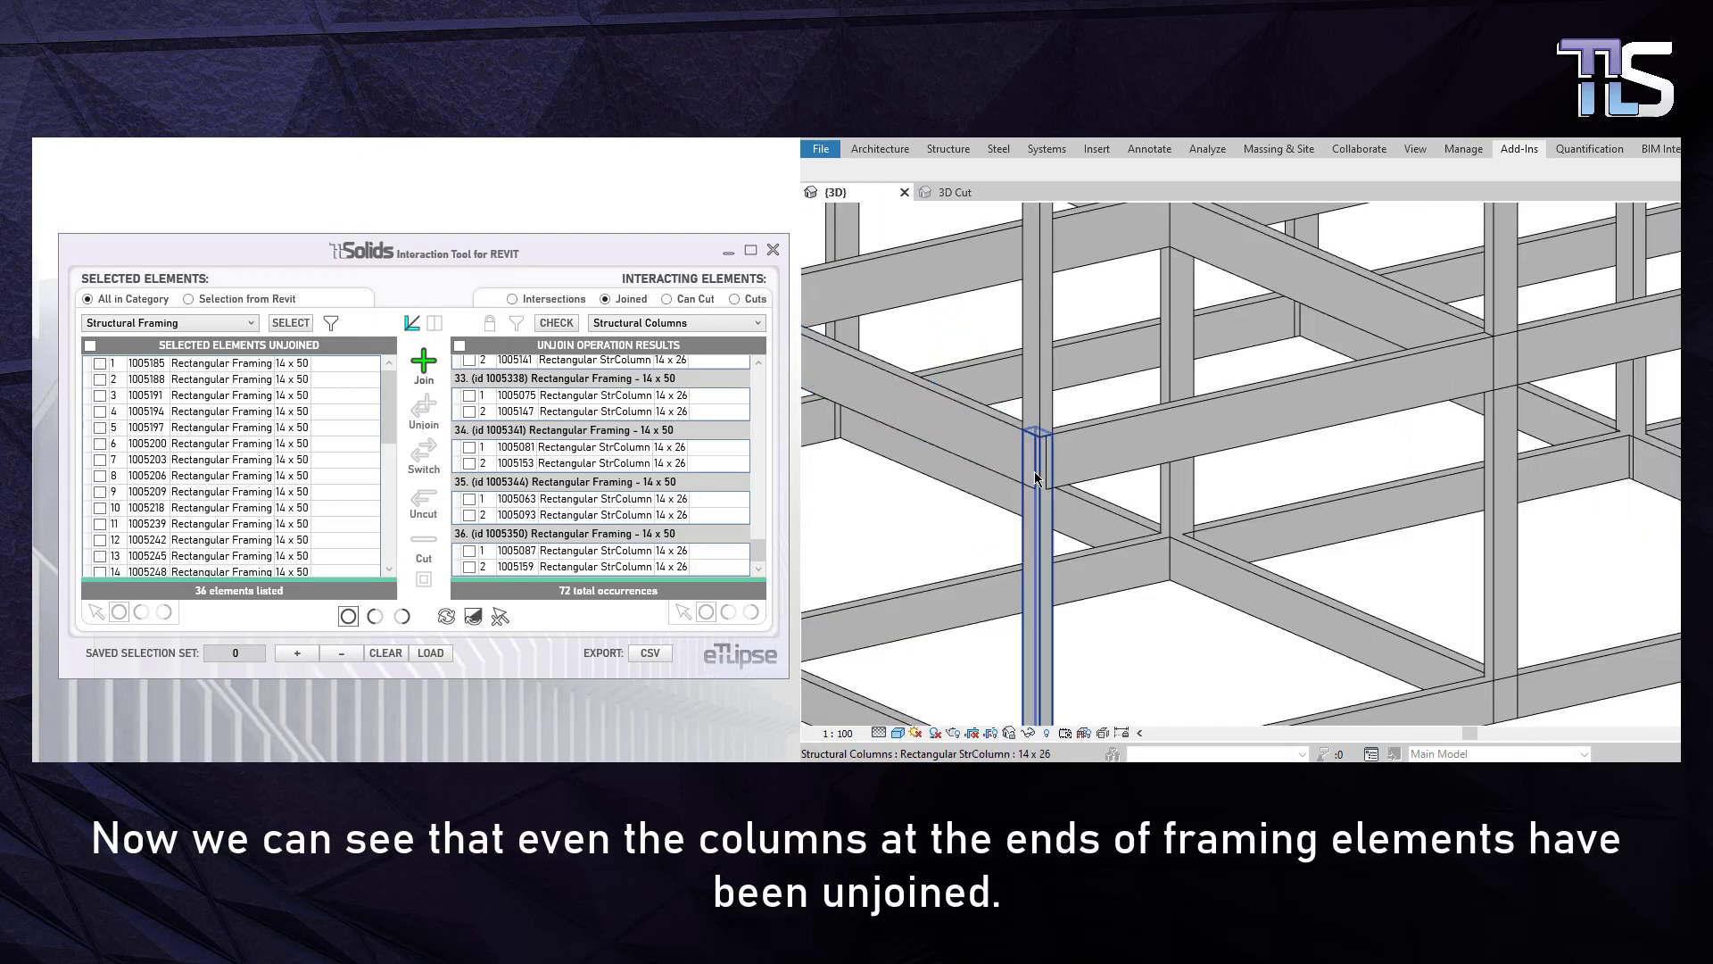
pyautogui.moveTo(1032, 439); pyautogui.dragTo(1087, 487, button='middle')
pyautogui.scroll(5, 1087, 488)
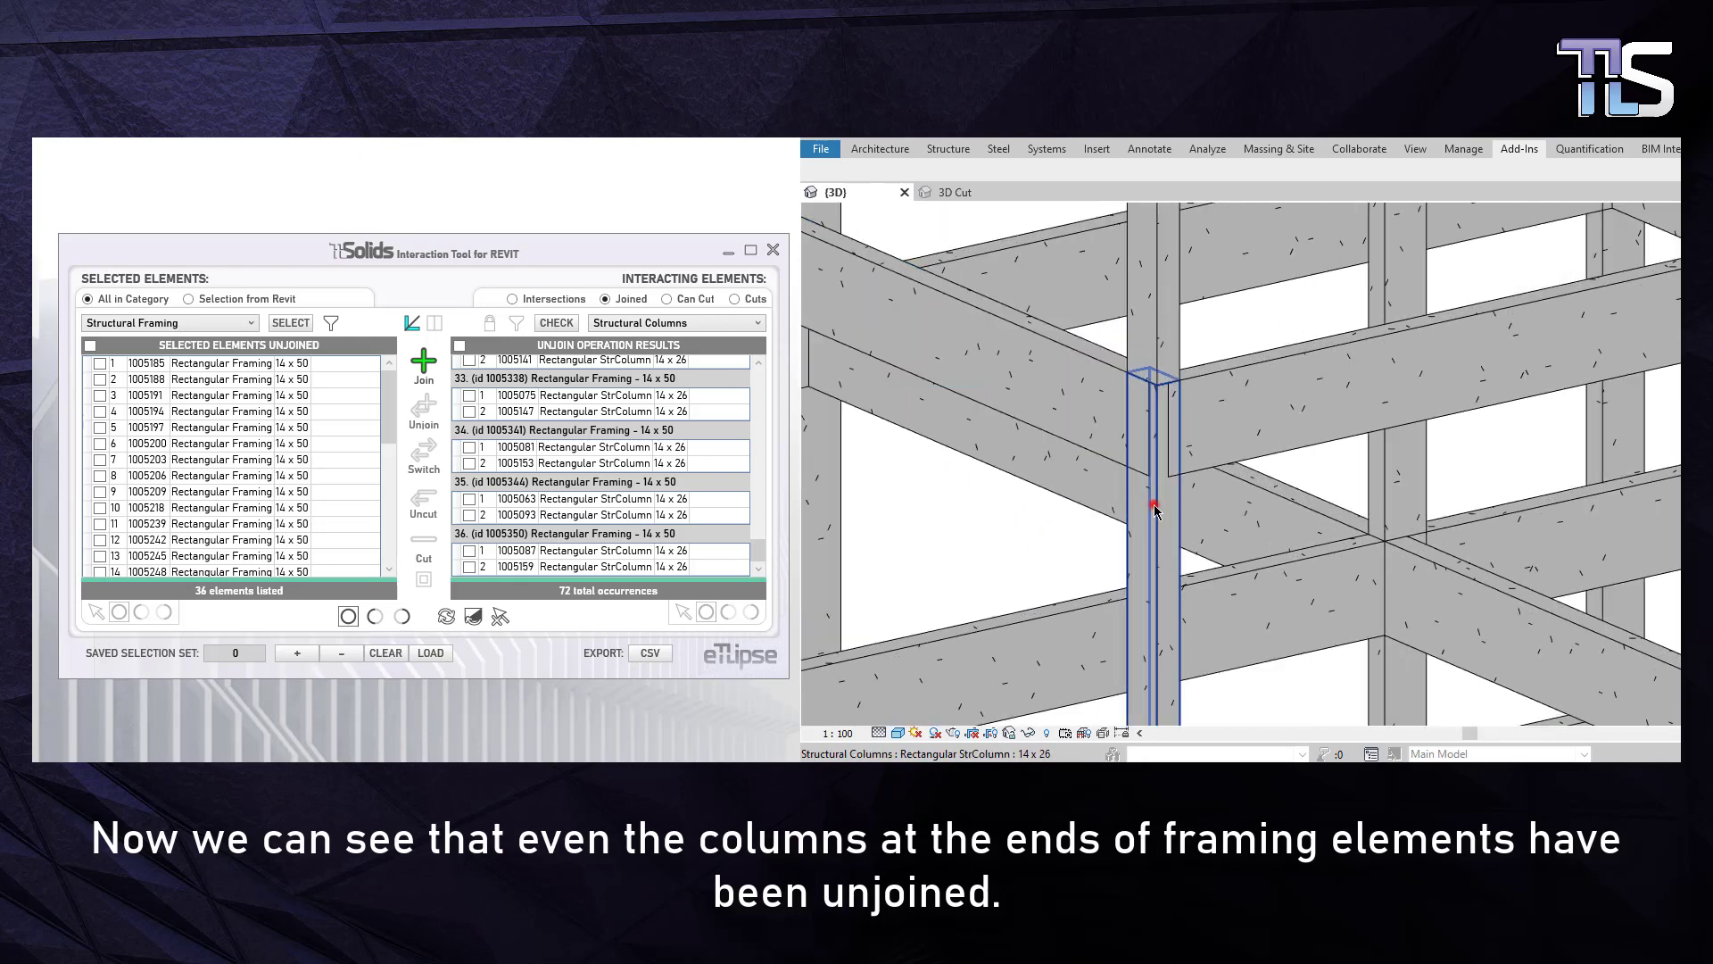
pyautogui.click(1154, 505)
pyautogui.click(1072, 404)
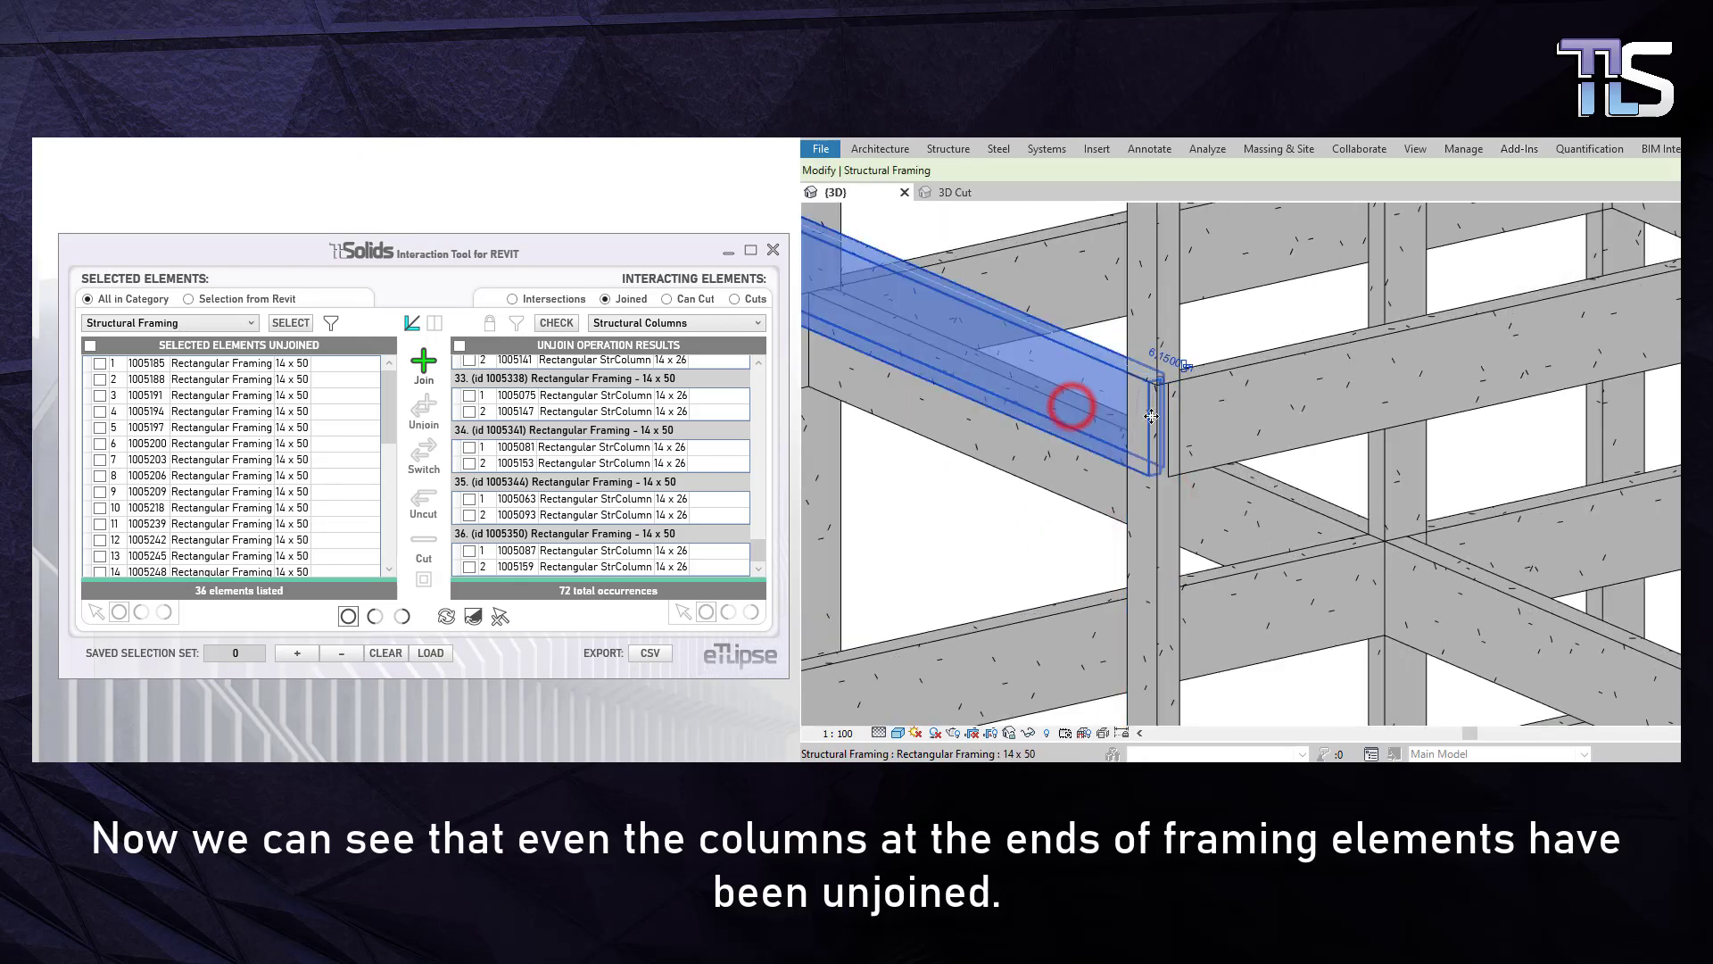
pyautogui.click(1218, 414)
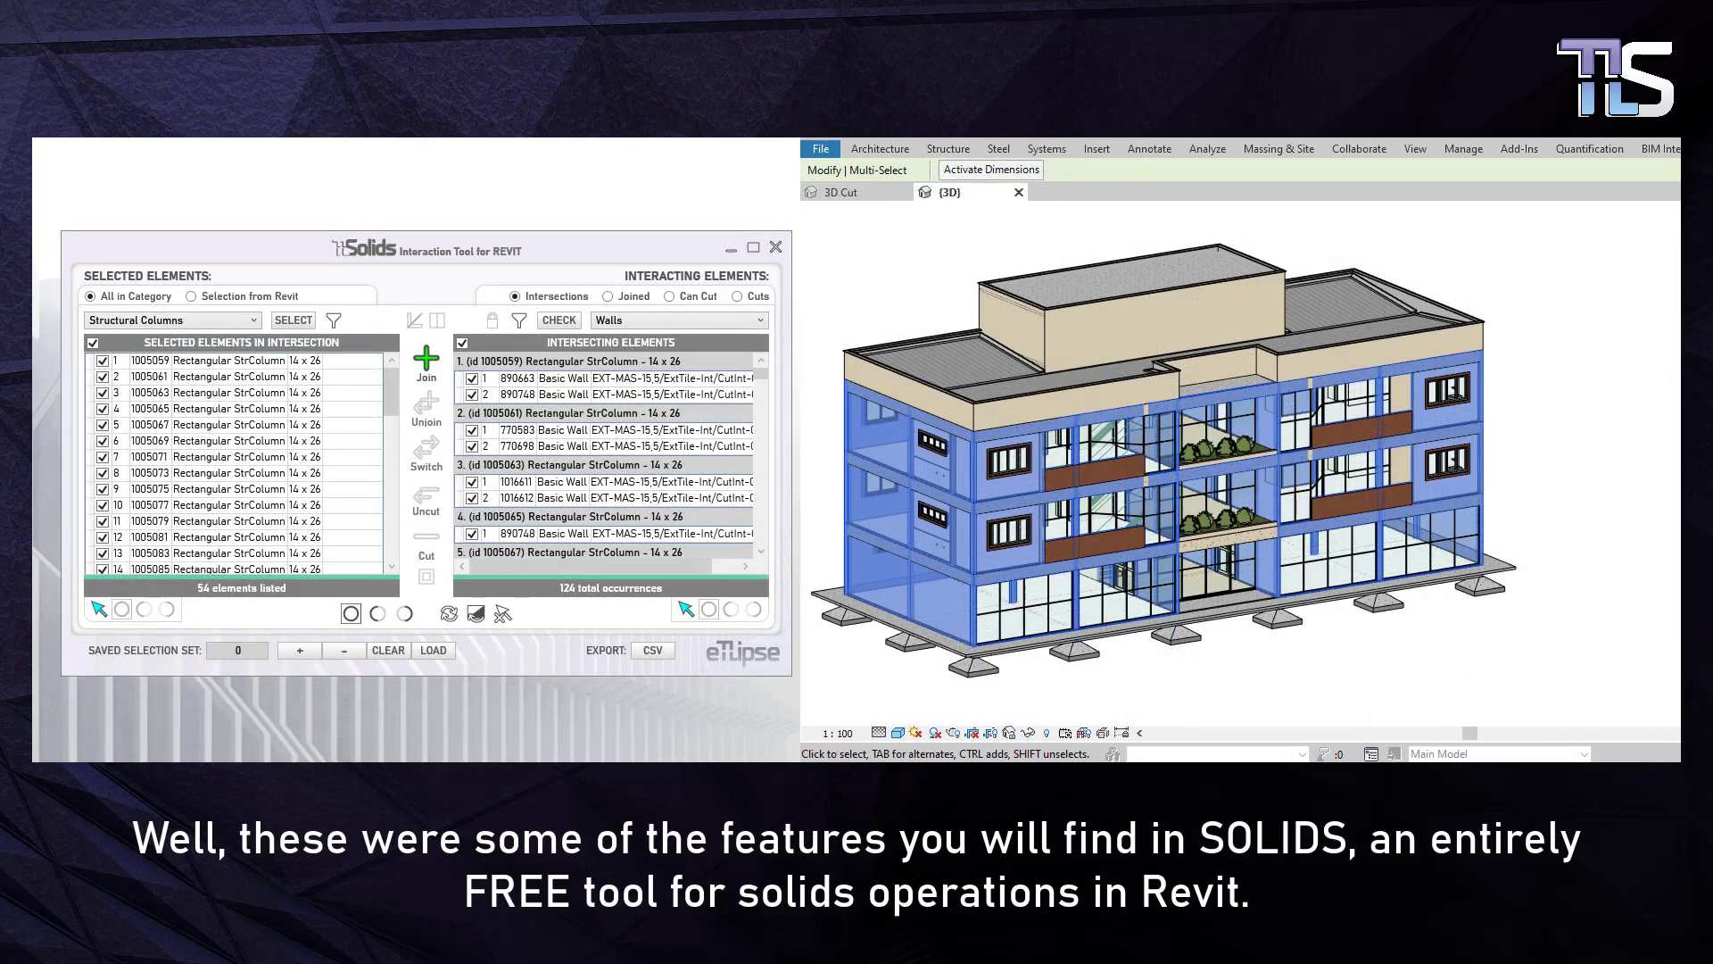